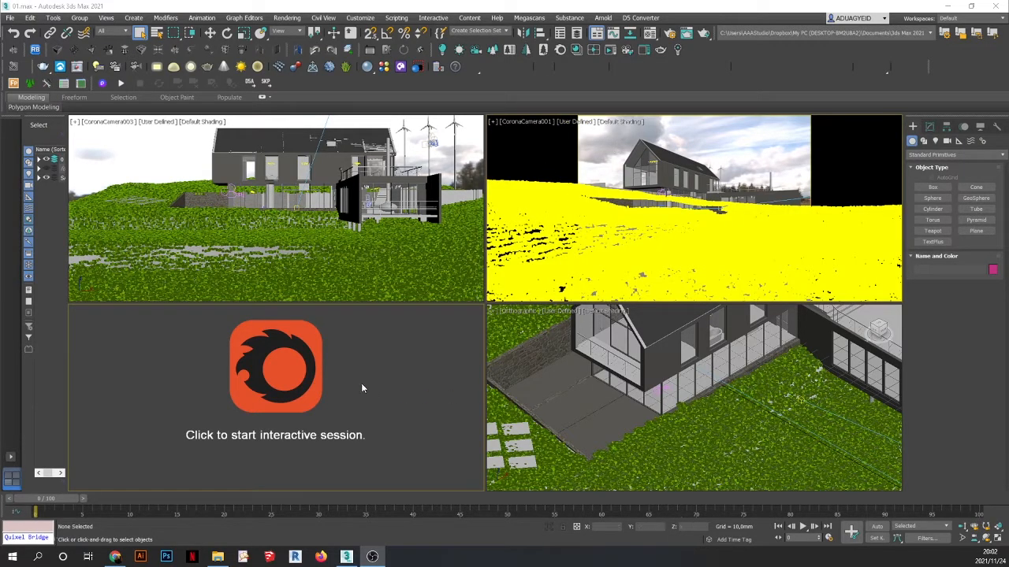
{"action": "left_click", "coordinate": [143, 135]}
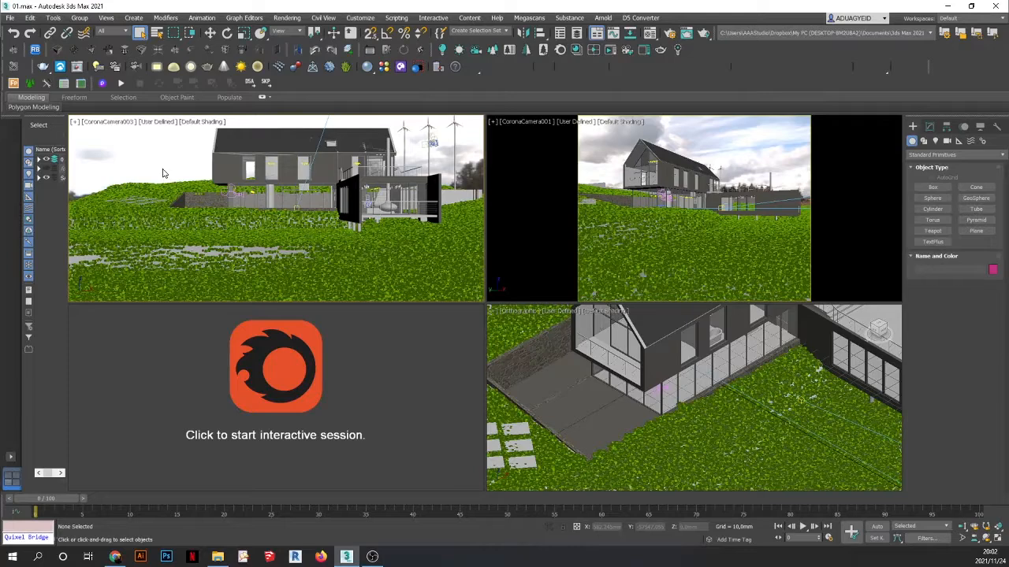
{"action": "left_click", "coordinate": [998, 540]}
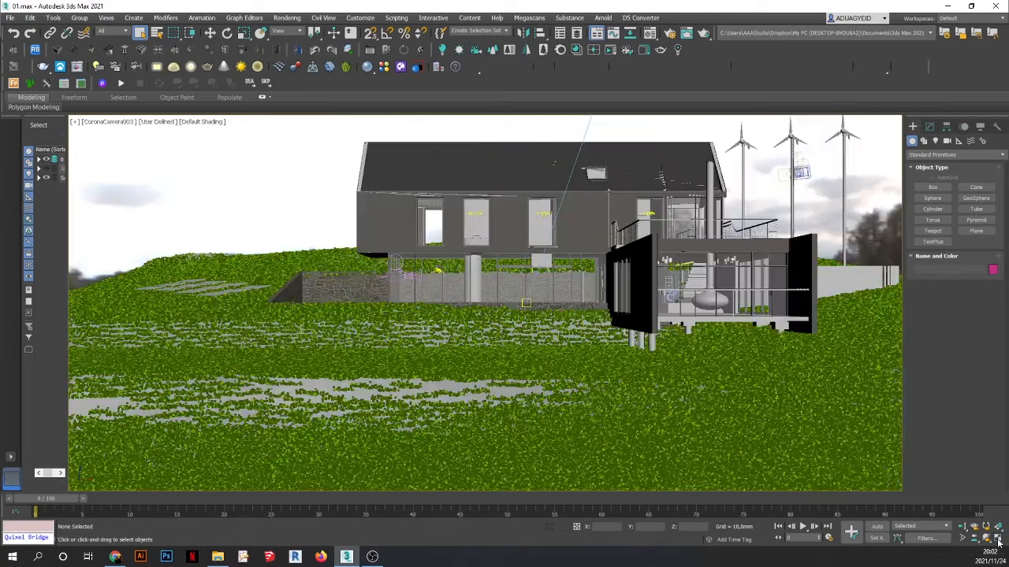
{"action": "left_click", "coordinate": [998, 540]}
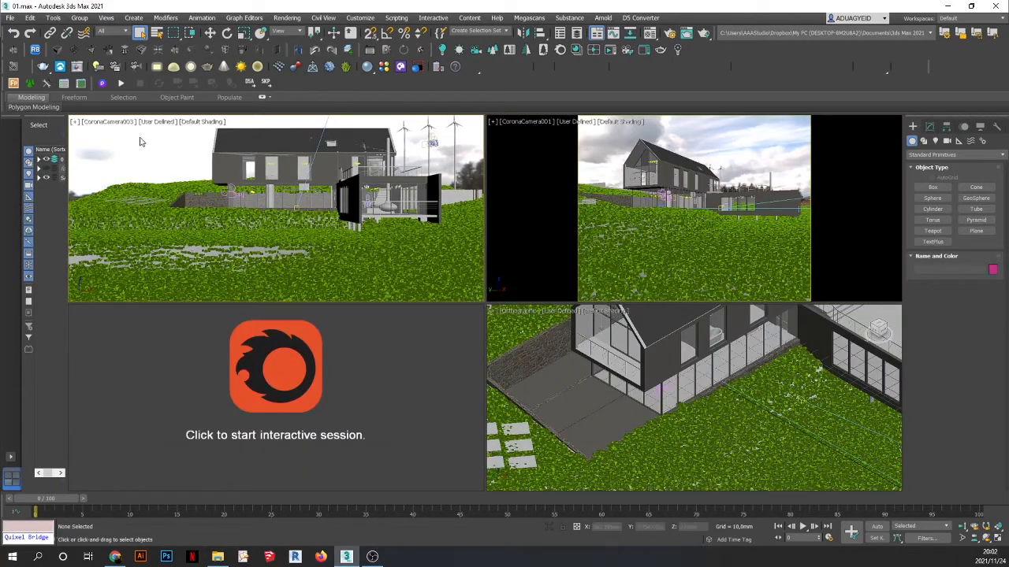
- Switch the CoronaCamera003 viewport to the Top view and display it in wireframe
{"action": "left_click", "coordinate": [111, 123]}
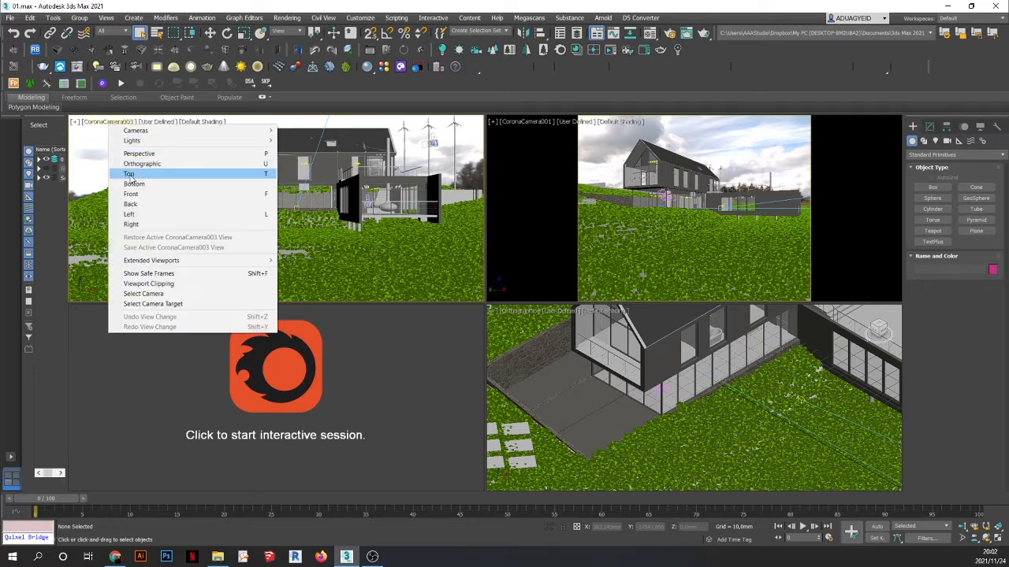
{"action": "left_click", "coordinate": [130, 175]}
{"action": "left_click", "coordinate": [169, 122]}
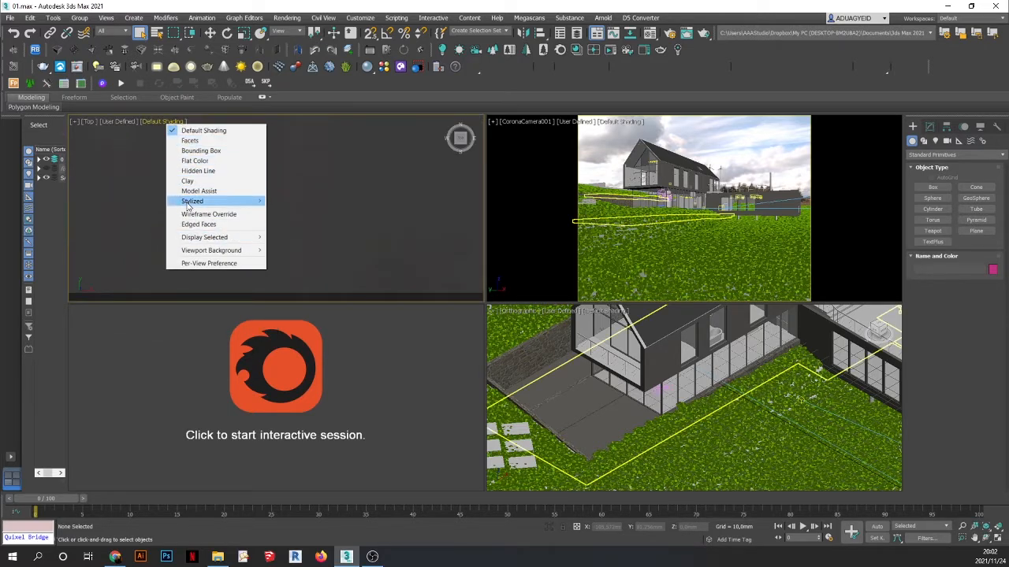
{"action": "left_click", "coordinate": [199, 215]}
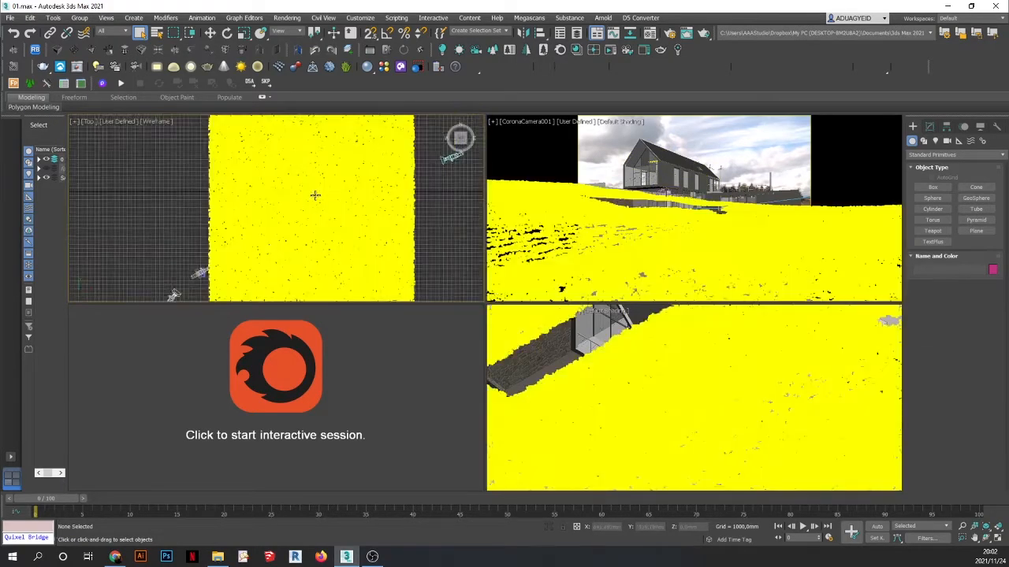
- Select the Forest001 grass scatter covering the terrain and delete it
{"action": "left_click", "coordinate": [401, 250]}
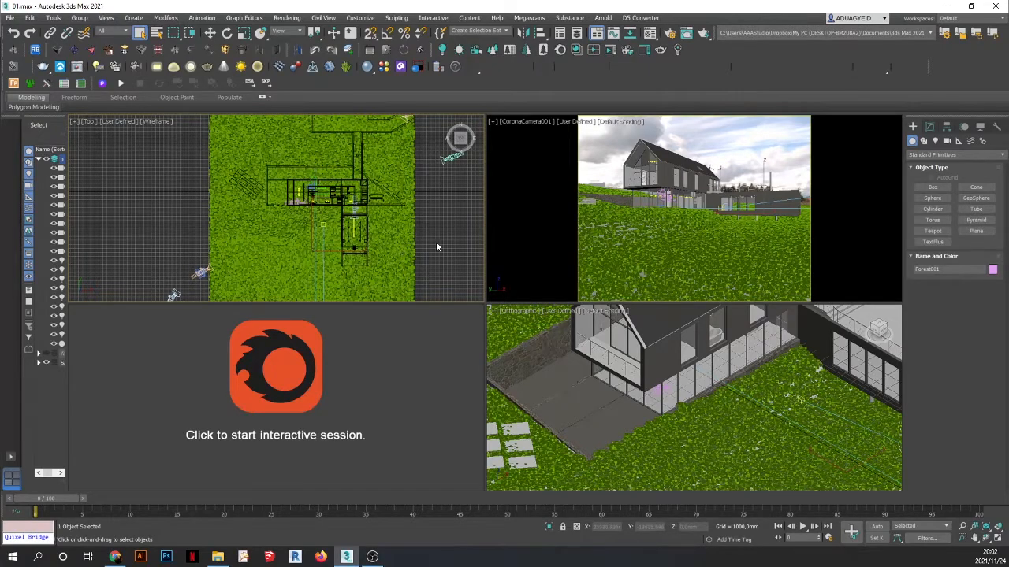
{"action": "left_click", "coordinate": [438, 247]}
{"action": "left_click", "coordinate": [400, 246]}
{"action": "key", "text": "Delete"}
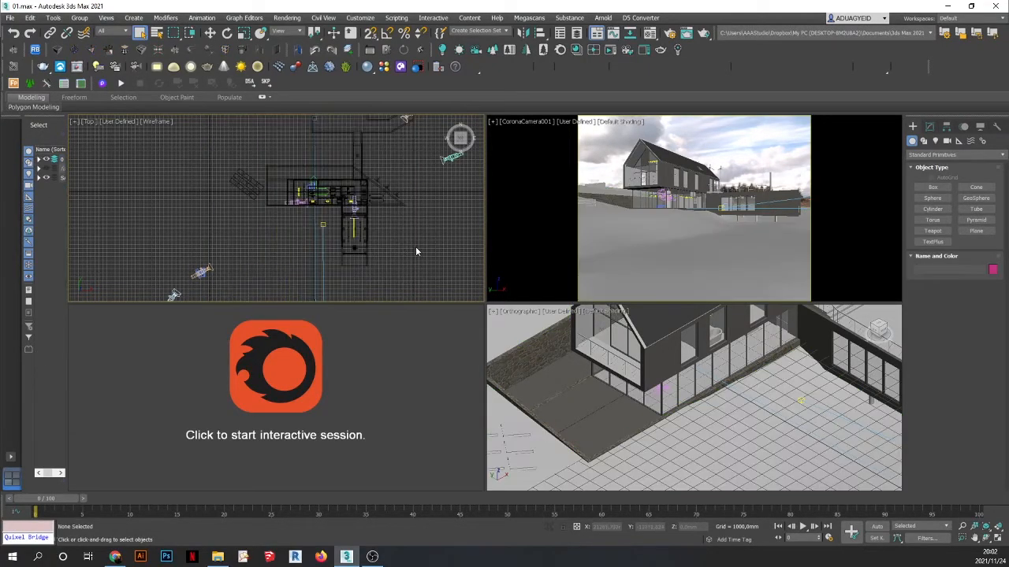
- Select one of the house's interior Corona lights, extend the selection to all similar lights and delete them
{"action": "middle_click_drag", "start_coordinate": [392, 233], "coordinate": [384, 198]}
{"action": "scroll", "coordinate": [383, 198], "scroll_direction": "up", "scroll_amount": 5}
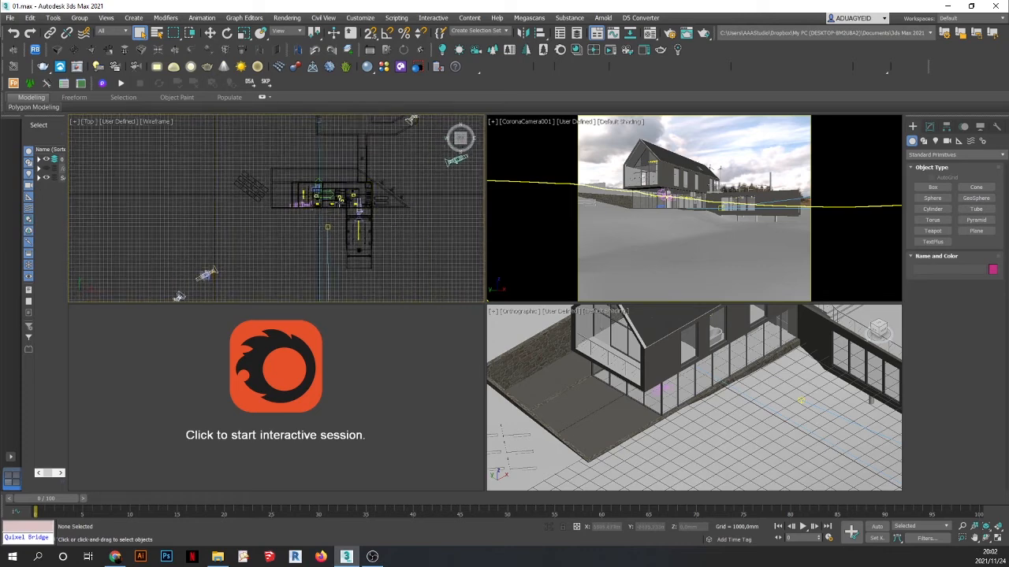
{"action": "left_click", "coordinate": [302, 211]}
{"action": "right_click", "coordinate": [303, 209]}
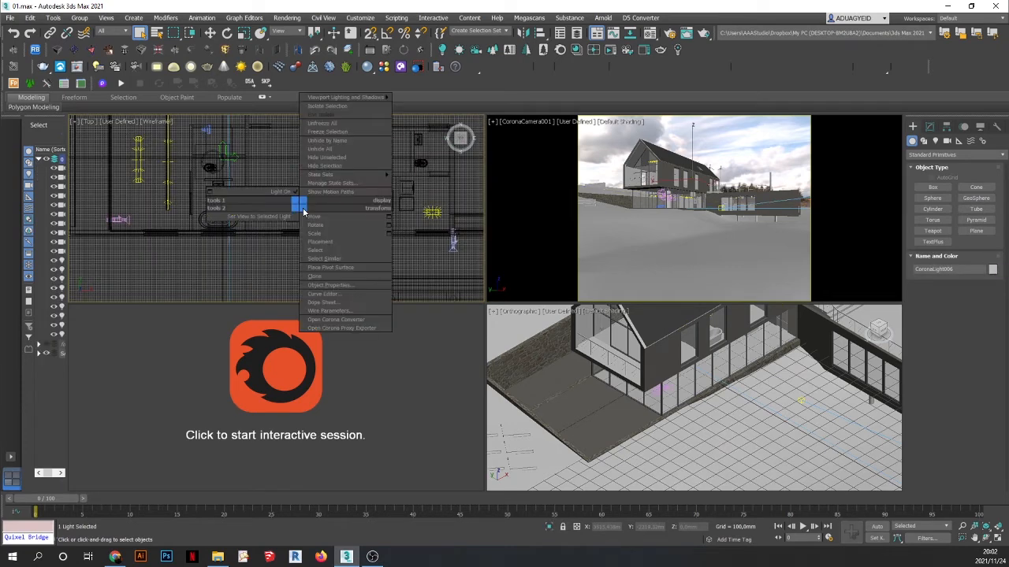
{"action": "left_click", "coordinate": [271, 261]}
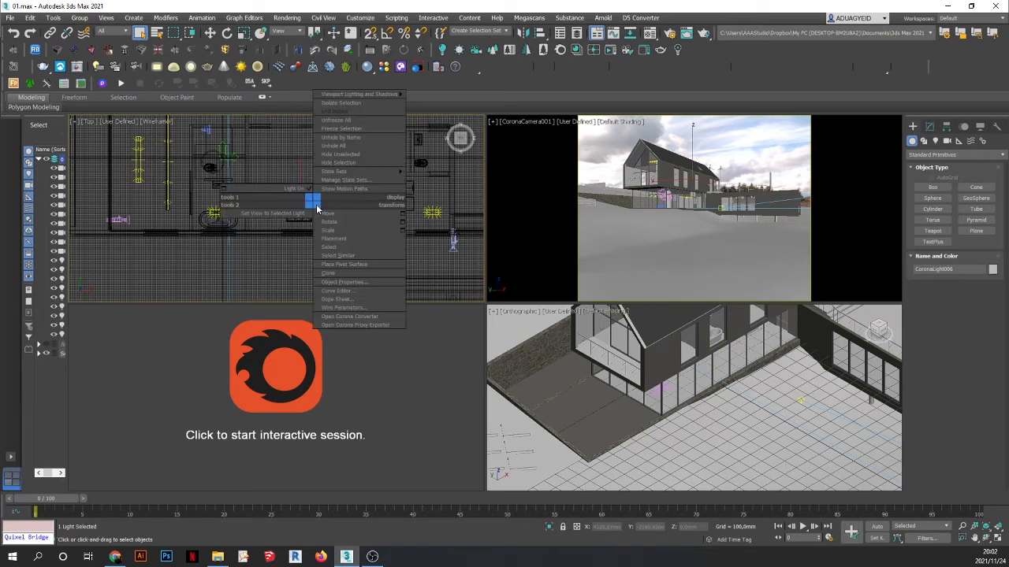
{"action": "right_click", "coordinate": [312, 203]}
{"action": "left_click", "coordinate": [340, 256]}
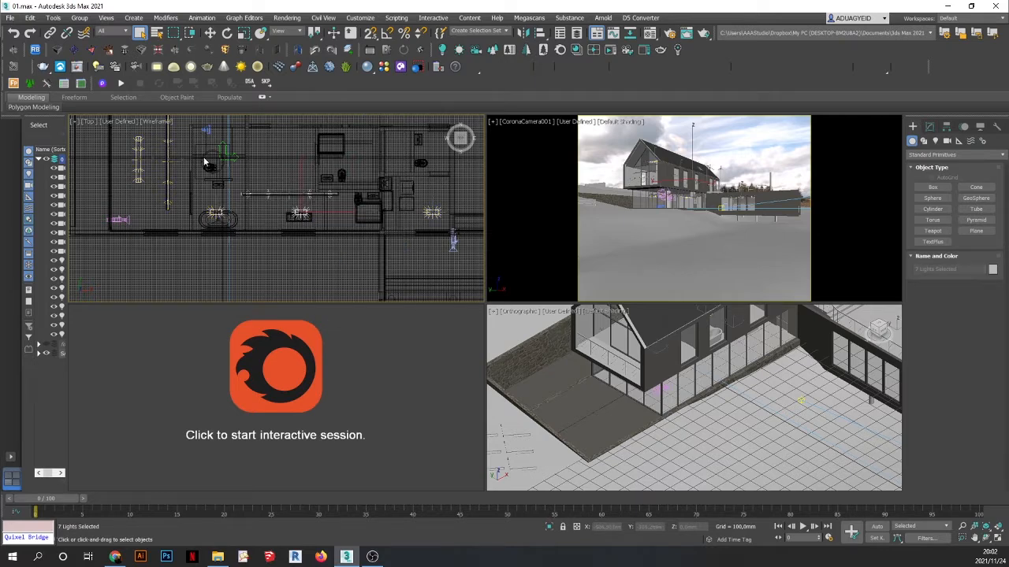
{"action": "key", "text": "Delete"}
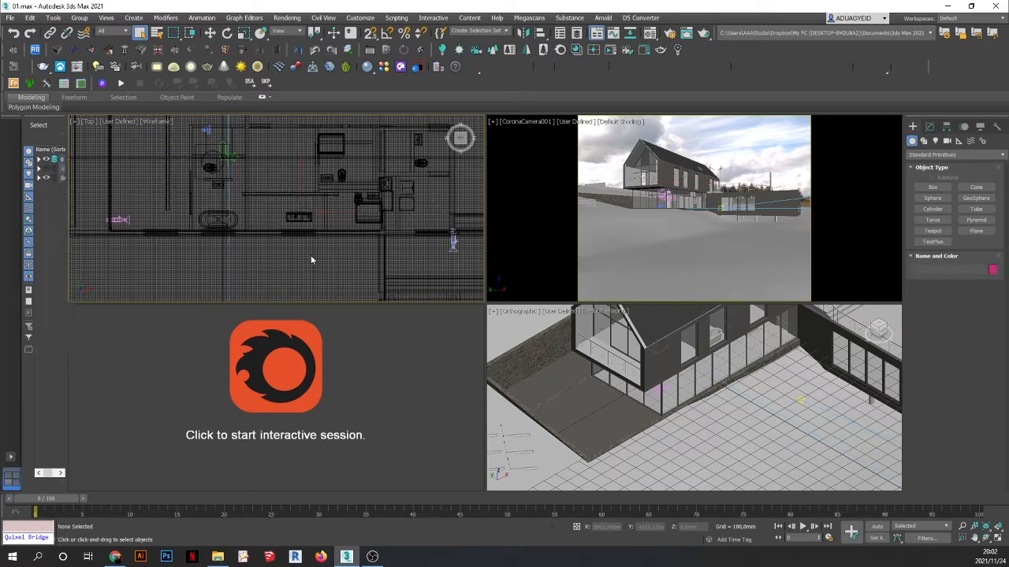
{"action": "scroll", "coordinate": [312, 256], "scroll_direction": "down", "scroll_amount": 6}
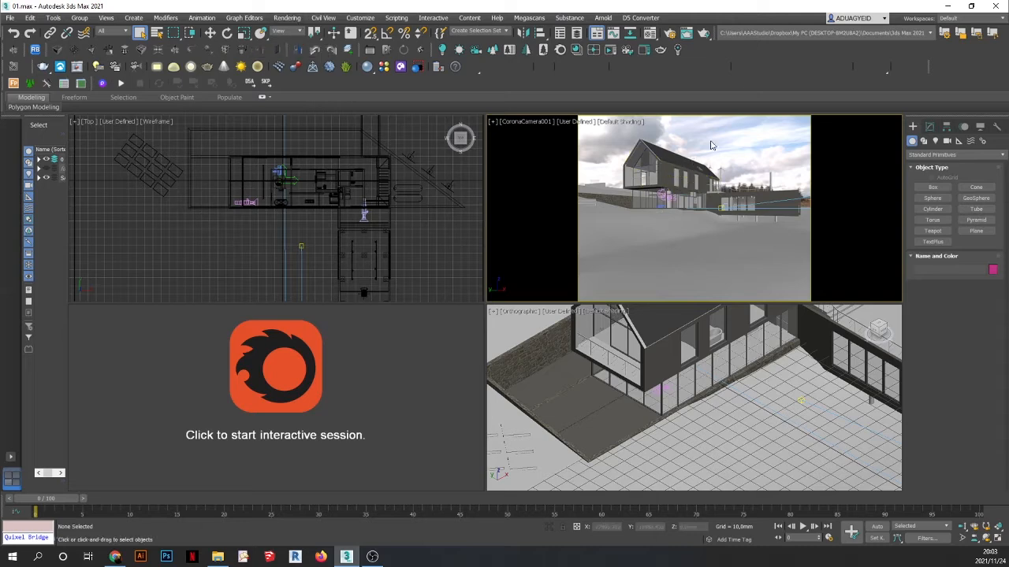
- Maximize the CoronaCamera001 view, then start a completely new scene without saving the changes to 01.max
{"action": "left_click", "coordinate": [997, 542]}
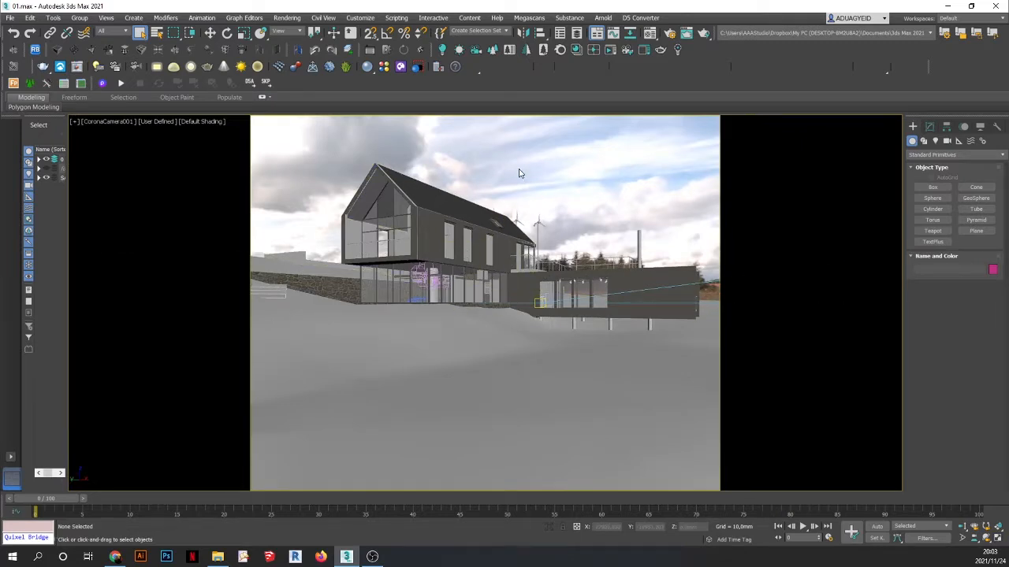
{"action": "left_click", "coordinate": [10, 19]}
{"action": "mouse_move", "coordinate": [20, 34]}
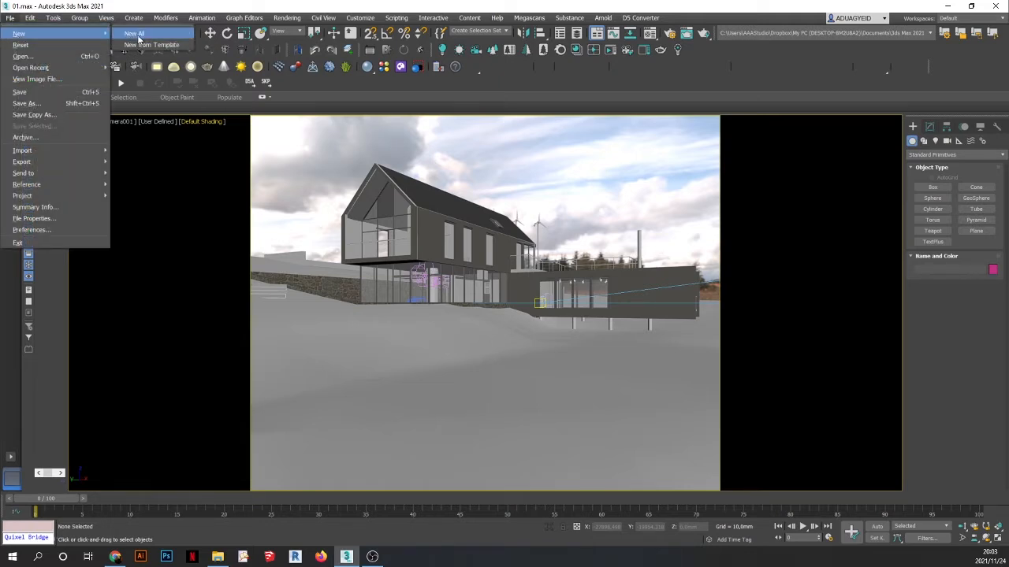
{"action": "left_click", "coordinate": [140, 37]}
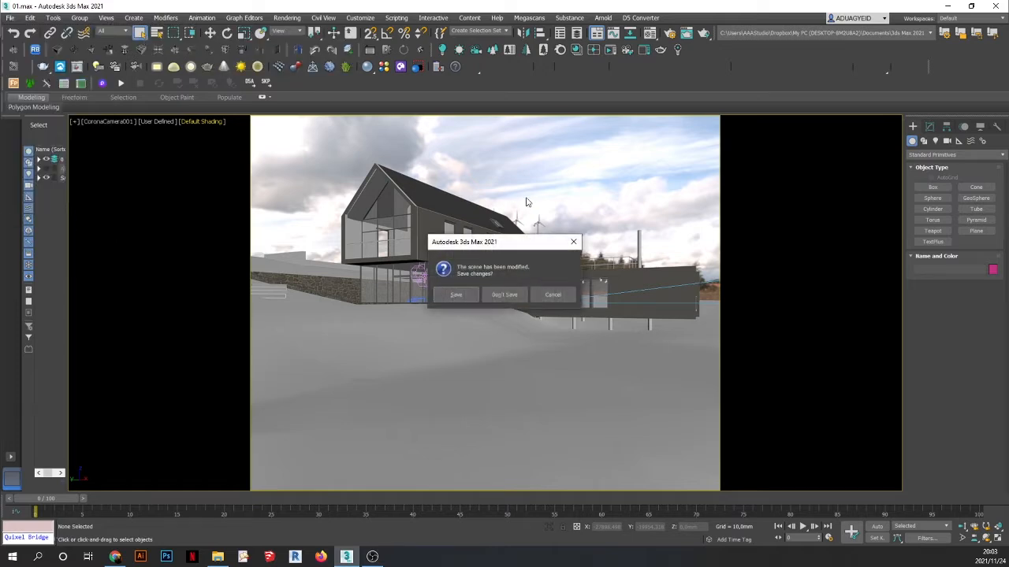
{"action": "left_click", "coordinate": [502, 293]}
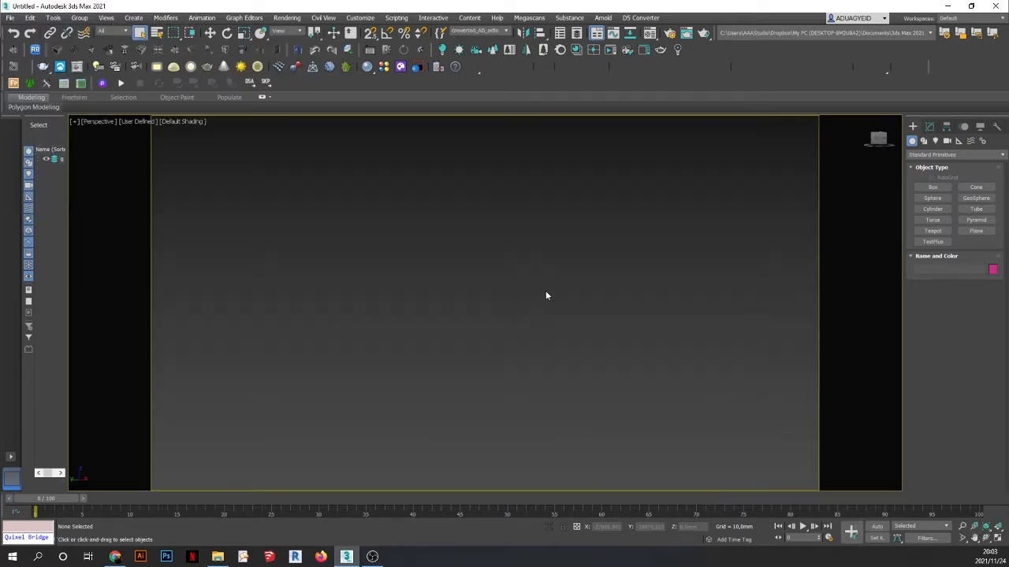
- Link the sample Revit file using its Approach view and the Combine By Revit Material preset, and attach it to the scene
{"action": "left_click", "coordinate": [10, 17]}
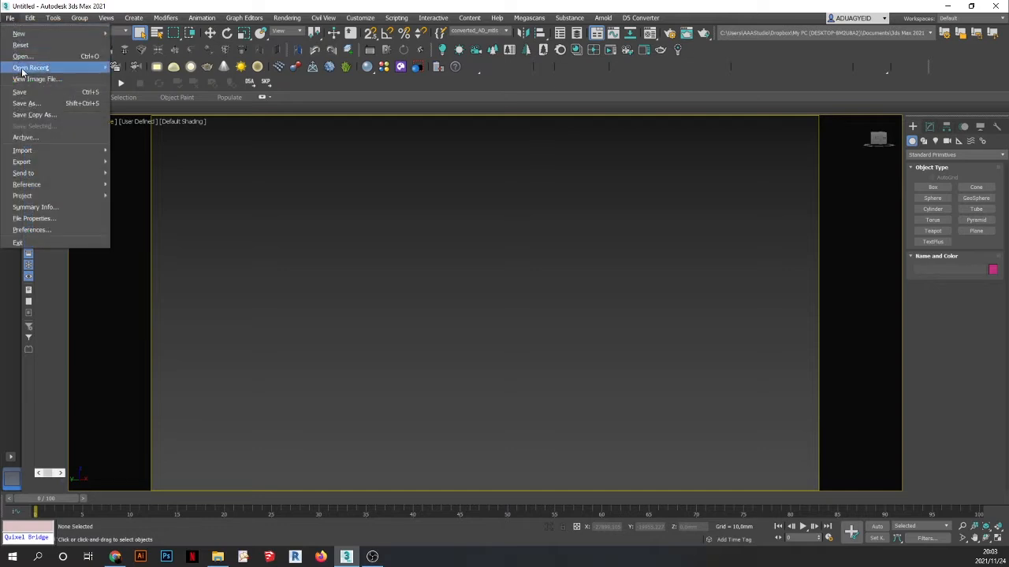
{"action": "mouse_move", "coordinate": [24, 152]}
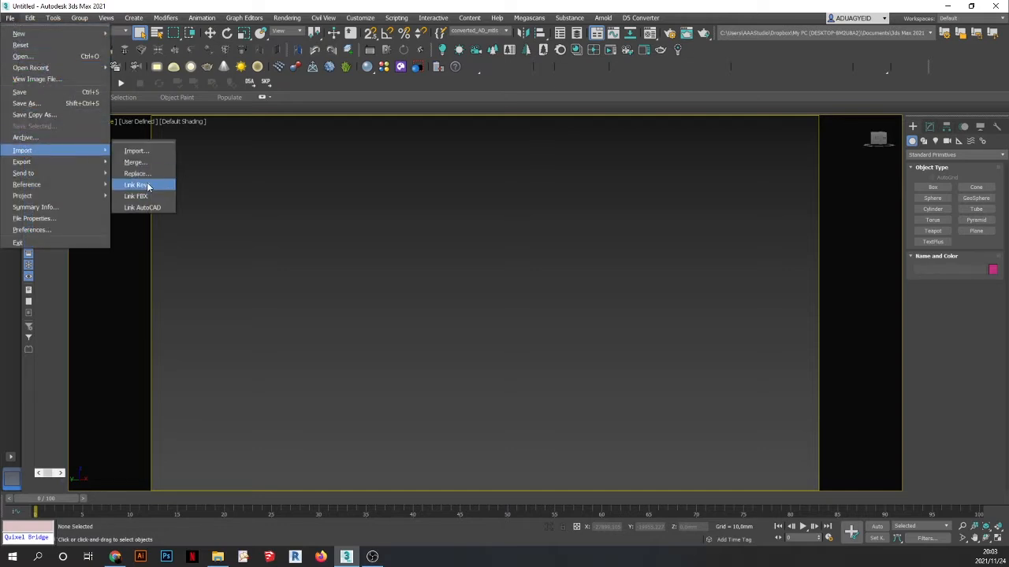
{"action": "left_click", "coordinate": [154, 185]}
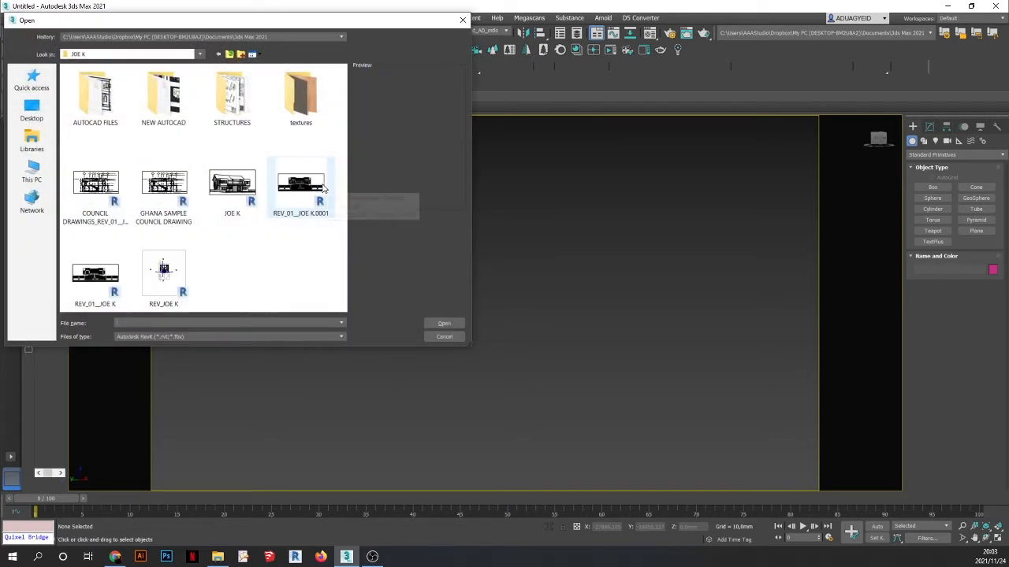
{"action": "left_click_drag", "start_coordinate": [365, 25], "coordinate": [0, 88]}
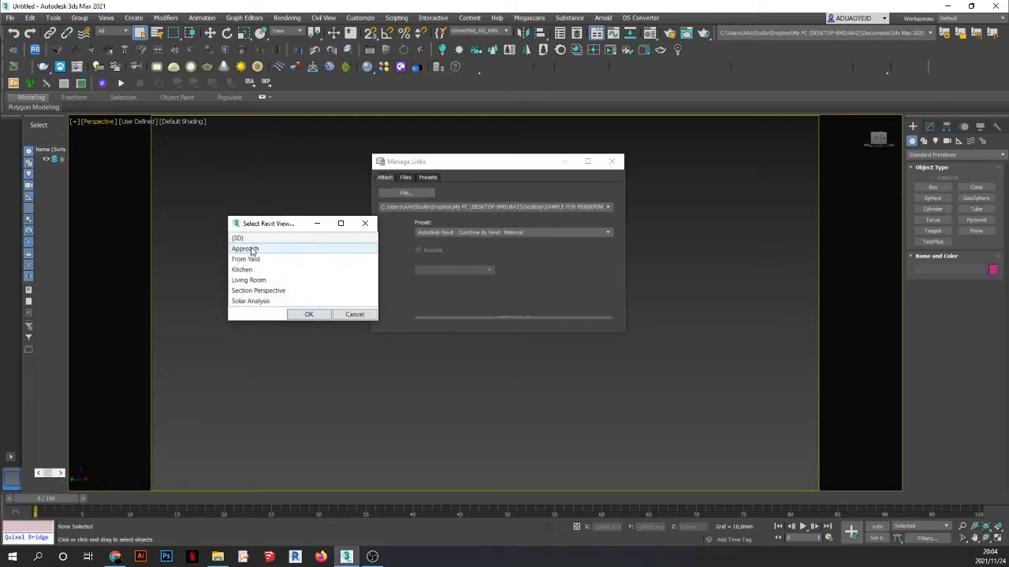
{"action": "left_click", "coordinate": [251, 249]}
{"action": "left_click", "coordinate": [309, 314]}
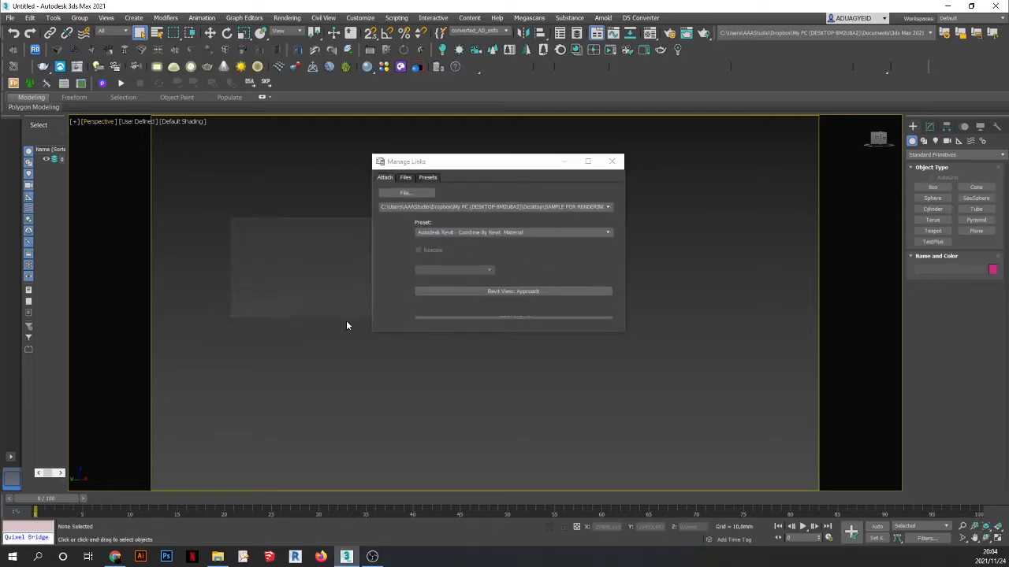
{"action": "left_click", "coordinate": [466, 315]}
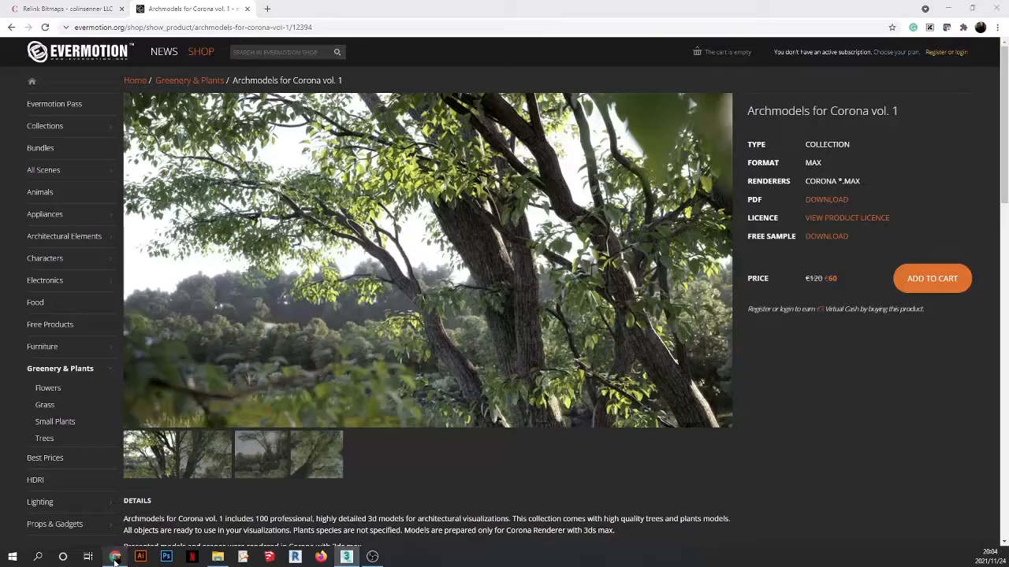
- Switch to Chrome and examine the details and tree models of the Archmodels for Corona vol. 1 collection on Evermotion
{"action": "left_click", "coordinate": [115, 557]}
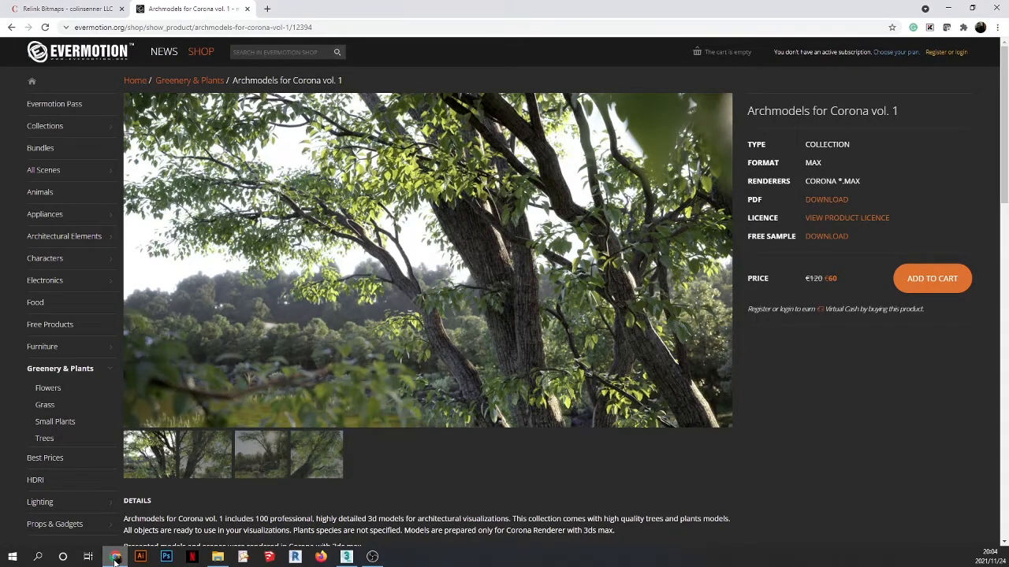
{"action": "scroll", "coordinate": [405, 282], "scroll_direction": "down", "scroll_amount": 4}
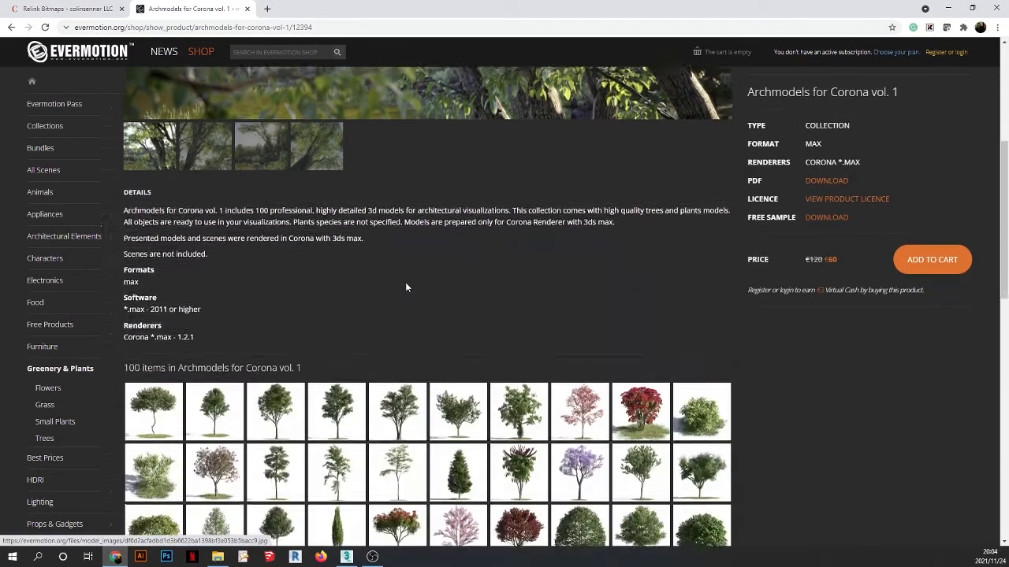
{"action": "scroll", "coordinate": [393, 355], "scroll_direction": "down", "scroll_amount": 8}
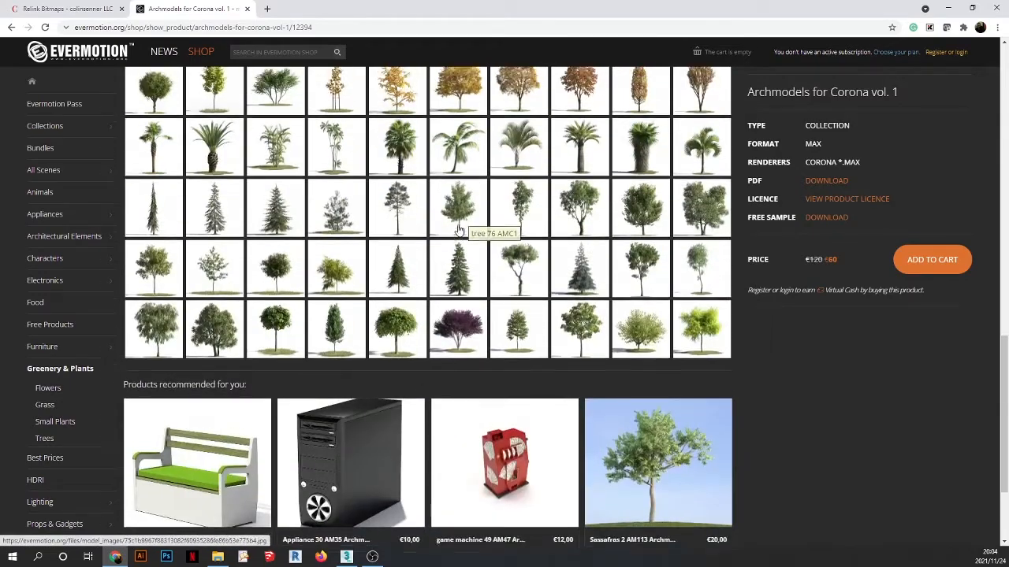
{"action": "scroll", "coordinate": [460, 229], "scroll_direction": "up", "scroll_amount": 4}
{"action": "scroll", "coordinate": [459, 229], "scroll_direction": "up", "scroll_amount": 4}
{"action": "scroll", "coordinate": [460, 228], "scroll_direction": "down", "scroll_amount": 6}
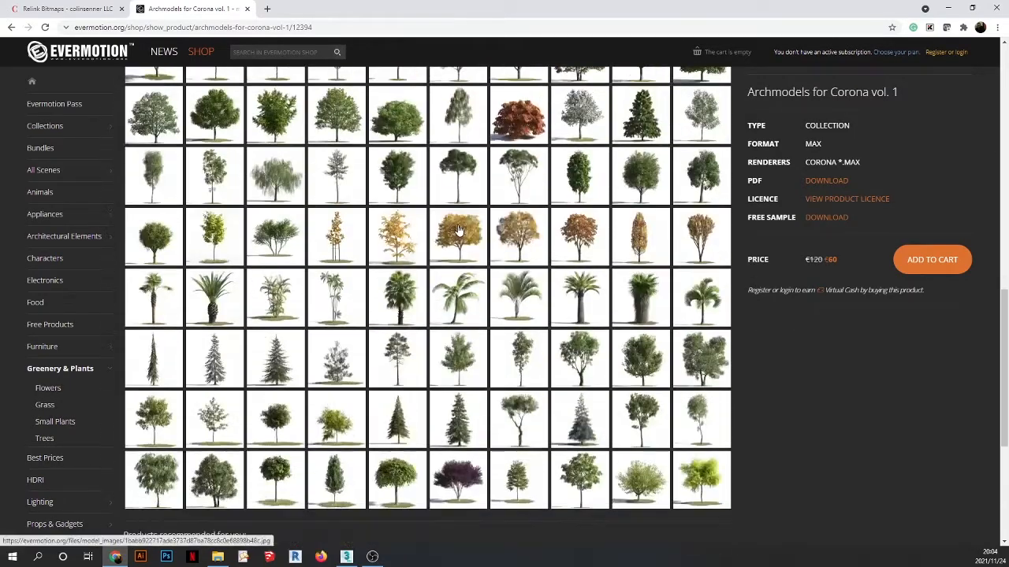
{"action": "scroll", "coordinate": [459, 229], "scroll_direction": "up", "scroll_amount": 7}
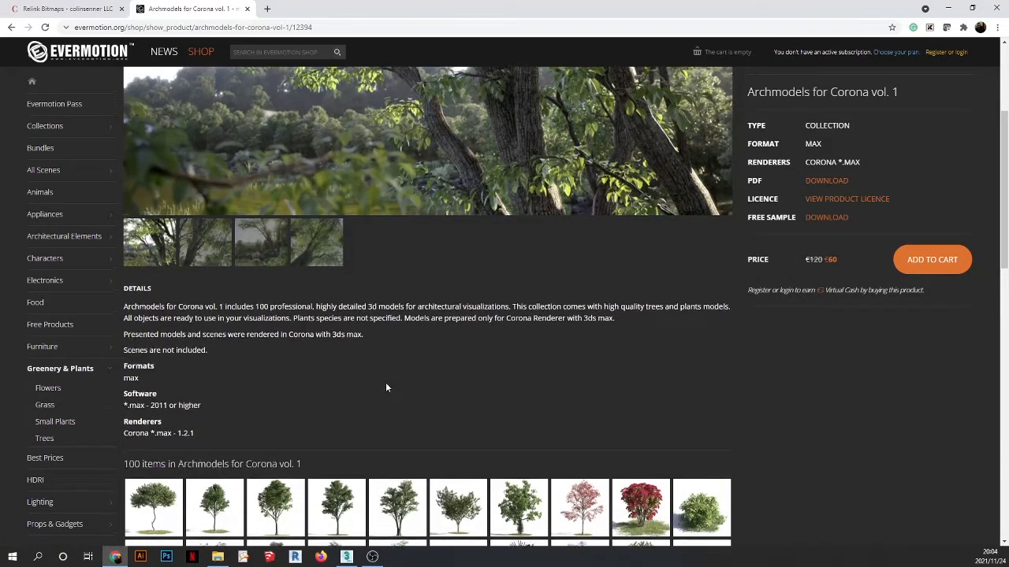
{"action": "scroll", "coordinate": [386, 386], "scroll_direction": "down", "scroll_amount": 7}
- Look over the Relink Bitmaps script's download page and changelog, then return to 3ds Max
{"action": "left_click", "coordinate": [31, 11]}
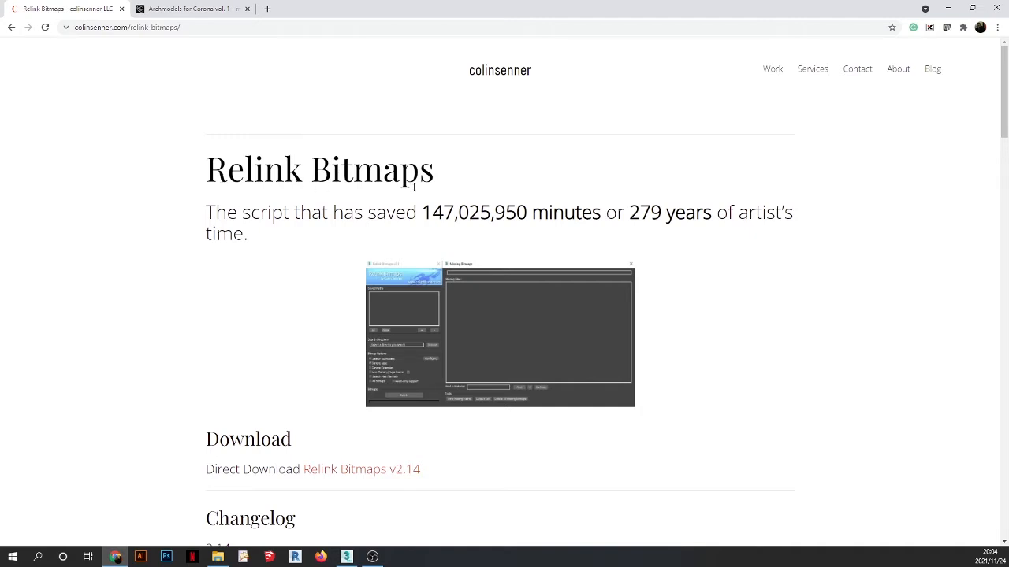
{"action": "scroll", "coordinate": [316, 259], "scroll_direction": "down", "scroll_amount": 2}
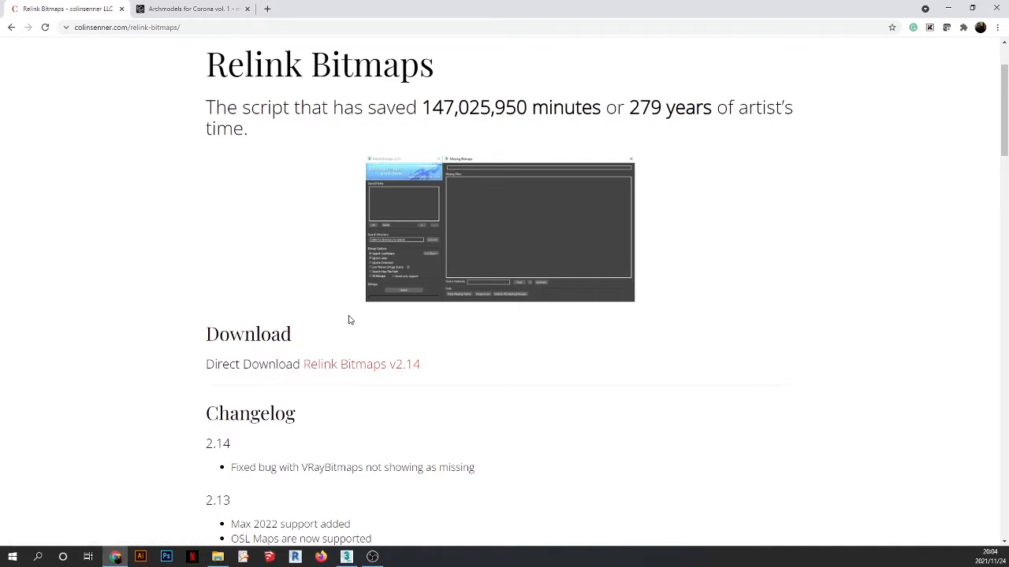
{"action": "scroll", "coordinate": [347, 320], "scroll_direction": "down", "scroll_amount": 1}
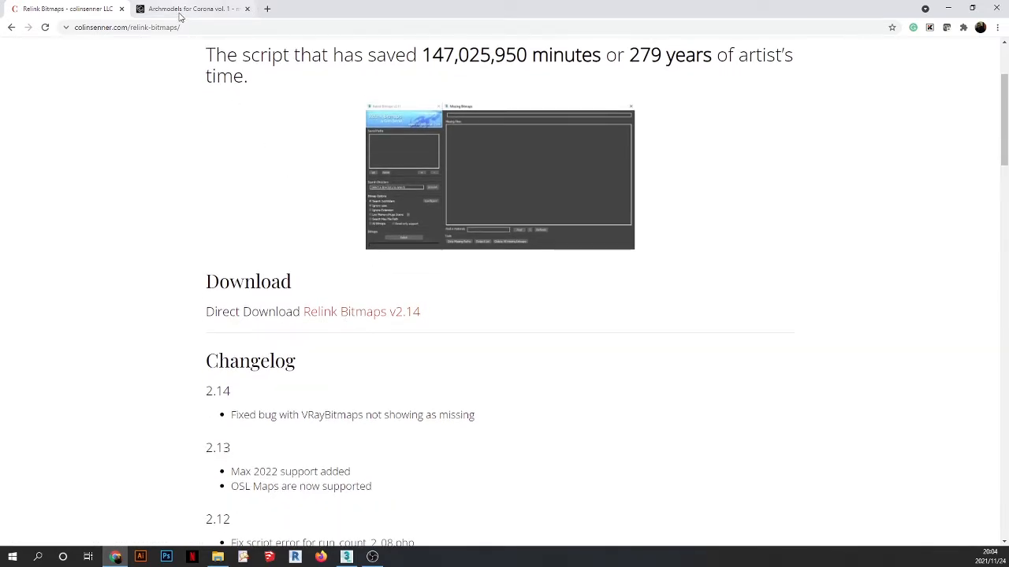
{"action": "scroll", "coordinate": [402, 318], "scroll_direction": "up", "scroll_amount": 2}
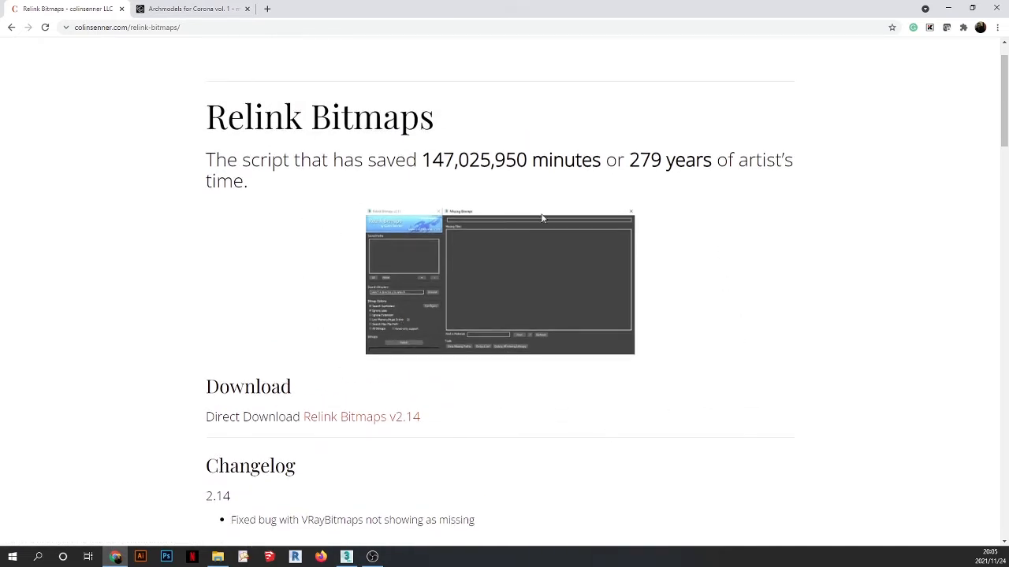
{"action": "left_click", "coordinate": [167, 11]}
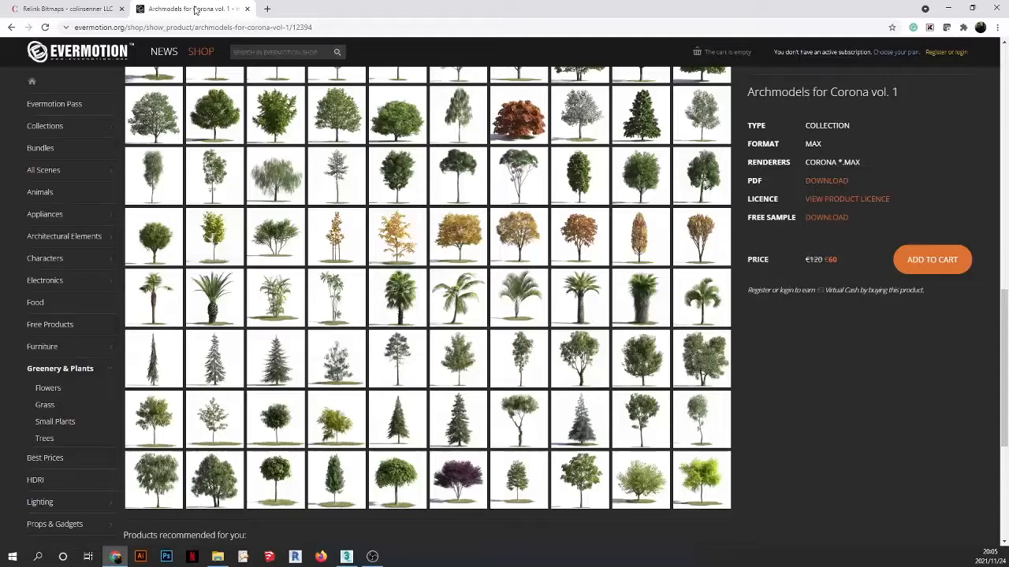
{"action": "left_click", "coordinate": [948, 8]}
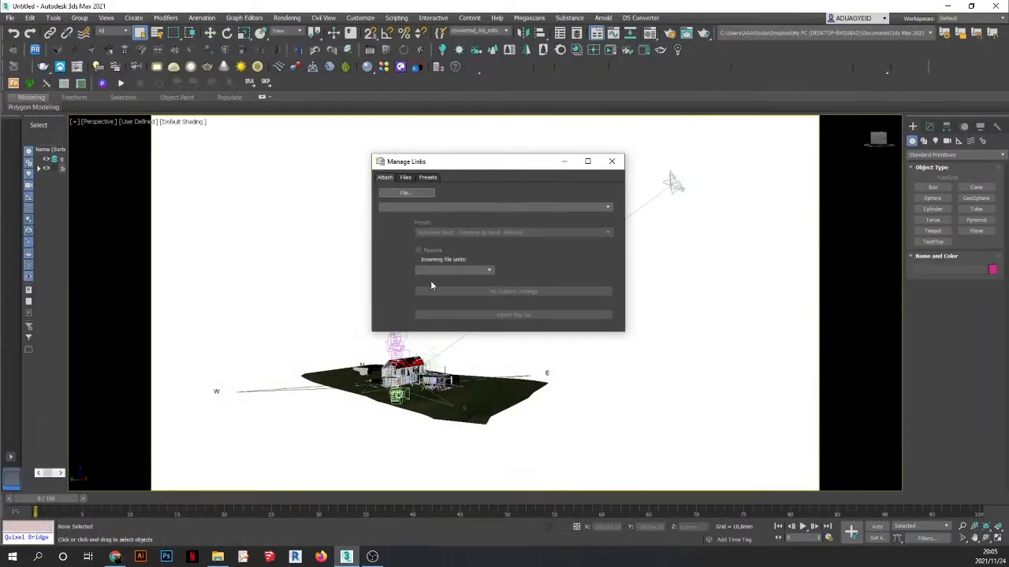
- Close the link manager and inspect the linked house in the Perspective view, in wireframe and in default shading
{"action": "left_click", "coordinate": [611, 162]}
{"action": "left_click", "coordinate": [182, 121]}
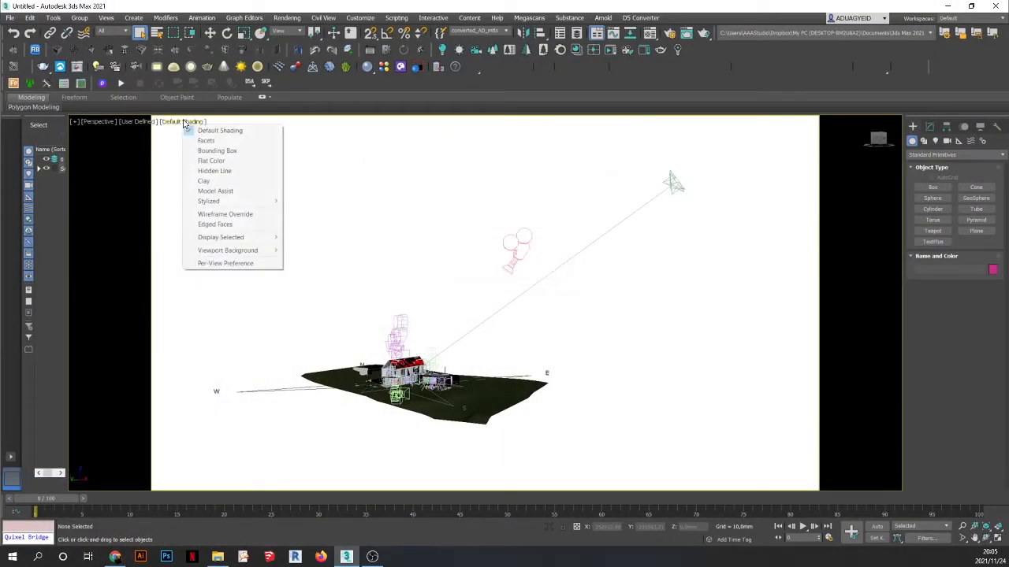
{"action": "left_click", "coordinate": [228, 214]}
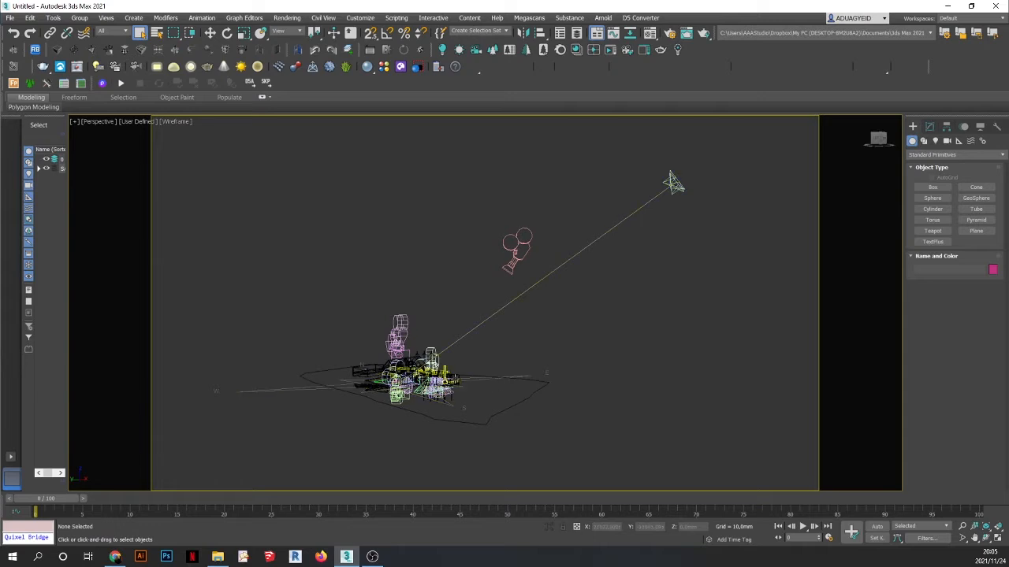
{"action": "middle_click_drag", "start_coordinate": [514, 343], "coordinate": [517, 323], "text": "alt"}
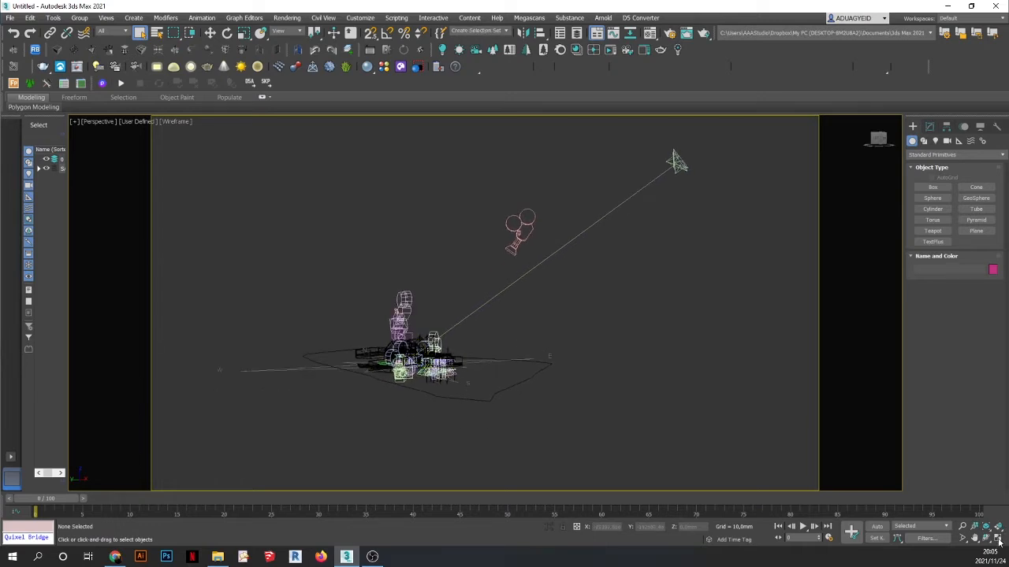
{"action": "left_click", "coordinate": [882, 138]}
{"action": "scroll", "coordinate": [431, 310], "scroll_direction": "up", "scroll_amount": 4}
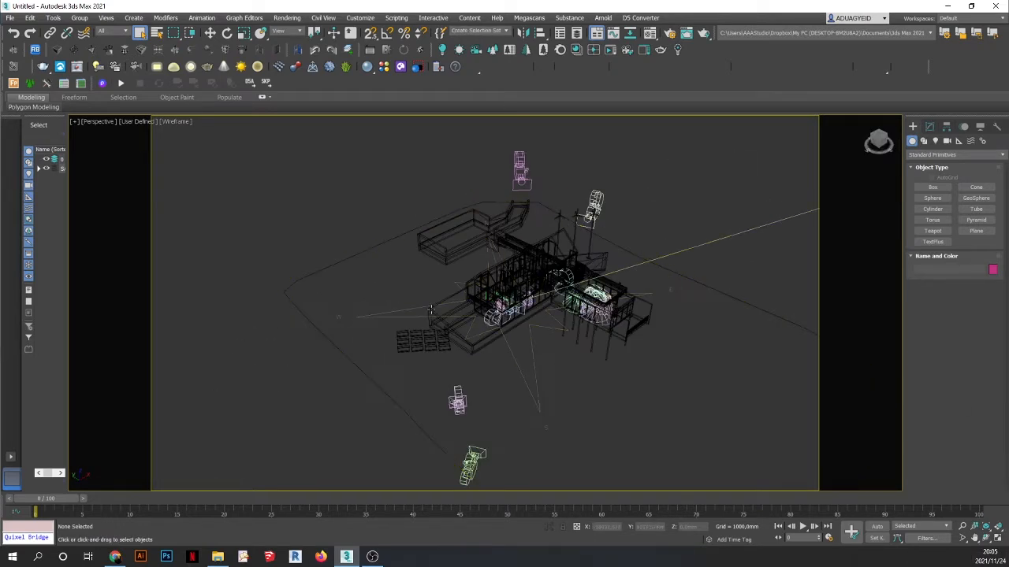
{"action": "left_click", "coordinate": [175, 122]}
{"action": "left_click", "coordinate": [205, 130]}
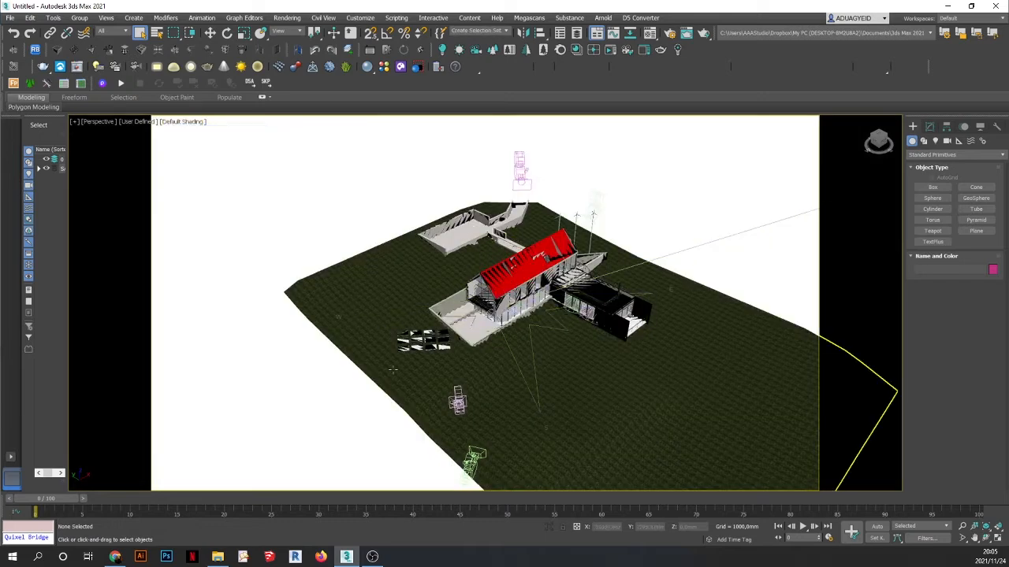
{"action": "scroll", "coordinate": [551, 308], "scroll_direction": "up", "scroll_amount": 5}
{"action": "scroll", "coordinate": [551, 308], "scroll_direction": "down", "scroll_amount": 10}
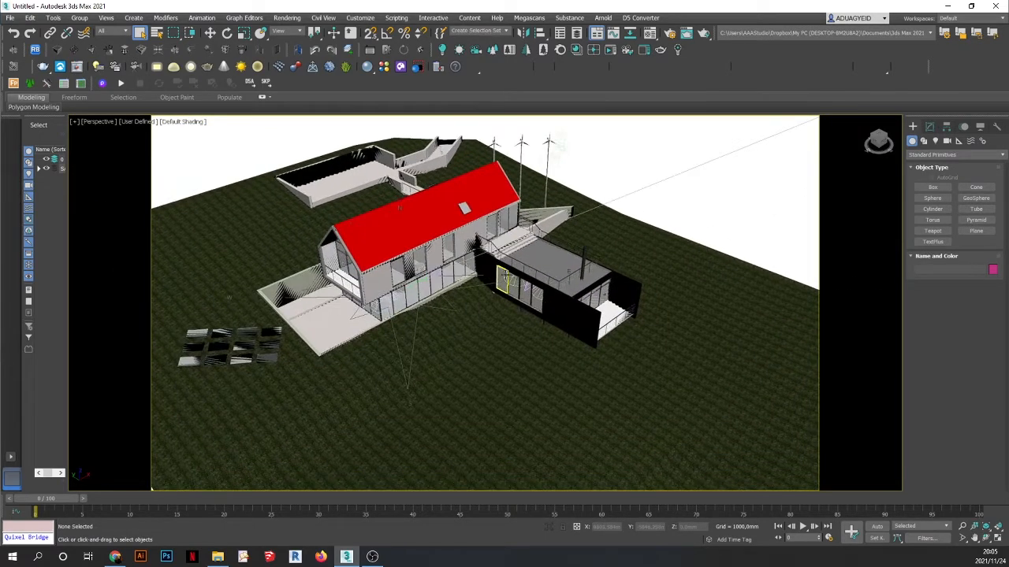
- Restore the four-viewport layout and delete the Sun Positioner light from the scene in the Top view
{"action": "left_click", "coordinate": [998, 538]}
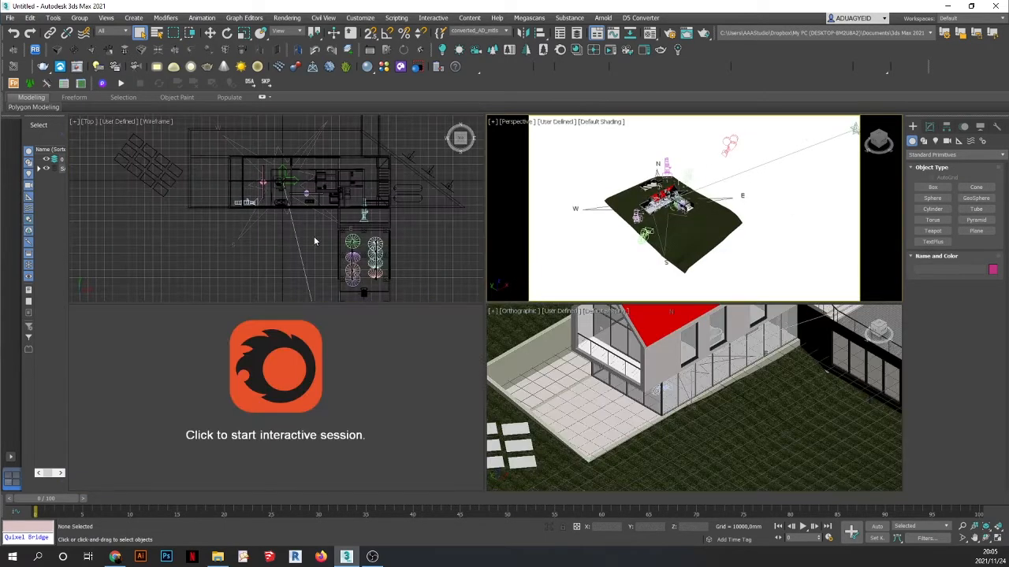
{"action": "scroll", "coordinate": [209, 238], "scroll_direction": "down", "scroll_amount": 8}
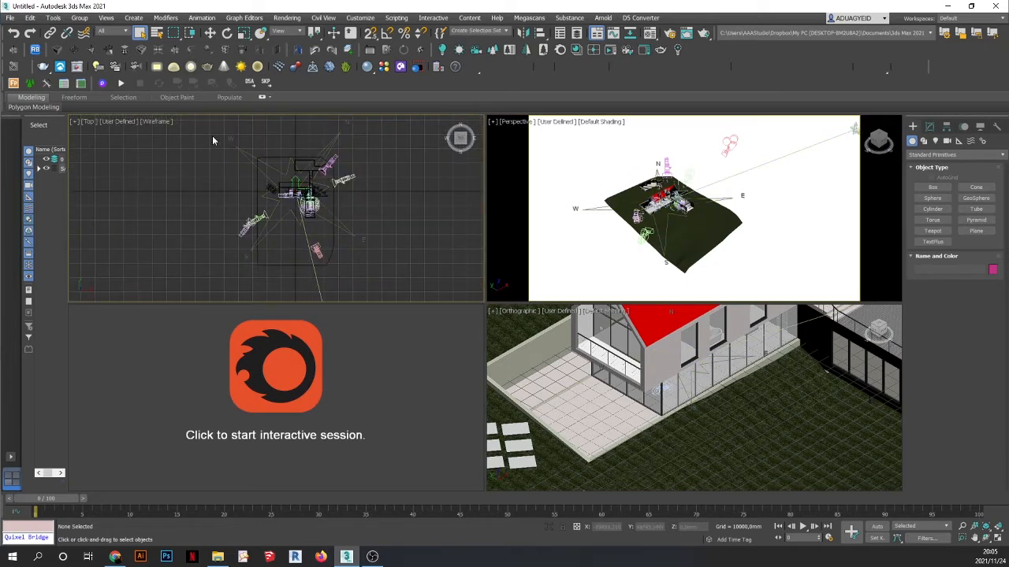
{"action": "left_click", "coordinate": [283, 219]}
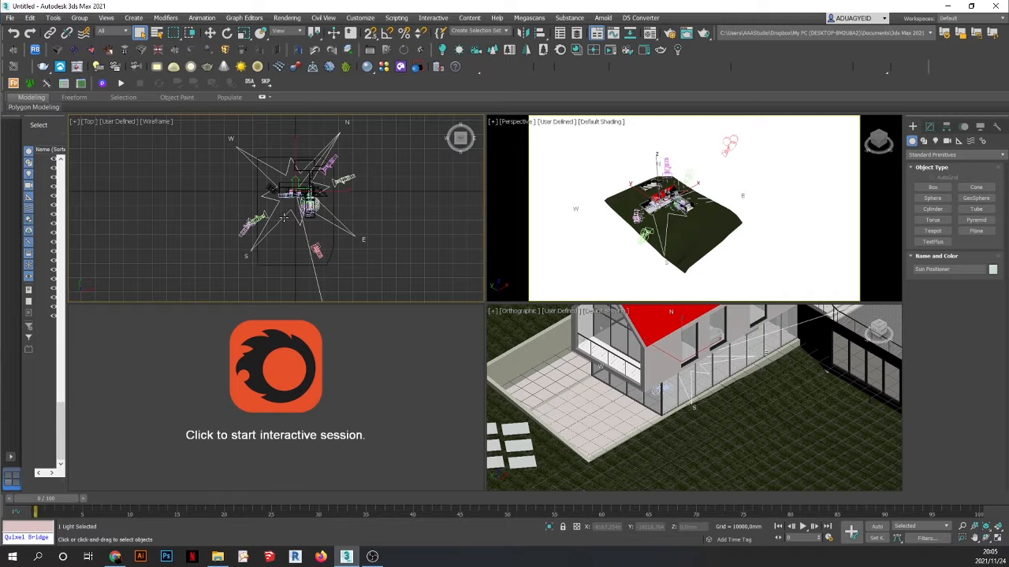
{"action": "key", "text": "Delete"}
{"action": "key", "text": "z"}
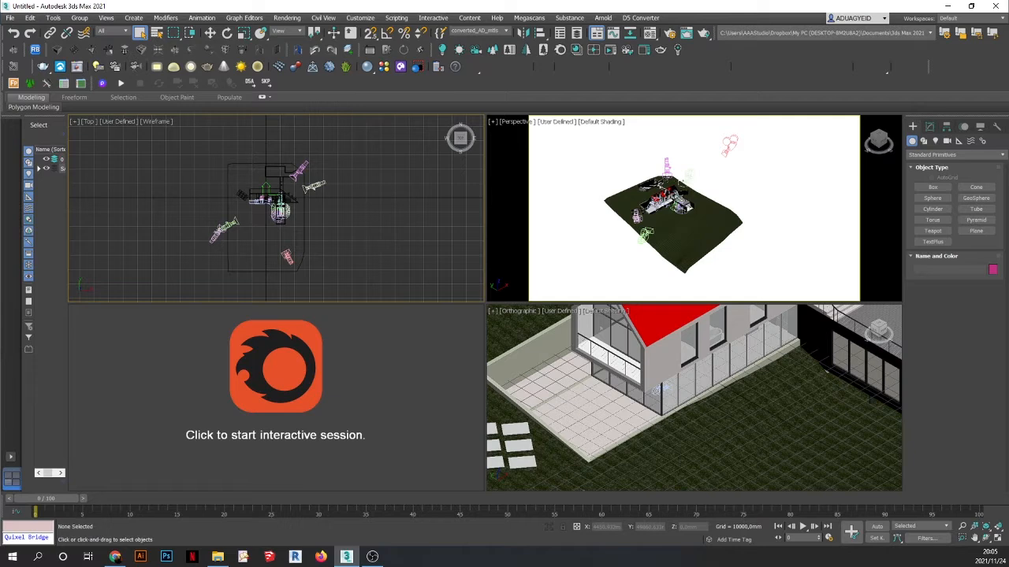
- Search the scene objects by name for sun and for light, and select the Lighting object
{"action": "key", "text": "h"}
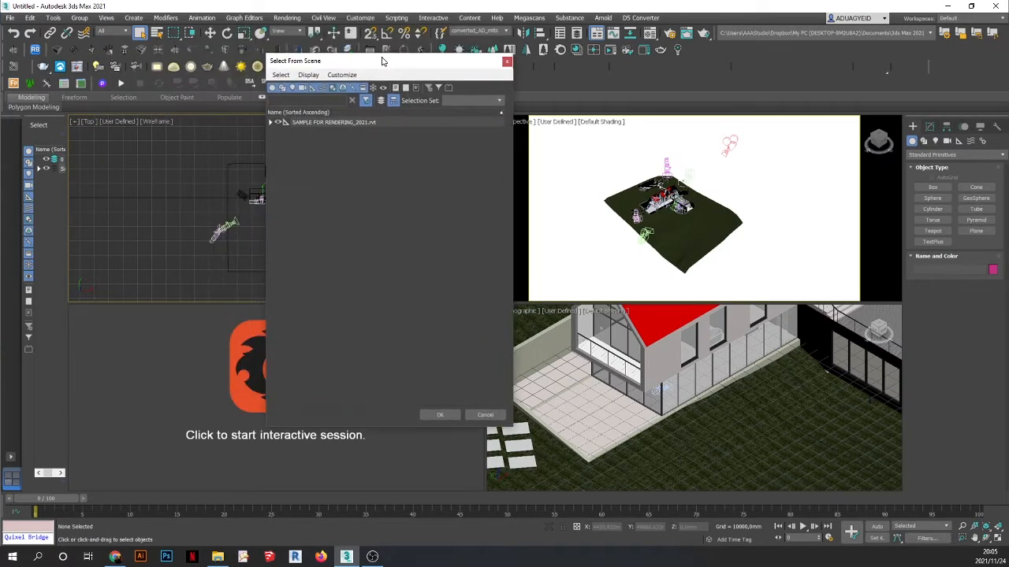
{"action": "type", "text": "sun"}
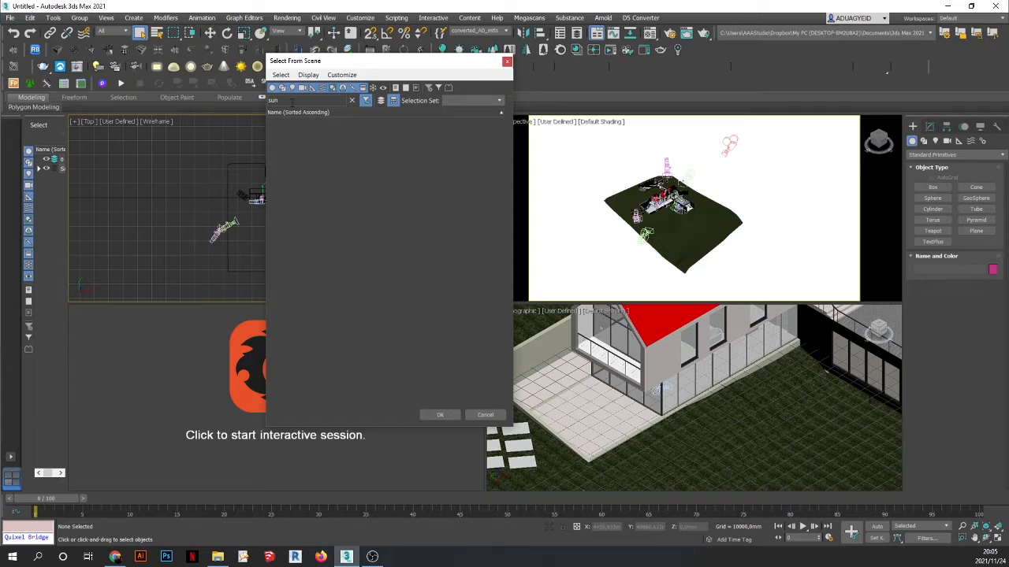
{"action": "key", "text": "ctrl+a"}
{"action": "type", "text": "light"}
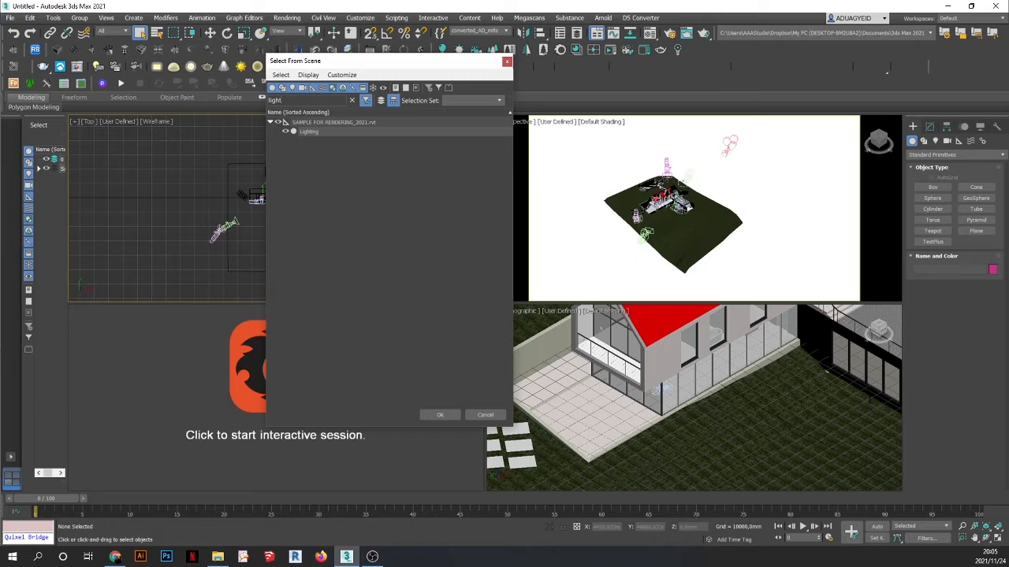
{"action": "left_click", "coordinate": [306, 133]}
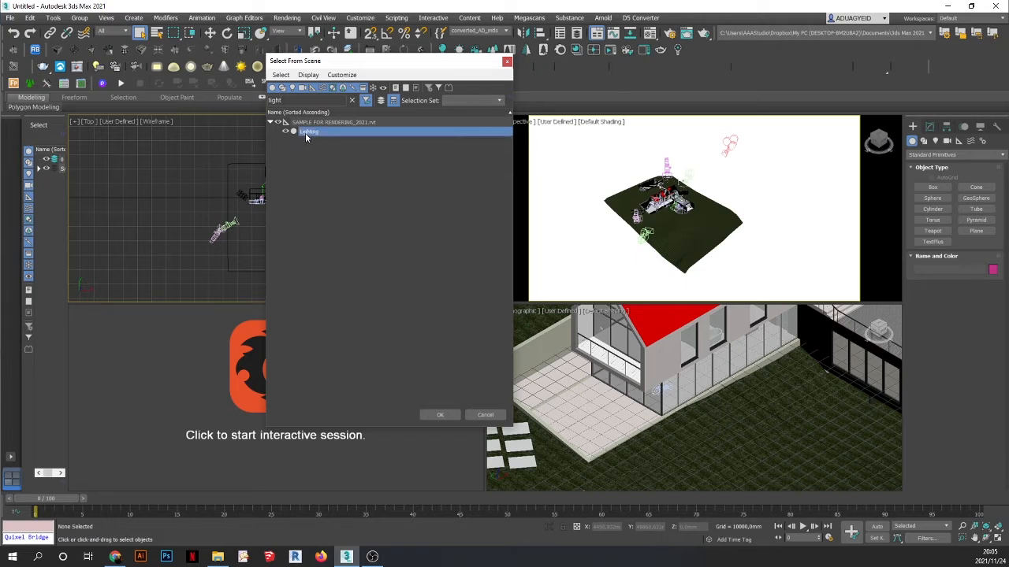
{"action": "left_click", "coordinate": [440, 416]}
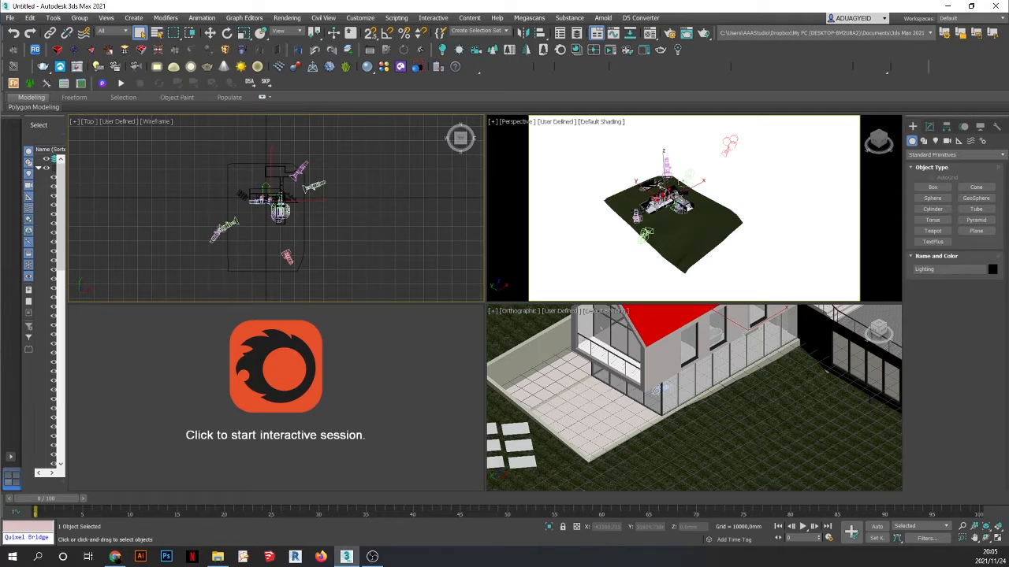
- Look up the Lighting object in the scene list once more, then clear the selection
{"action": "left_click", "coordinate": [159, 35]}
{"action": "left_click_drag", "start_coordinate": [92, 78], "coordinate": [252, 79]}
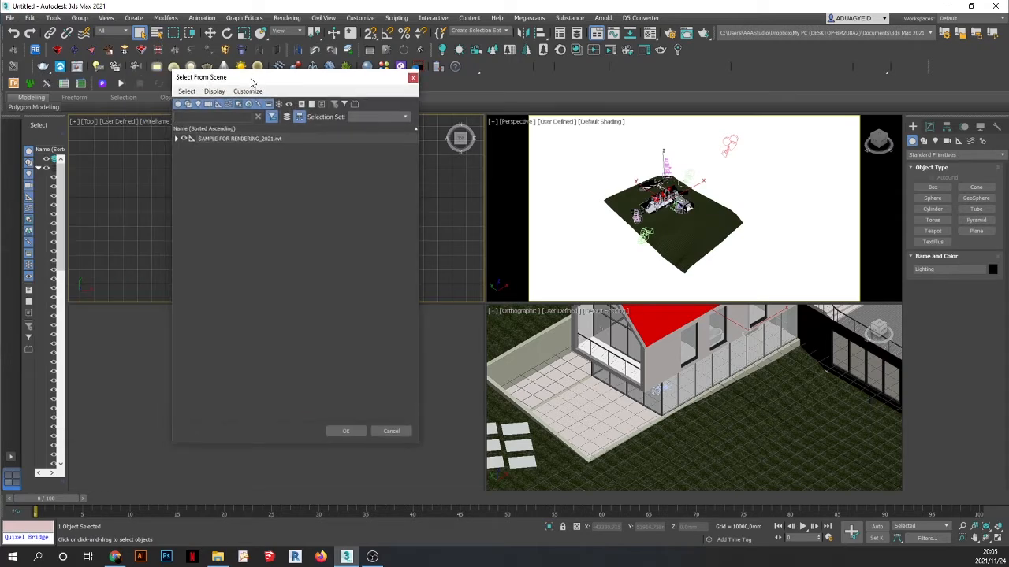
{"action": "type", "text": "ligh"}
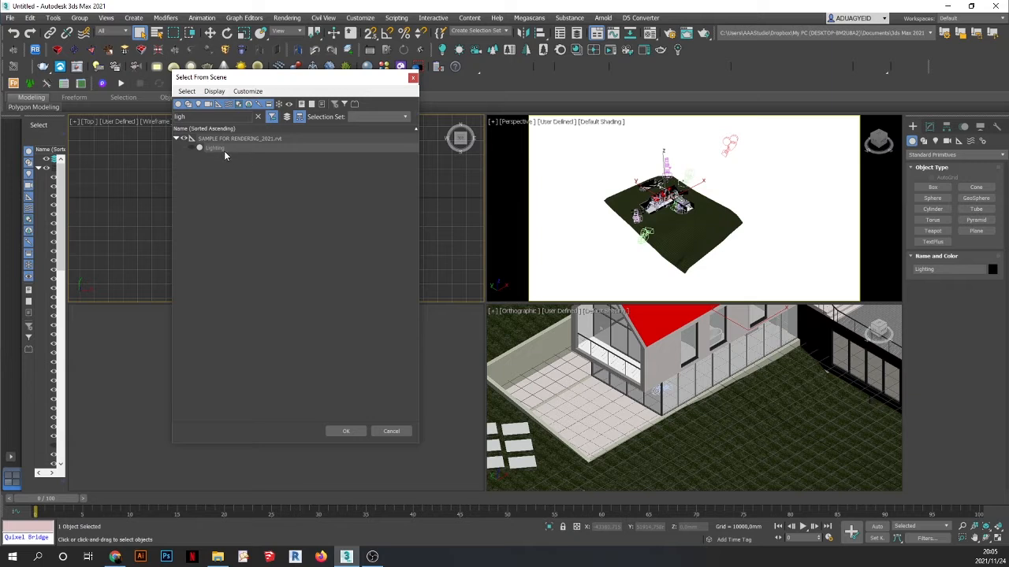
{"action": "left_click", "coordinate": [345, 431]}
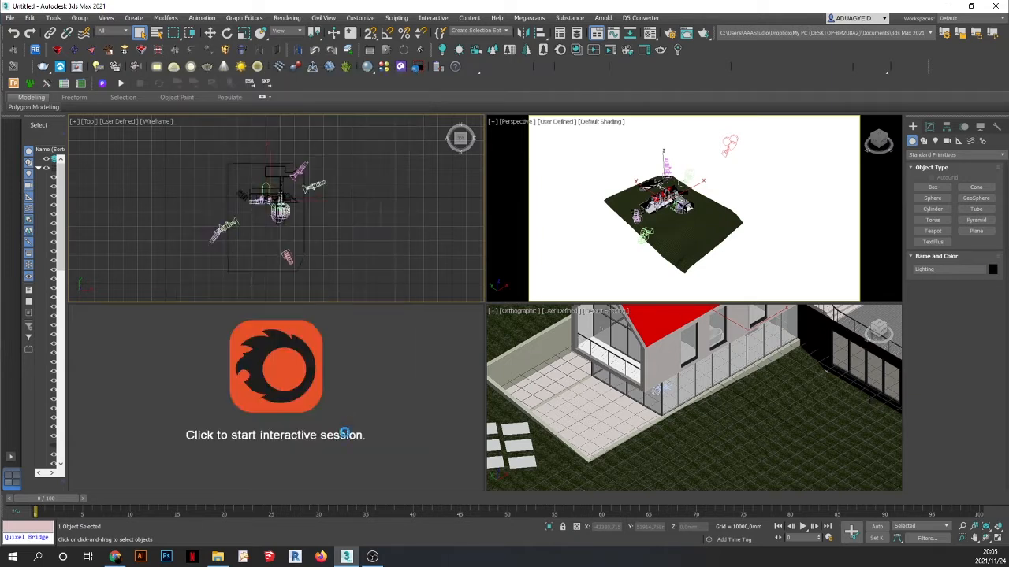
{"action": "left_click", "coordinate": [367, 217]}
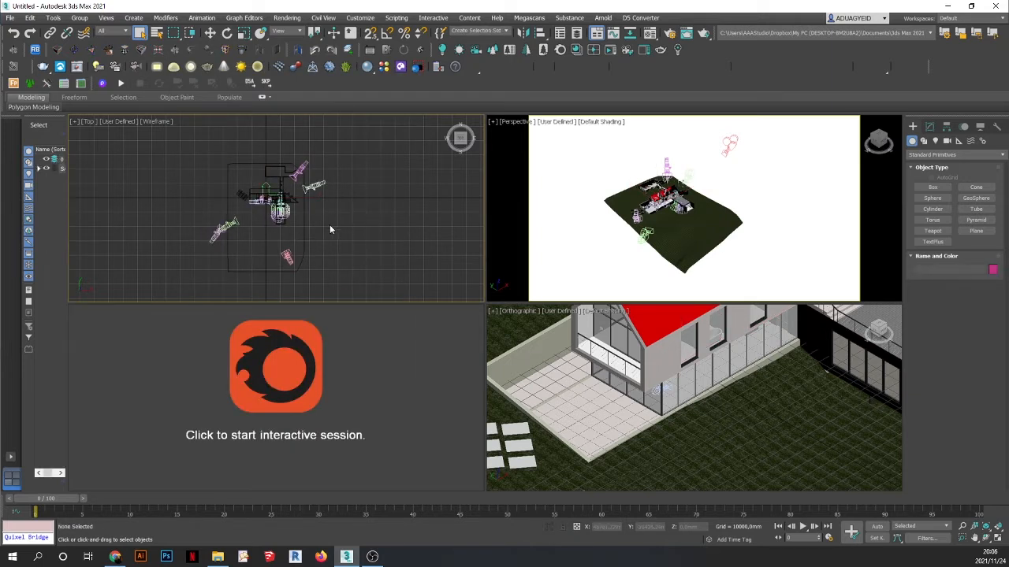
{"action": "scroll", "coordinate": [331, 226], "scroll_direction": "up", "scroll_amount": 2}
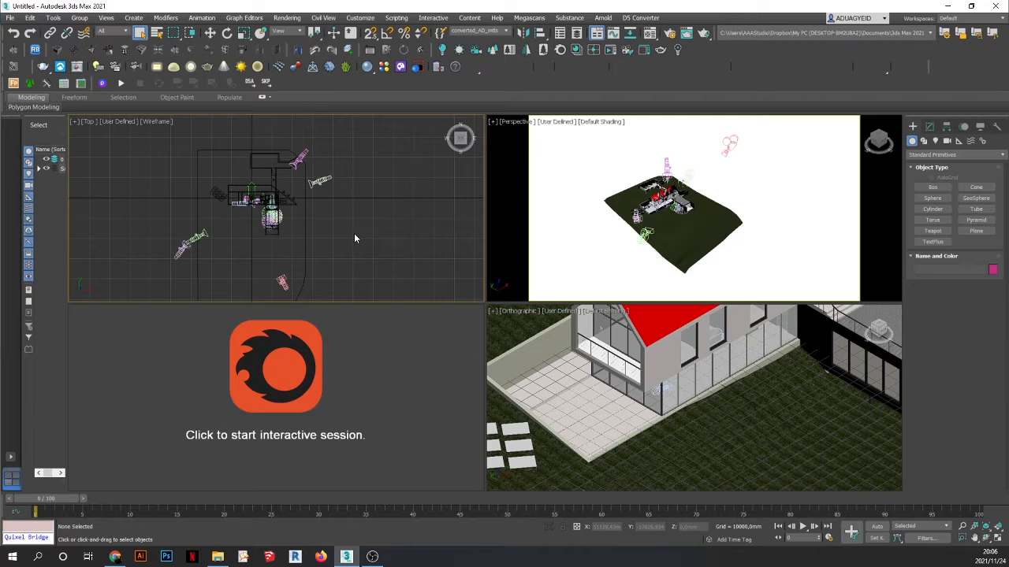
{"action": "middle_click_drag", "start_coordinate": [371, 211], "coordinate": [403, 172]}
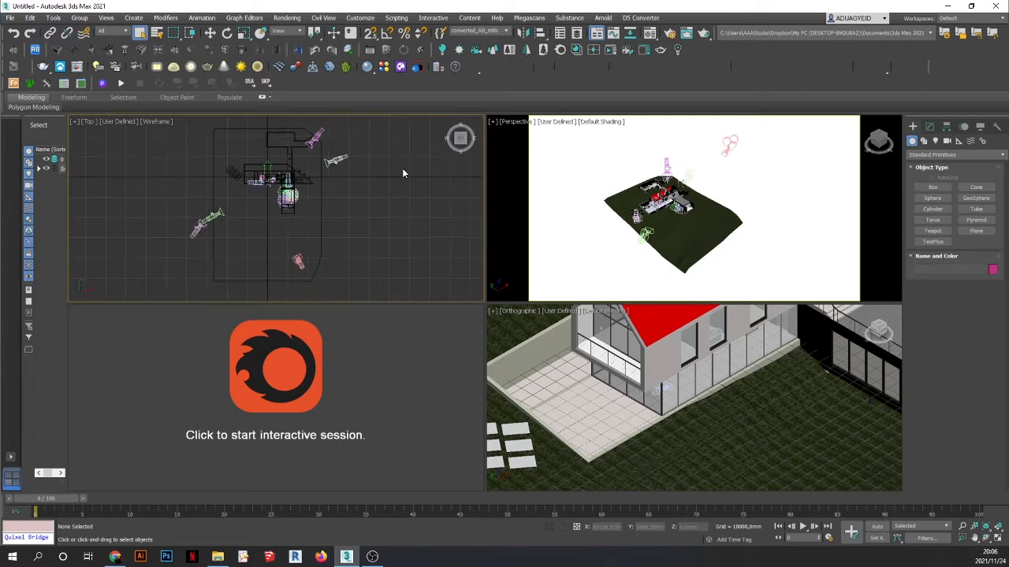
{"action": "key", "text": "ctrl+a"}
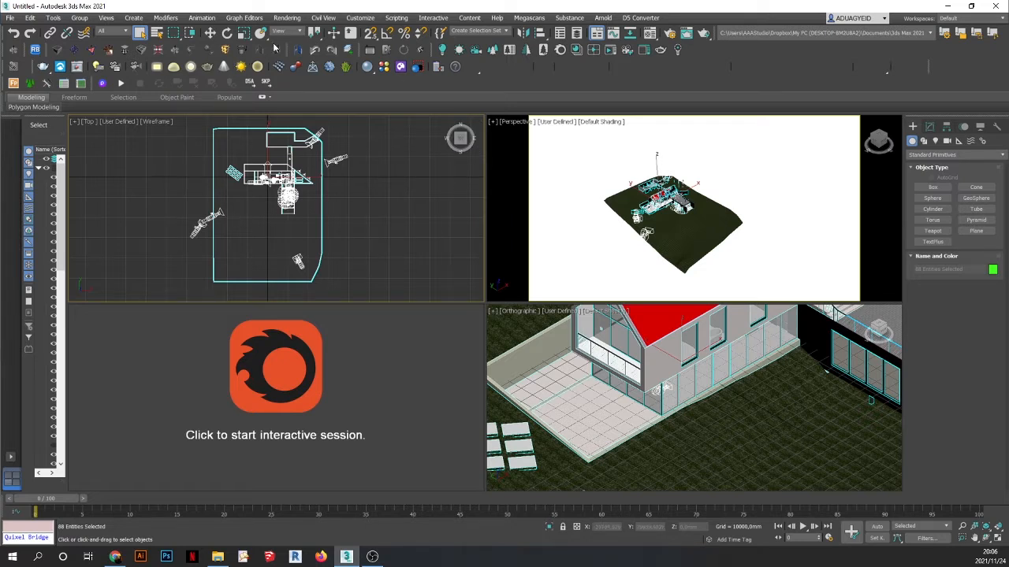
{"action": "left_click", "coordinate": [391, 209]}
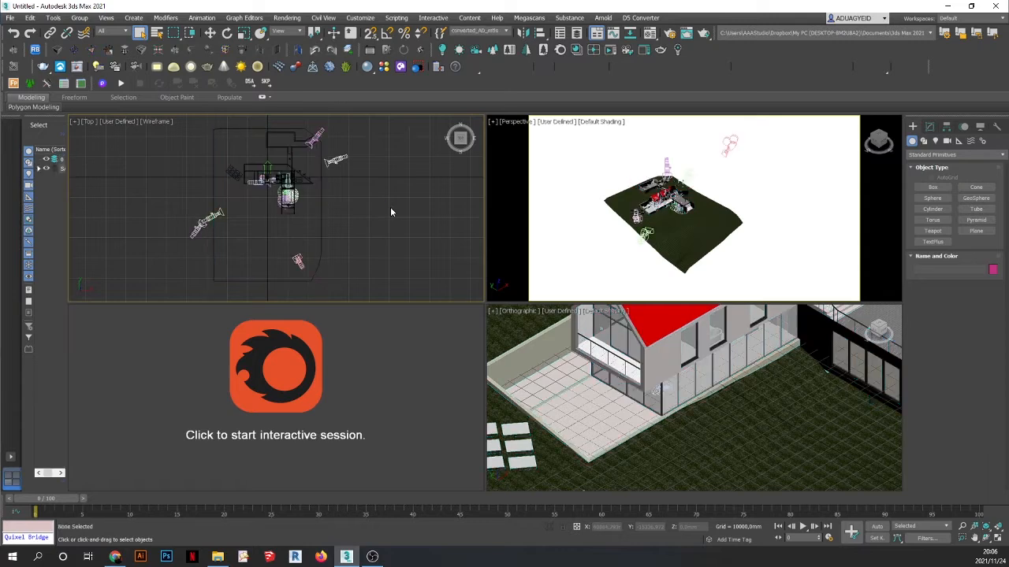
- Choose CoronaRenderer as the renderer in the render setup, check the common output size settings, and close the setup
{"action": "left_click", "coordinate": [287, 17]}
{"action": "left_click", "coordinate": [301, 68]}
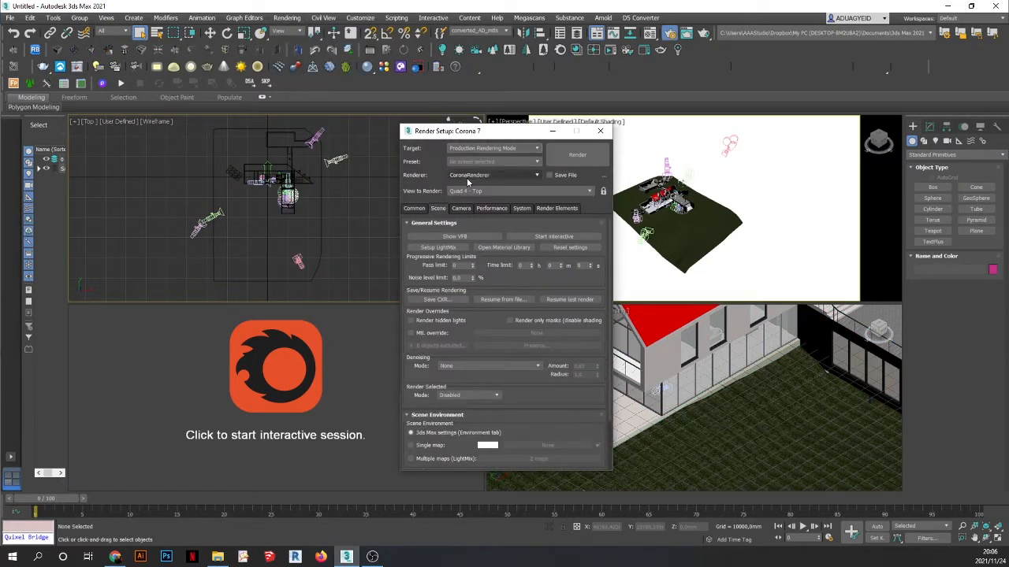
{"action": "left_click", "coordinate": [467, 175]}
{"action": "left_click", "coordinate": [465, 223]}
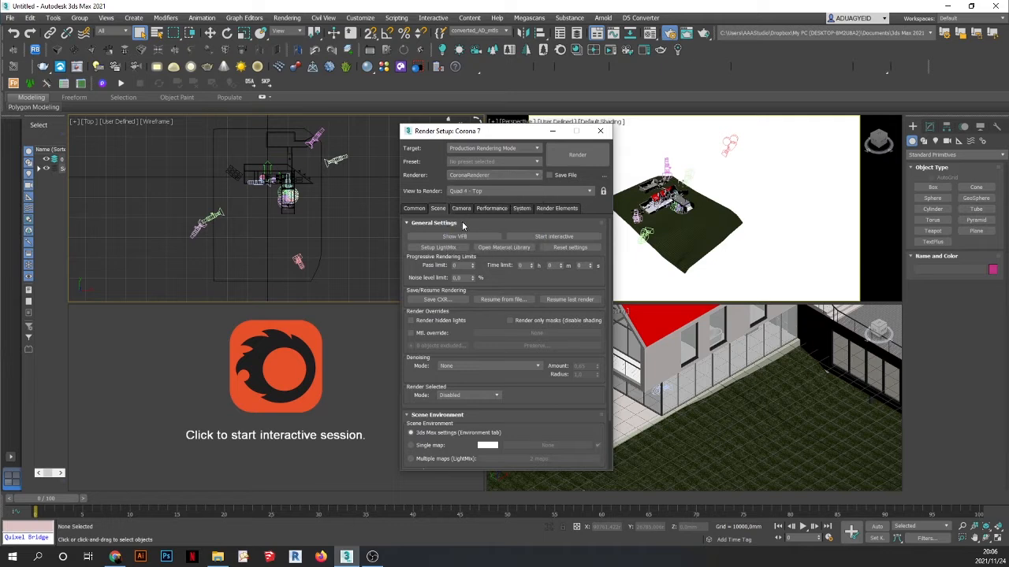
{"action": "left_click", "coordinate": [415, 209]}
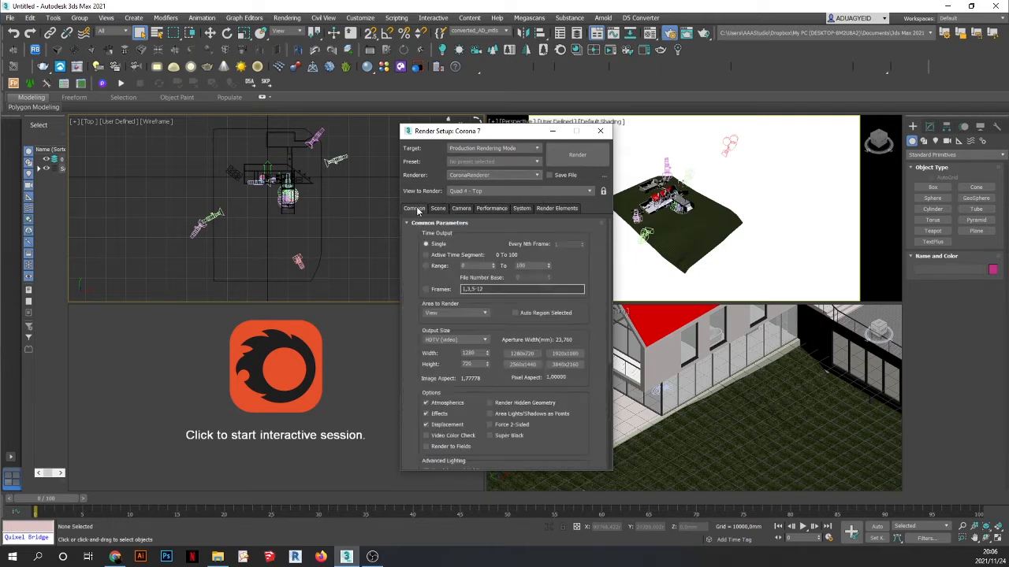
{"action": "double_click", "coordinate": [467, 354]}
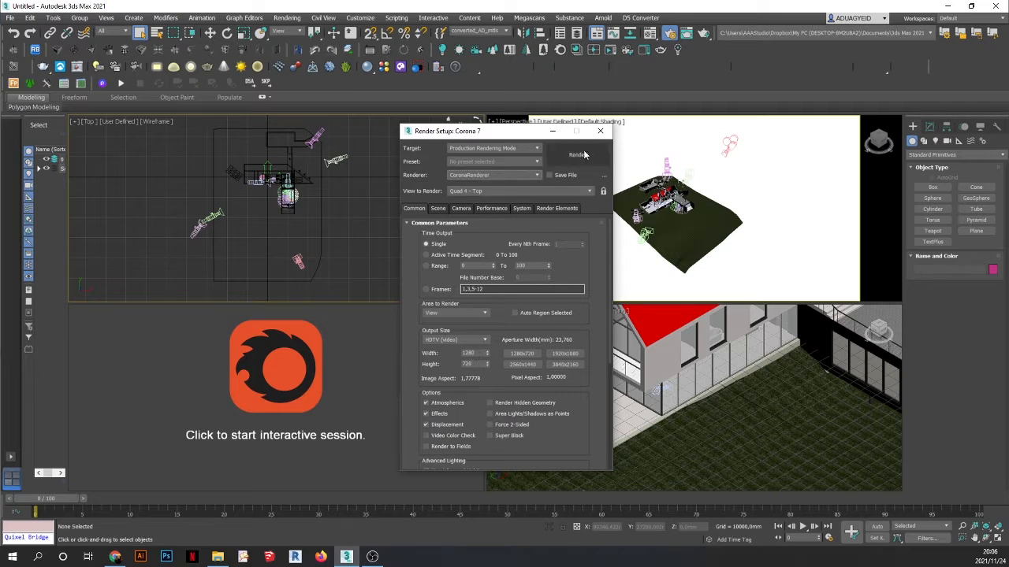
{"action": "left_click", "coordinate": [599, 131]}
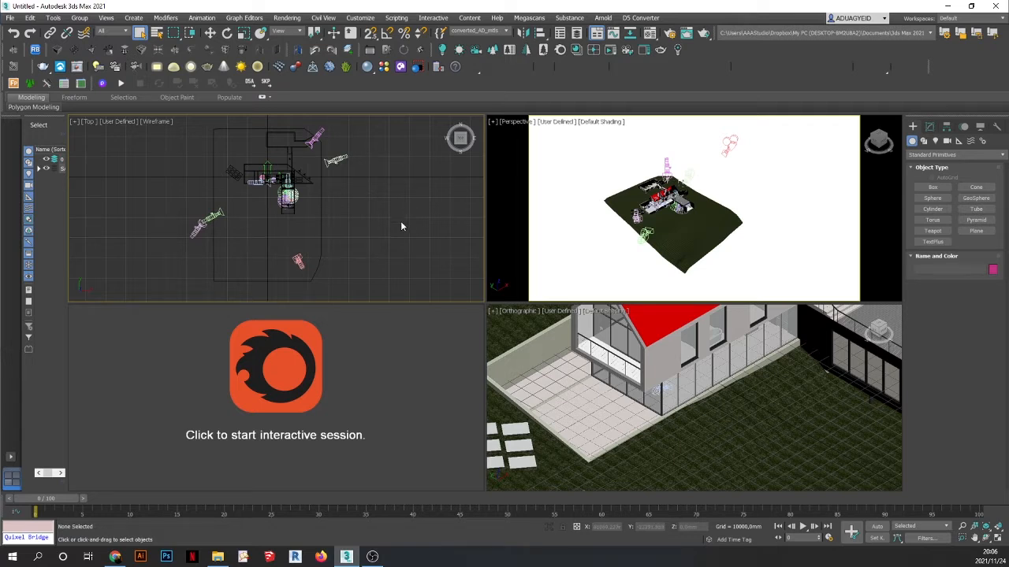
- Select all scene objects and set the first sample material, base material, to the CoronaPhysicalMtl type
{"action": "key", "text": "ctrl+a"}
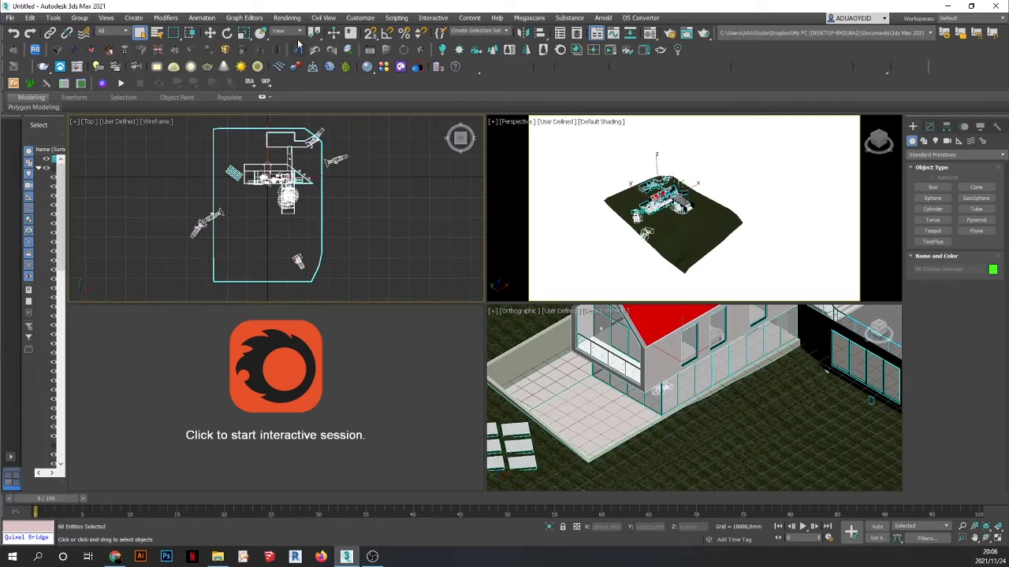
{"action": "key", "text": "m"}
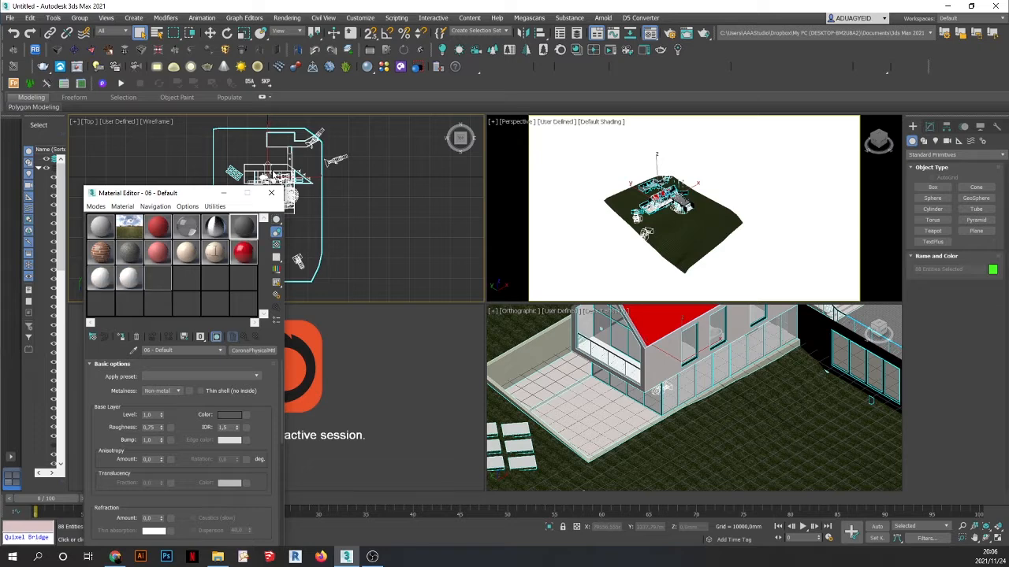
{"action": "left_click_drag", "start_coordinate": [365, 153], "coordinate": [460, 102]}
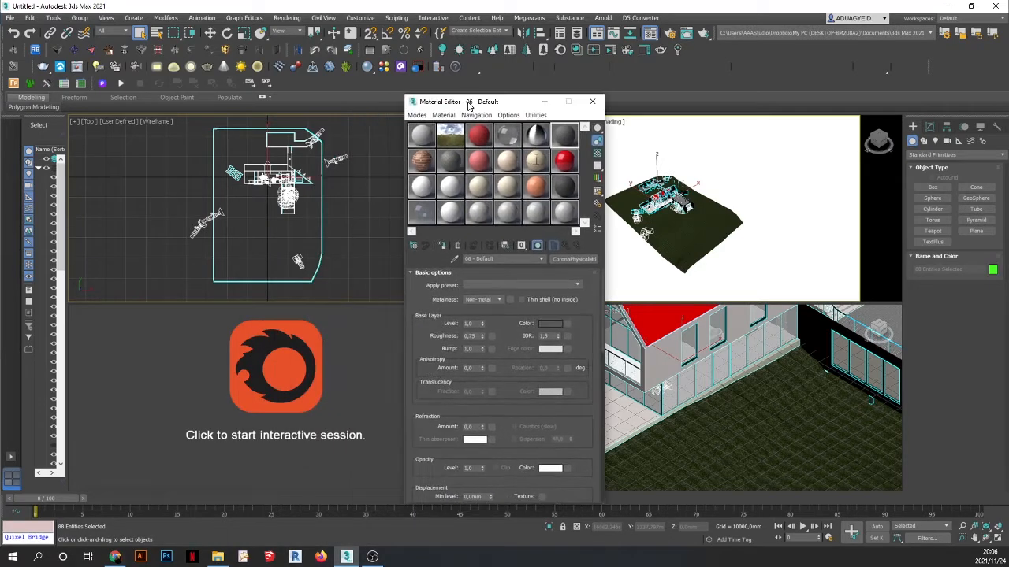
{"action": "left_click", "coordinate": [418, 141]}
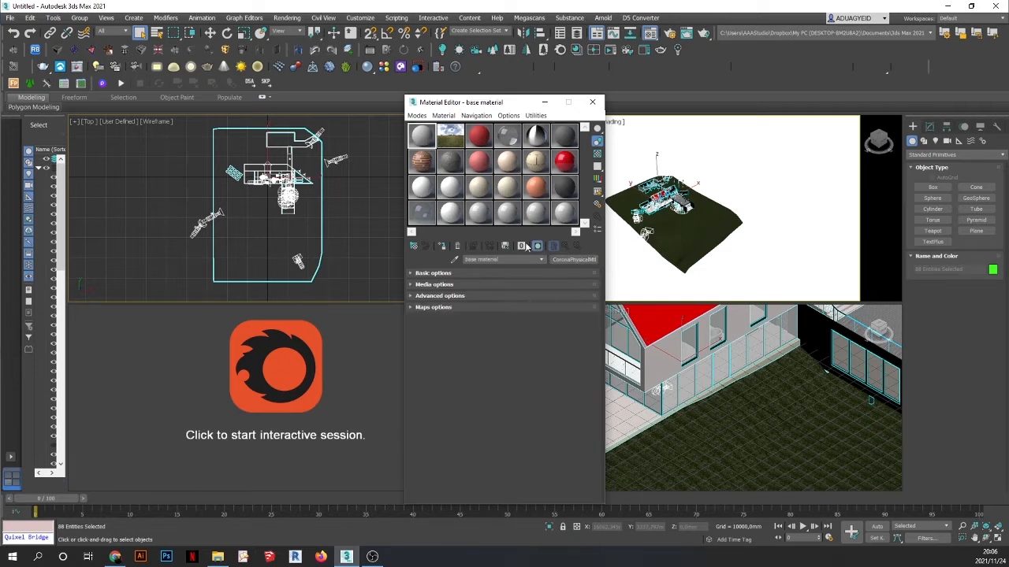
{"action": "left_click", "coordinate": [568, 261]}
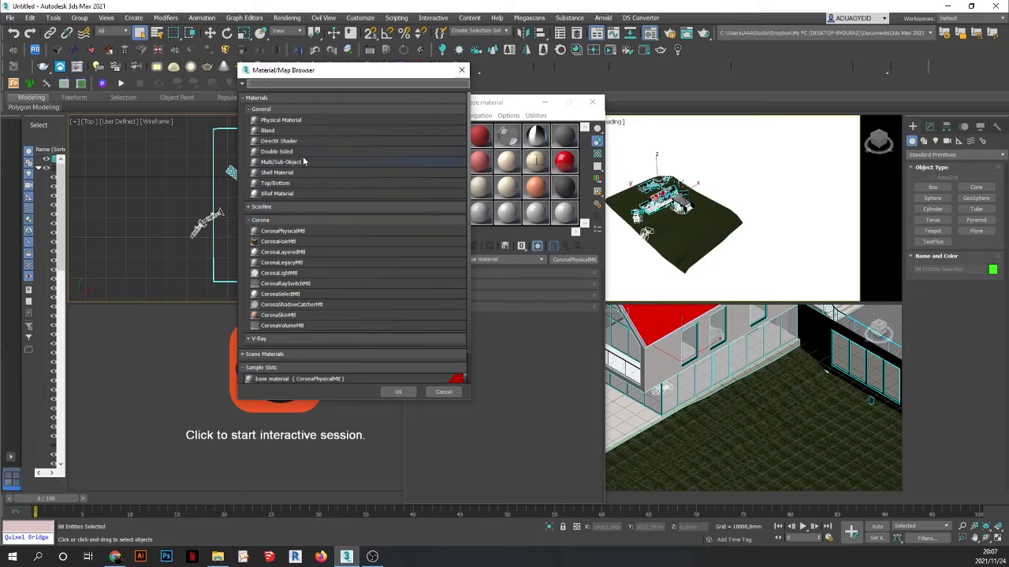
{"action": "left_click", "coordinate": [278, 231]}
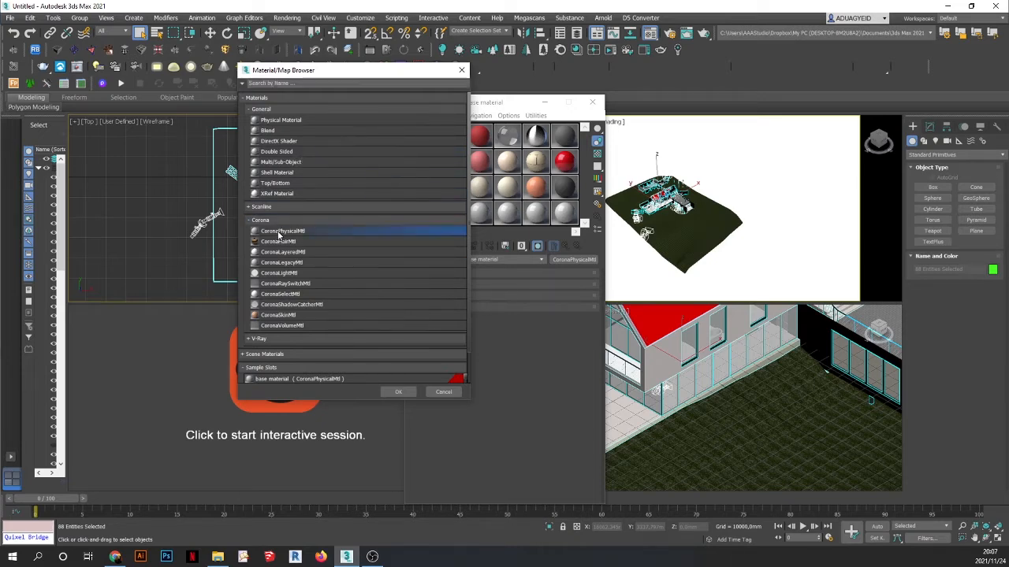
{"action": "double_click", "coordinate": [279, 232]}
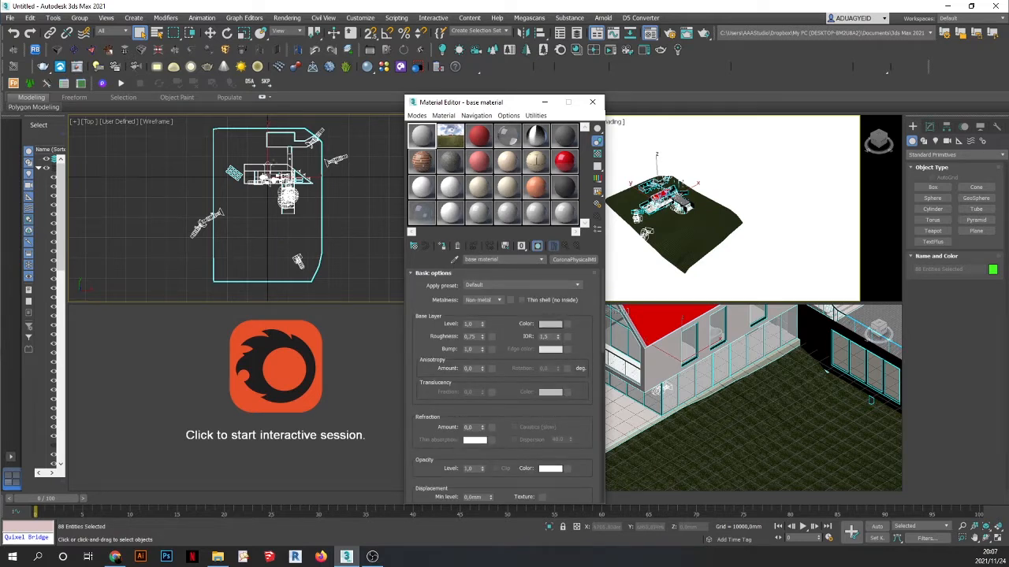
- Assign the base material to all selected scene objects, check the result in the orthographic view, and clear the selection
{"action": "left_click", "coordinate": [442, 246]}
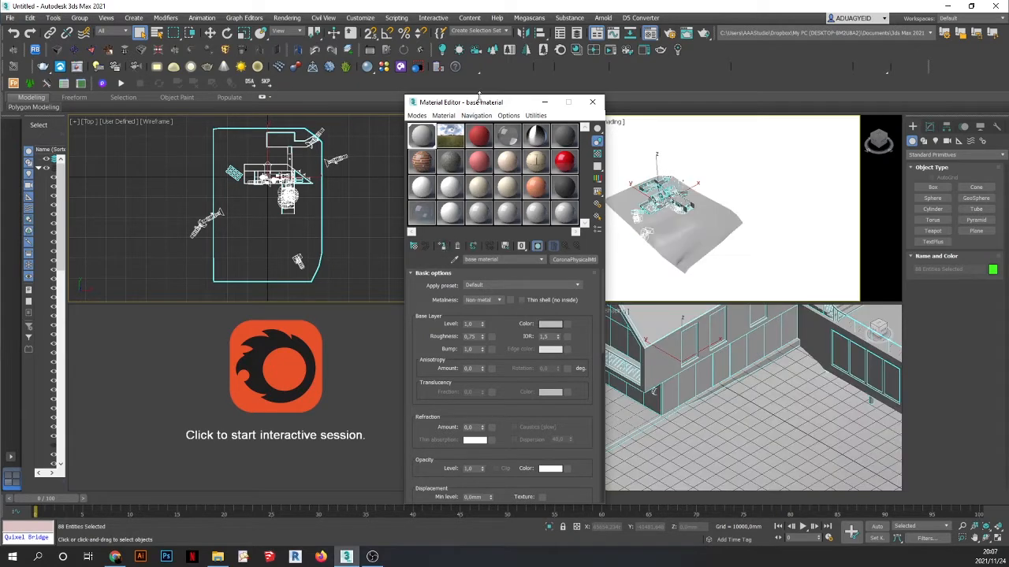
{"action": "left_click_drag", "start_coordinate": [479, 101], "coordinate": [211, 103]}
{"action": "scroll", "coordinate": [642, 361], "scroll_direction": "down", "scroll_amount": 6}
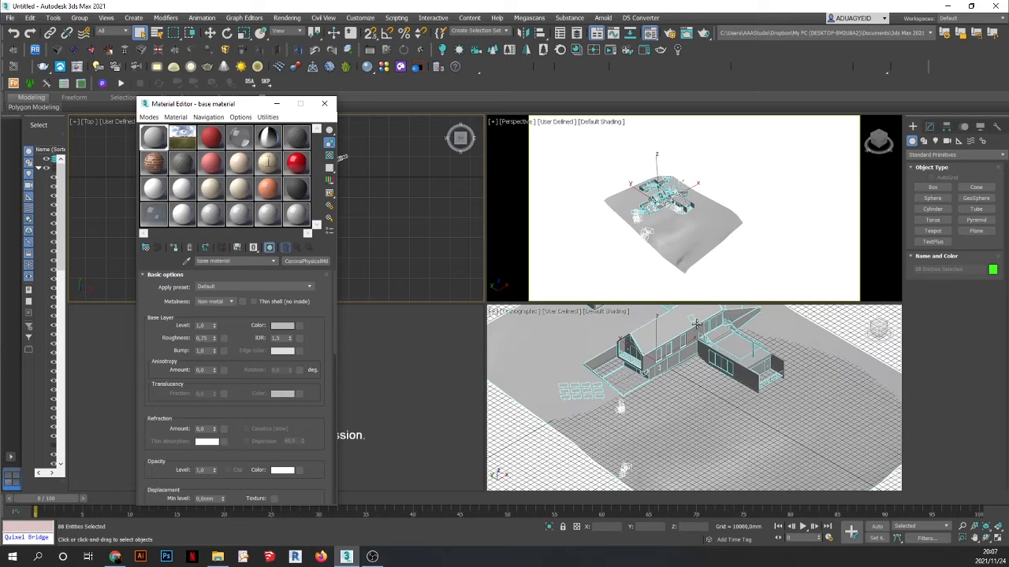
{"action": "middle_click_drag", "start_coordinate": [697, 324], "coordinate": [682, 383]}
{"action": "scroll", "coordinate": [673, 388], "scroll_direction": "up", "scroll_amount": 3}
{"action": "scroll", "coordinate": [668, 384], "scroll_direction": "down", "scroll_amount": 4}
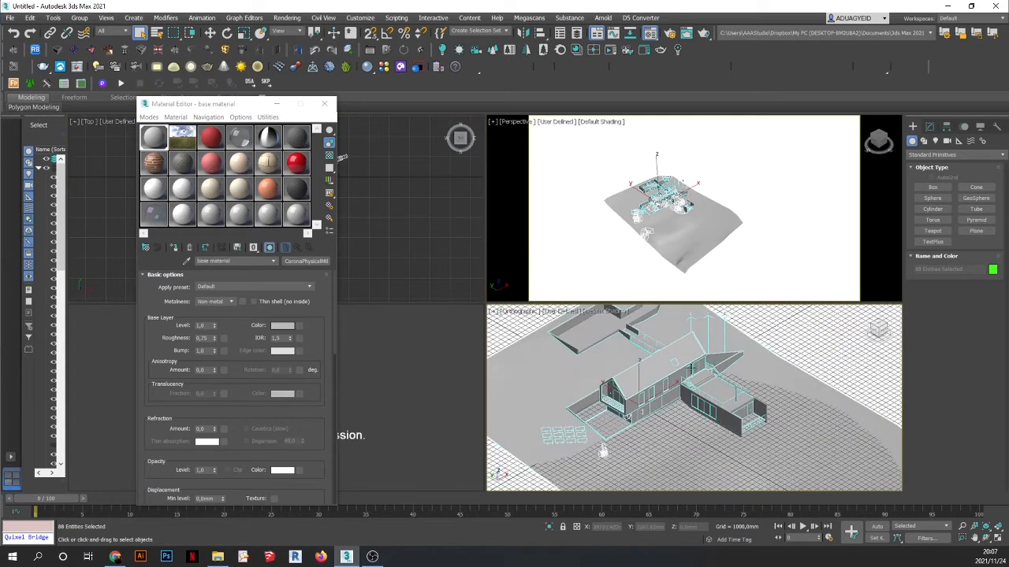
{"action": "left_click", "coordinate": [795, 340]}
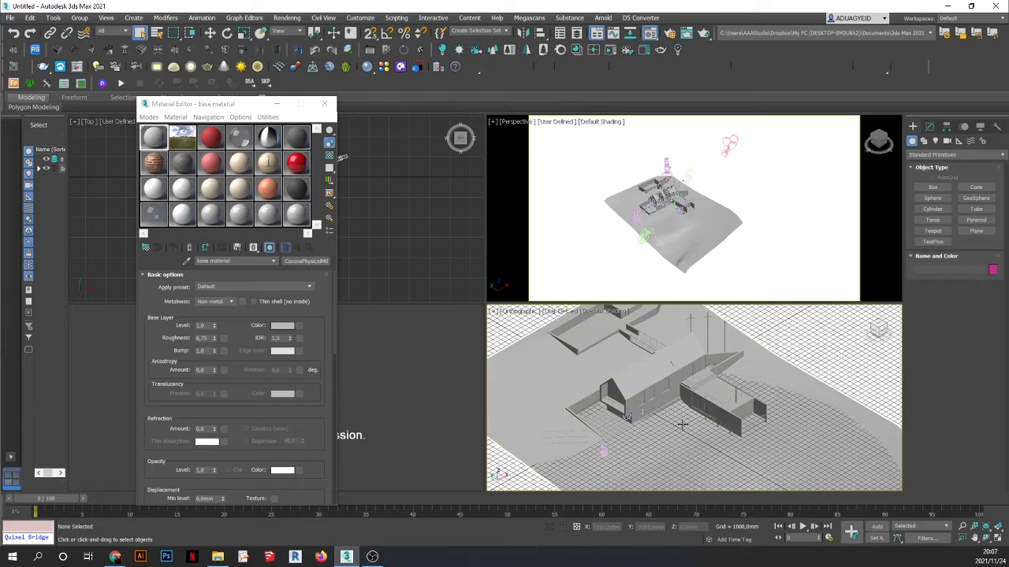
- Examine the house geometry with the base material applied and close the material editor
{"action": "scroll", "coordinate": [685, 406], "scroll_direction": "up", "scroll_amount": 5}
{"action": "scroll", "coordinate": [692, 402], "scroll_direction": "down", "scroll_amount": 5}
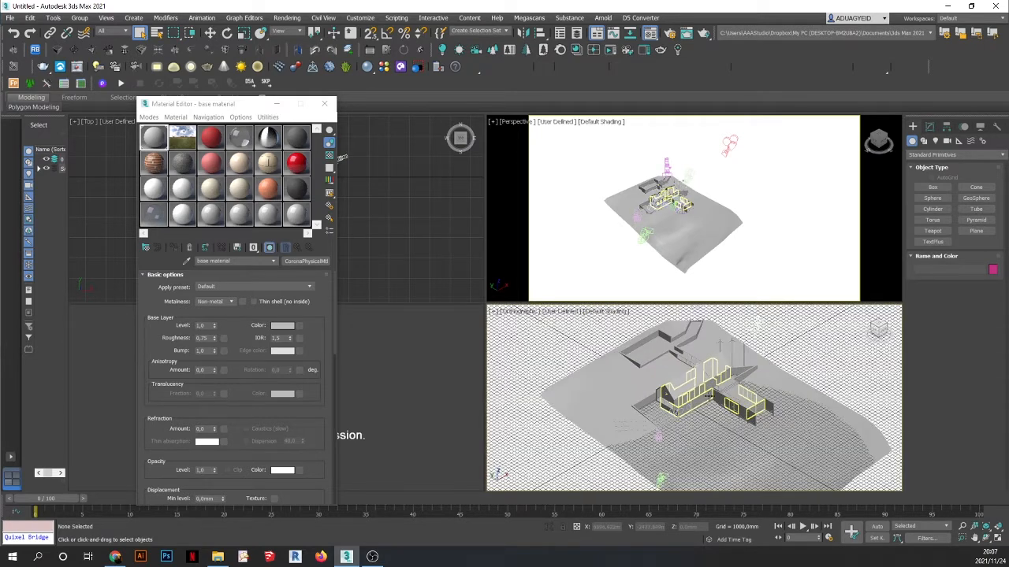
{"action": "scroll", "coordinate": [714, 396], "scroll_direction": "up", "scroll_amount": 2}
{"action": "left_click_drag", "start_coordinate": [268, 103], "coordinate": [560, 107]}
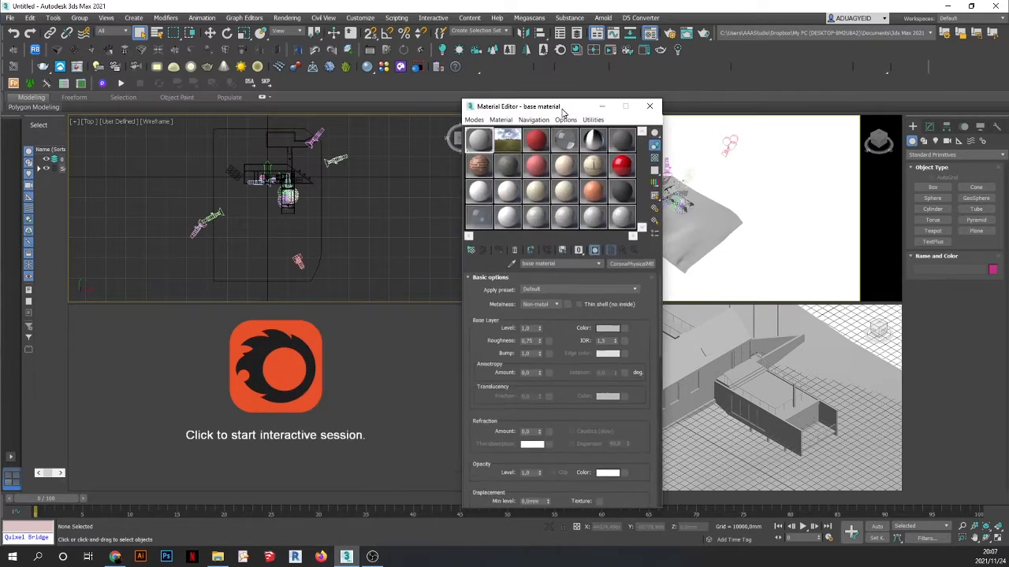
{"action": "left_click", "coordinate": [650, 107]}
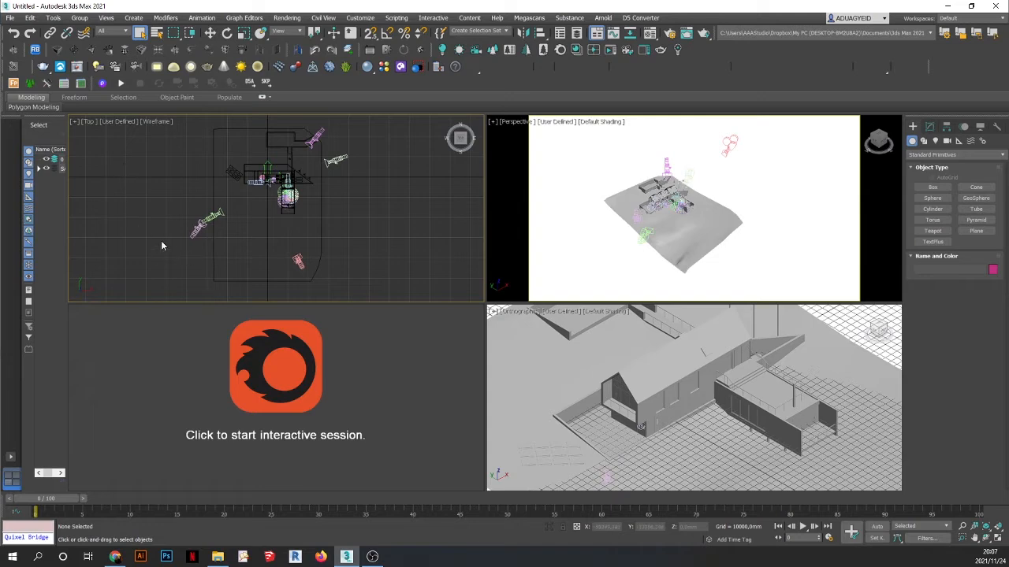
- Identify the imported cameras around the house in the top view and clear the selection
{"action": "scroll", "coordinate": [219, 226], "scroll_direction": "up", "scroll_amount": 2}
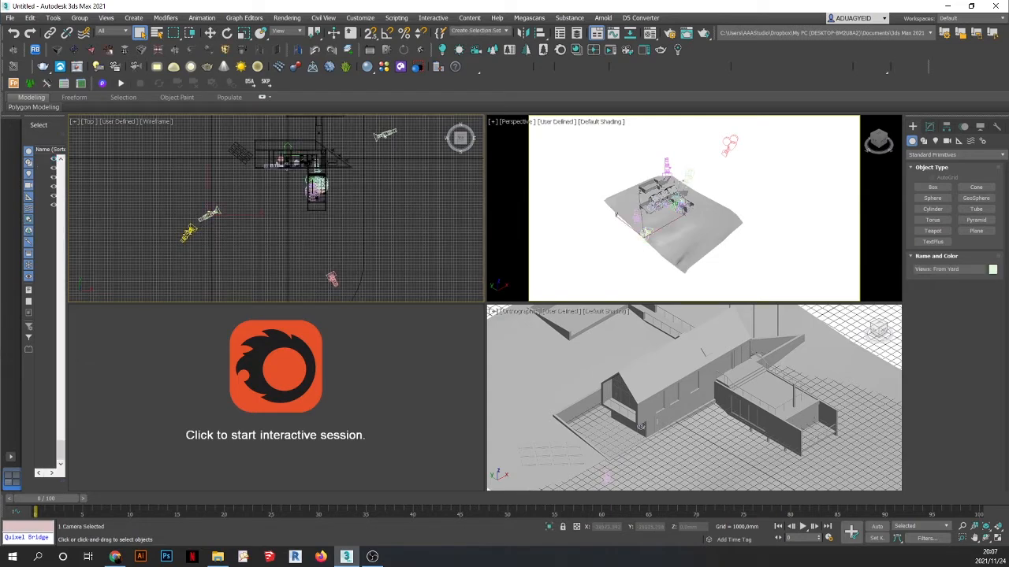
{"action": "left_click", "coordinate": [189, 233]}
{"action": "left_click", "coordinate": [276, 219]}
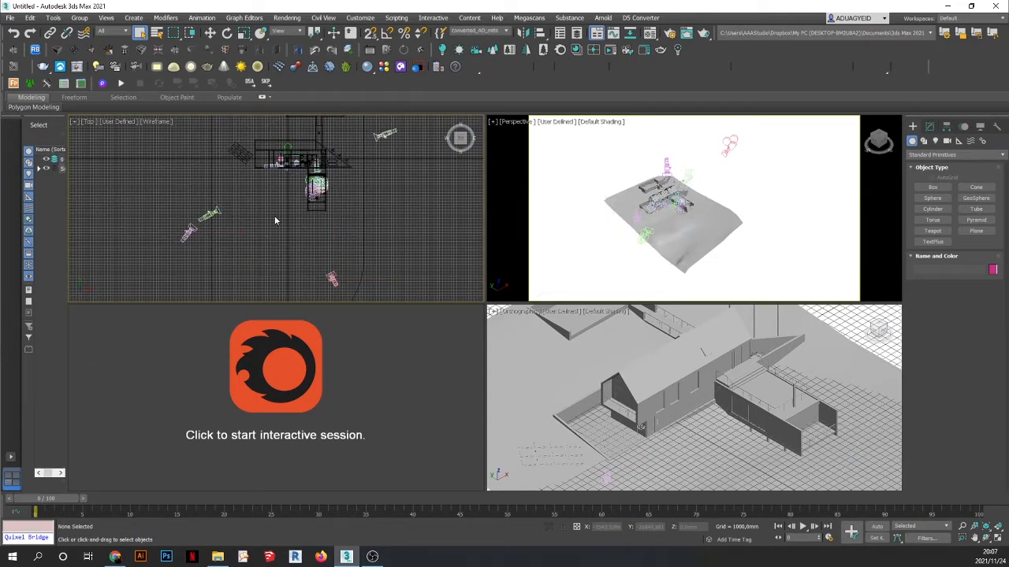
- Switch the top wireframe viewport to the Views: Approach camera and display it with Default Shading
{"action": "left_click", "coordinate": [156, 122]}
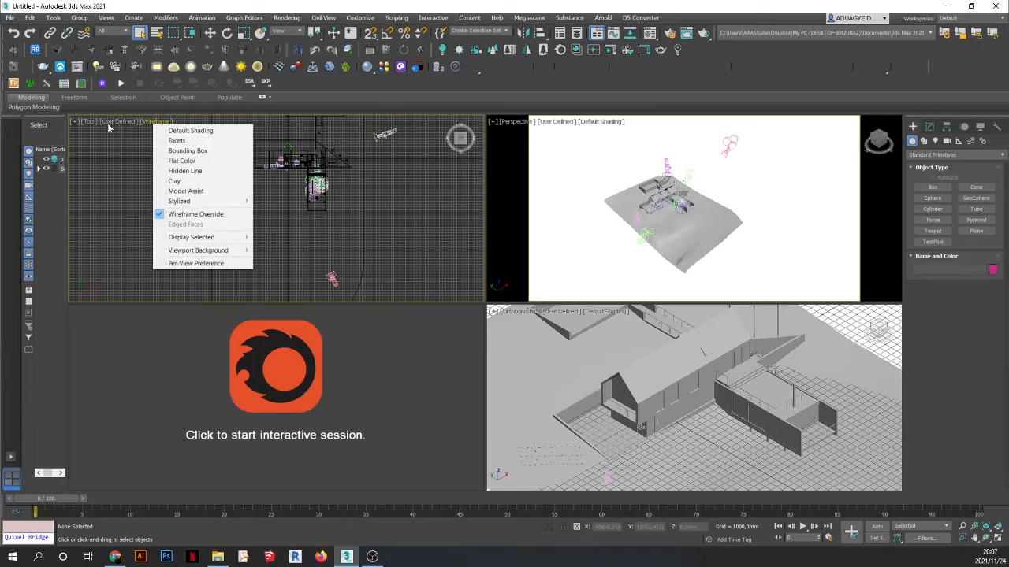
{"action": "left_click", "coordinate": [111, 124]}
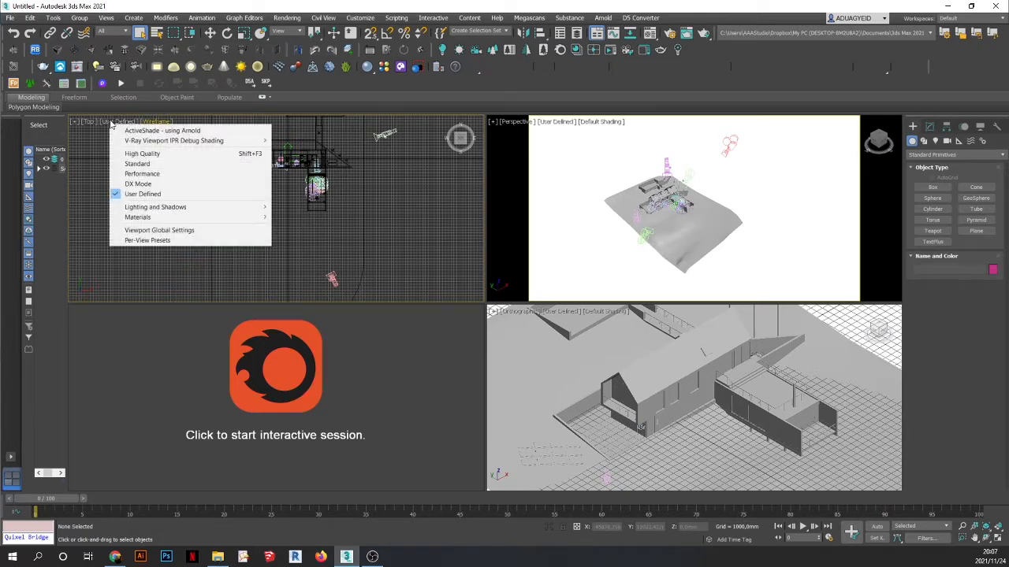
{"action": "left_click", "coordinate": [90, 124]}
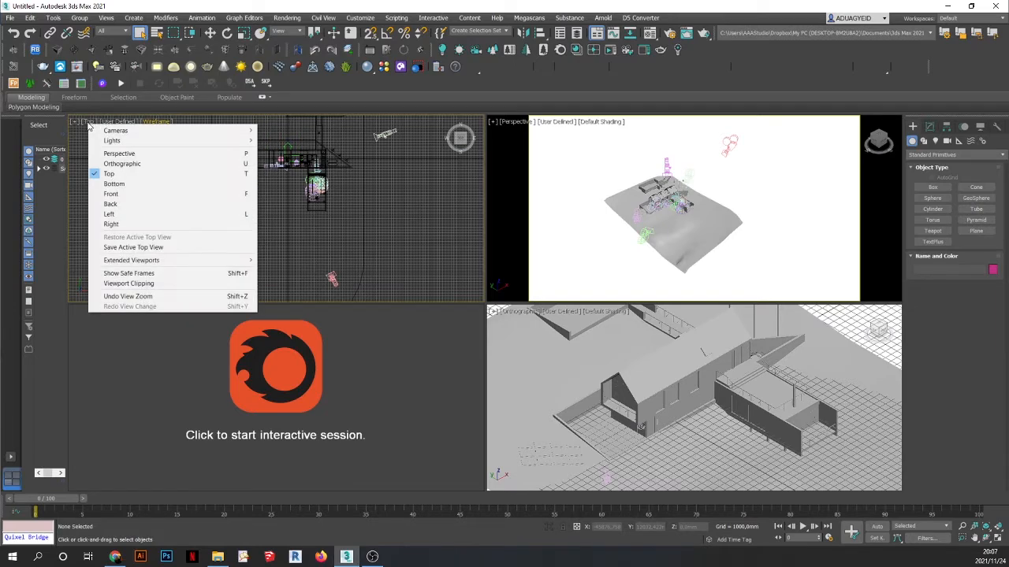
{"action": "left_click", "coordinate": [85, 123]}
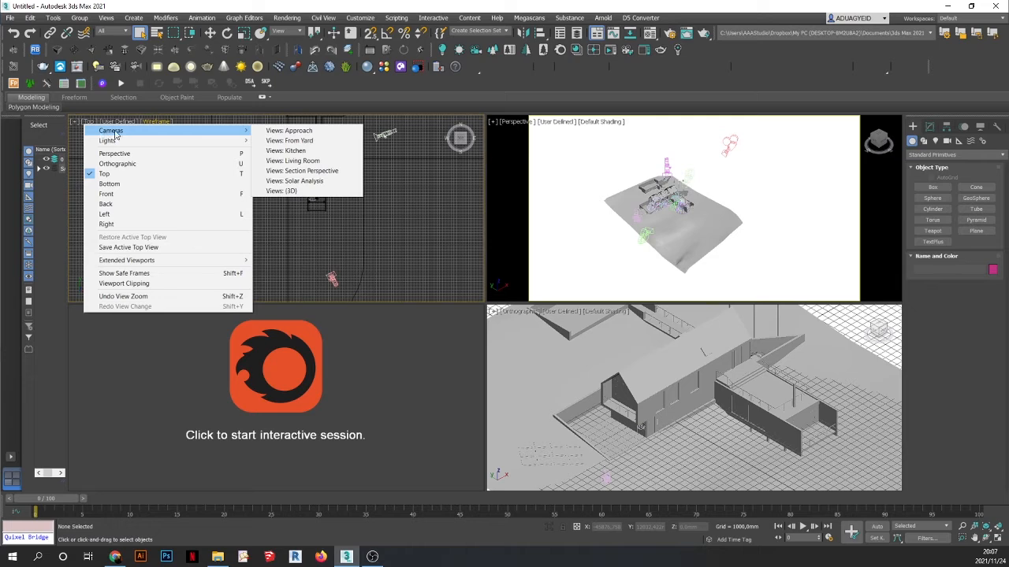
{"action": "left_click", "coordinate": [313, 130]}
{"action": "left_click", "coordinate": [90, 123]}
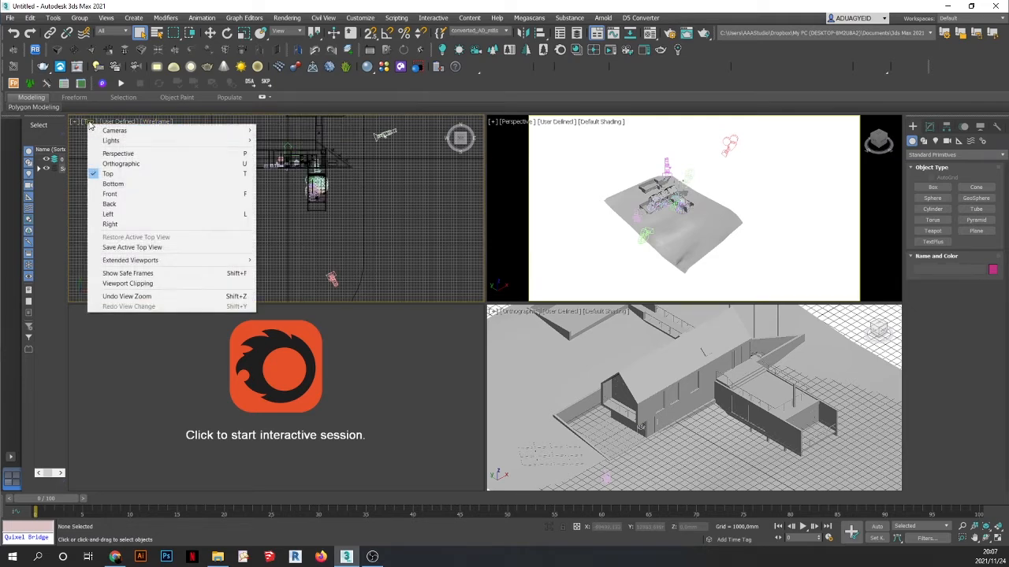
{"action": "mouse_move", "coordinate": [125, 133]}
{"action": "left_click", "coordinate": [304, 130]}
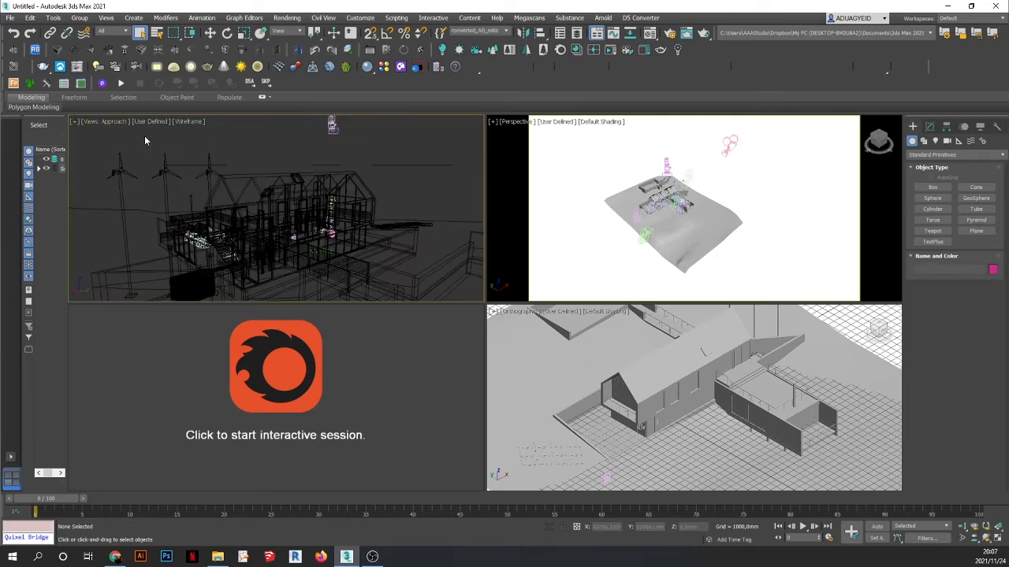
{"action": "left_click", "coordinate": [185, 122]}
{"action": "left_click", "coordinate": [211, 132]}
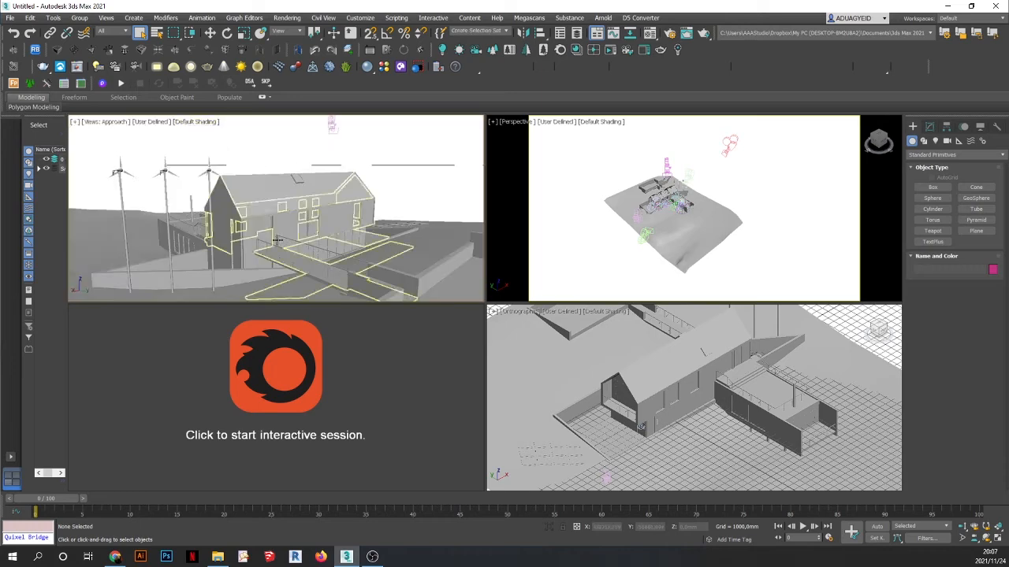
- Change the Approach viewport to the Views: From Yard camera and show it maximized with safe frames
{"action": "left_click", "coordinate": [103, 126]}
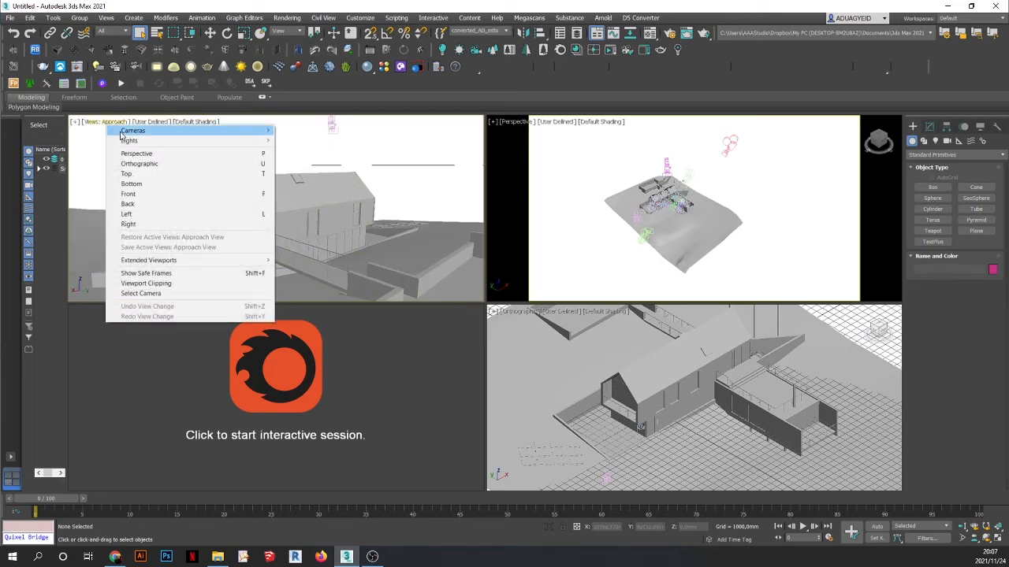
{"action": "mouse_move", "coordinate": [128, 132]}
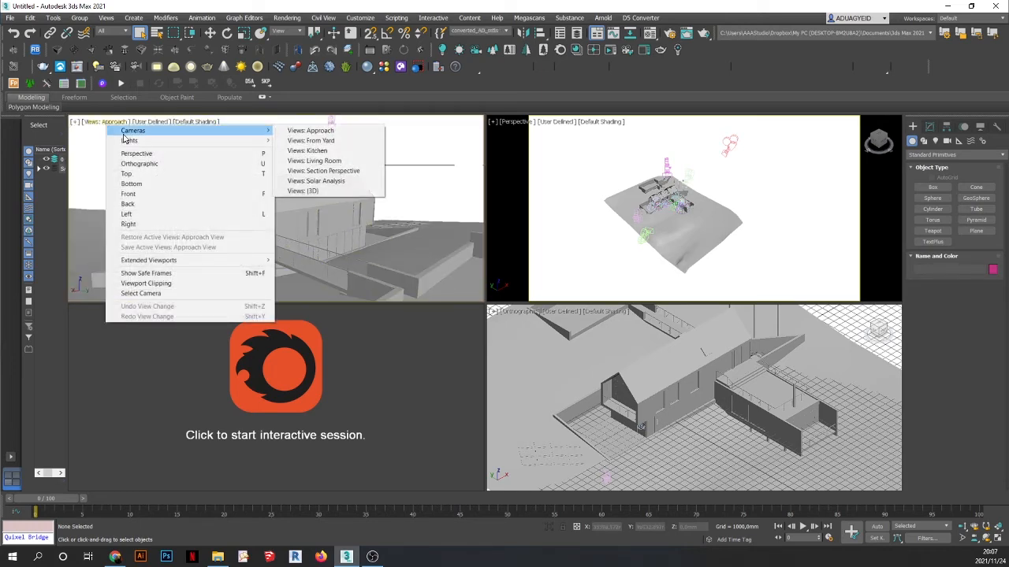
{"action": "left_click", "coordinate": [315, 140]}
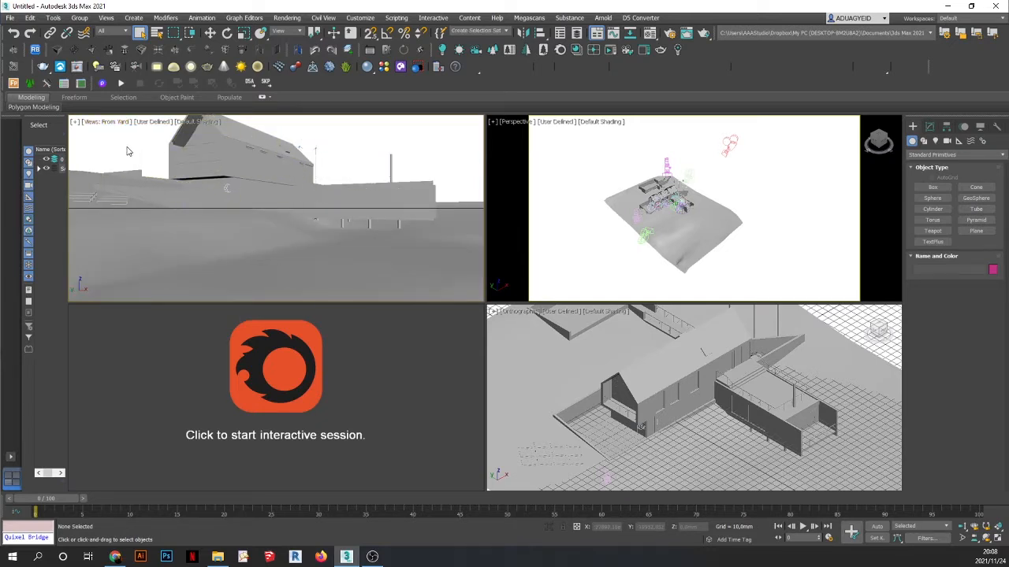
{"action": "left_click", "coordinate": [998, 538]}
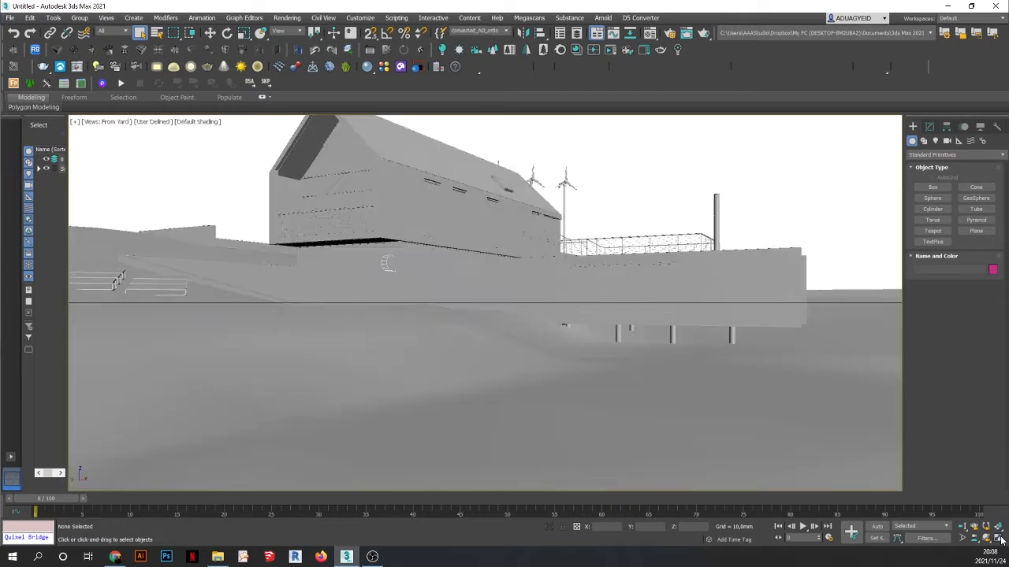
{"action": "left_click", "coordinate": [91, 123]}
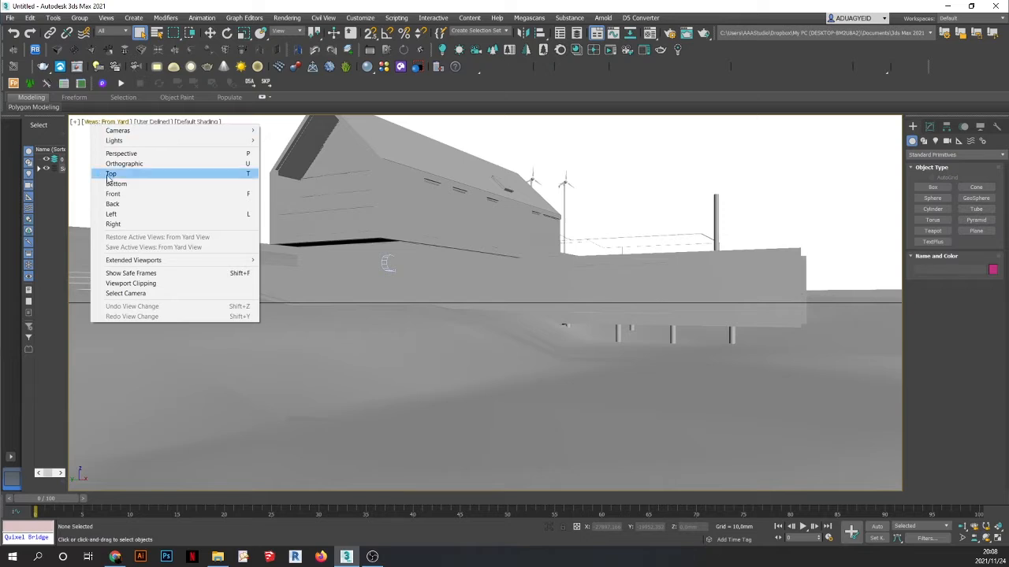
{"action": "left_click", "coordinate": [131, 273]}
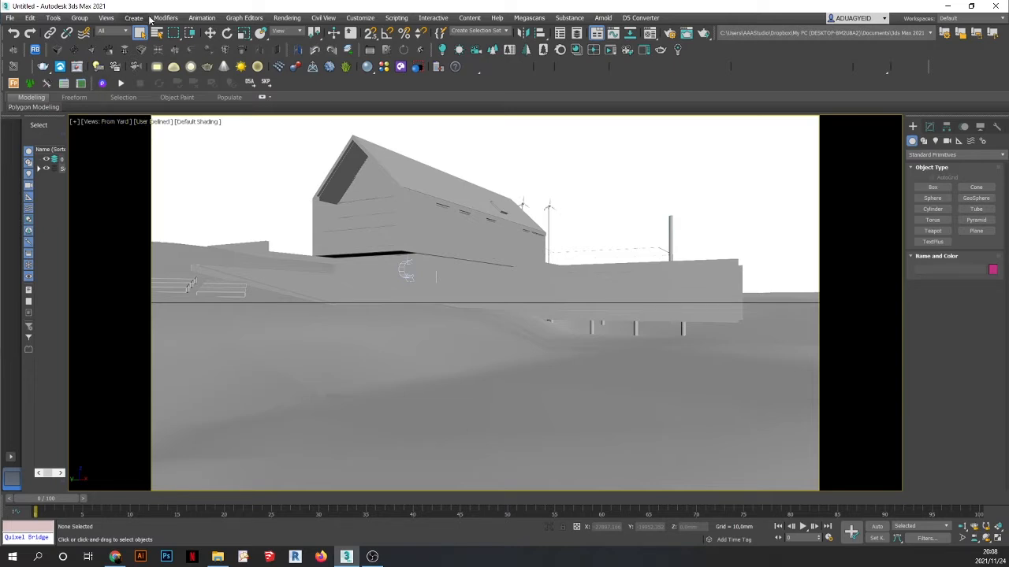
- Set the output size preset to Custom in the render setup
{"action": "left_click", "coordinate": [287, 17]}
{"action": "left_click", "coordinate": [289, 66]}
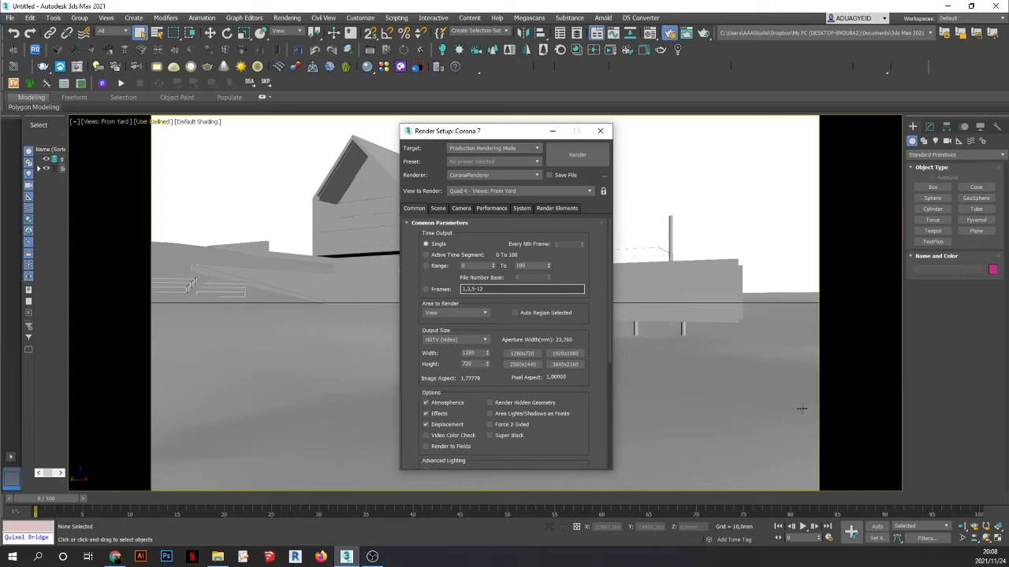
{"action": "double_click", "coordinate": [472, 364]}
{"action": "type", "text": "1000"}
{"action": "double_click", "coordinate": [477, 354]}
{"action": "left_click", "coordinate": [474, 340]}
{"action": "left_click", "coordinate": [474, 350]}
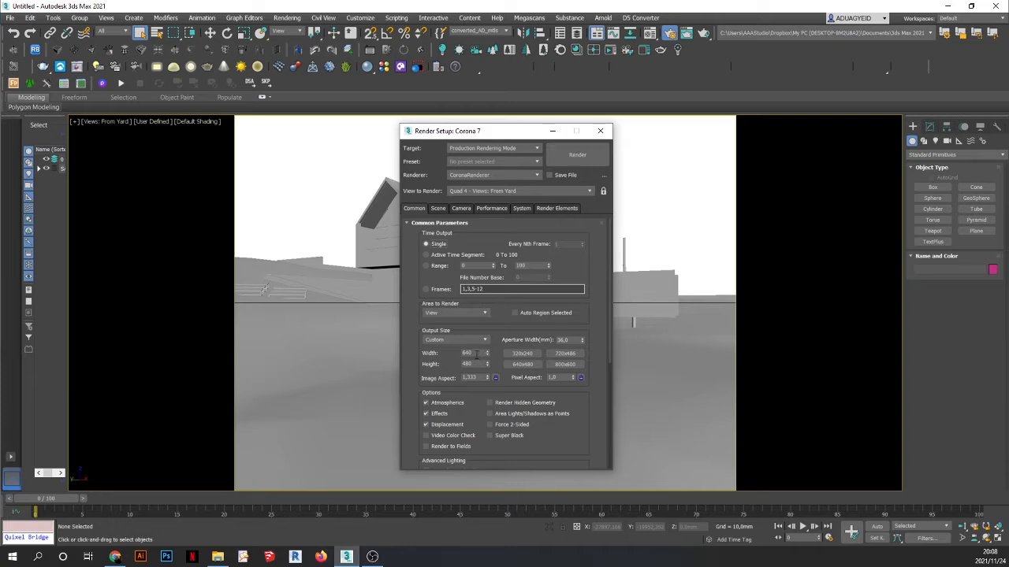
- Try a custom output size of 2000 width and 1000 height with the image aspect locked
{"action": "double_click", "coordinate": [472, 353]}
{"action": "type", "text": "2000"}
{"action": "key", "text": "Tab"}
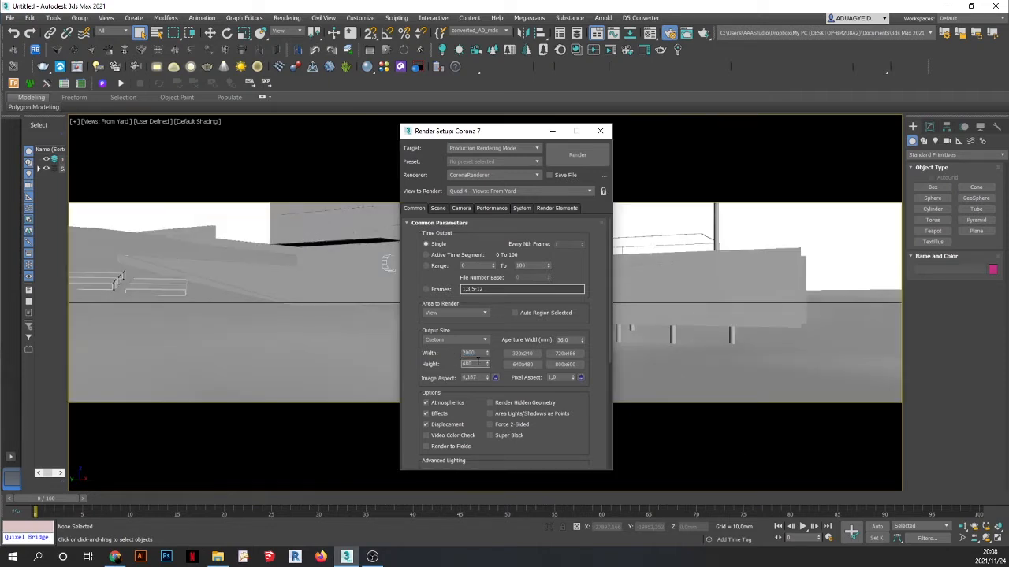
{"action": "left_click", "coordinate": [495, 378]}
{"action": "double_click", "coordinate": [472, 365]}
{"action": "type", "text": "1000"}
{"action": "left_click", "coordinate": [480, 353]}
{"action": "left_click", "coordinate": [462, 339]}
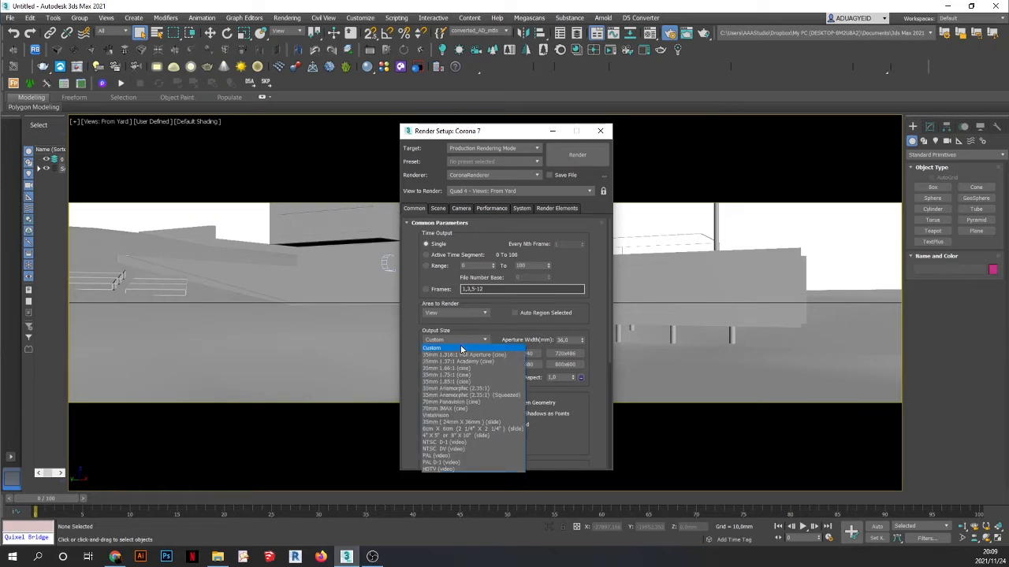
{"action": "left_click", "coordinate": [569, 406]}
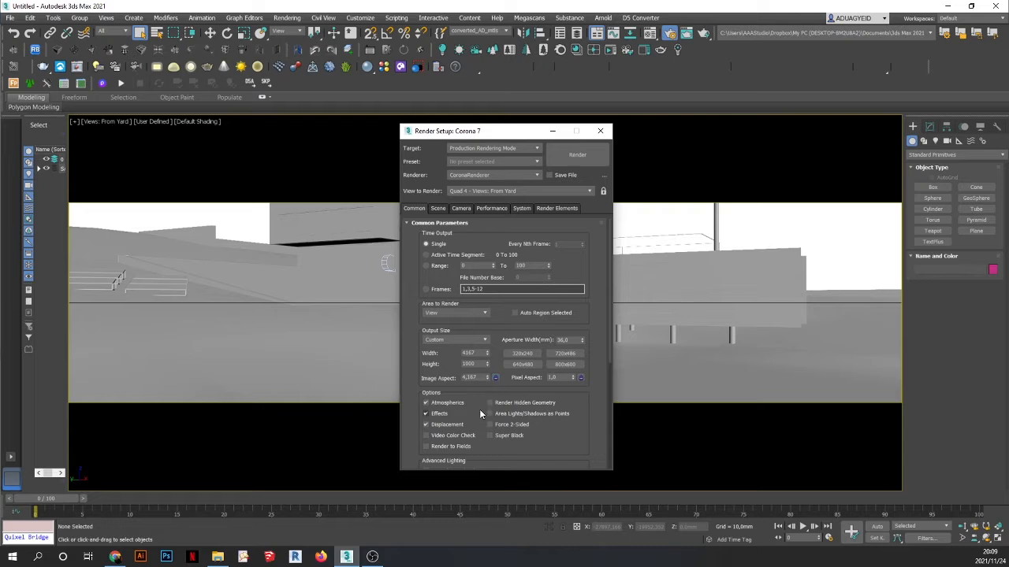
- Set the custom output size to 2500 width and 2000 height and close the render setup
{"action": "left_click_drag", "start_coordinate": [487, 364], "coordinate": [484, 298]}
{"action": "double_click", "coordinate": [481, 364]}
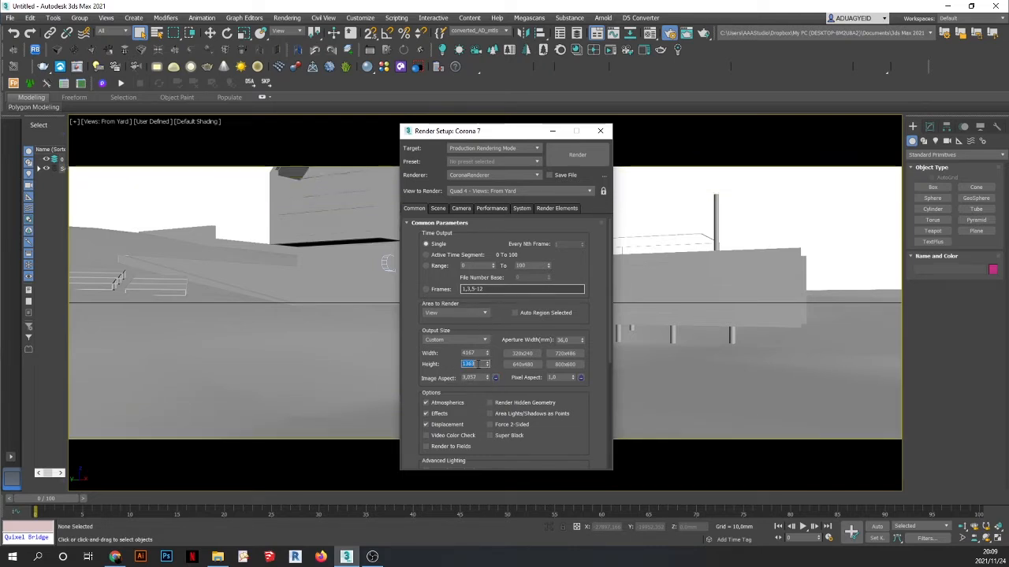
{"action": "type", "text": "2000"}
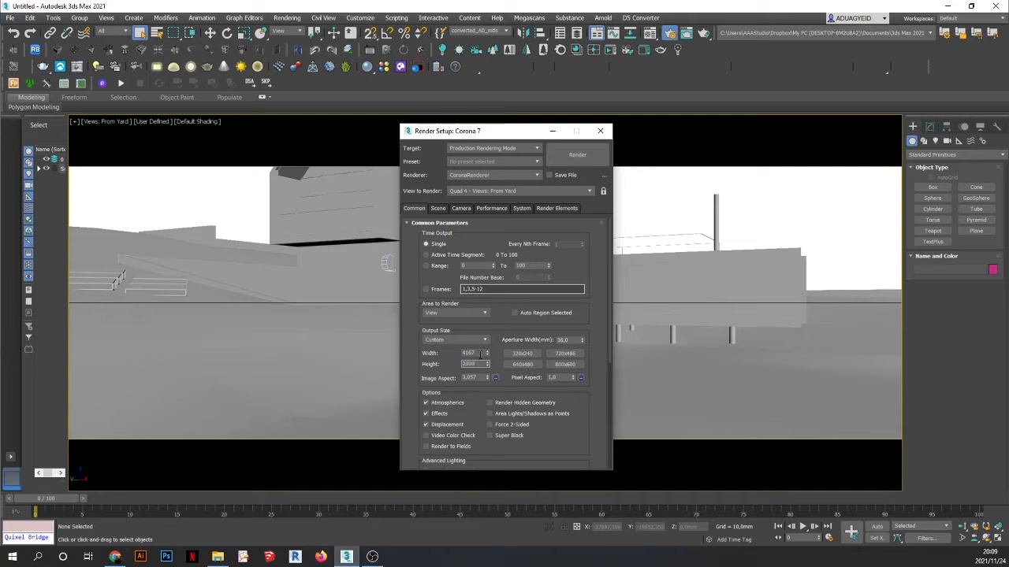
{"action": "key", "text": "Return"}
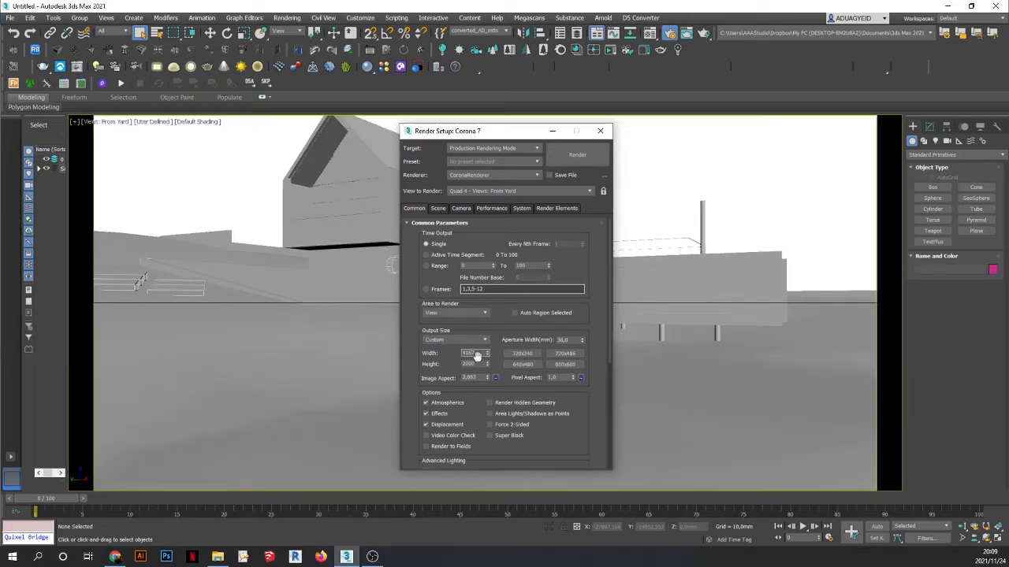
{"action": "double_click", "coordinate": [474, 353]}
{"action": "type", "text": "2500"}
{"action": "left_click", "coordinate": [478, 364]}
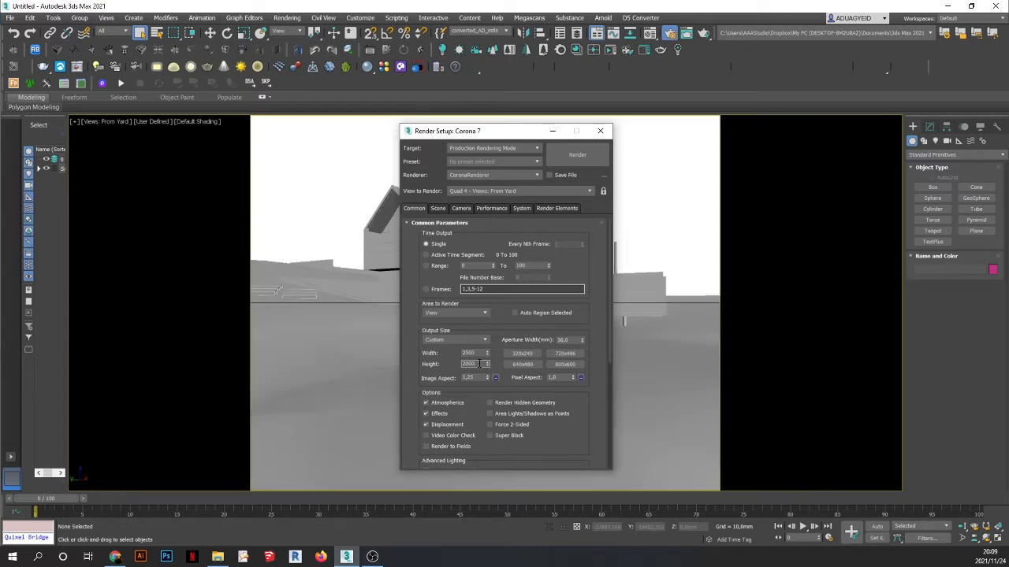
{"action": "left_click", "coordinate": [600, 131]}
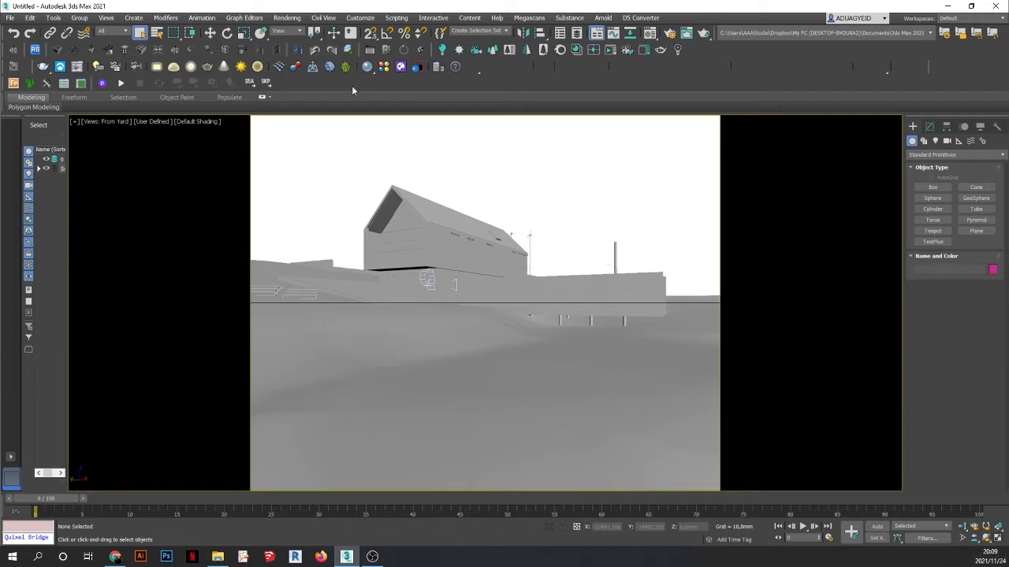
- Replace the Physical Sun & Sky environment map with a CoronaBitmap map in the environment settings
{"action": "left_click", "coordinate": [289, 18]}
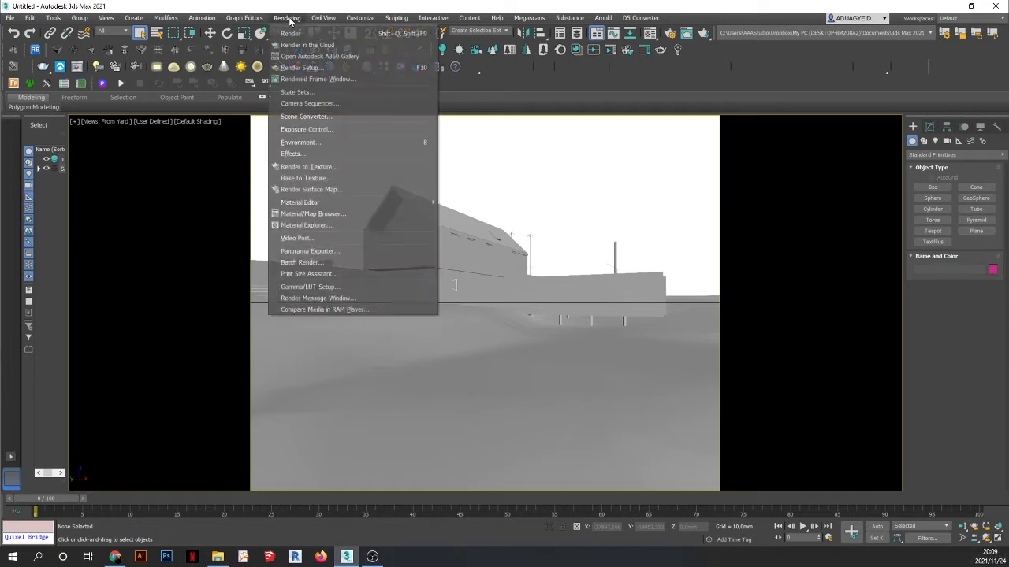
{"action": "left_click", "coordinate": [324, 145]}
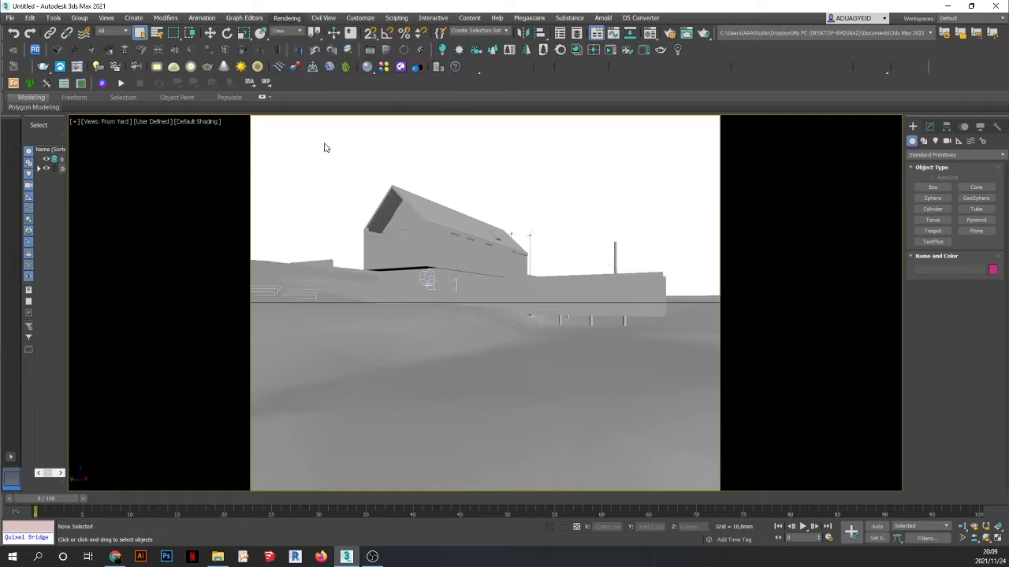
{"action": "left_click_drag", "start_coordinate": [815, 227], "coordinate": [447, 100]}
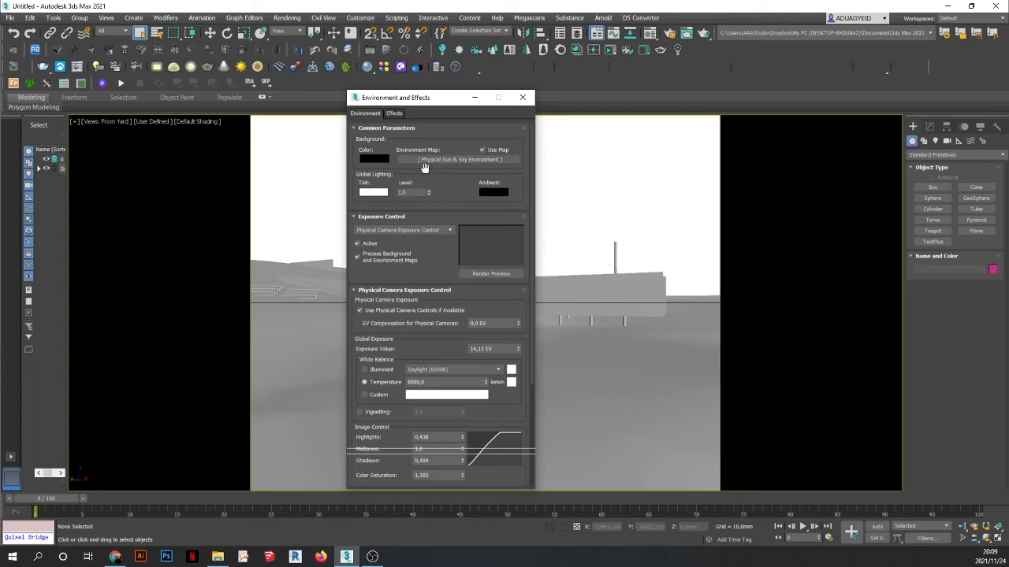
{"action": "left_click", "coordinate": [473, 160]}
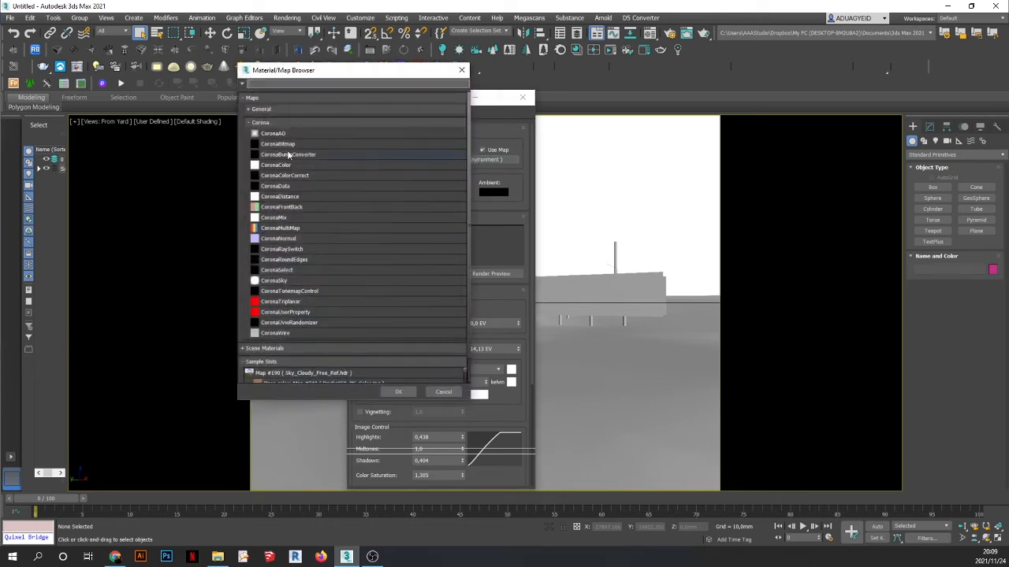
{"action": "double_click", "coordinate": [276, 146]}
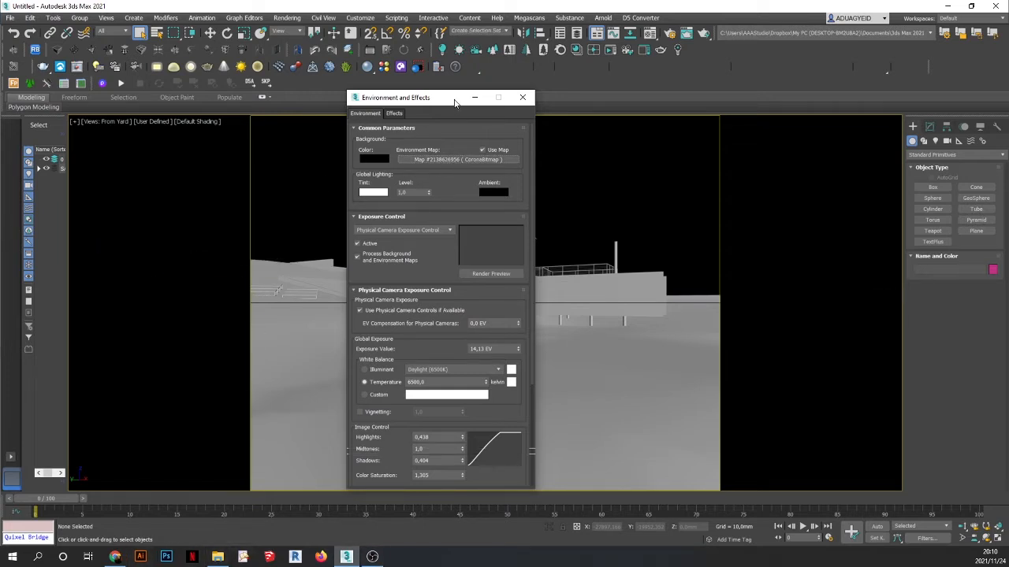
- Copy the CoronaBitmap environment map as an instance into the red sample slot of the Material Editor
{"action": "left_click_drag", "start_coordinate": [454, 102], "coordinate": [684, 69]}
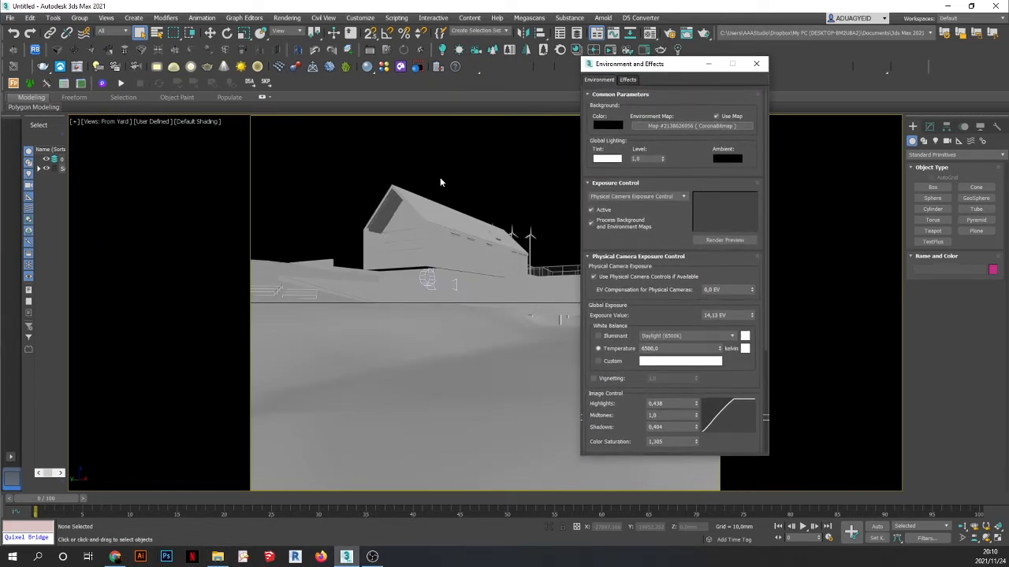
{"action": "key", "text": "m"}
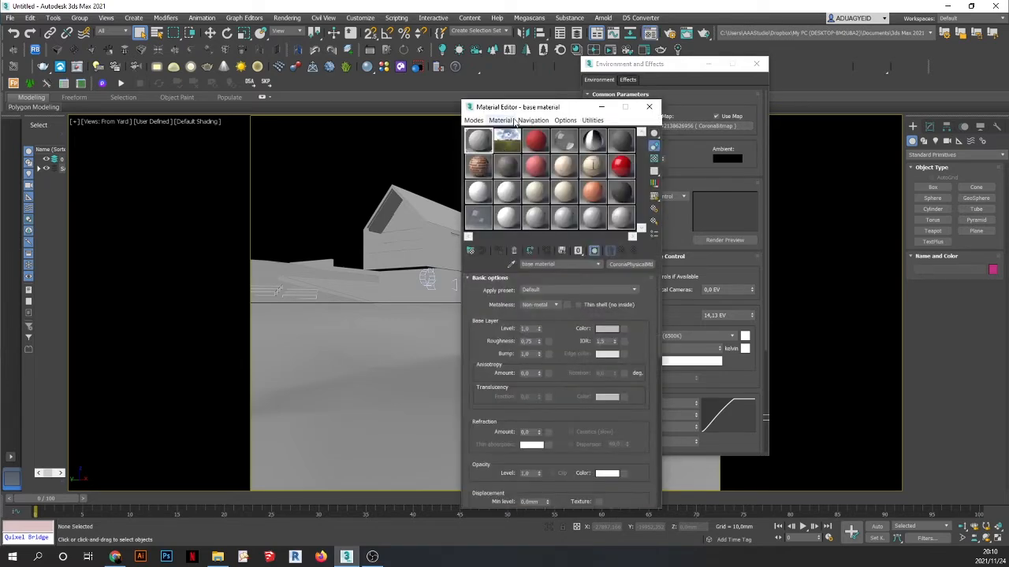
{"action": "left_click_drag", "start_coordinate": [524, 109], "coordinate": [205, 81]}
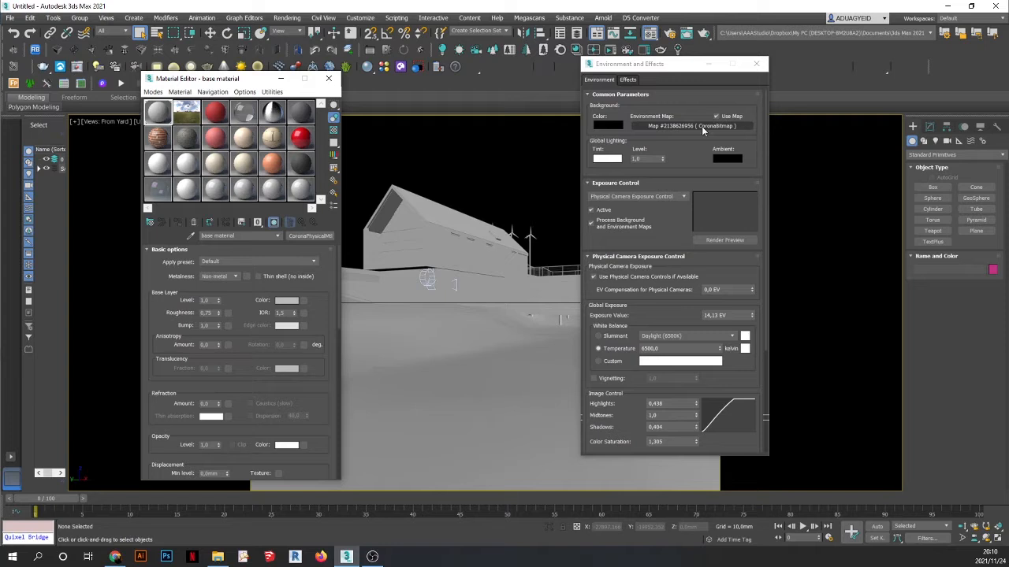
{"action": "left_click_drag", "start_coordinate": [703, 130], "coordinate": [154, 192]}
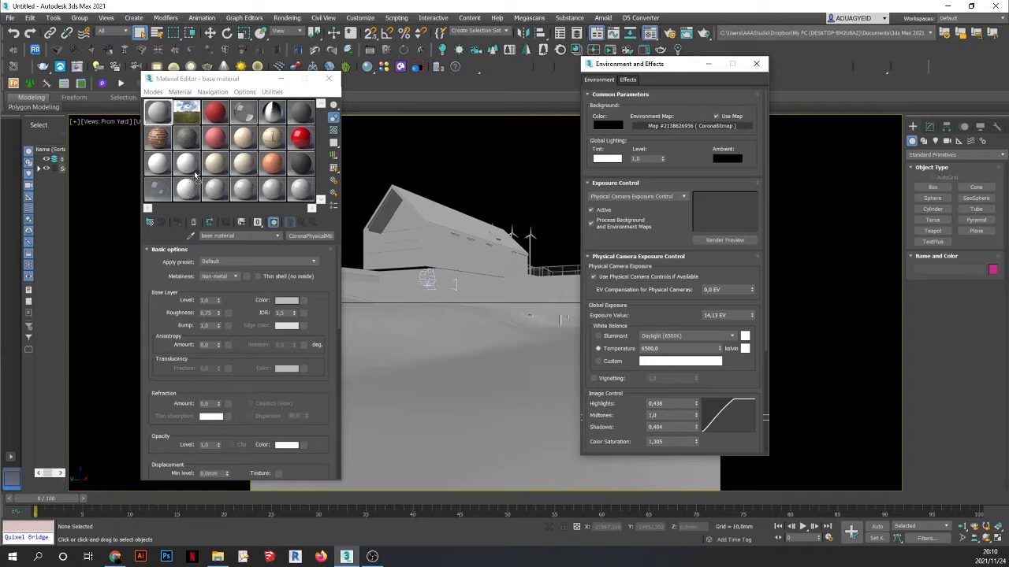
{"action": "left_click_drag", "start_coordinate": [212, 117], "coordinate": [212, 116]}
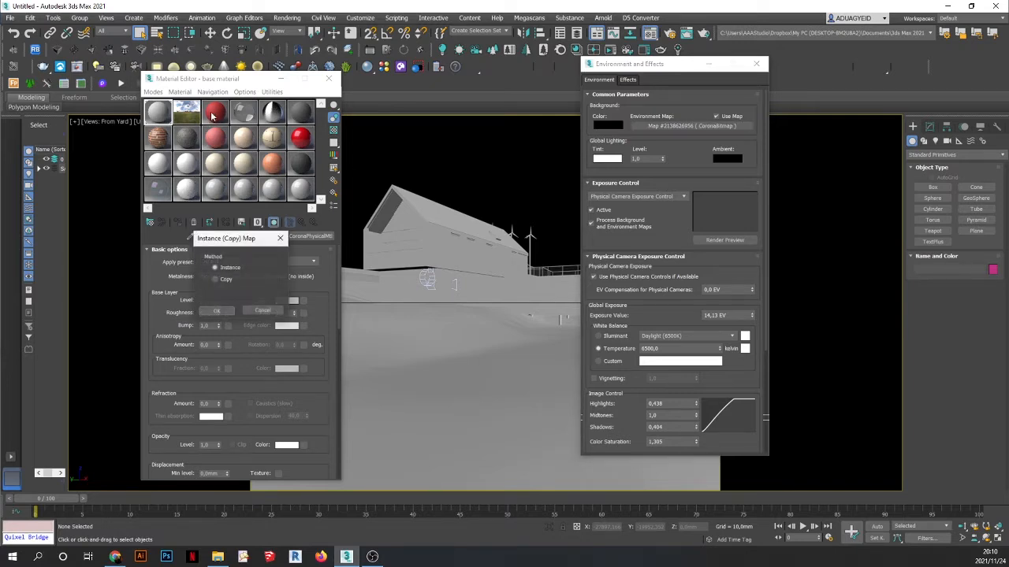
{"action": "left_click", "coordinate": [217, 310]}
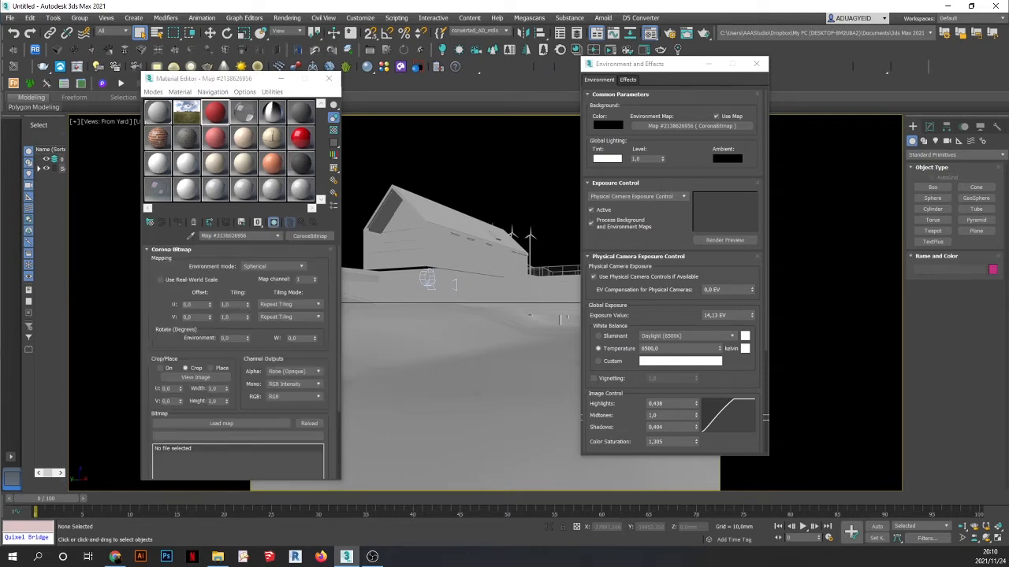
- Load 3DCollective_HDRi_008_1846_16K.hdr into the CoronaBitmap map and close the environment and material windows
{"action": "left_click", "coordinate": [221, 424]}
{"action": "left_click_drag", "start_coordinate": [443, 65], "coordinate": [284, 65]}
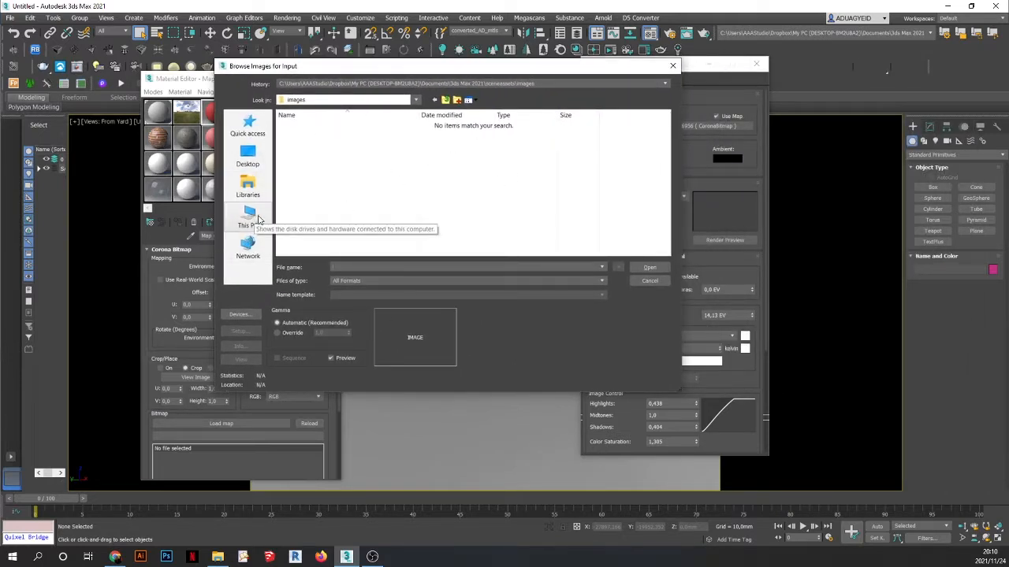
{"action": "key", "text": "Escape"}
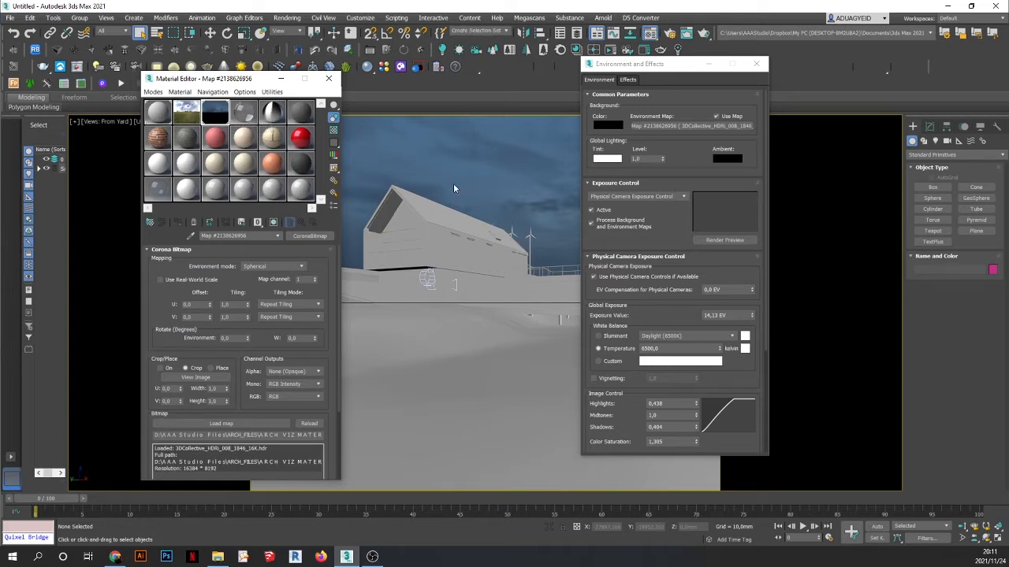
{"action": "left_click_drag", "start_coordinate": [660, 82], "coordinate": [766, 148]}
{"action": "left_click", "coordinate": [857, 129]}
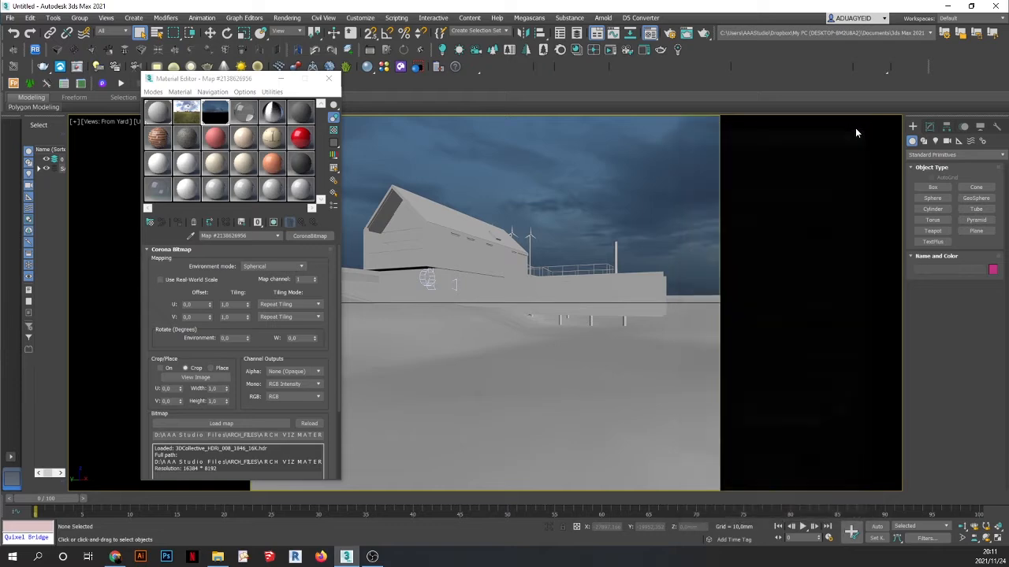
- Start a Corona test render of the From Yard view, dismiss the error messages and maximize the frame buffer
{"action": "left_click", "coordinate": [287, 18]}
{"action": "left_click", "coordinate": [296, 35]}
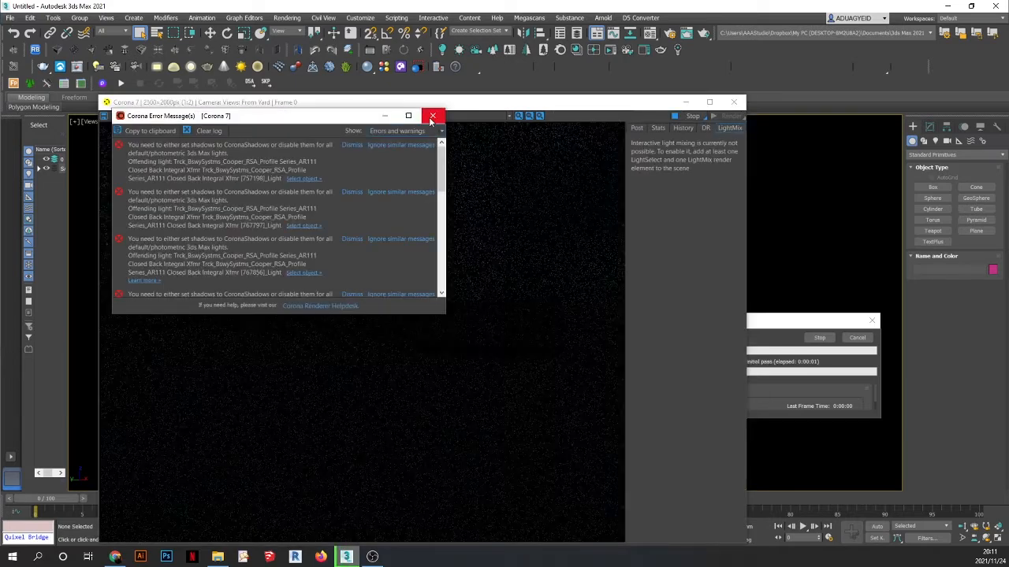
{"action": "left_click", "coordinate": [432, 116]}
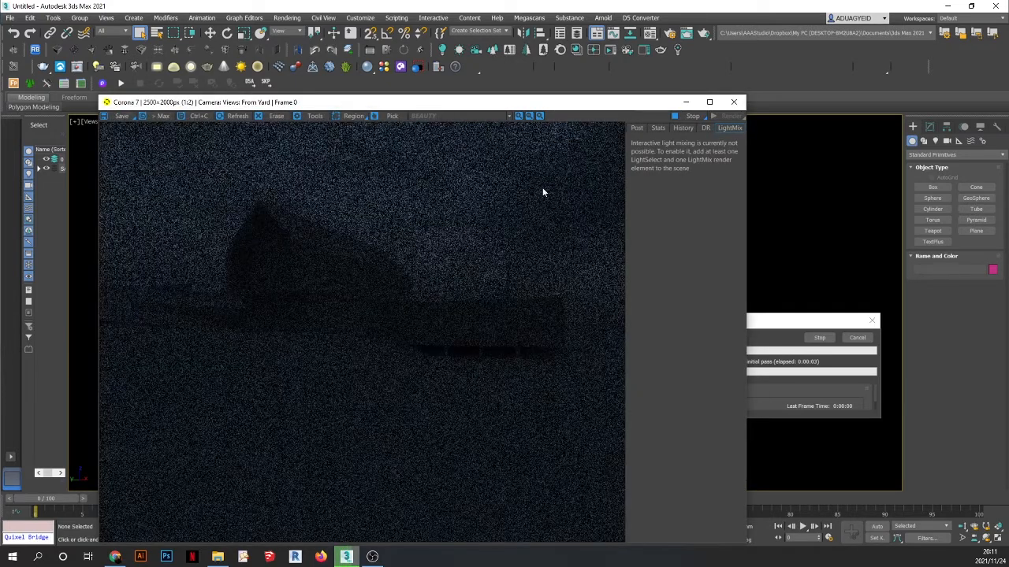
{"action": "left_click", "coordinate": [829, 323]}
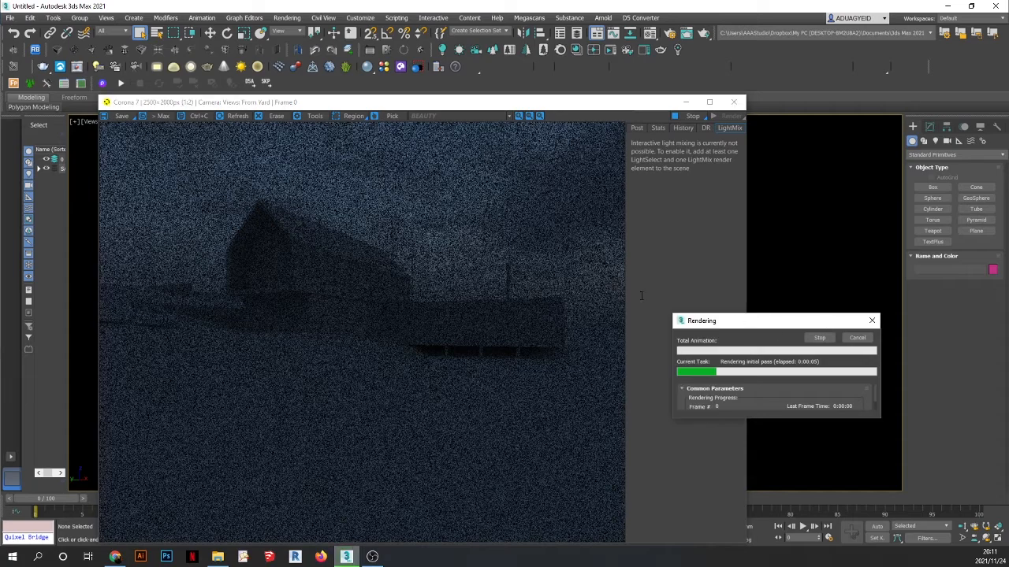
{"action": "left_click_drag", "start_coordinate": [726, 102], "coordinate": [817, 54]}
{"action": "left_click", "coordinate": [804, 54]}
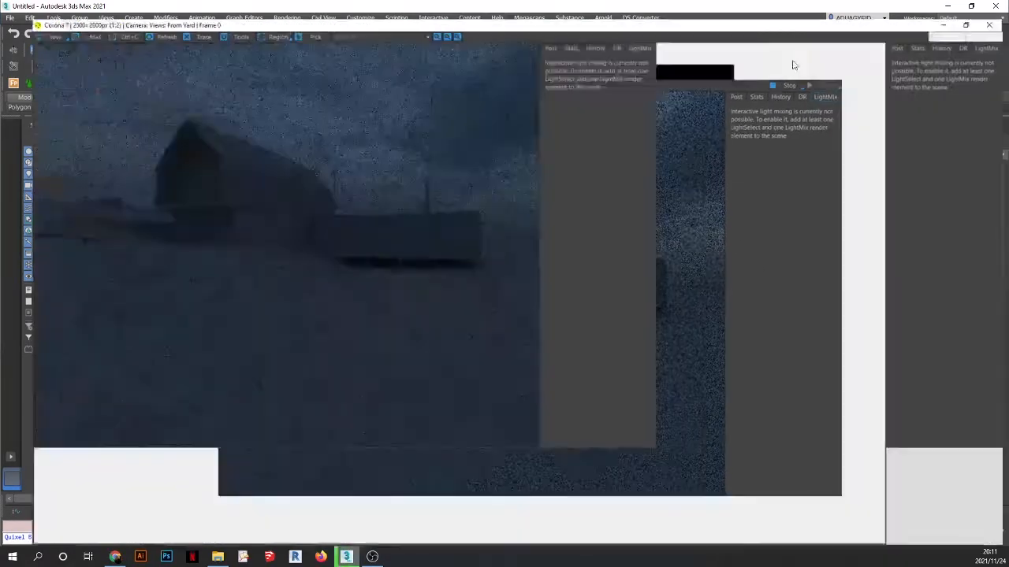
- Inspect the house and sky in the From Yard test render, then close the frame buffer and cancel the render
{"action": "scroll", "coordinate": [350, 232], "scroll_direction": "up", "scroll_amount": 2}
{"action": "scroll", "coordinate": [355, 233], "scroll_direction": "down", "scroll_amount": 2}
{"action": "scroll", "coordinate": [501, 215], "scroll_direction": "up", "scroll_amount": 2}
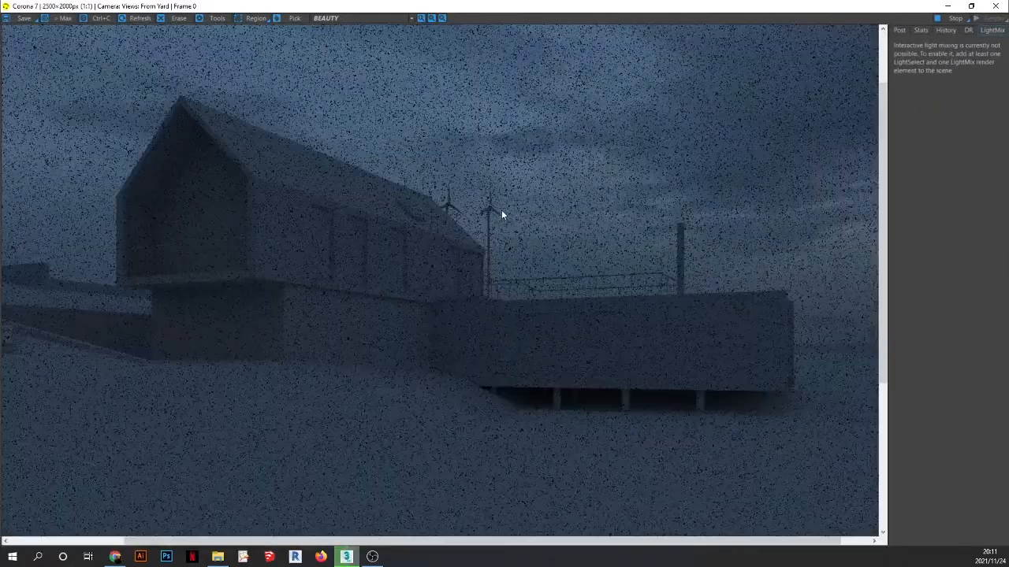
{"action": "scroll", "coordinate": [502, 214], "scroll_direction": "down", "scroll_amount": 2}
{"action": "left_click", "coordinate": [995, 7]}
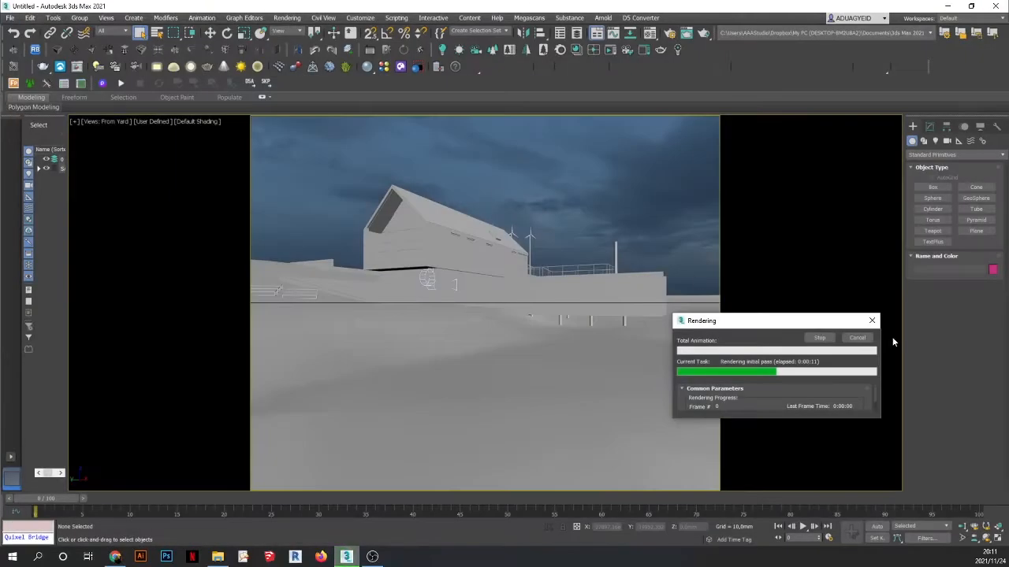
{"action": "left_click", "coordinate": [856, 337]}
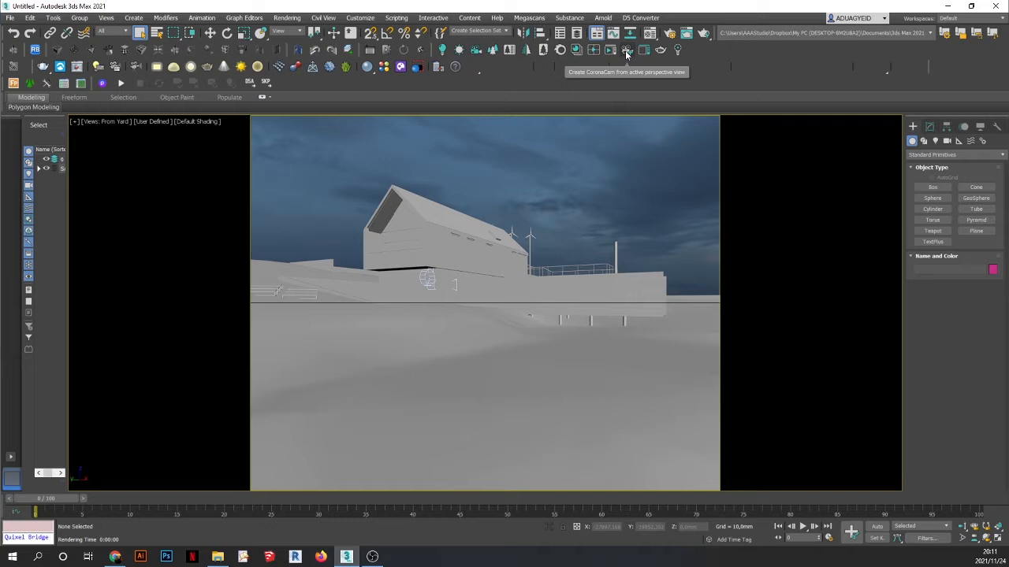
- Create a Corona camera from the active view and start a render through it, ignoring similar light-shadow error messages
{"action": "left_click", "coordinate": [625, 50]}
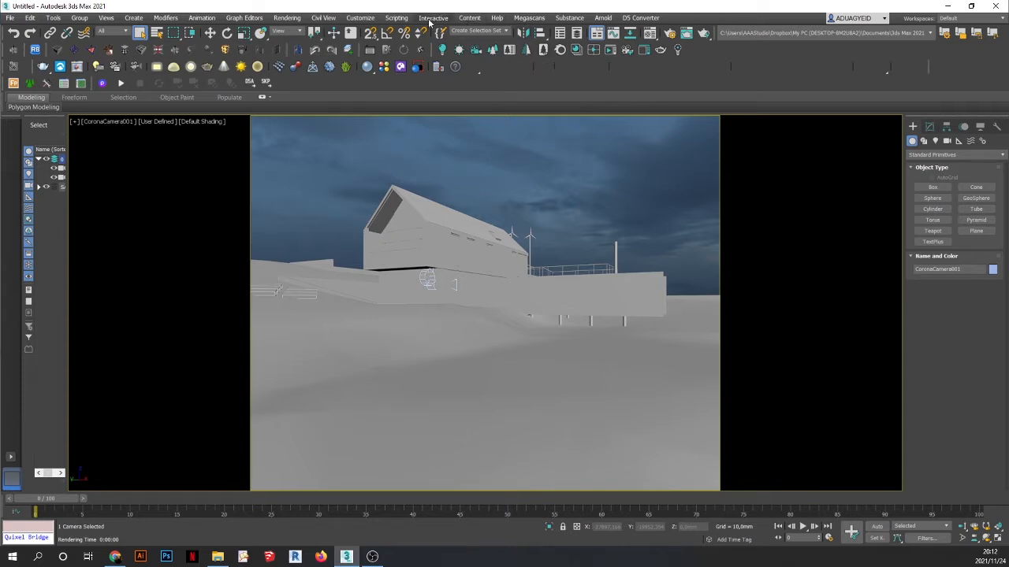
{"action": "left_click", "coordinate": [287, 17]}
{"action": "left_click", "coordinate": [291, 36]}
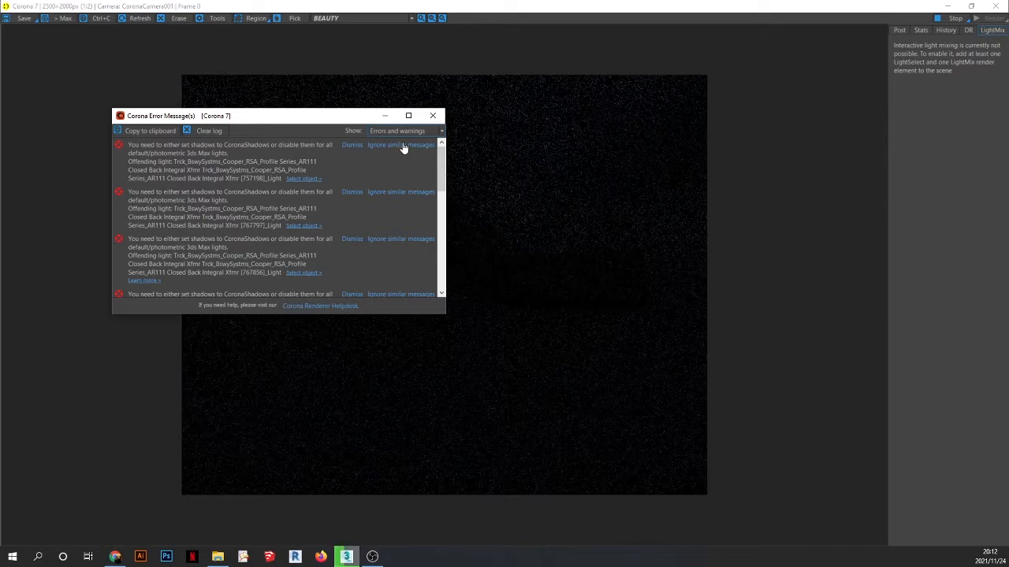
{"action": "left_click", "coordinate": [402, 146]}
{"action": "left_click", "coordinate": [433, 116]}
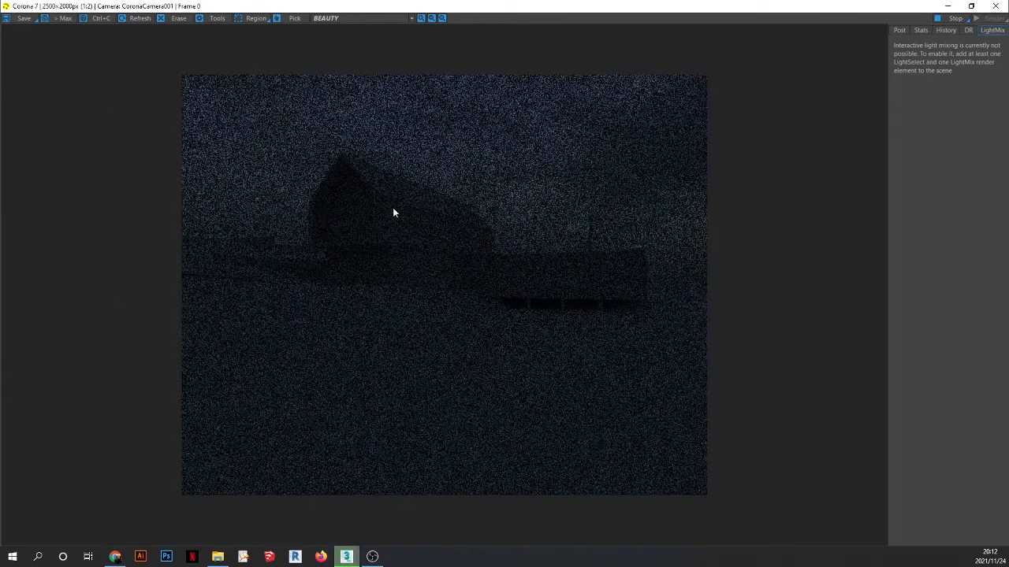
- Examine the Corona camera render up close and in full, cancel it and clear the camera selection
{"action": "scroll", "coordinate": [393, 207], "scroll_direction": "up", "scroll_amount": 1}
{"action": "scroll", "coordinate": [408, 257], "scroll_direction": "down", "scroll_amount": 1}
{"action": "scroll", "coordinate": [397, 203], "scroll_direction": "up", "scroll_amount": 1}
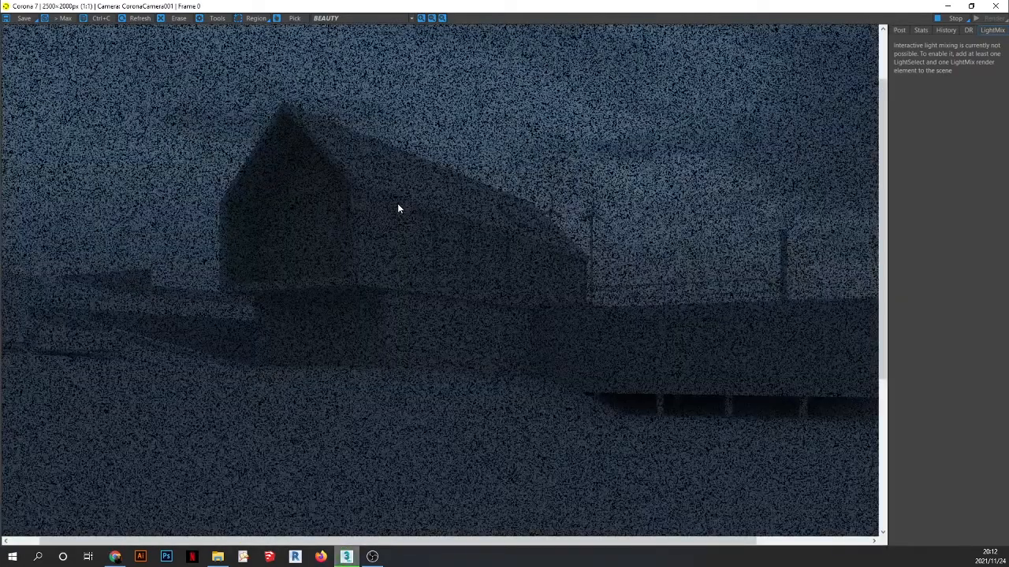
{"action": "scroll", "coordinate": [397, 203], "scroll_direction": "down", "scroll_amount": 1}
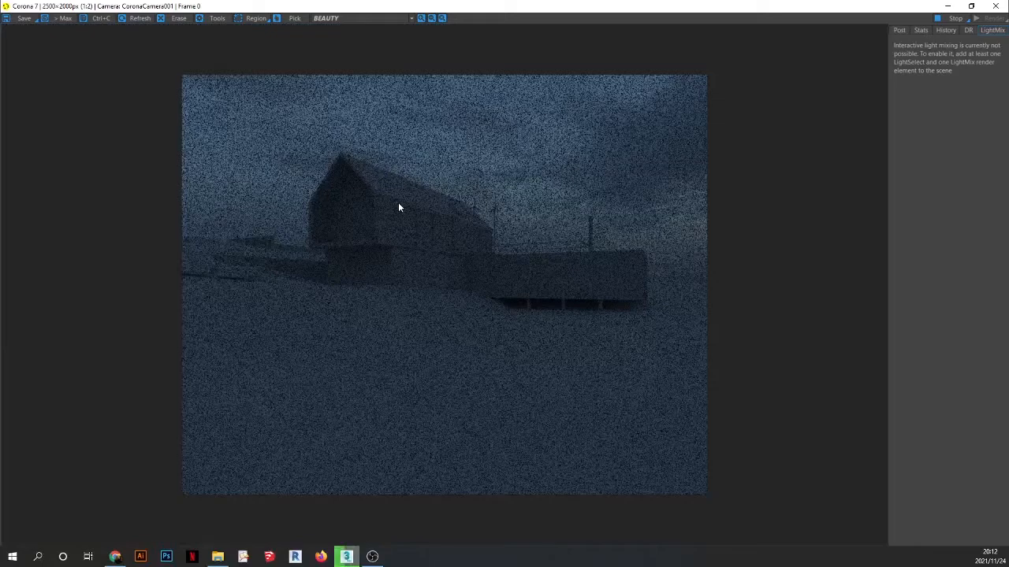
{"action": "scroll", "coordinate": [399, 204], "scroll_direction": "up", "scroll_amount": 1}
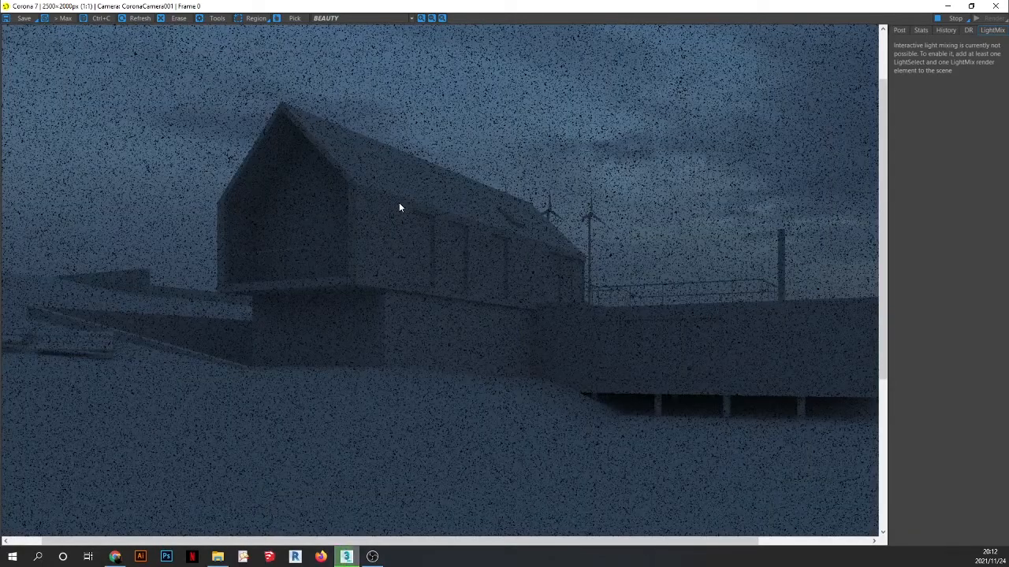
{"action": "scroll", "coordinate": [399, 203], "scroll_direction": "down", "scroll_amount": 1}
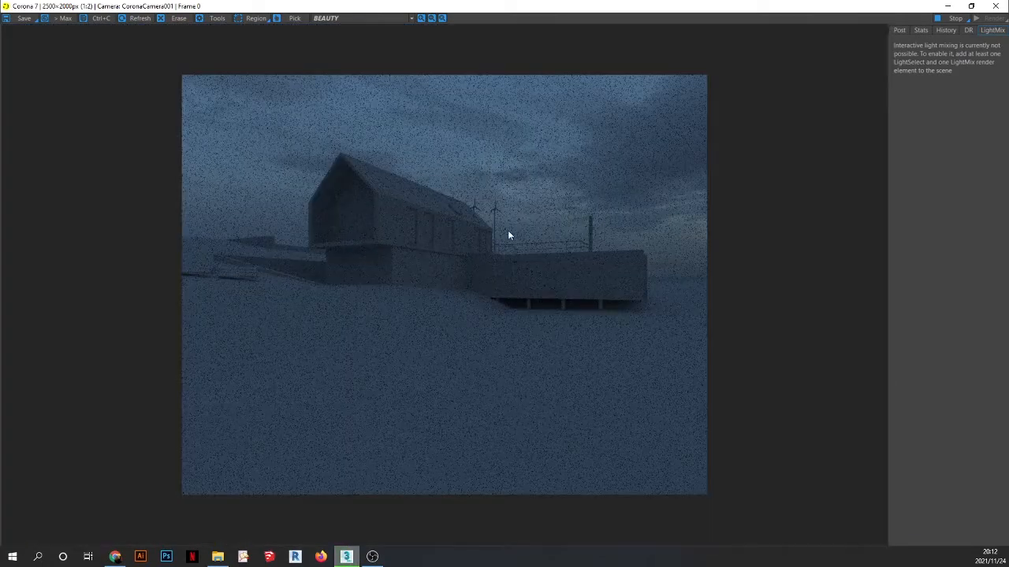
{"action": "left_click", "coordinate": [995, 5]}
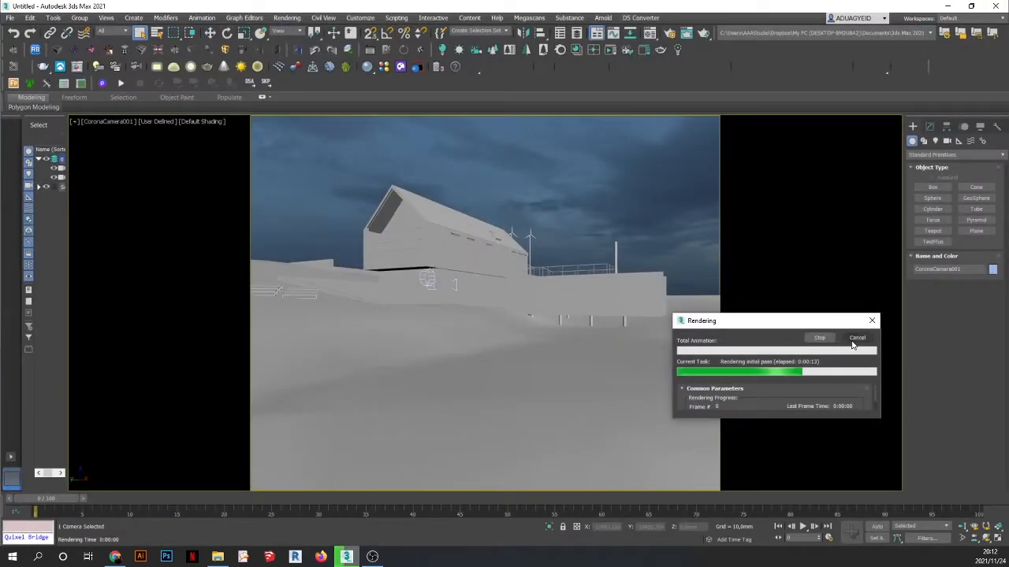
{"action": "left_click", "coordinate": [857, 338]}
{"action": "left_click", "coordinate": [576, 197]}
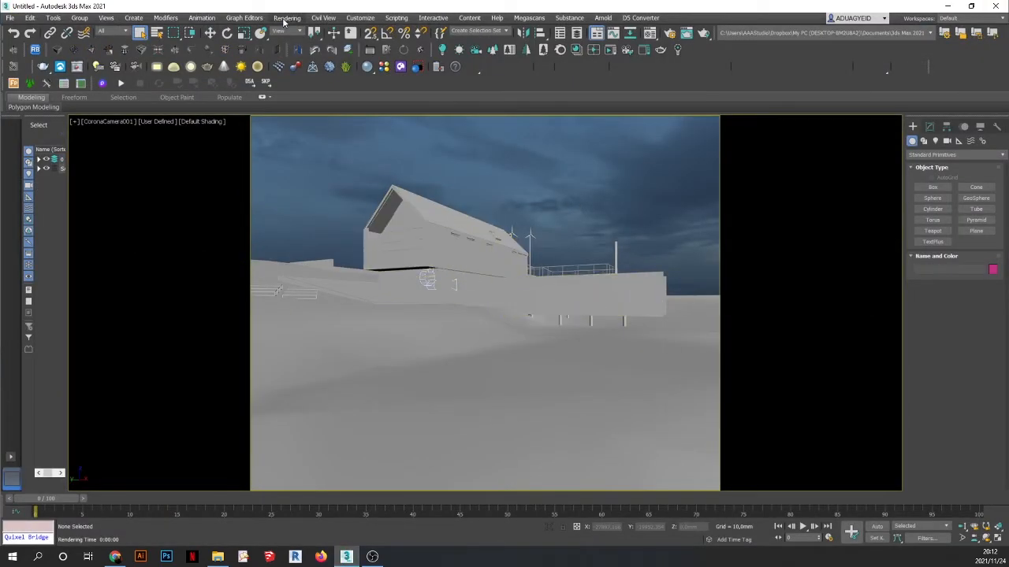
- Open the Corona Material Library beside the house view and show its Glass materials
{"action": "left_click", "coordinate": [576, 50]}
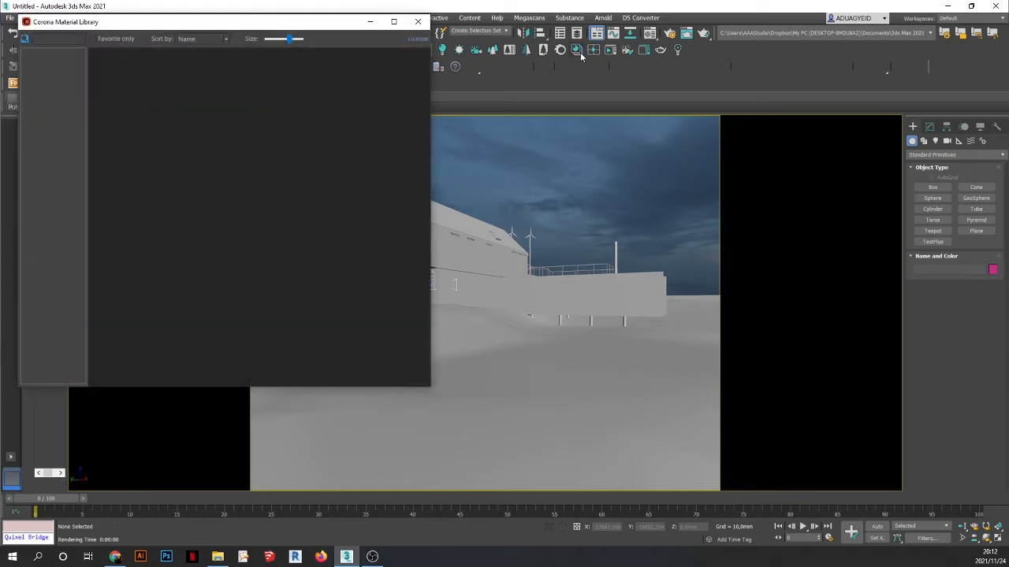
{"action": "left_click_drag", "start_coordinate": [175, 23], "coordinate": [780, 110]}
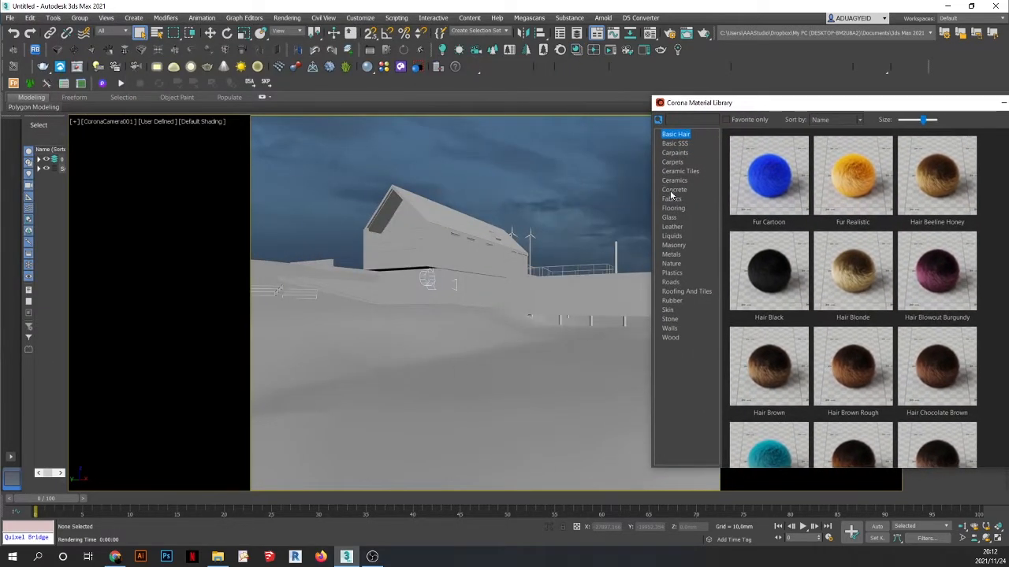
{"action": "left_click", "coordinate": [669, 218]}
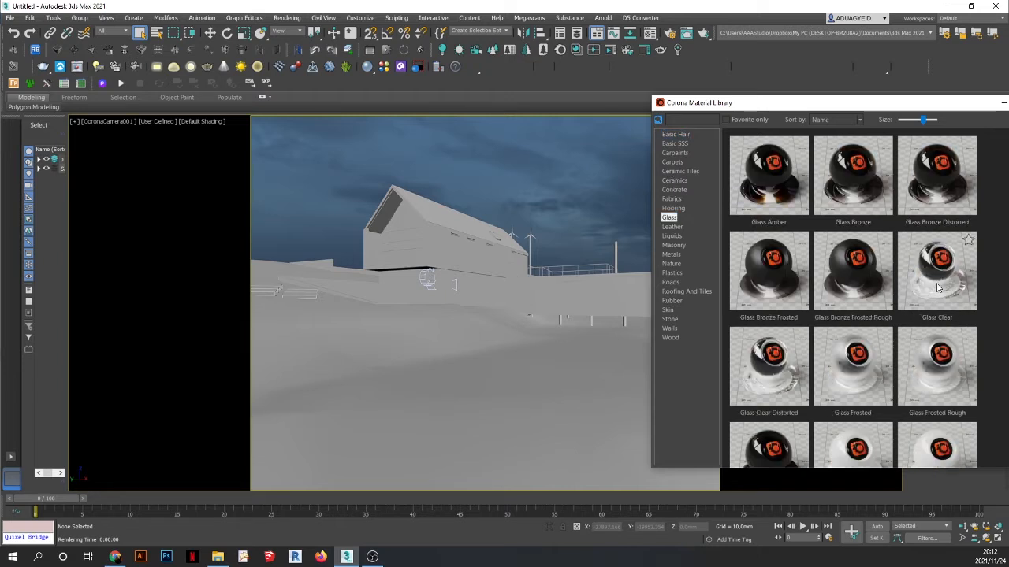
- Assign the Glass Clear library material to the large glazing object covering the house's gable, side windows and lower floor
{"action": "left_click_drag", "start_coordinate": [937, 288], "coordinate": [411, 223]}
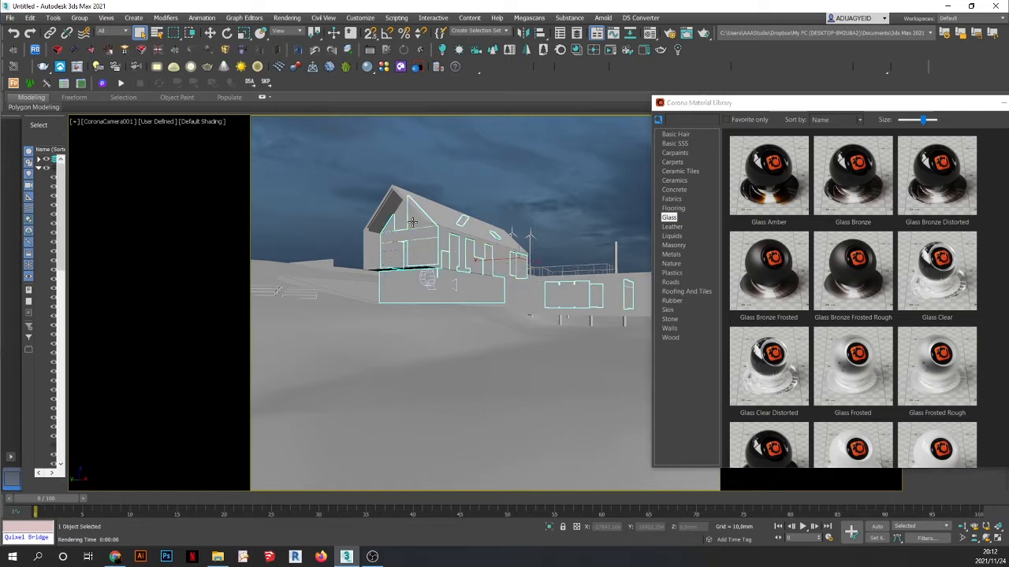
{"action": "right_click", "coordinate": [924, 279]}
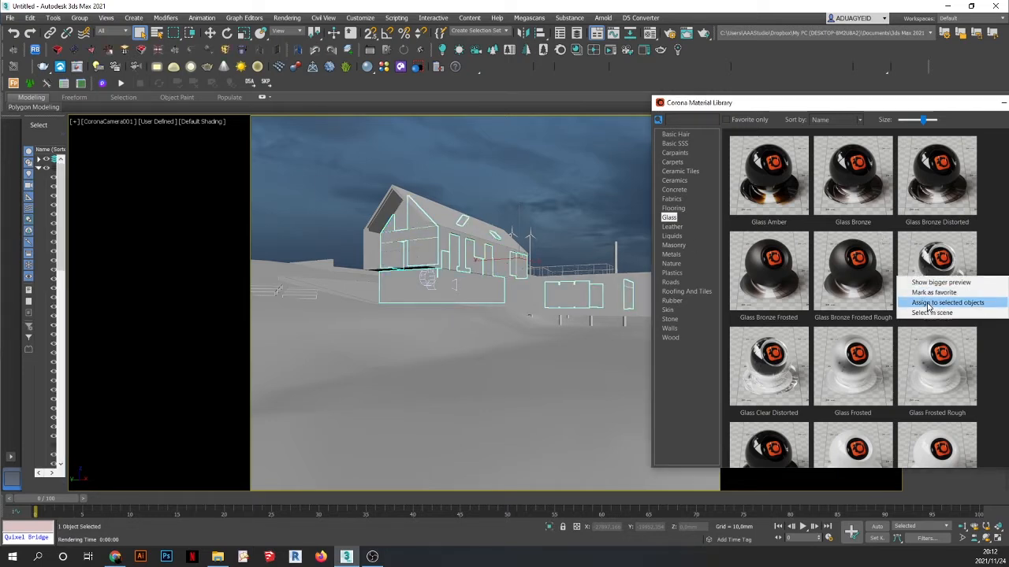
{"action": "left_click", "coordinate": [928, 303]}
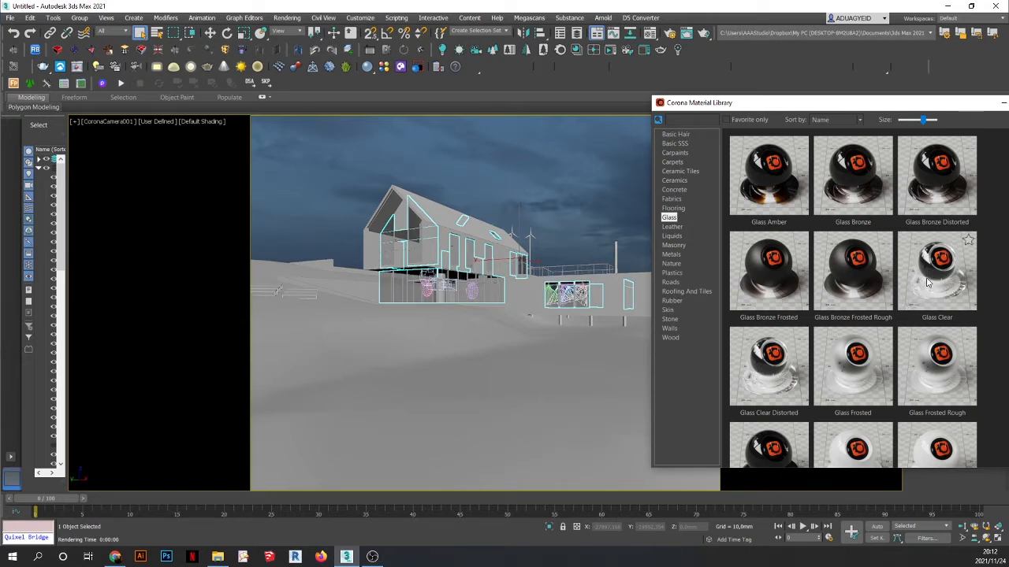
{"action": "right_click", "coordinate": [927, 281]}
{"action": "left_click", "coordinate": [929, 259]}
{"action": "right_click", "coordinate": [929, 260]}
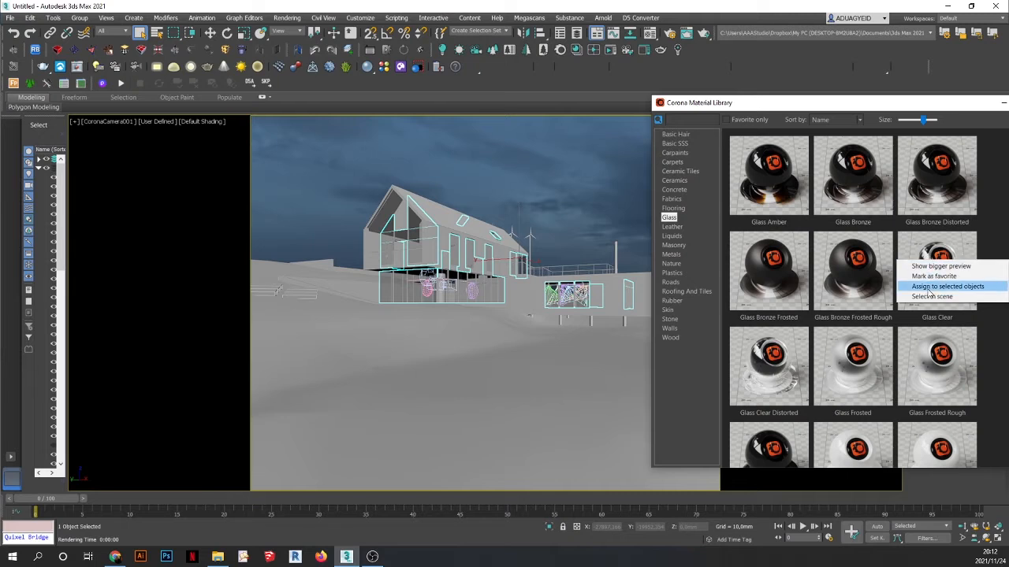
{"action": "left_click", "coordinate": [927, 245]}
{"action": "left_click", "coordinate": [534, 196]}
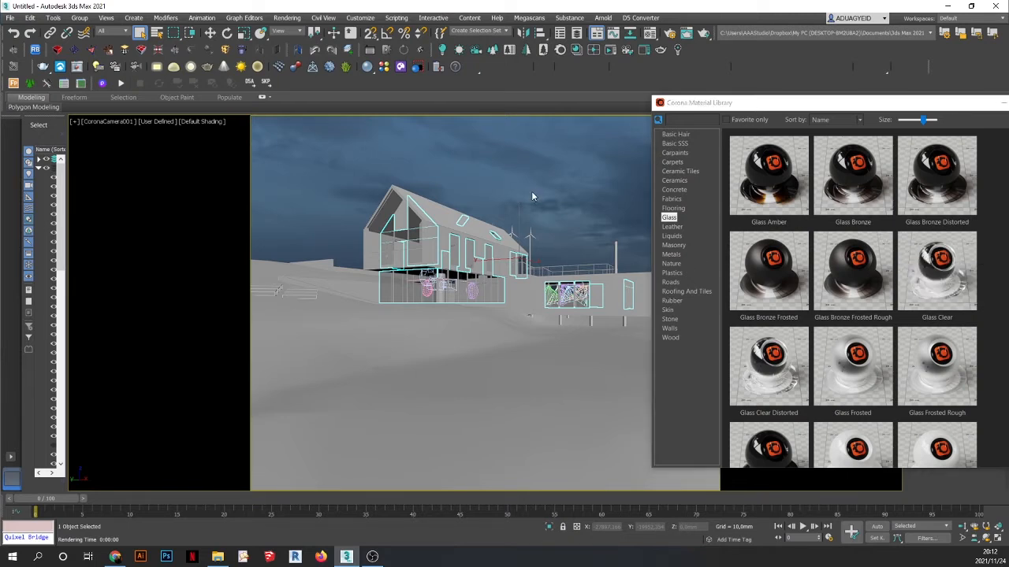
- Assign the Glass Safety library material to the narrow glass panes in the gable front and clear the selection
{"action": "left_click", "coordinate": [402, 215]}
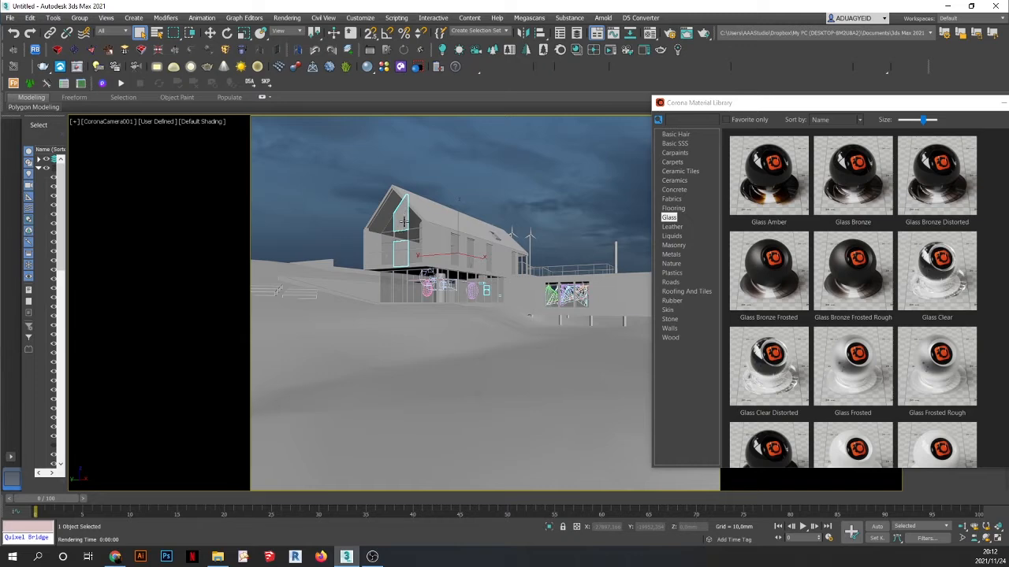
{"action": "left_click", "coordinate": [861, 110]}
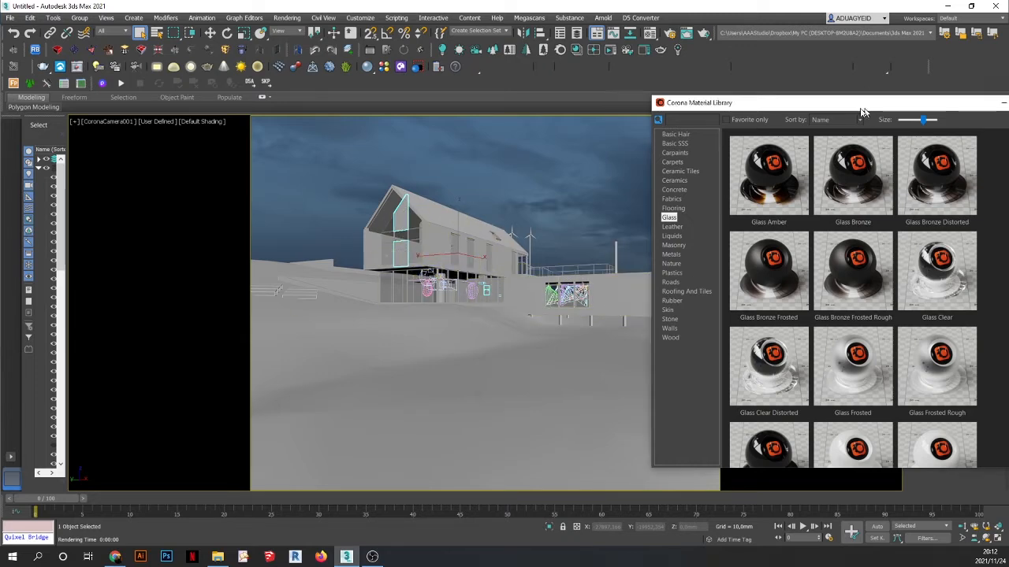
{"action": "left_click_drag", "start_coordinate": [861, 109], "coordinate": [769, 100]}
{"action": "left_click_drag", "start_coordinate": [966, 203], "coordinate": [957, 295]}
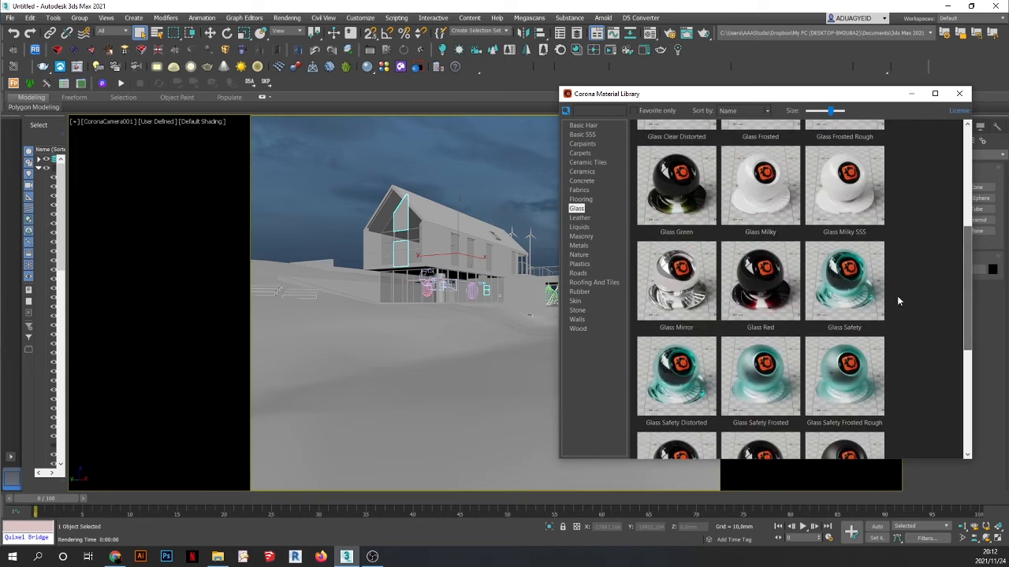
{"action": "right_click", "coordinate": [855, 275]}
{"action": "left_click", "coordinate": [875, 301]}
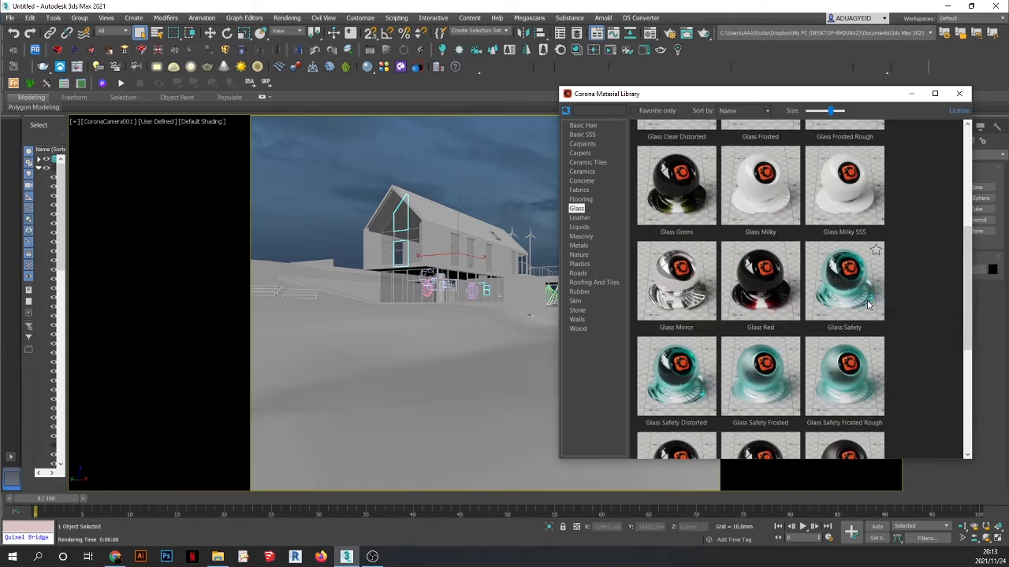
{"action": "left_click_drag", "start_coordinate": [603, 94], "coordinate": [590, 364]}
{"action": "left_click", "coordinate": [550, 215]}
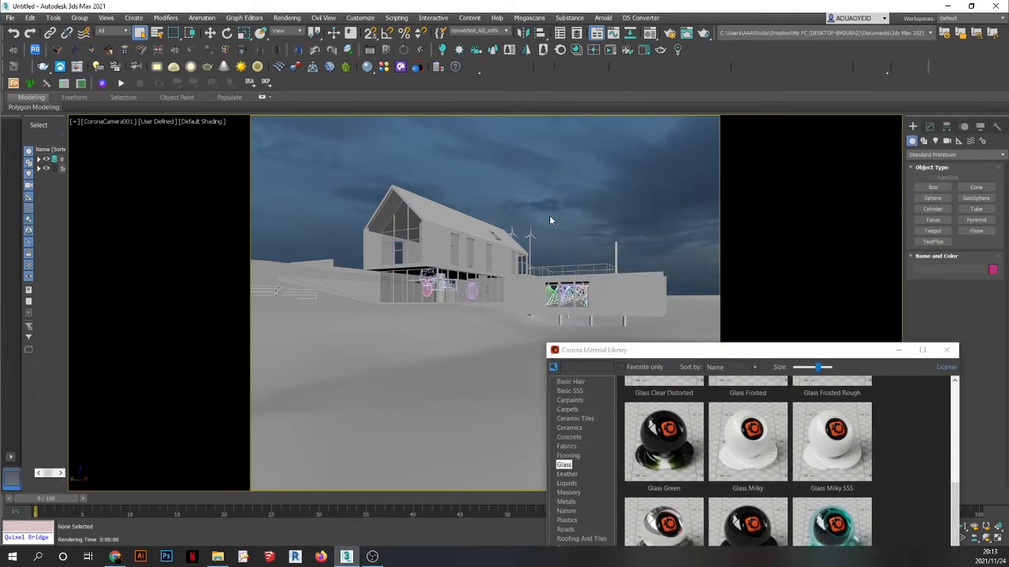
- Assign Glass Clear to the remaining clear-glazing pane beside the low wing's windows and clear the selection
{"action": "left_click", "coordinate": [537, 293]}
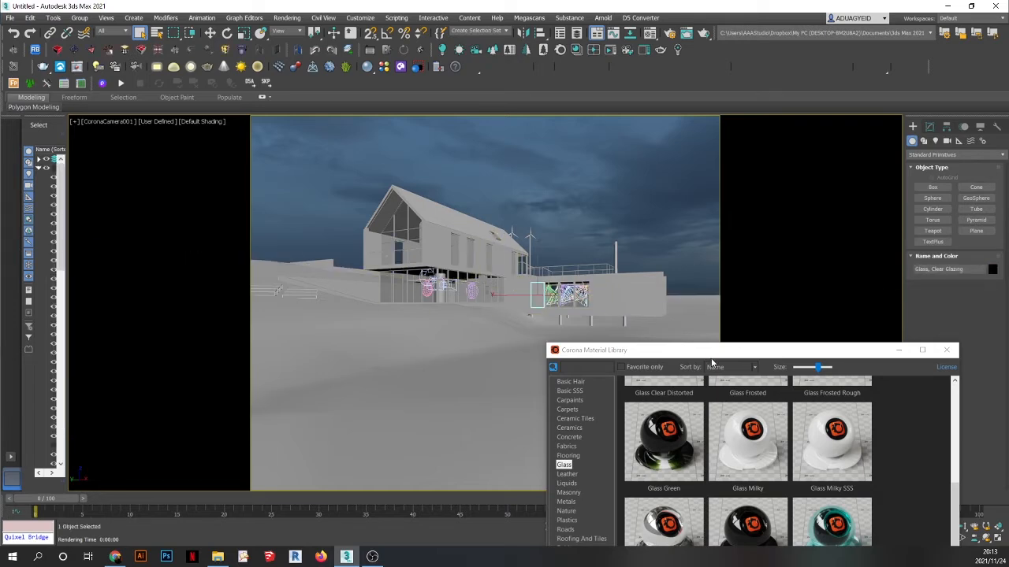
{"action": "left_click_drag", "start_coordinate": [710, 351], "coordinate": [621, 164]}
{"action": "scroll", "coordinate": [752, 299], "scroll_direction": "up", "scroll_amount": 2}
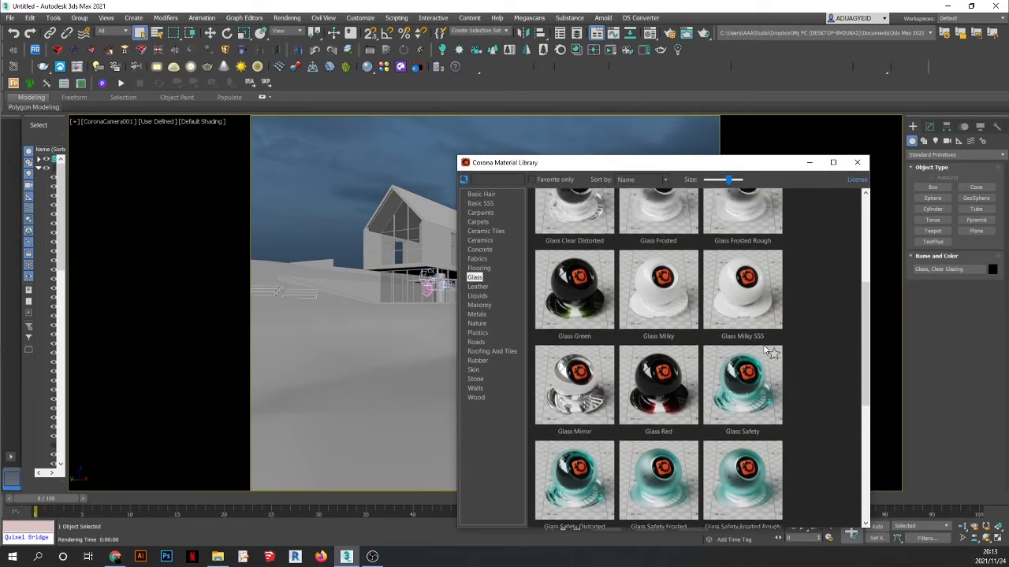
{"action": "scroll", "coordinate": [753, 298], "scroll_direction": "up", "scroll_amount": 5}
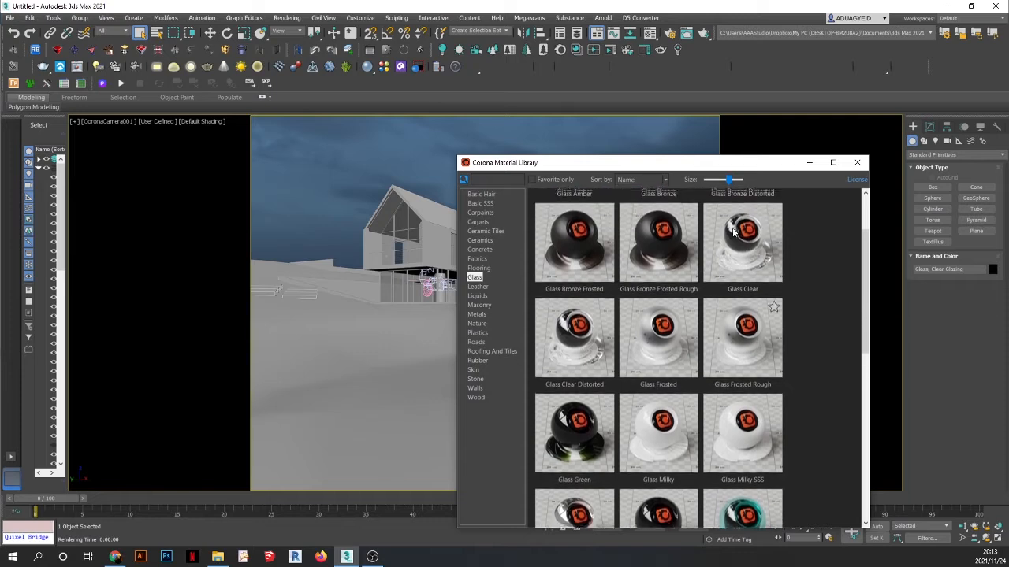
{"action": "right_click", "coordinate": [732, 228]}
{"action": "left_click_drag", "start_coordinate": [728, 274], "coordinate": [725, 277]}
{"action": "right_click", "coordinate": [726, 278]}
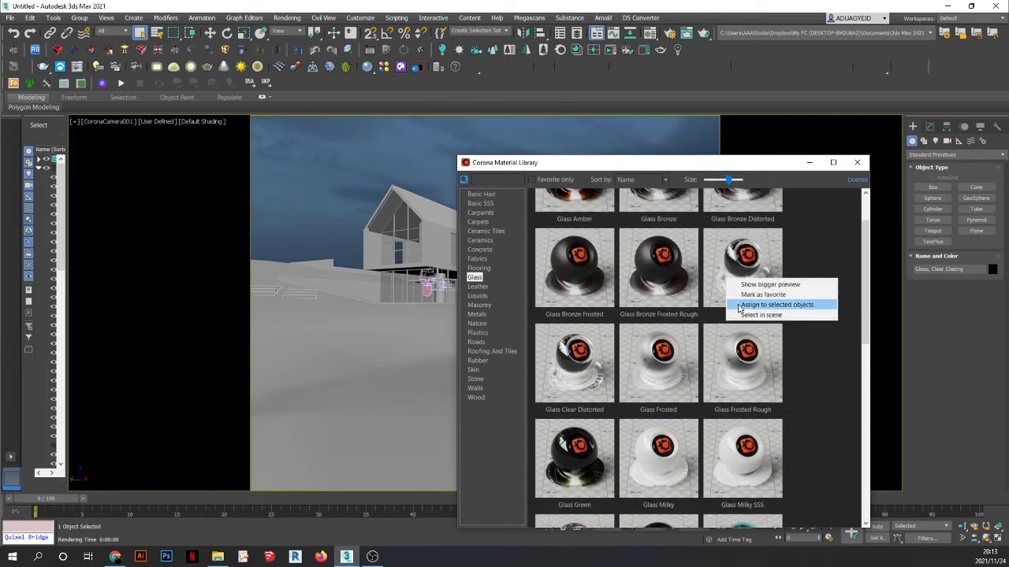
{"action": "left_click", "coordinate": [768, 305]}
{"action": "left_click_drag", "start_coordinate": [678, 162], "coordinate": [700, 442]}
{"action": "left_click", "coordinate": [647, 216]}
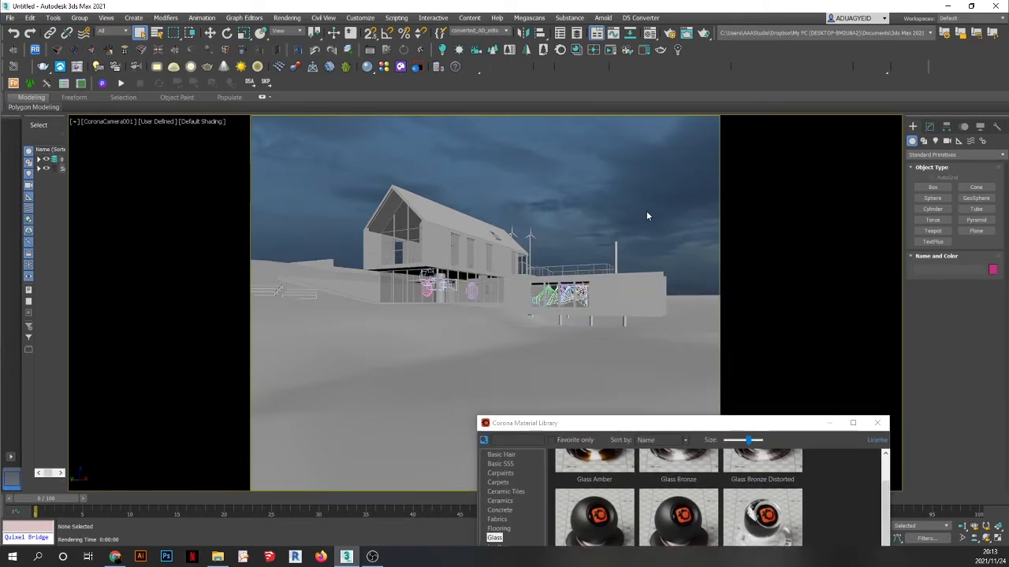
- Test render the Corona camera view to check the new glass and the overall lighting, then cancel the render
{"action": "left_click", "coordinate": [285, 19]}
{"action": "left_click", "coordinate": [290, 33]}
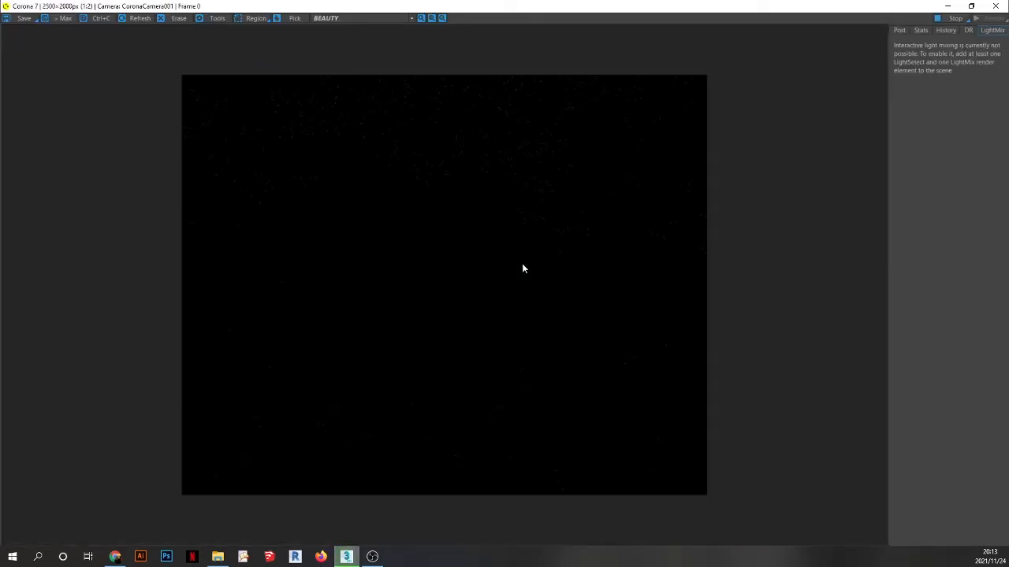
{"action": "scroll", "coordinate": [338, 222], "scroll_direction": "up", "scroll_amount": 3}
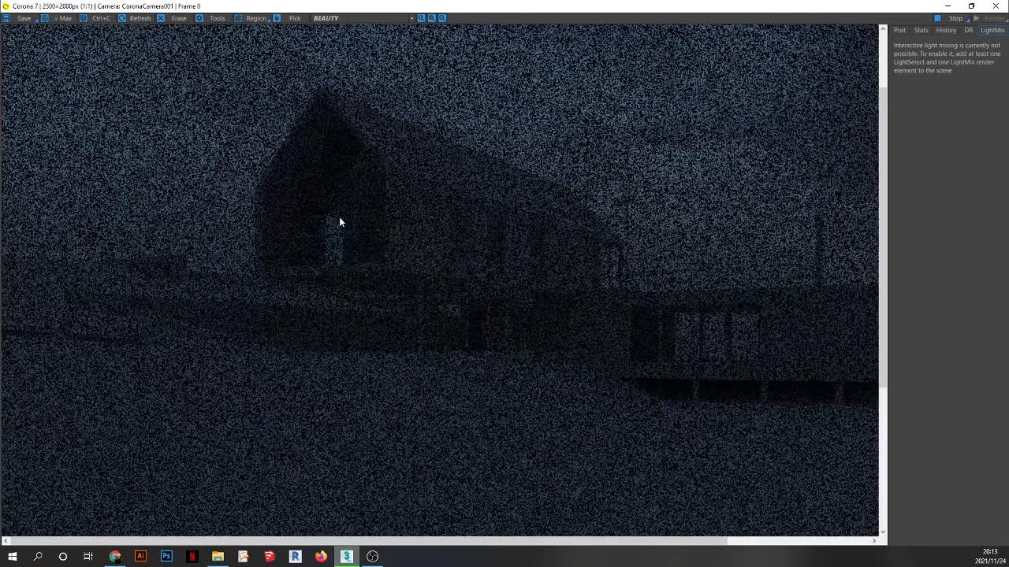
{"action": "scroll", "coordinate": [437, 267], "scroll_direction": "down", "scroll_amount": 3}
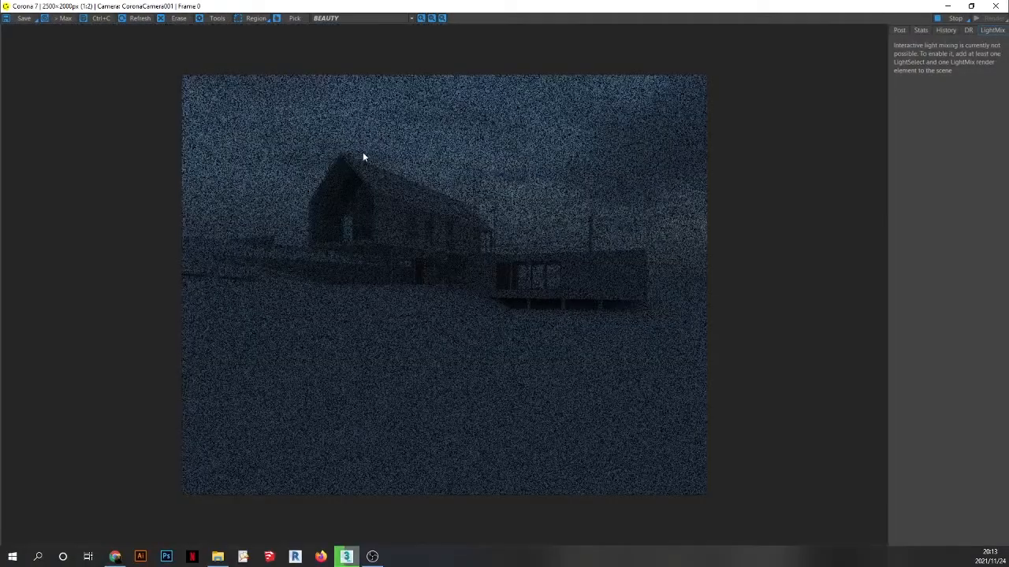
{"action": "scroll", "coordinate": [362, 155], "scroll_direction": "up", "scroll_amount": 1}
{"action": "scroll", "coordinate": [449, 320], "scroll_direction": "down", "scroll_amount": 1}
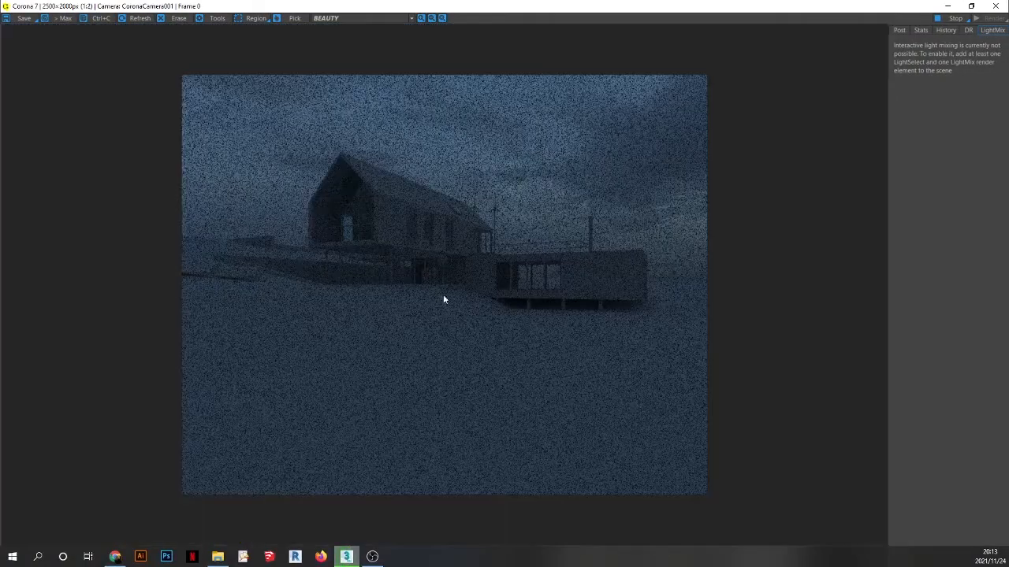
{"action": "scroll", "coordinate": [382, 209], "scroll_direction": "up", "scroll_amount": 1}
{"action": "scroll", "coordinate": [383, 209], "scroll_direction": "down", "scroll_amount": 1}
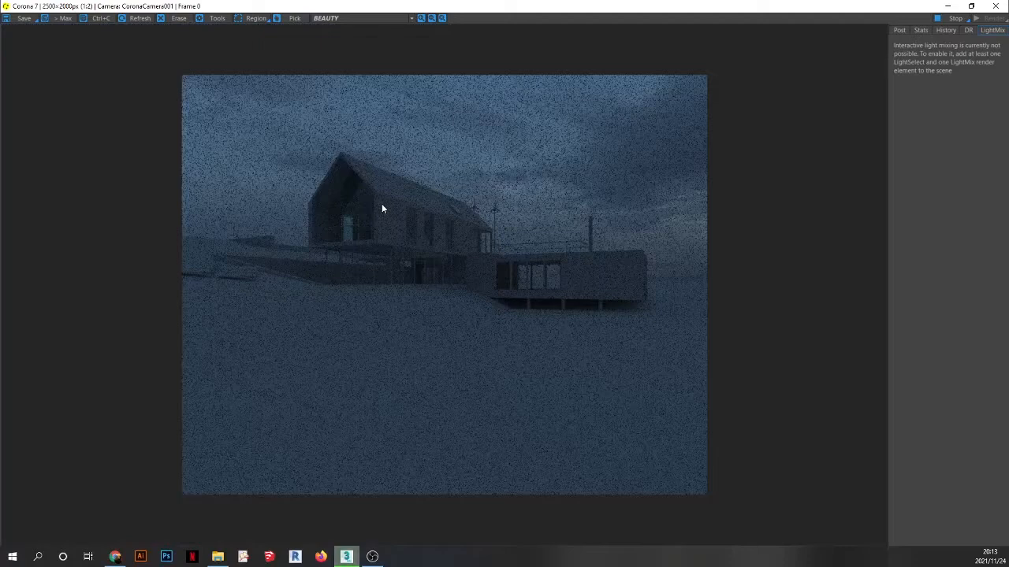
{"action": "left_click", "coordinate": [994, 7]}
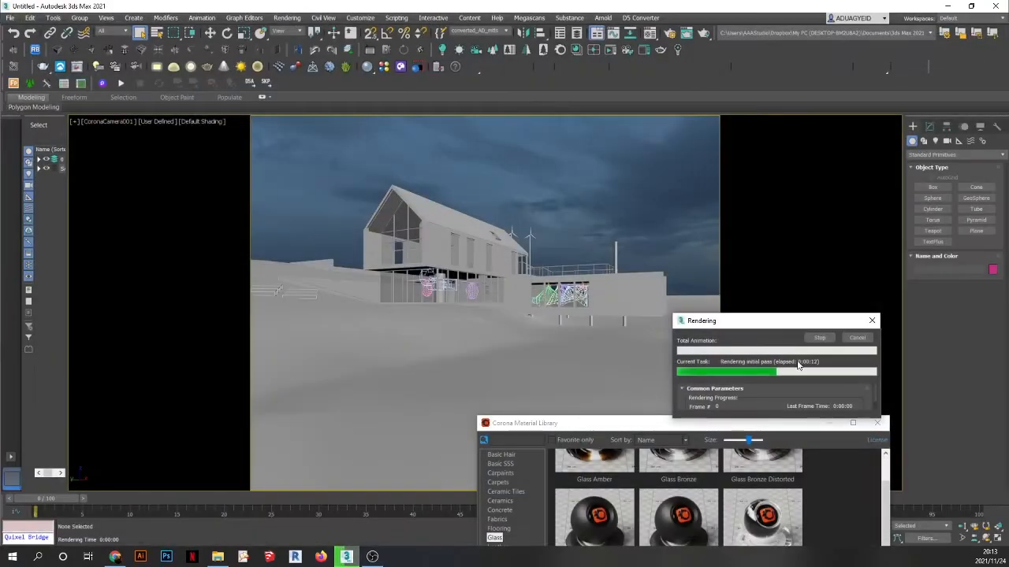
{"action": "left_click", "coordinate": [855, 338]}
- Set the output amount of the HDRI sky's Corona bitmap to 5 in the Material Editor
{"action": "left_click_drag", "start_coordinate": [762, 432], "coordinate": [707, 138]}
{"action": "key", "text": "m"}
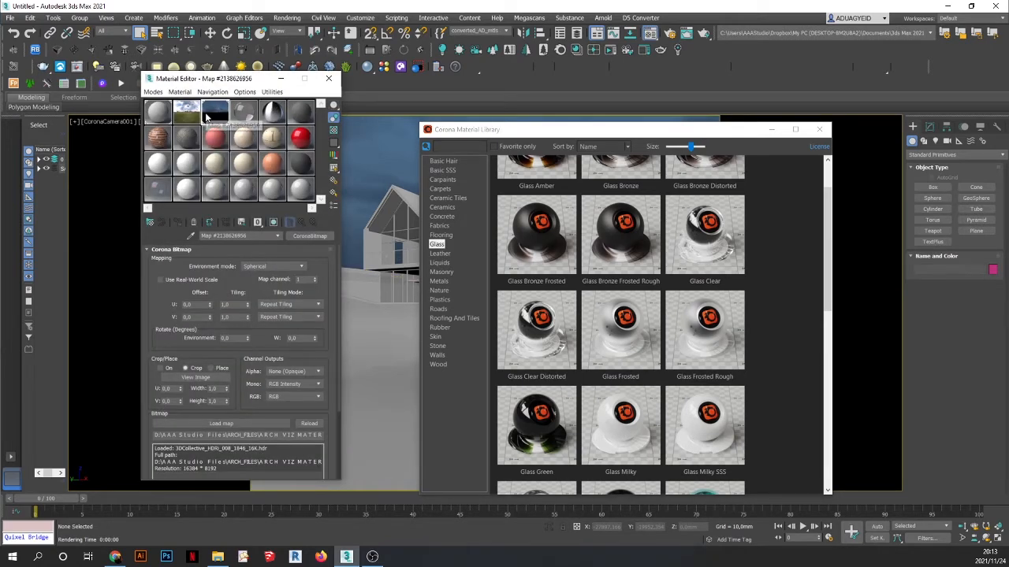
{"action": "left_click_drag", "start_coordinate": [157, 302], "coordinate": [168, 189]}
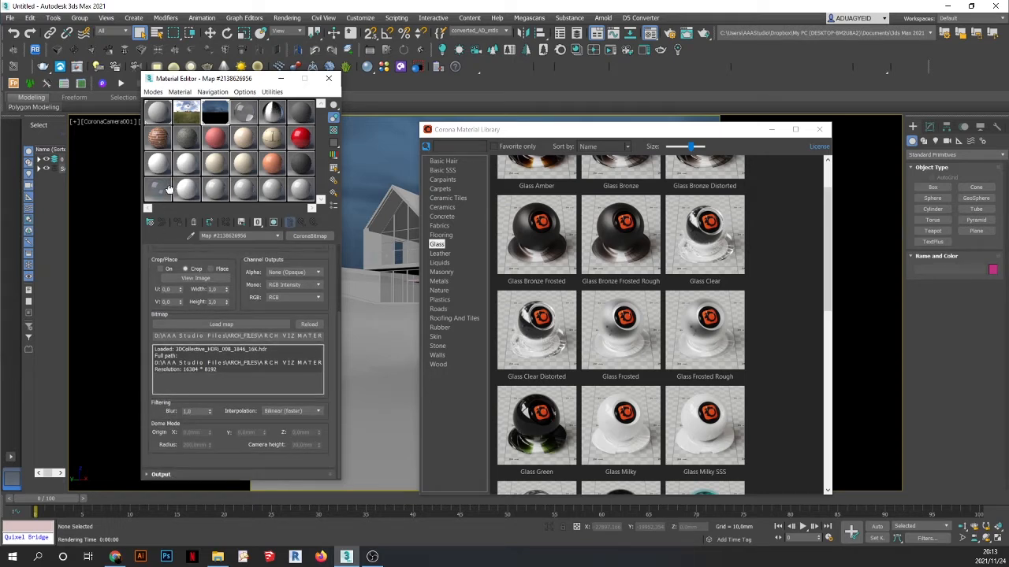
{"action": "left_click", "coordinate": [148, 475]}
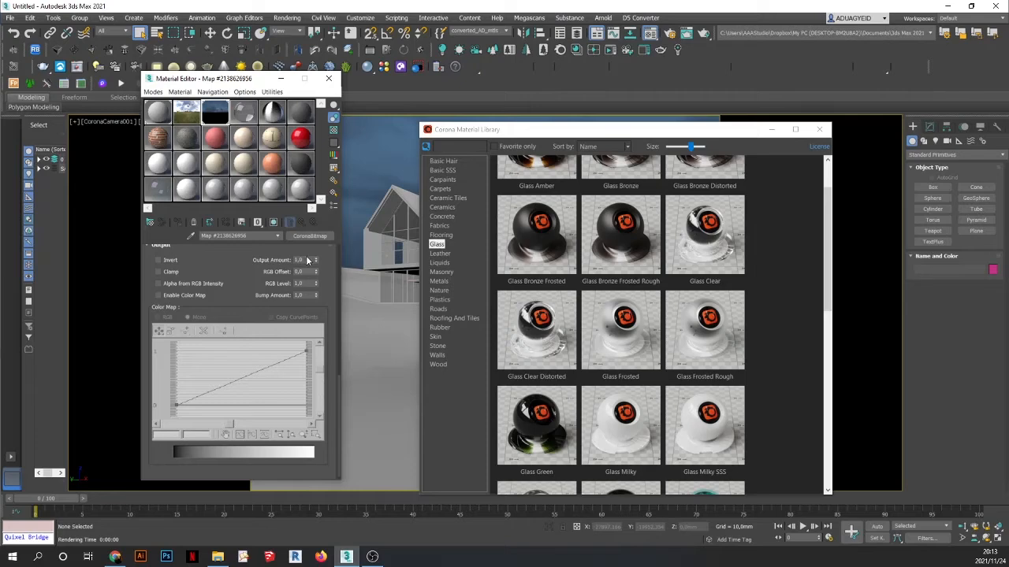
{"action": "left_click_drag", "start_coordinate": [502, 129], "coordinate": [515, 344]}
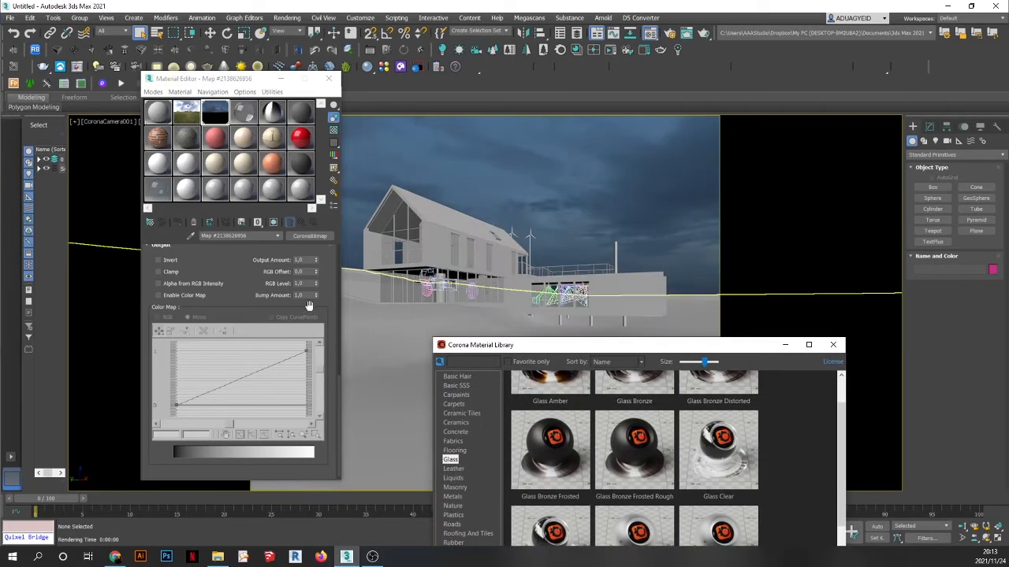
{"action": "left_click", "coordinate": [302, 260]}
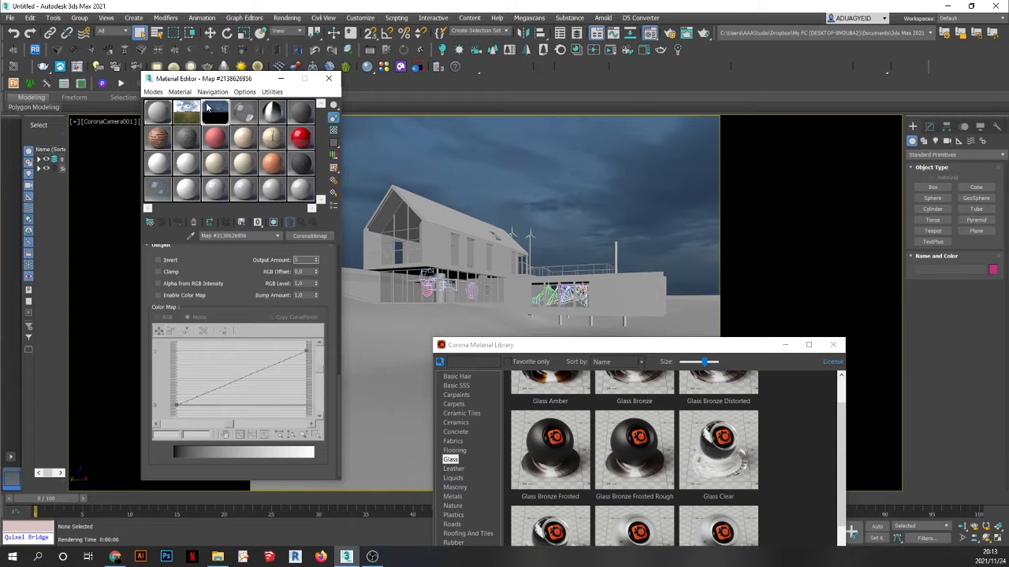
{"action": "left_click", "coordinate": [302, 272]}
{"action": "left_click", "coordinate": [307, 271]}
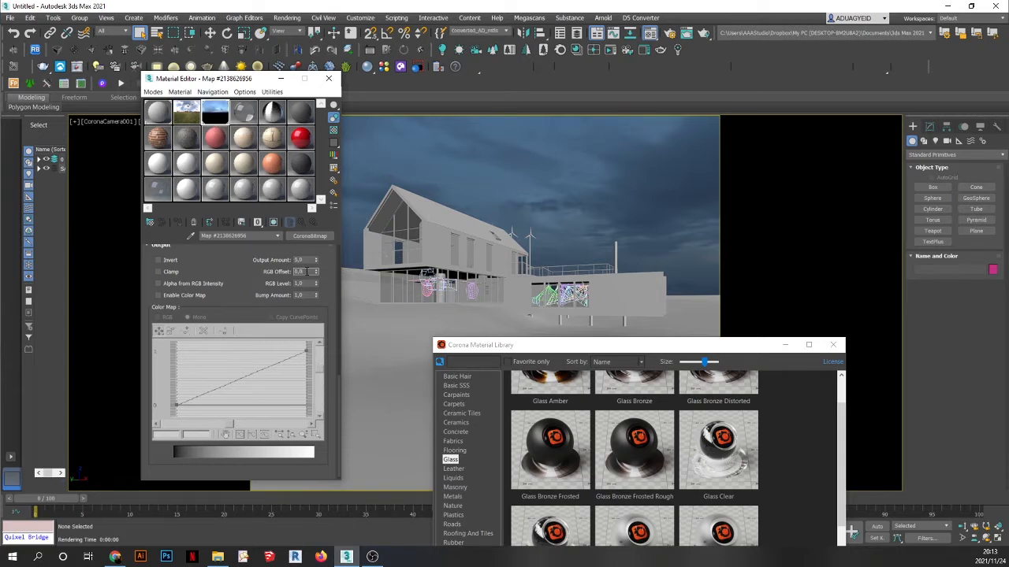
- Render the camera view again to judge the scene brightness with the stronger HDRI, then cancel the render
{"action": "left_click", "coordinate": [287, 18]}
{"action": "left_click", "coordinate": [290, 34]}
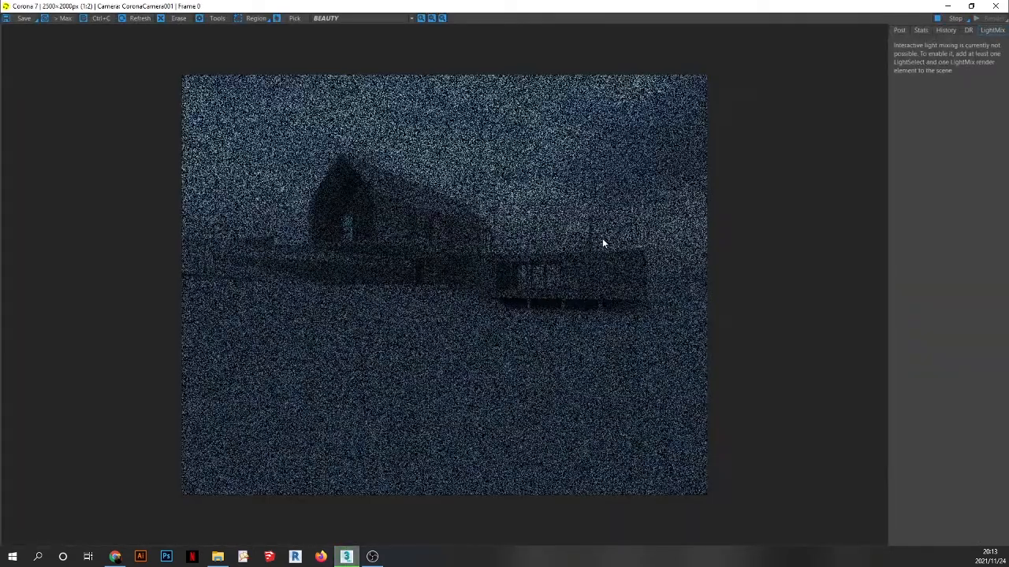
{"action": "scroll", "coordinate": [448, 163], "scroll_direction": "up", "scroll_amount": 1}
{"action": "scroll", "coordinate": [481, 235], "scroll_direction": "down", "scroll_amount": 1}
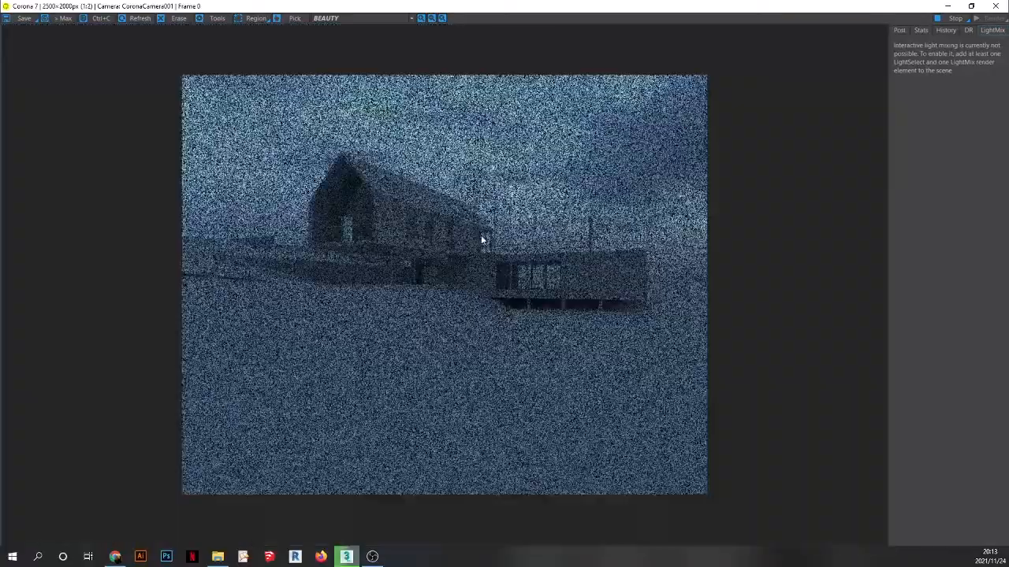
{"action": "scroll", "coordinate": [473, 154], "scroll_direction": "up", "scroll_amount": 1}
{"action": "scroll", "coordinate": [477, 158], "scroll_direction": "down", "scroll_amount": 1}
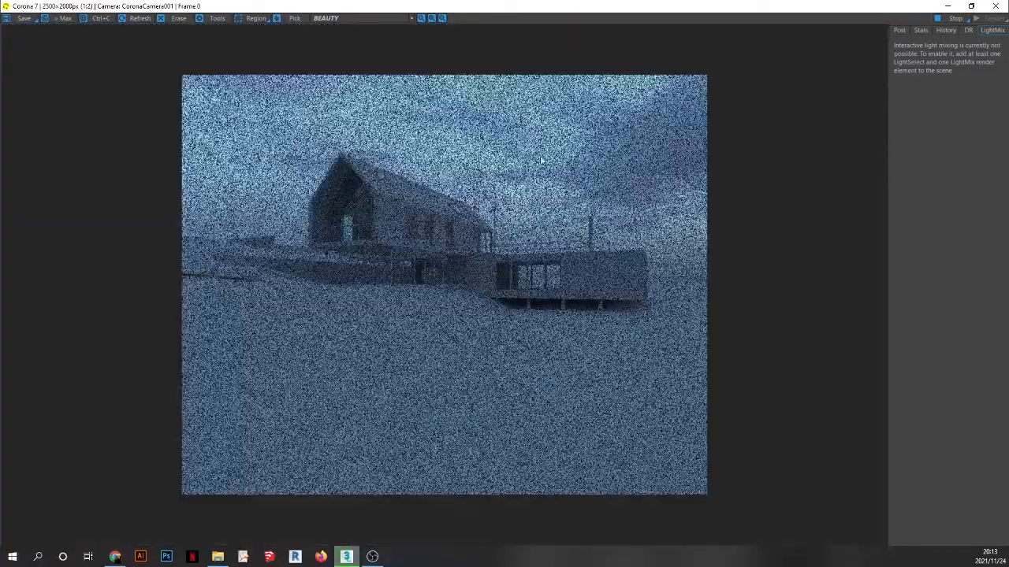
{"action": "left_click", "coordinate": [996, 5]}
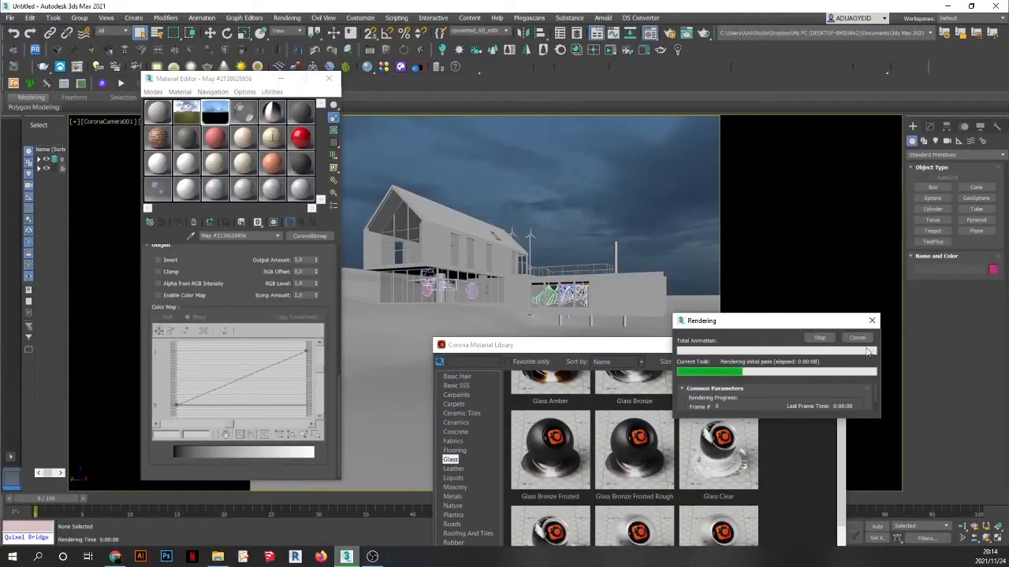
{"action": "left_click", "coordinate": [856, 337]}
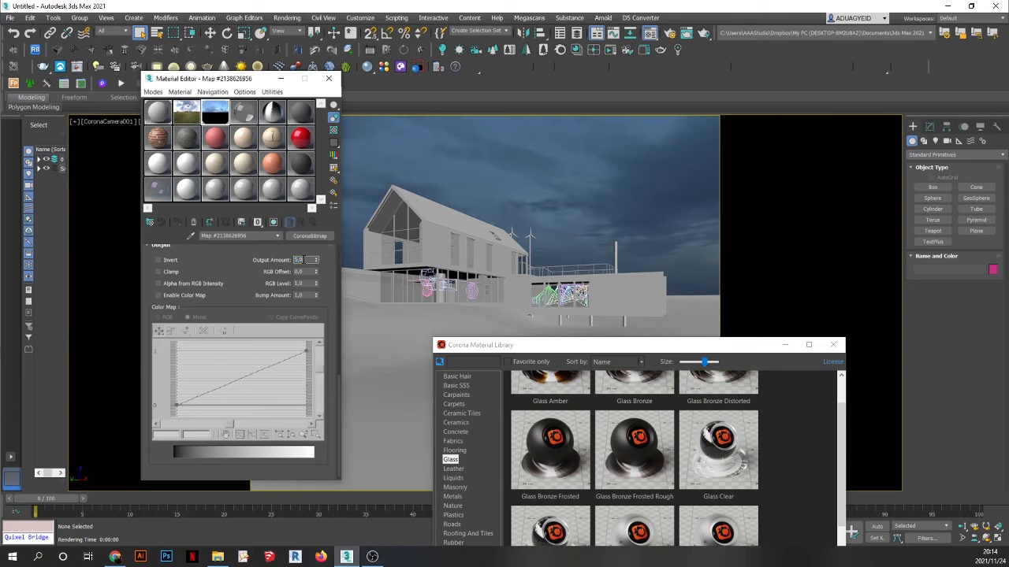
- Set the HDRI bitmap's output amount to 1 and render the camera view, examining the house and its glazing up close
{"action": "left_click", "coordinate": [287, 18]}
{"action": "left_click", "coordinate": [300, 30]}
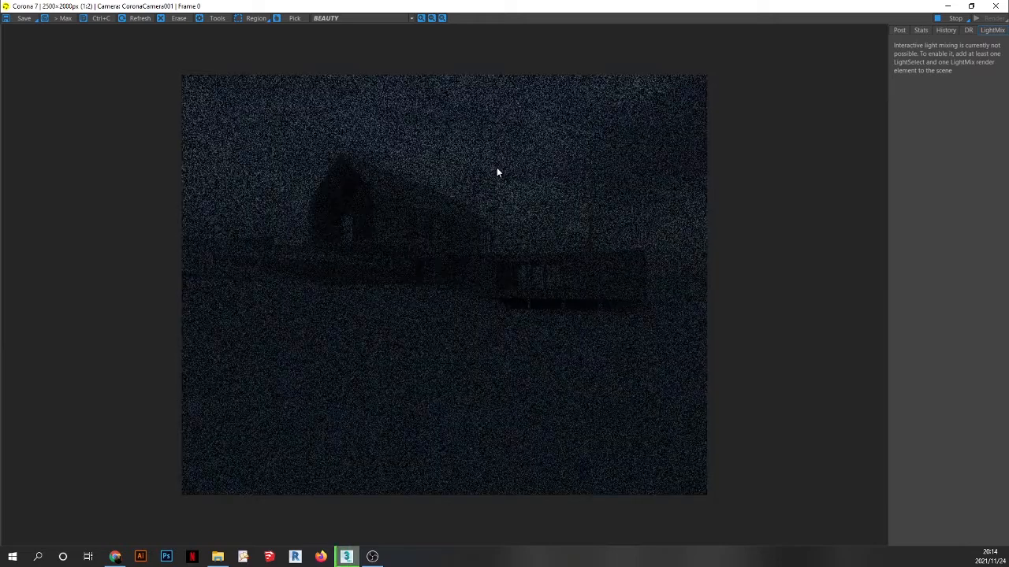
{"action": "scroll", "coordinate": [532, 203], "scroll_direction": "up", "scroll_amount": 1}
{"action": "scroll", "coordinate": [384, 247], "scroll_direction": "down", "scroll_amount": 1}
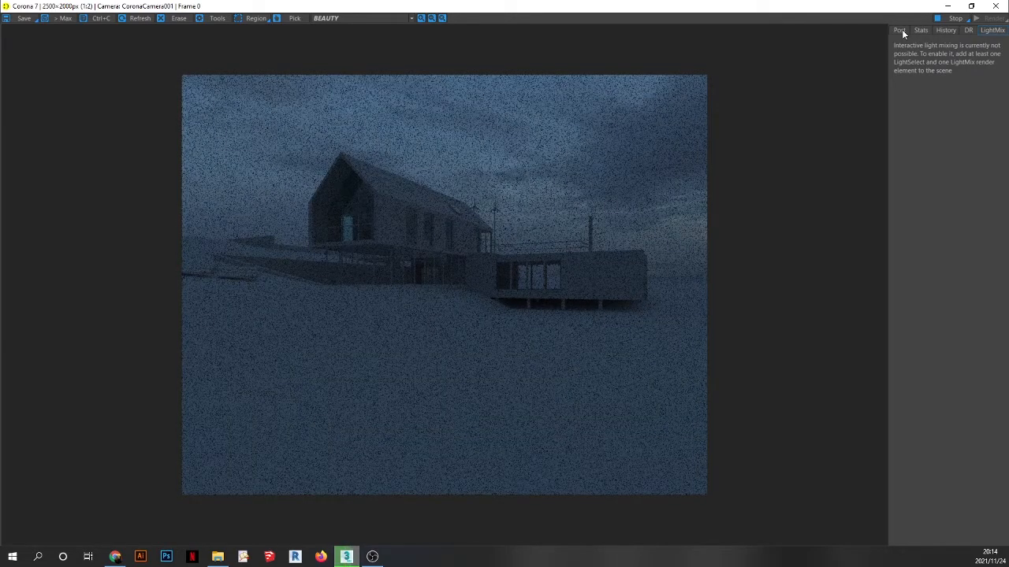
{"action": "scroll", "coordinate": [375, 188], "scroll_direction": "up", "scroll_amount": 1}
{"action": "scroll", "coordinate": [368, 271], "scroll_direction": "down", "scroll_amount": 1}
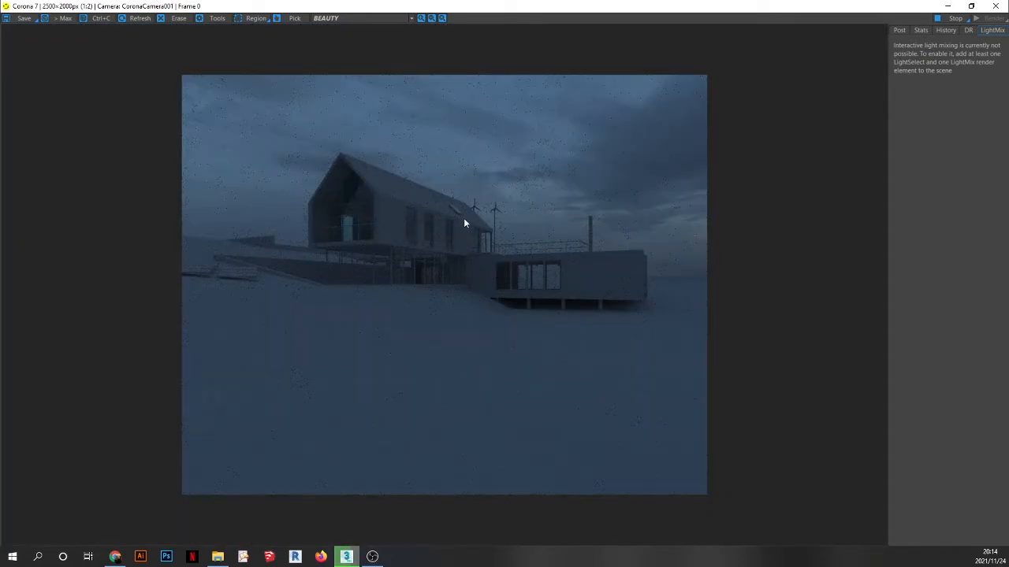
{"action": "scroll", "coordinate": [365, 198], "scroll_direction": "up", "scroll_amount": 1}
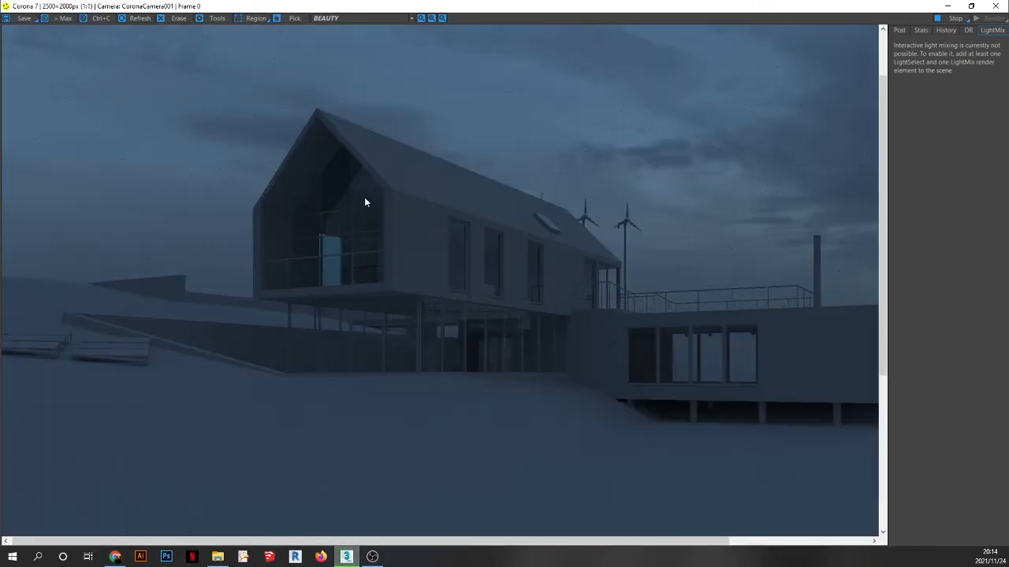
{"action": "scroll", "coordinate": [374, 230], "scroll_direction": "down", "scroll_amount": 1}
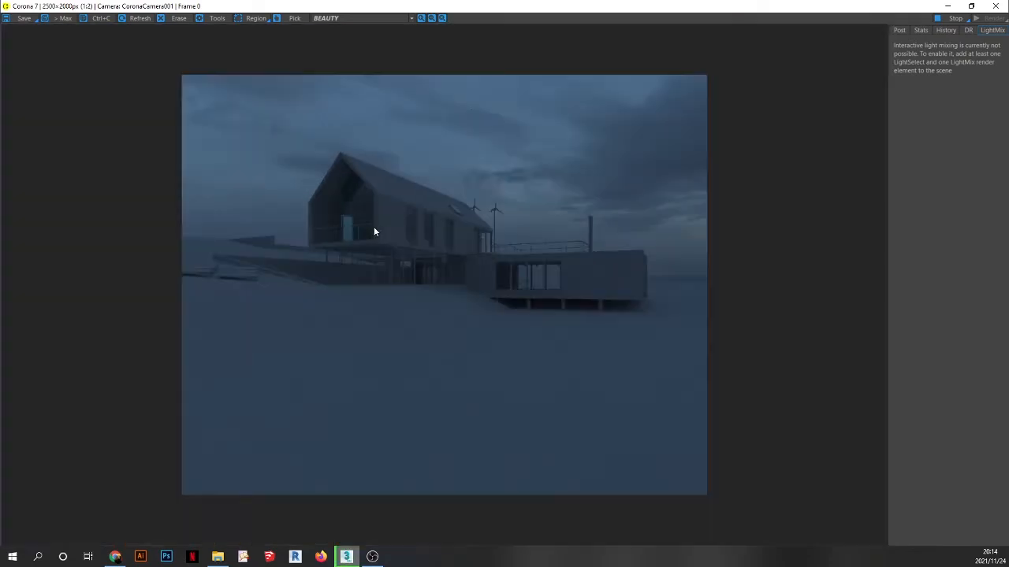
- Try exposure values of 1 and 5 in the render's tone mapping, then set the exposure back to 0
{"action": "left_click", "coordinate": [896, 32]}
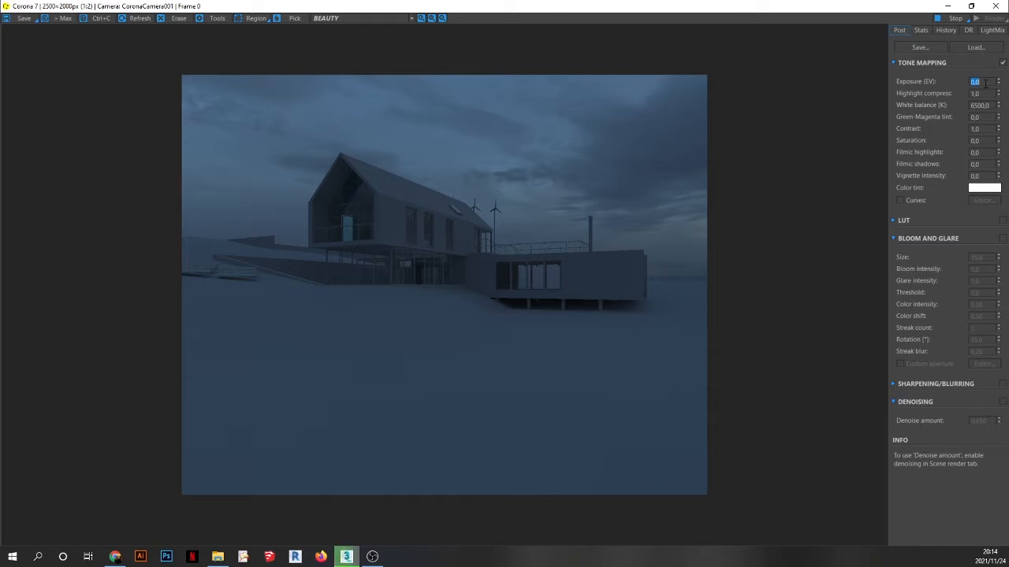
{"action": "key", "text": "Return"}
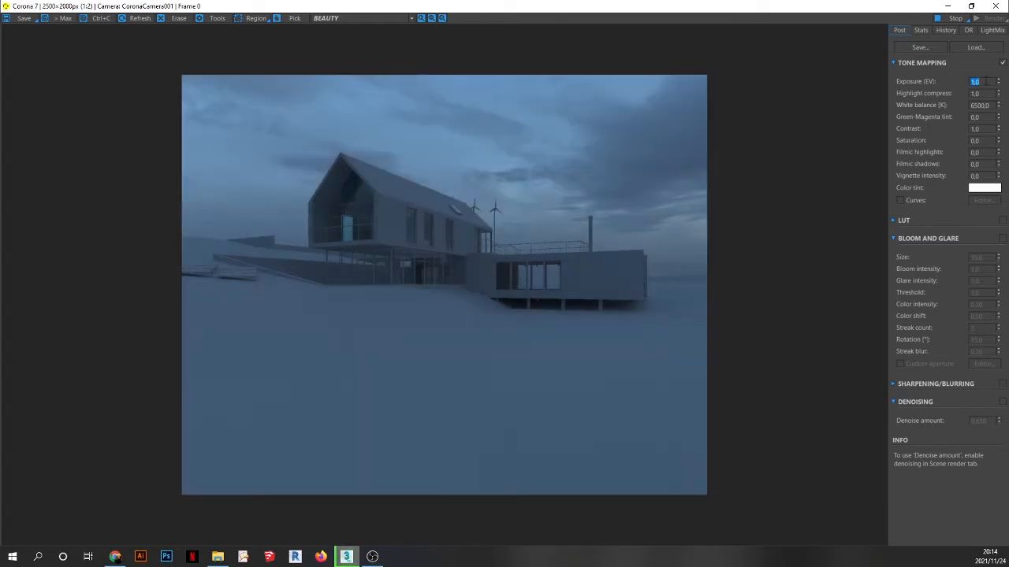
{"action": "type", "text": "5"}
{"action": "key", "text": "Return"}
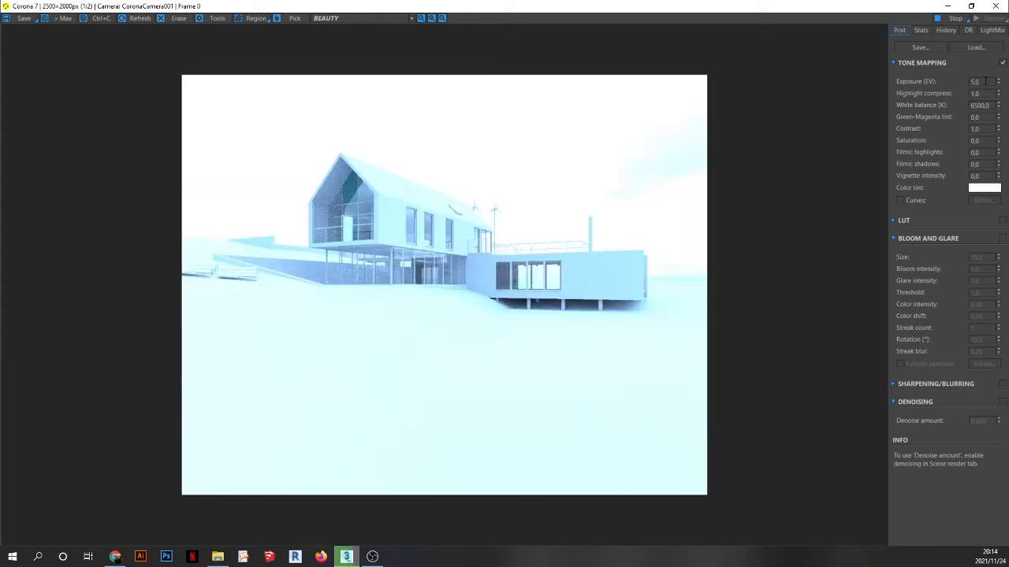
{"action": "type", "text": "1"}
{"action": "key", "text": "Return"}
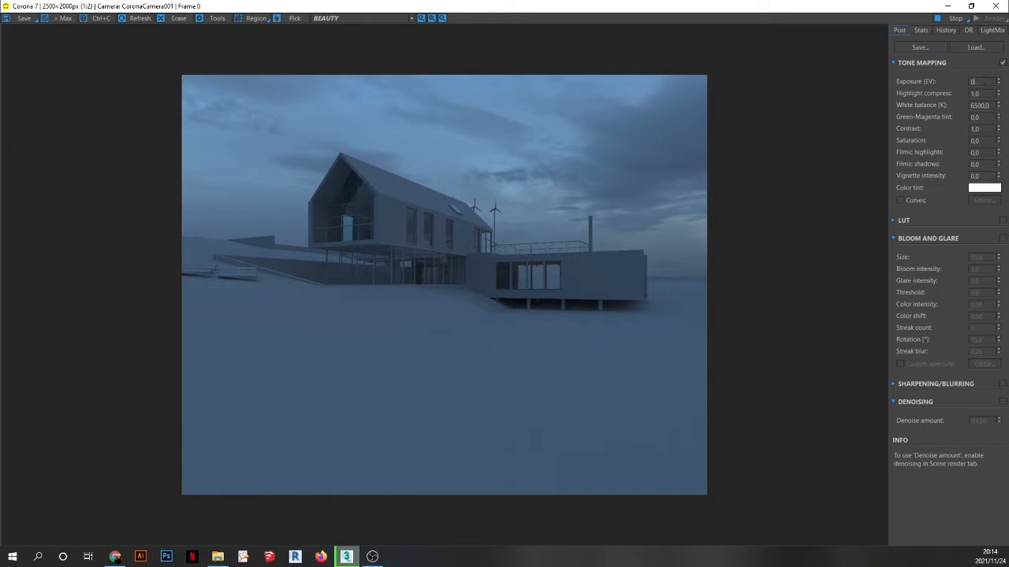
{"action": "key", "text": "Return"}
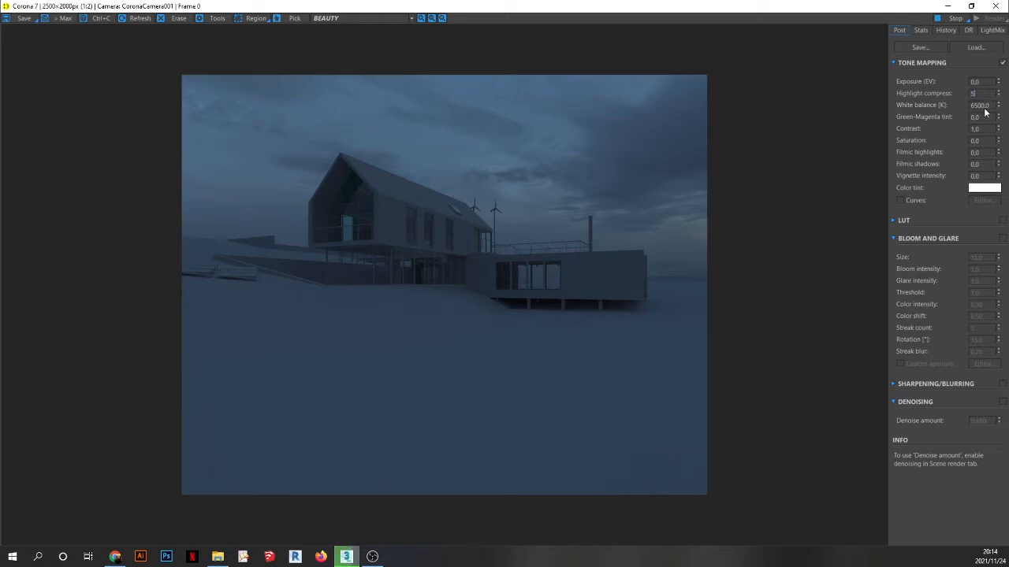
- Set the tone mapping to highlight compress 5, white balance 5500 K, contrast 1.80 and saturation -0.010
{"action": "key", "text": "Return"}
{"action": "type", "text": "5"}
{"action": "key", "text": "Return"}
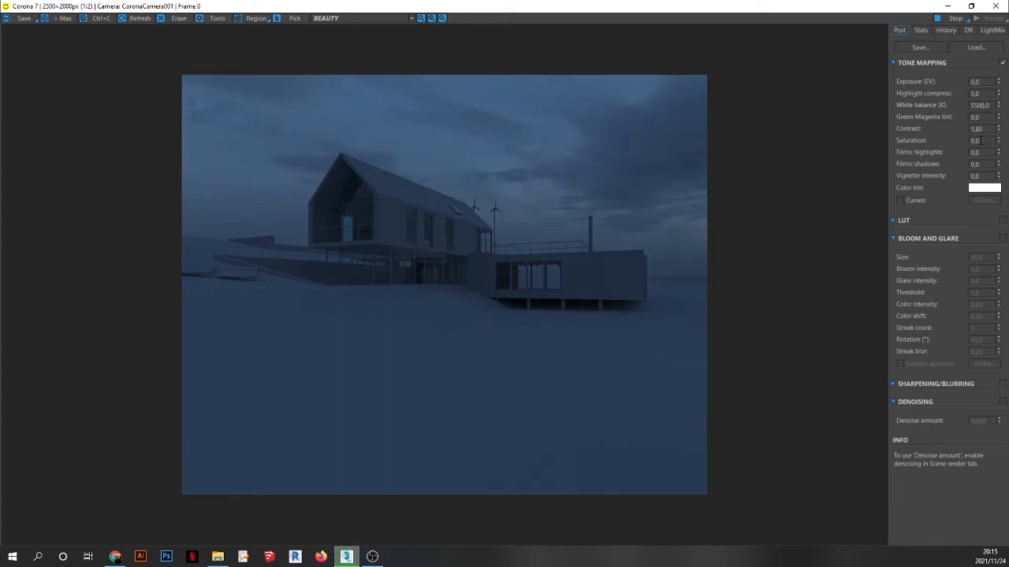
{"action": "double_click", "coordinate": [981, 140]}
{"action": "type", "text": "-0,010"}
- Inspect the tone-mapped render close up and as a whole, then close the frame buffer and cancel the render
{"action": "scroll", "coordinate": [426, 235], "scroll_direction": "up", "scroll_amount": 1}
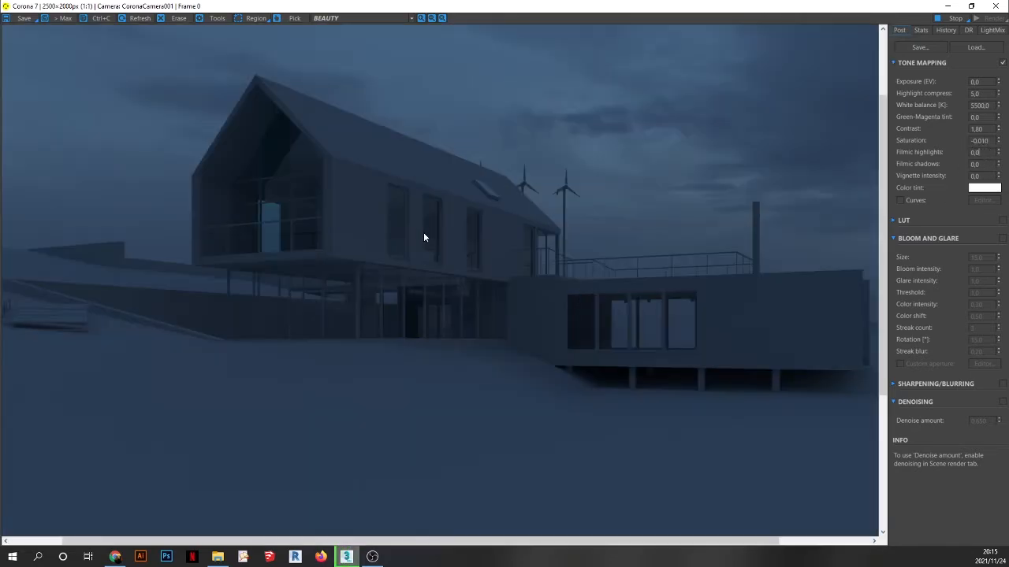
{"action": "scroll", "coordinate": [391, 203], "scroll_direction": "down", "scroll_amount": 2}
{"action": "scroll", "coordinate": [348, 184], "scroll_direction": "up", "scroll_amount": 2}
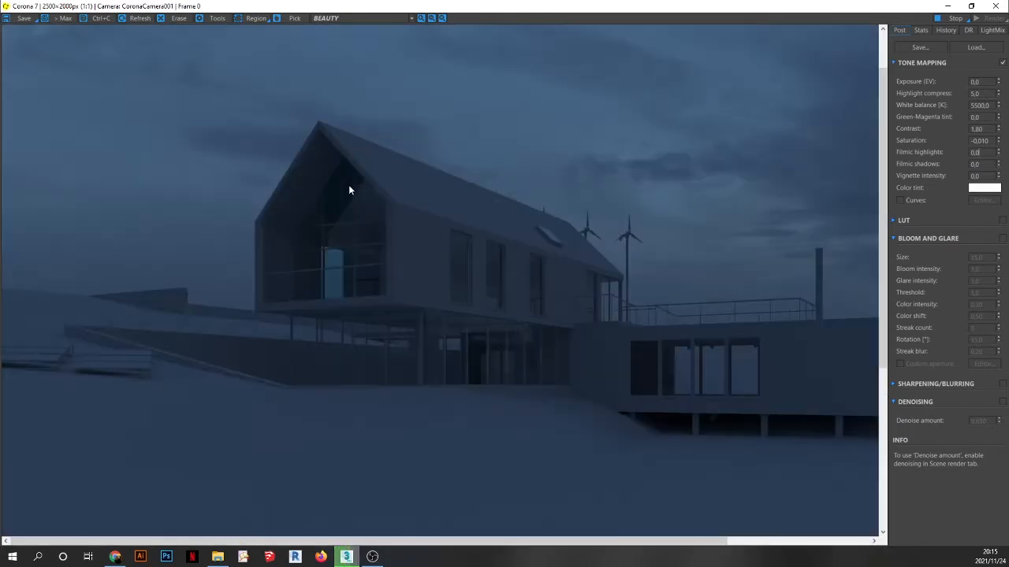
{"action": "scroll", "coordinate": [352, 189], "scroll_direction": "down", "scroll_amount": 1}
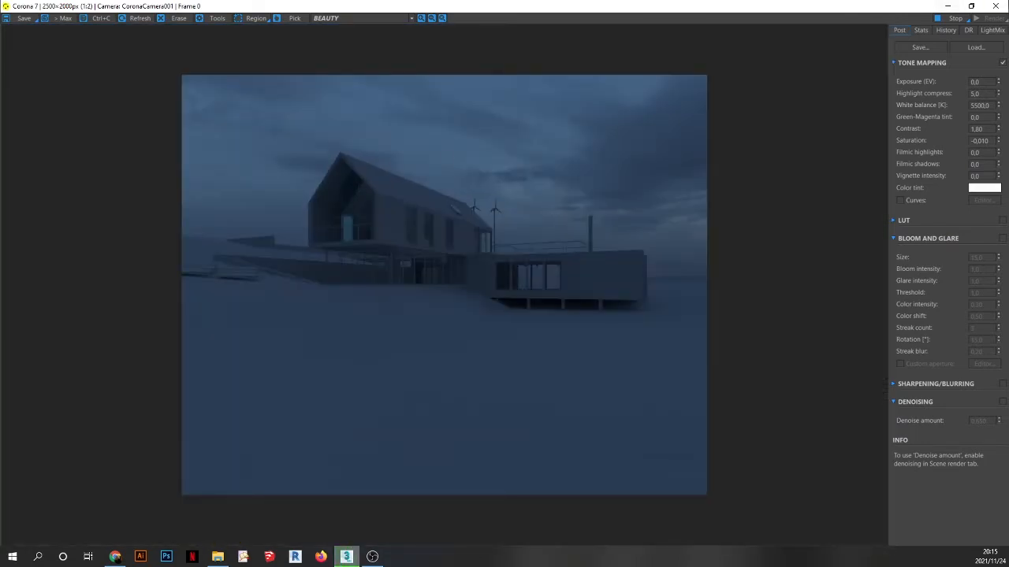
{"action": "left_click", "coordinate": [996, 5]}
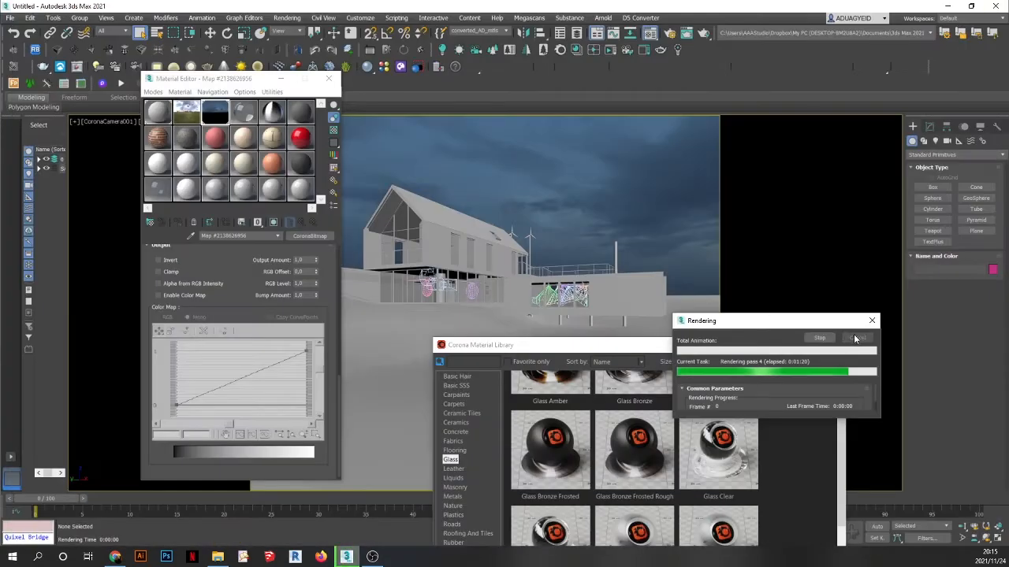
{"action": "left_click", "coordinate": [858, 338]}
- Return to the four-viewport layout with the Material Editor closed and start the interactive Corona render in its docked viewport
{"action": "key", "text": "alt+w"}
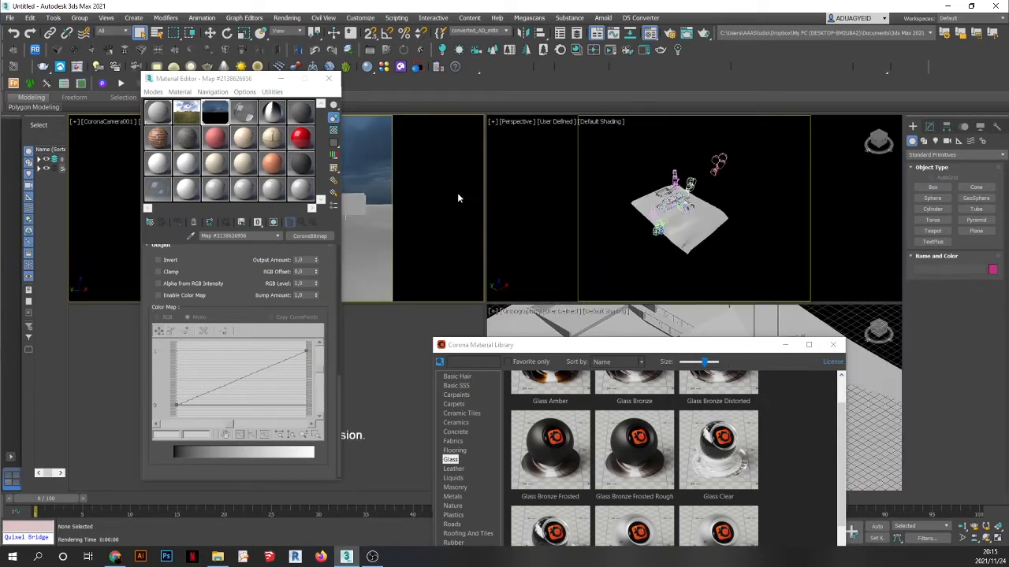
{"action": "left_click", "coordinate": [268, 79]}
{"action": "key", "text": "m"}
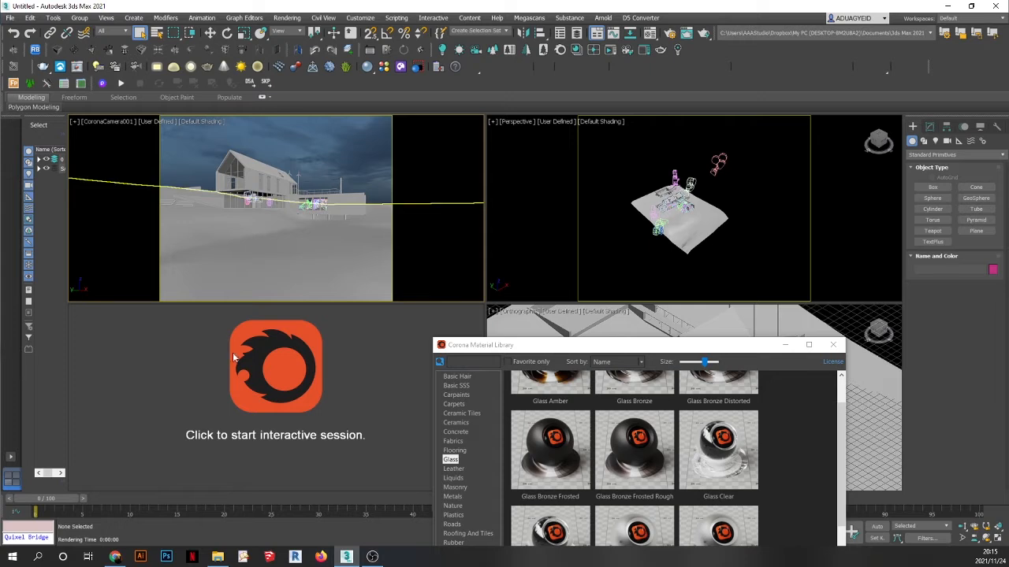
{"action": "left_click_drag", "start_coordinate": [539, 350], "coordinate": [610, 331]}
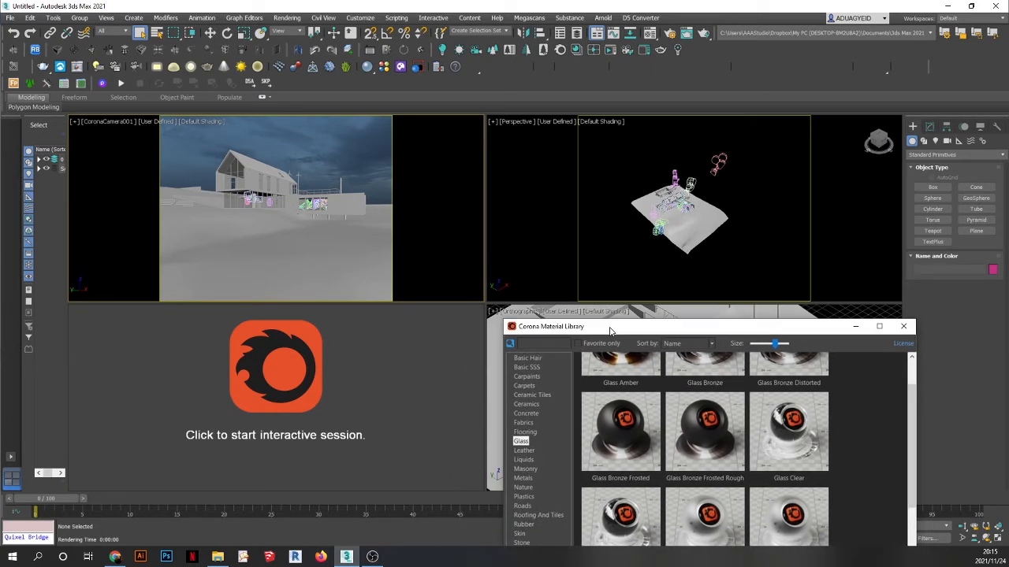
{"action": "left_click", "coordinate": [397, 366]}
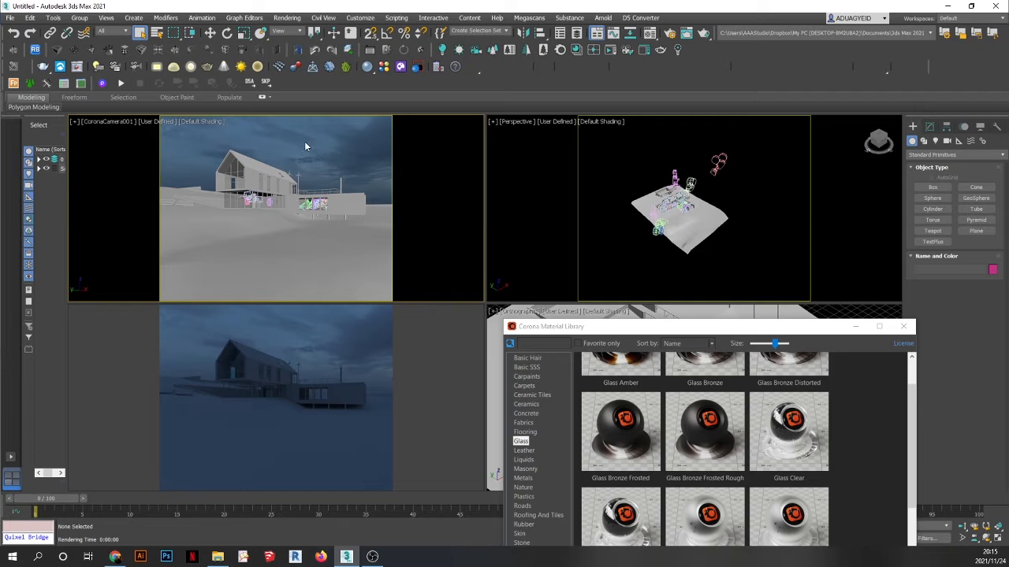
- Move the Corona Material Library clear of the viewports and make the camera view active for the interactive render
{"action": "left_click", "coordinate": [510, 122]}
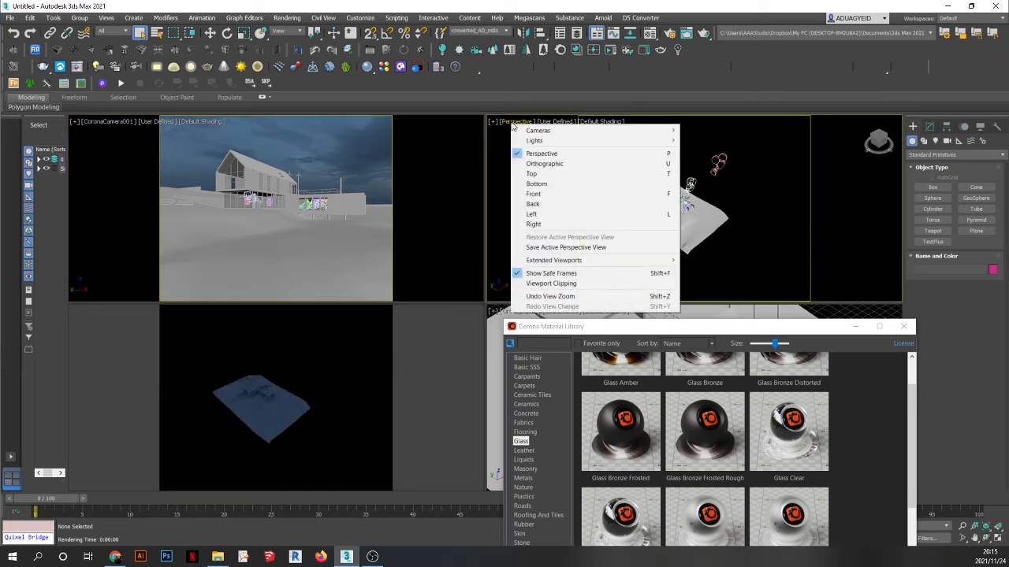
{"action": "left_click", "coordinate": [292, 353]}
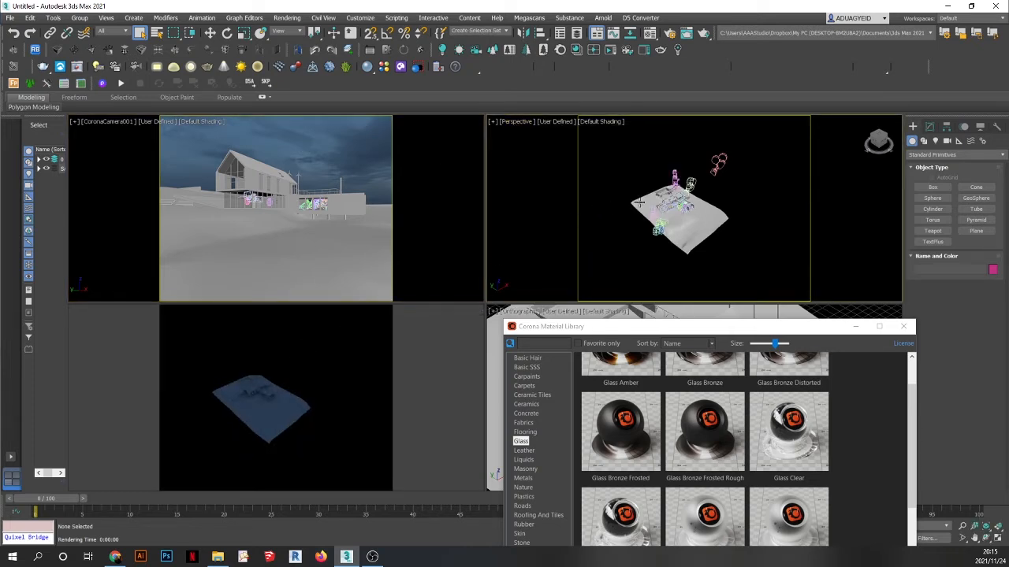
{"action": "left_click_drag", "start_coordinate": [572, 329], "coordinate": [532, 490]}
{"action": "left_click", "coordinate": [258, 417]}
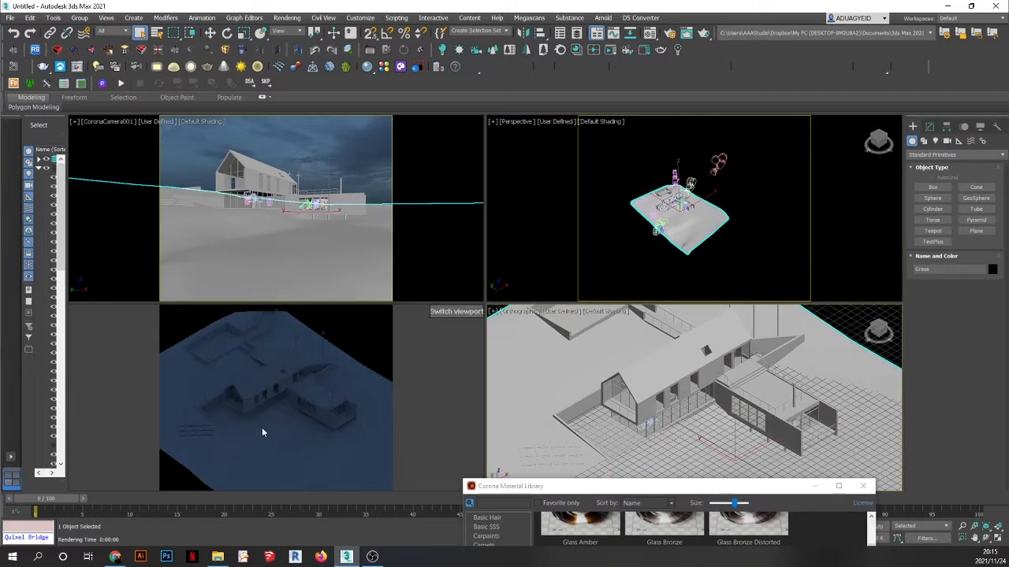
{"action": "left_click", "coordinate": [331, 164]}
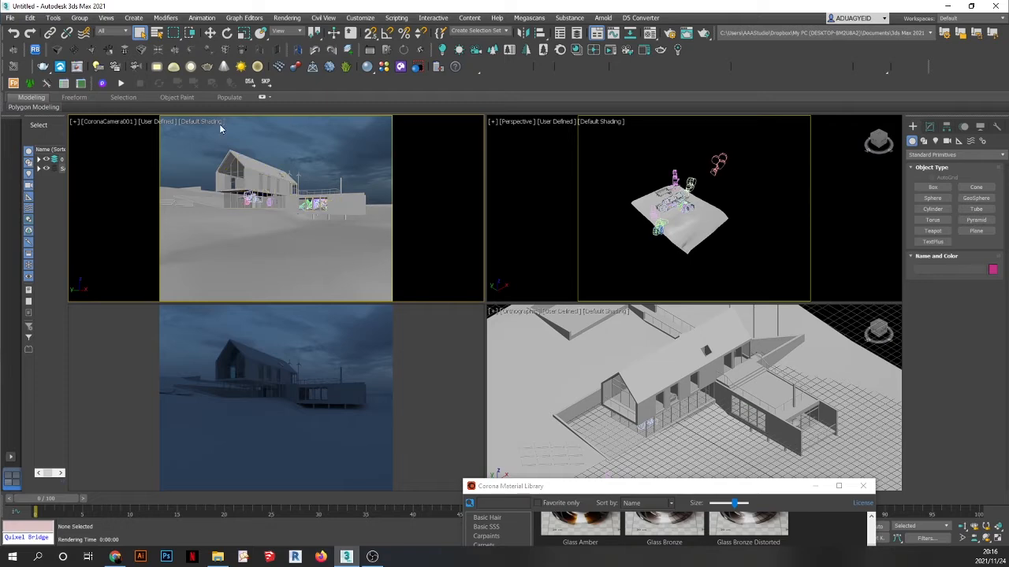
{"action": "left_click", "coordinate": [287, 18]}
{"action": "left_click", "coordinate": [300, 79]}
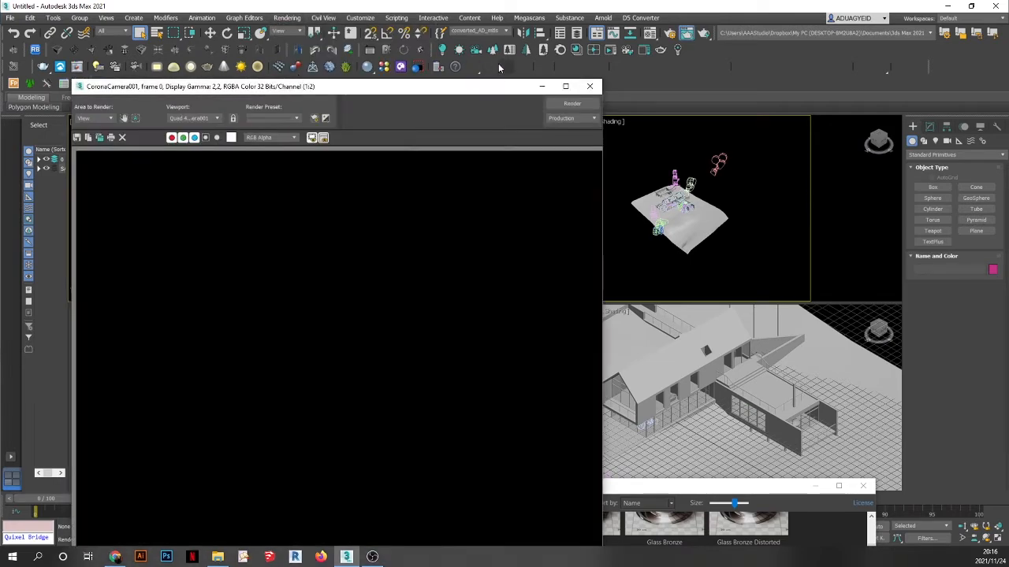
{"action": "left_click", "coordinate": [590, 83]}
- Lock the view to render to Quad 4 - CoronaCamera001 in the Render Setup and close the setup
{"action": "left_click", "coordinate": [291, 18]}
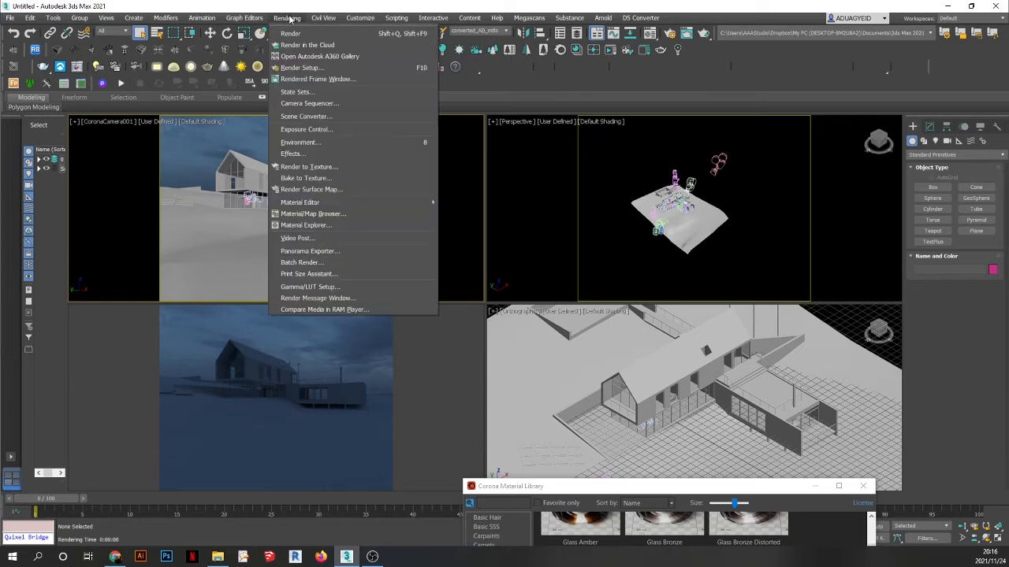
{"action": "left_click", "coordinate": [311, 68]}
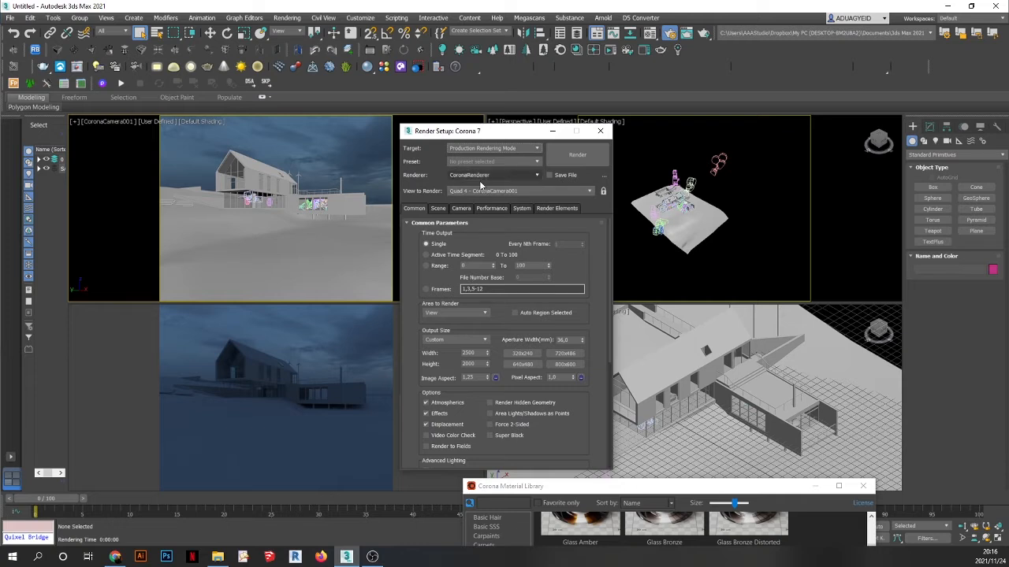
{"action": "left_click", "coordinate": [603, 192]}
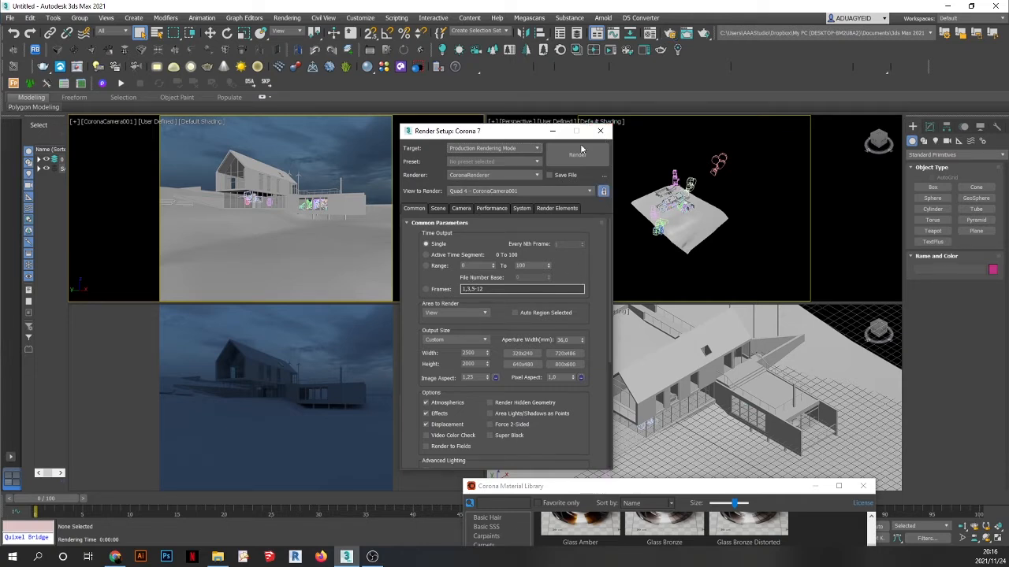
{"action": "left_click", "coordinate": [599, 131]}
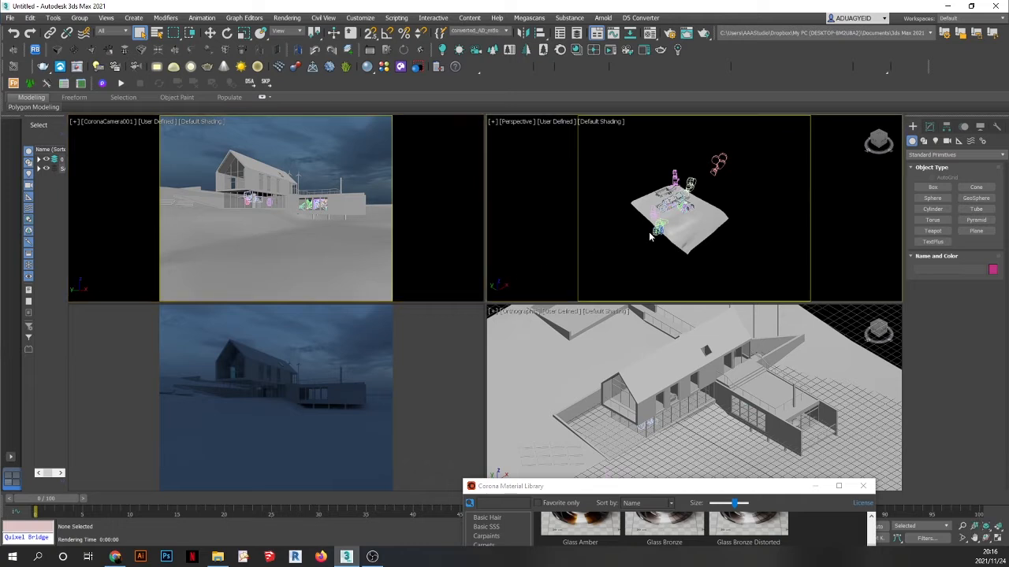
- Change the Perspective viewport to a Top view with Wireframe Override shading
{"action": "left_click", "coordinate": [534, 359]}
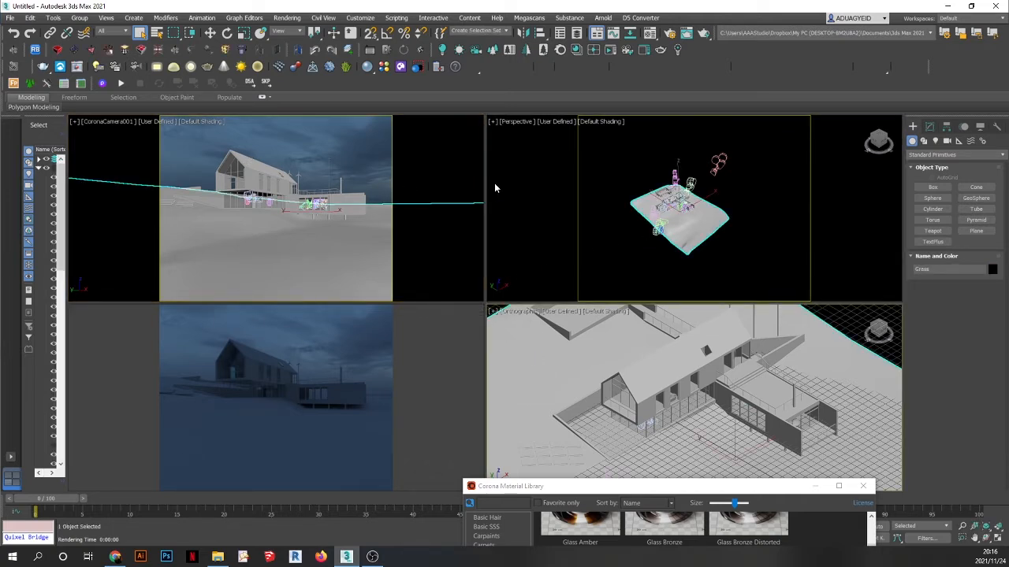
{"action": "left_click", "coordinate": [528, 159]}
{"action": "left_click", "coordinate": [522, 122]}
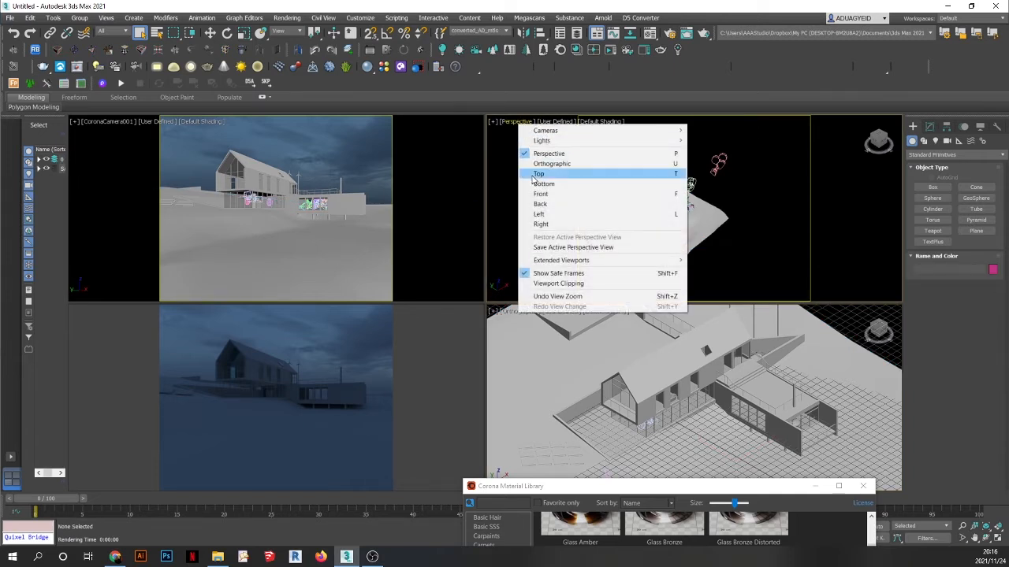
{"action": "left_click", "coordinate": [628, 183]}
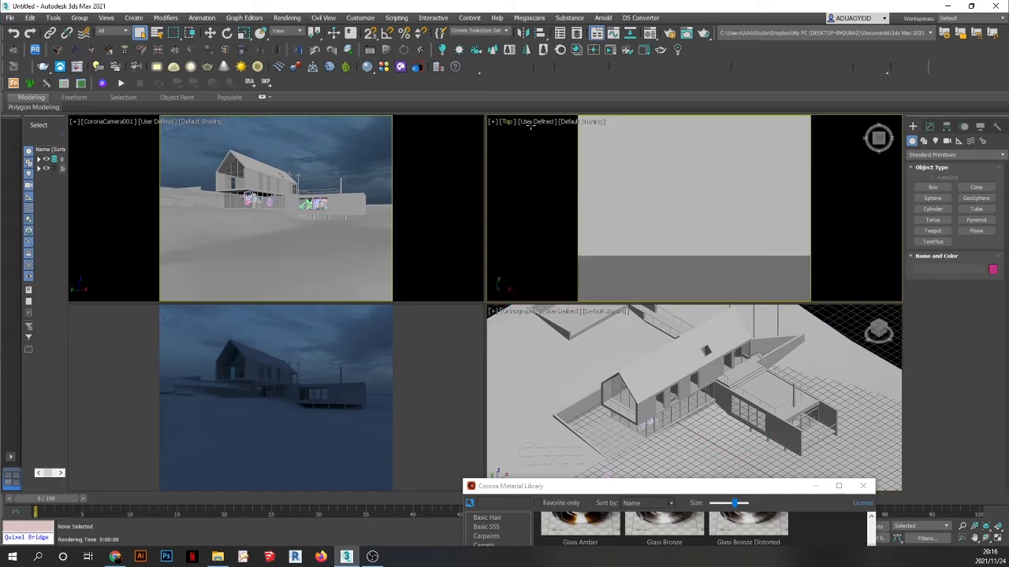
{"action": "left_click", "coordinate": [589, 123]}
{"action": "left_click", "coordinate": [630, 215]}
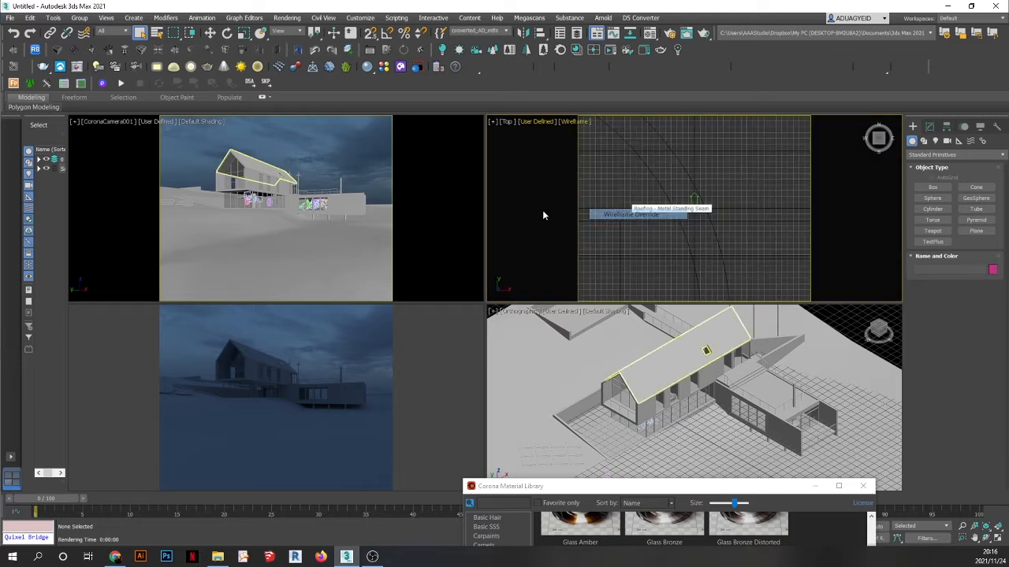
- Turn off safe frames in the Top viewport and bring the whole house plan into view
{"action": "left_click", "coordinate": [518, 125]}
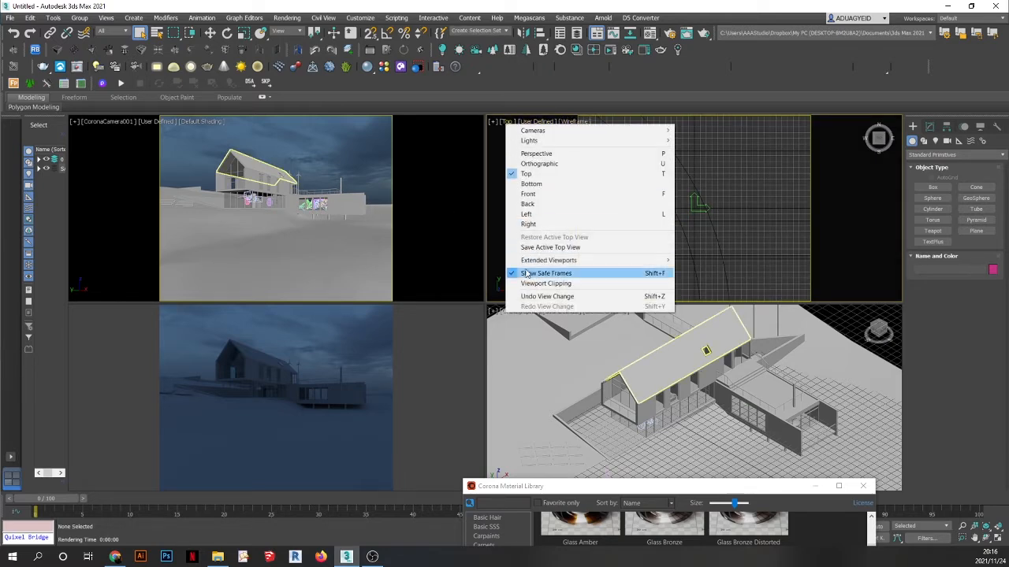
{"action": "left_click", "coordinate": [552, 335]}
{"action": "scroll", "coordinate": [597, 202], "scroll_direction": "down", "scroll_amount": 10}
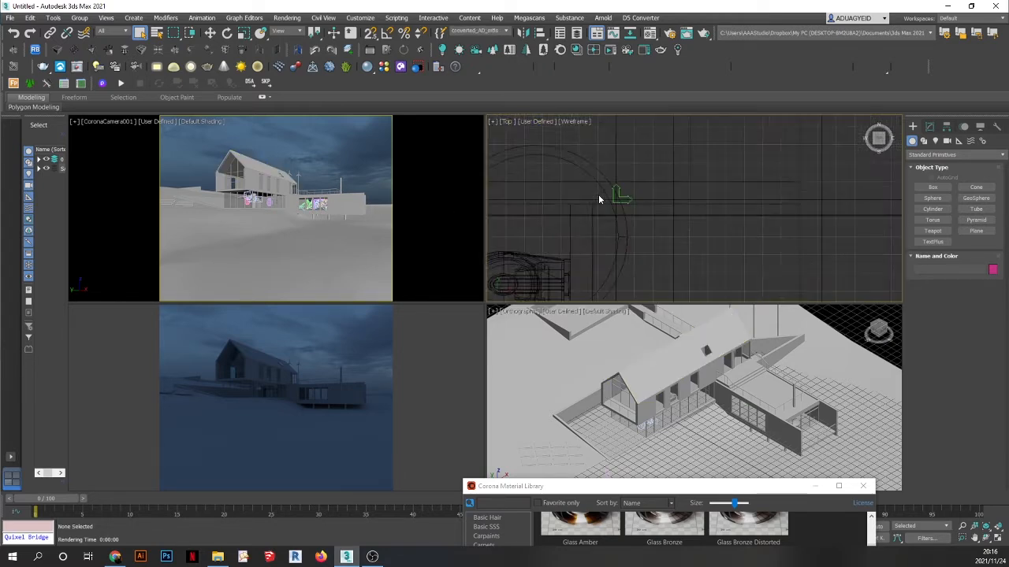
{"action": "middle_click_drag", "start_coordinate": [600, 190], "coordinate": [665, 172]}
{"action": "scroll", "coordinate": [665, 173], "scroll_direction": "down", "scroll_amount": 6}
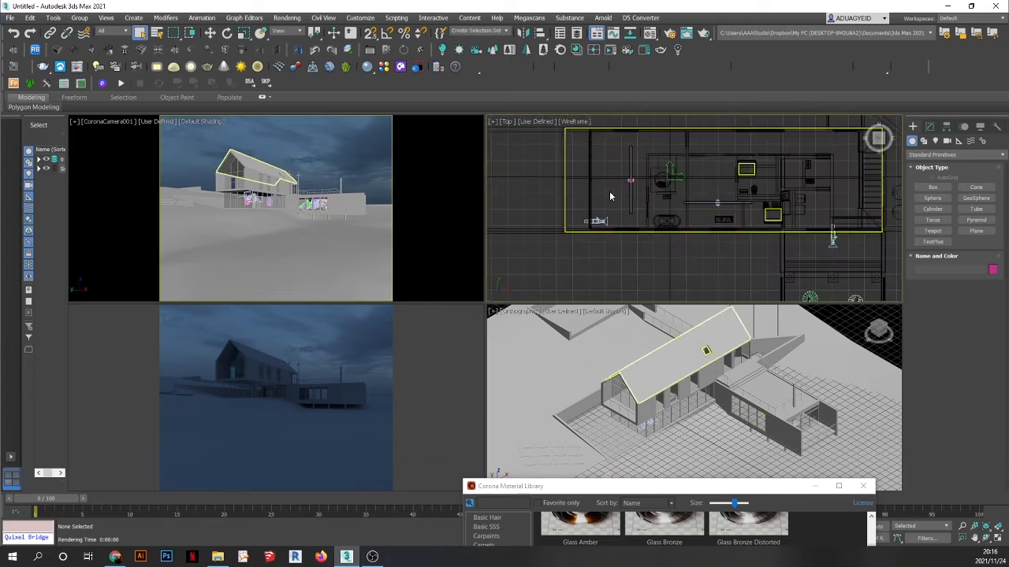
- Select the imported pendant light in the Top view, extend the selection with Select Similar, and delete all the matching lights
{"action": "scroll", "coordinate": [602, 199], "scroll_direction": "down", "scroll_amount": 3}
{"action": "middle_click_drag", "start_coordinate": [600, 246], "coordinate": [651, 207]}
{"action": "scroll", "coordinate": [665, 200], "scroll_direction": "down", "scroll_amount": 4}
{"action": "scroll", "coordinate": [649, 207], "scroll_direction": "up", "scroll_amount": 2}
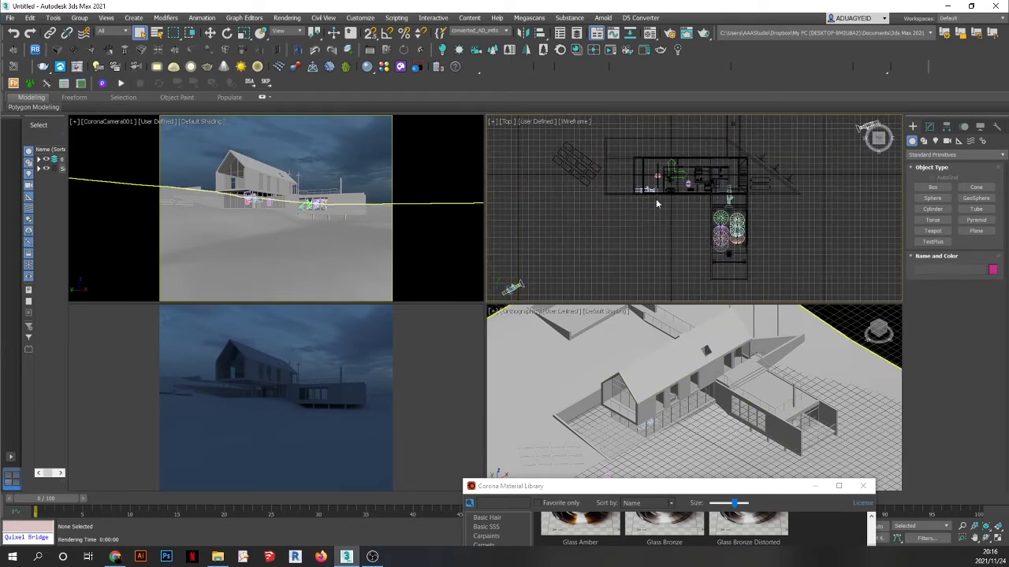
{"action": "scroll", "coordinate": [650, 207], "scroll_direction": "up", "scroll_amount": 5}
{"action": "scroll", "coordinate": [643, 203], "scroll_direction": "up", "scroll_amount": 8}
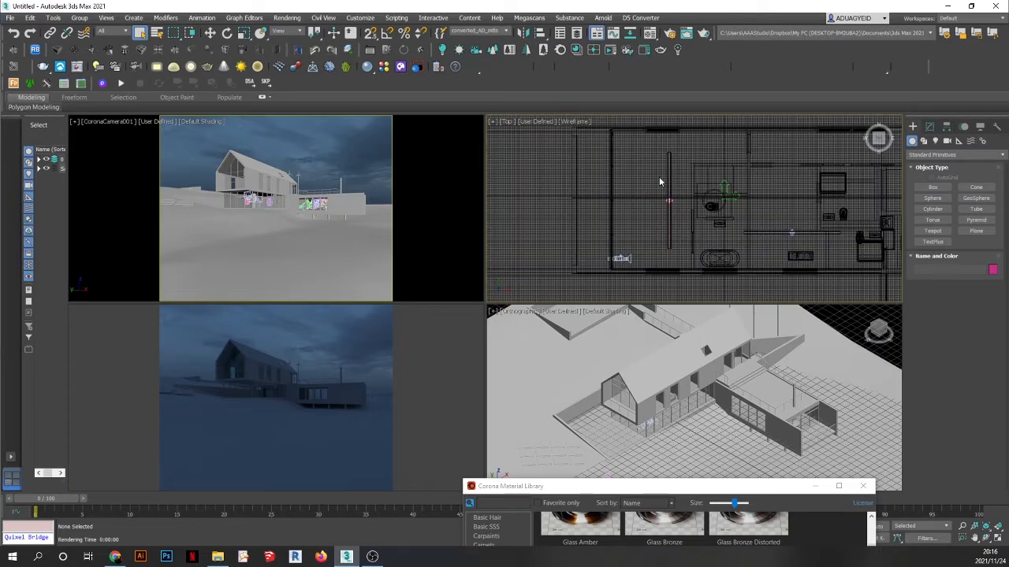
{"action": "scroll", "coordinate": [658, 226], "scroll_direction": "up", "scroll_amount": 2}
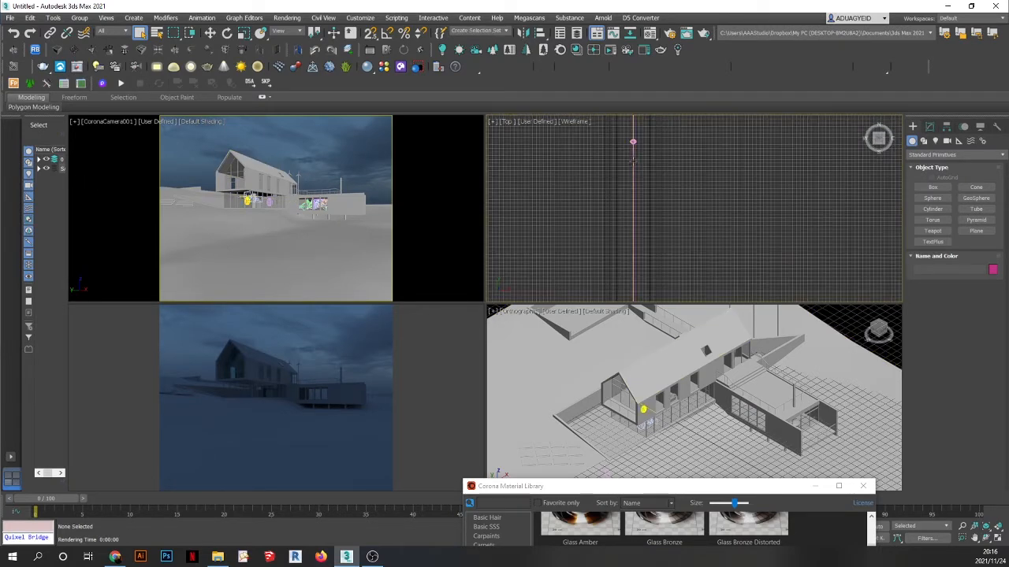
{"action": "left_click", "coordinate": [633, 143]}
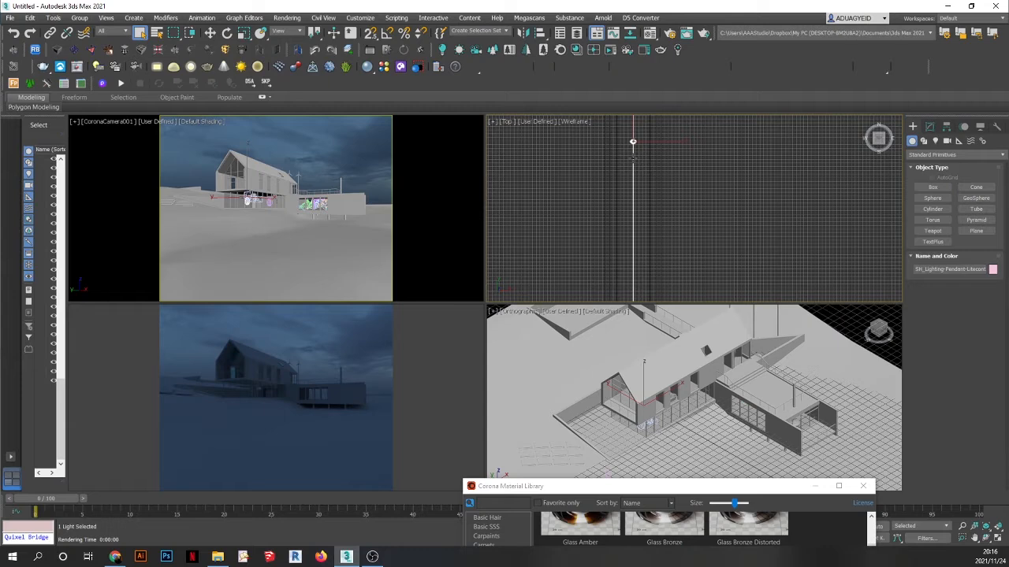
{"action": "right_click", "coordinate": [633, 158]}
{"action": "left_click", "coordinate": [772, 216]}
{"action": "scroll", "coordinate": [697, 198], "scroll_direction": "down", "scroll_amount": 4}
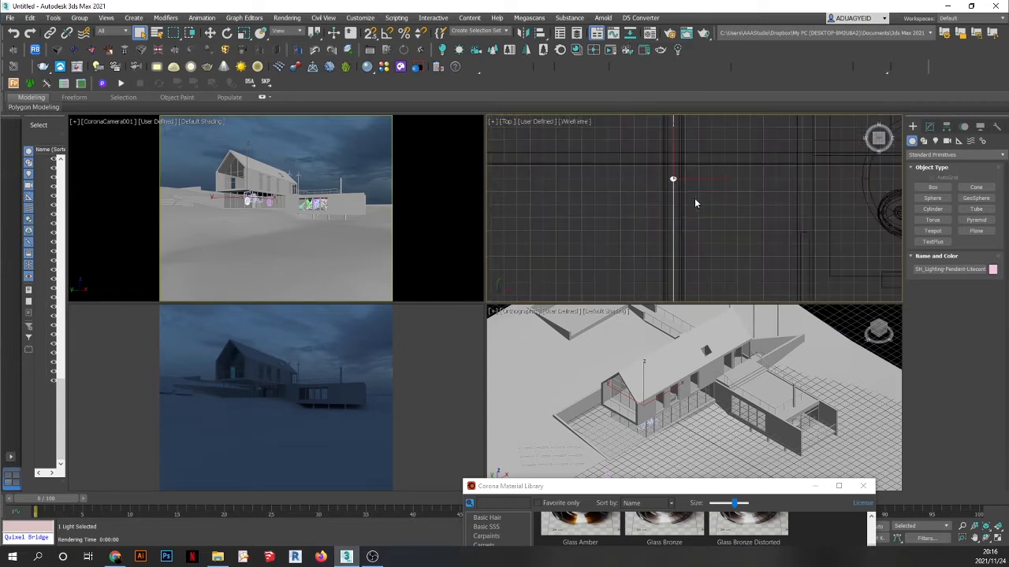
{"action": "scroll", "coordinate": [695, 198], "scroll_direction": "down", "scroll_amount": 4}
{"action": "middle_click_drag", "start_coordinate": [706, 199], "coordinate": [631, 200]}
{"action": "scroll", "coordinate": [630, 200], "scroll_direction": "up", "scroll_amount": 3}
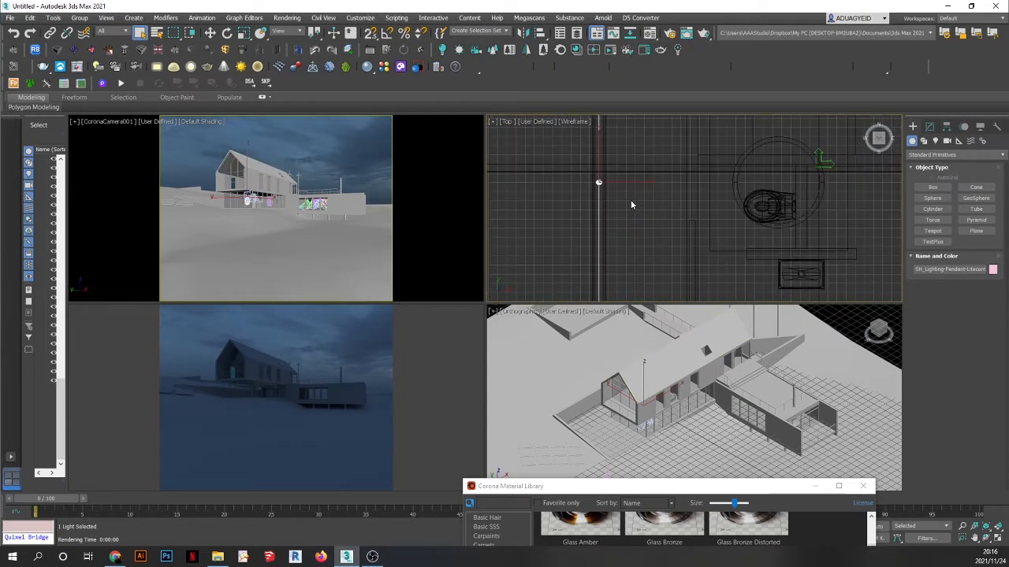
{"action": "scroll", "coordinate": [584, 184], "scroll_direction": "up", "scroll_amount": 6}
{"action": "left_click", "coordinate": [734, 194]}
{"action": "left_click", "coordinate": [644, 176]}
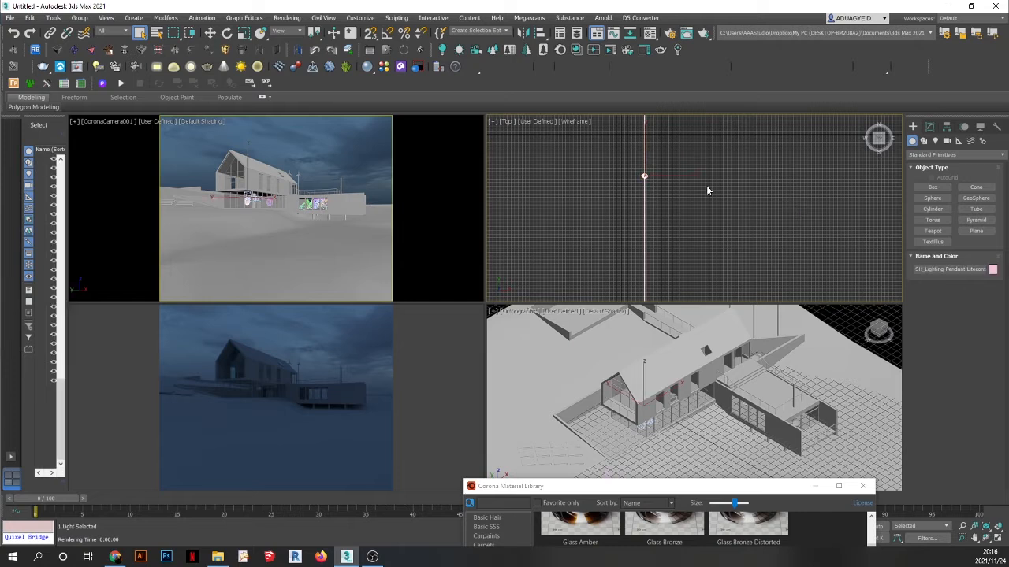
{"action": "right_click", "coordinate": [712, 181]}
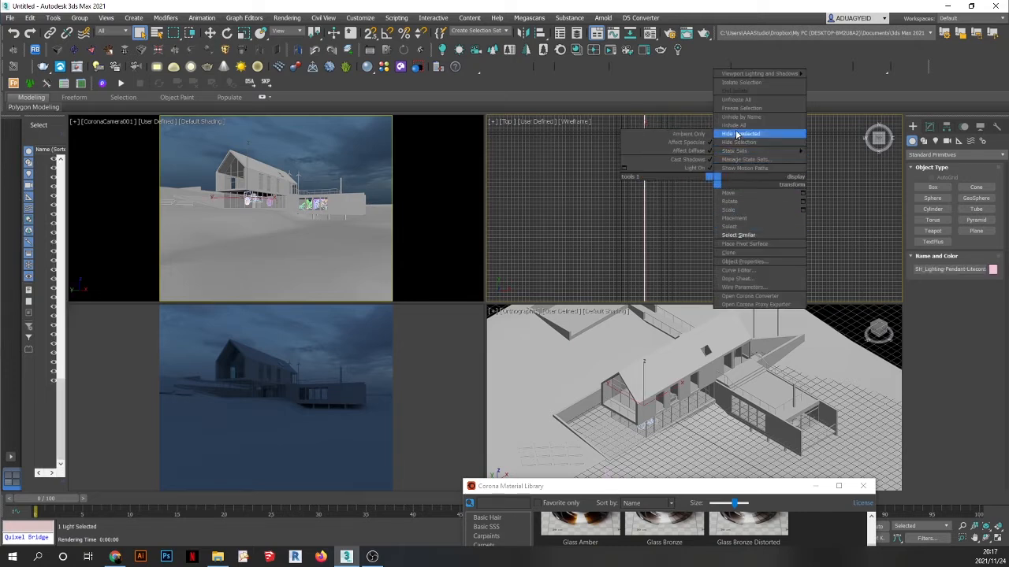
{"action": "left_click", "coordinate": [738, 235]}
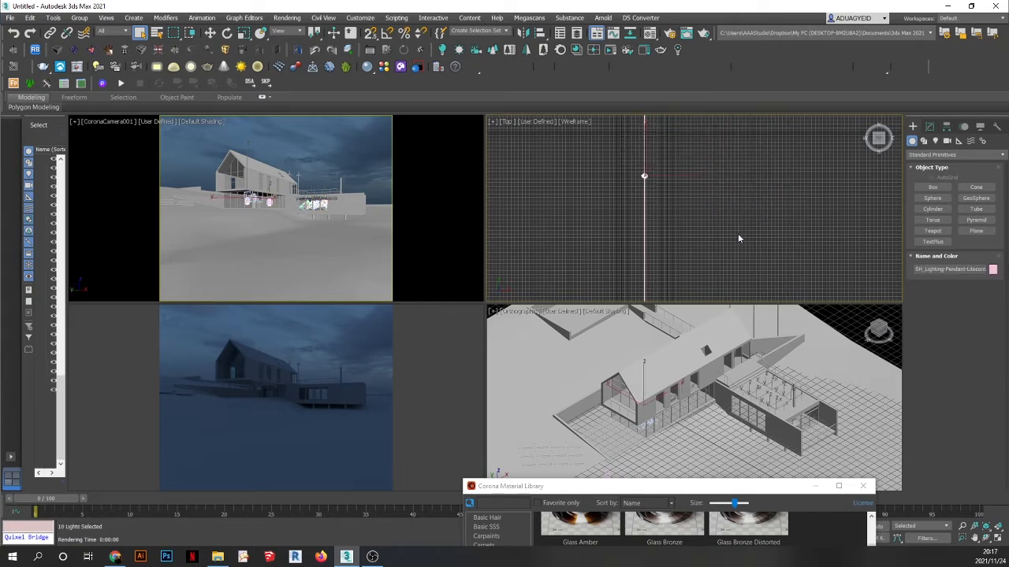
{"action": "scroll", "coordinate": [640, 204], "scroll_direction": "down", "scroll_amount": 5}
{"action": "scroll", "coordinate": [646, 207], "scroll_direction": "down", "scroll_amount": 4}
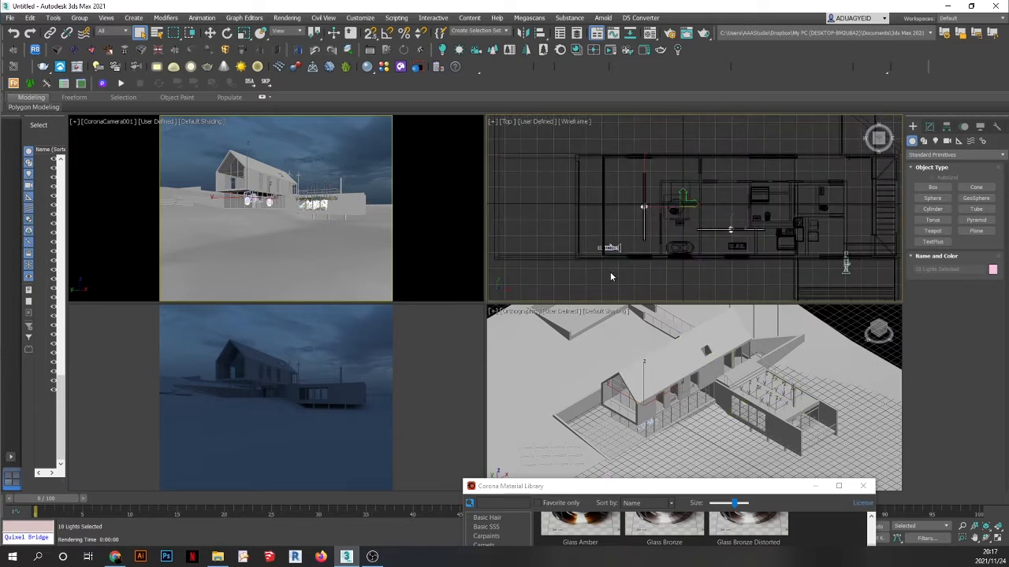
{"action": "scroll", "coordinate": [654, 207], "scroll_direction": "down", "scroll_amount": 3}
{"action": "key", "text": "ctrl+d"}
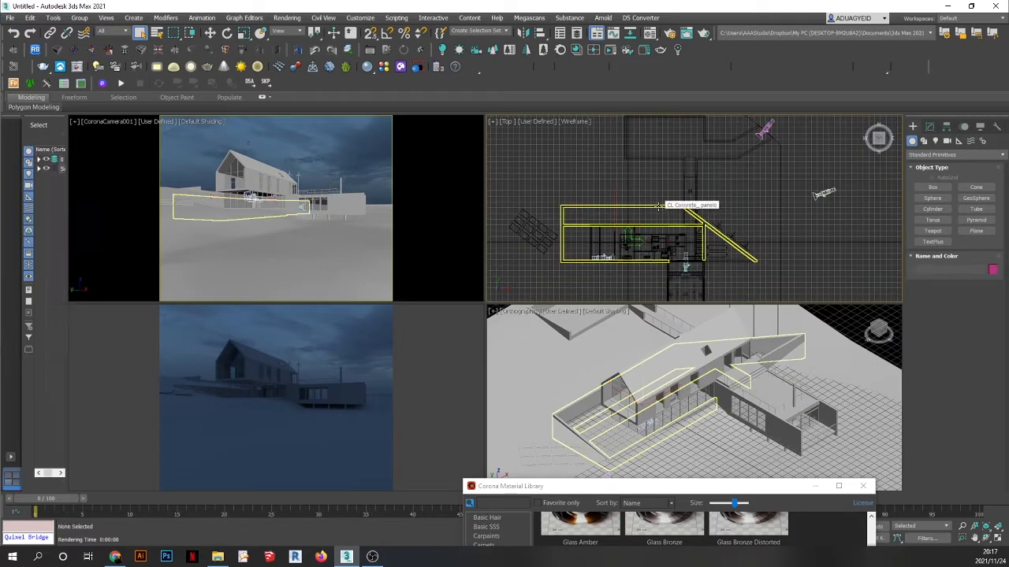
- Create a rectangular CoronaLight over the long vertical pendant fixture in the Top view, about 65 mm wide and 4189 mm high, and deselect it
{"action": "scroll", "coordinate": [630, 254], "scroll_direction": "up", "scroll_amount": 5}
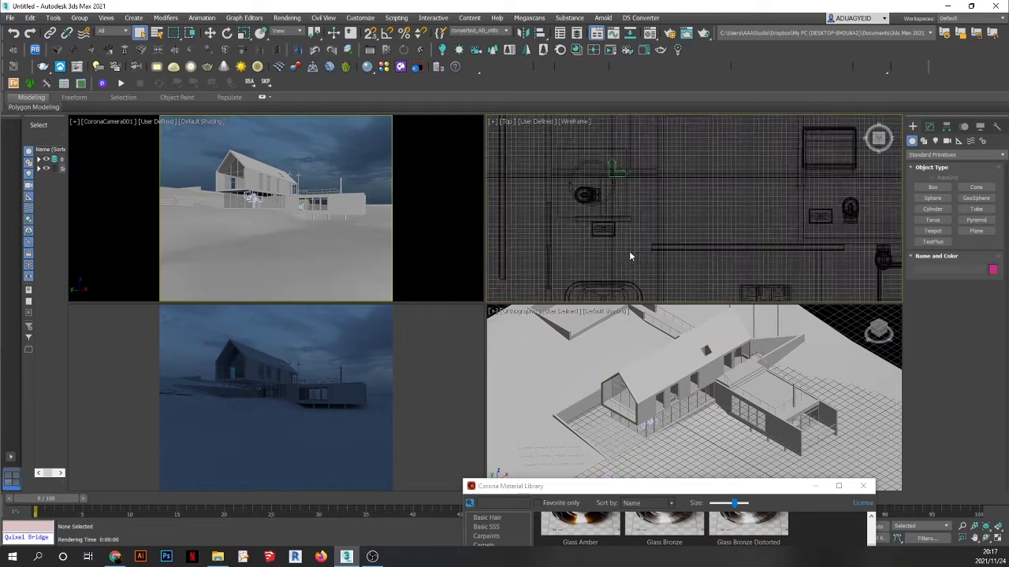
{"action": "scroll", "coordinate": [658, 195], "scroll_direction": "down", "scroll_amount": 5}
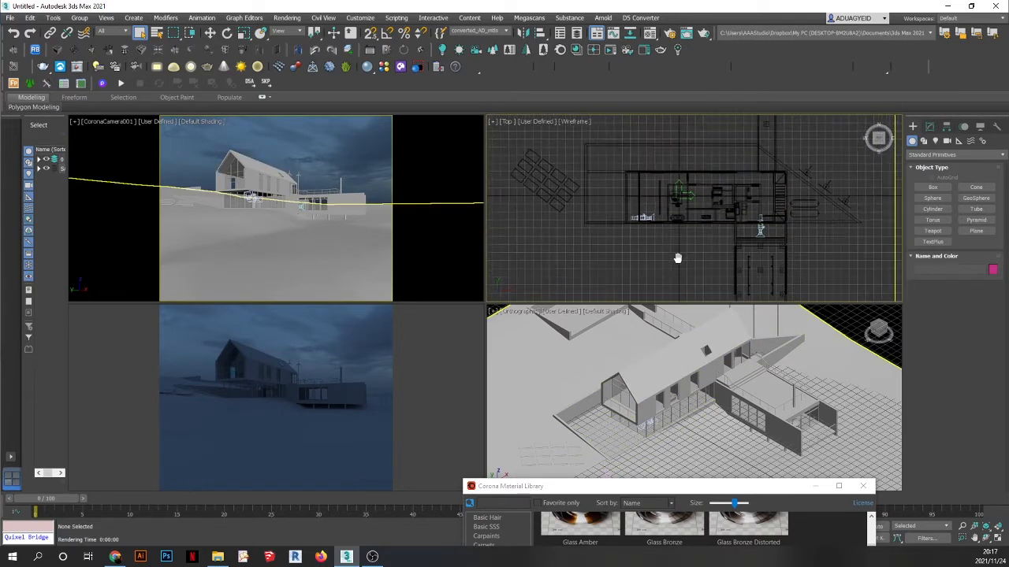
{"action": "left_click", "coordinate": [936, 141]}
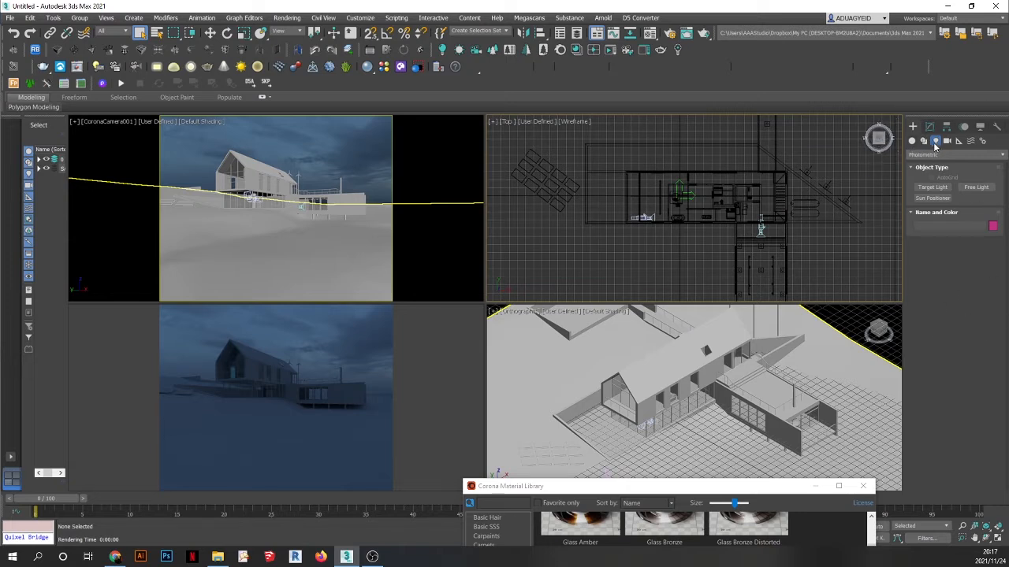
{"action": "left_click", "coordinate": [938, 155]}
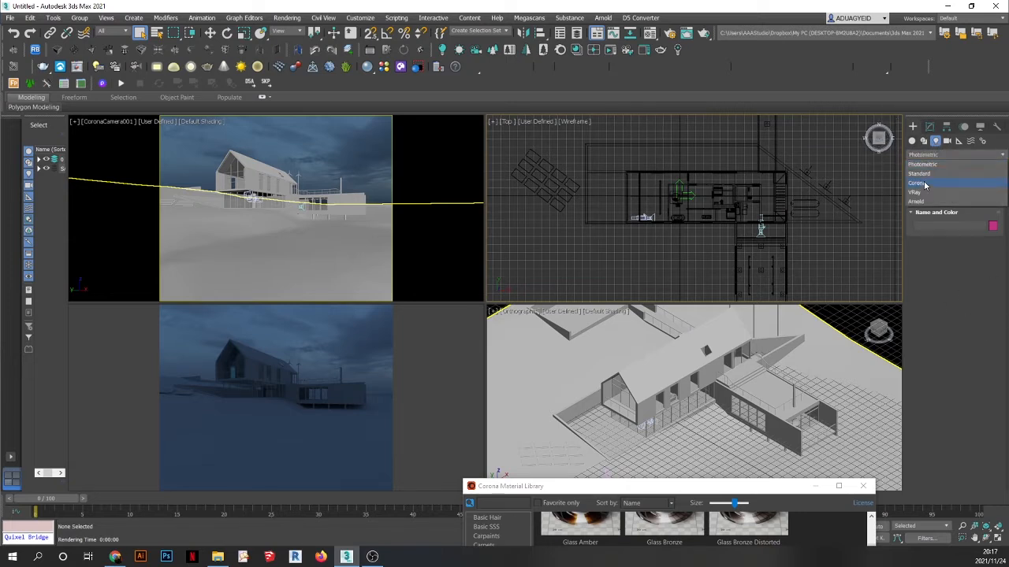
{"action": "left_click", "coordinate": [923, 186]}
{"action": "left_click", "coordinate": [931, 186]}
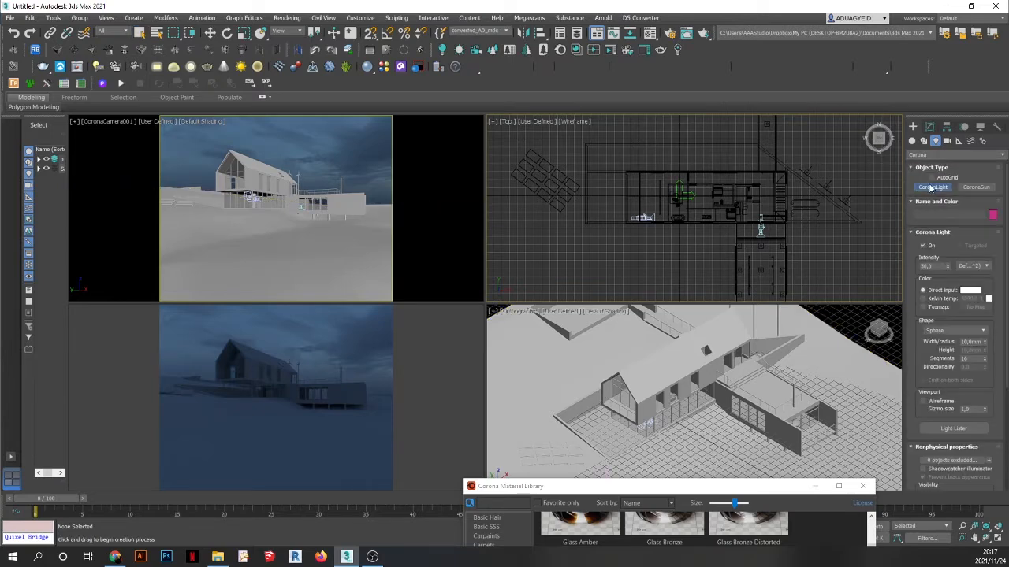
{"action": "left_click", "coordinate": [954, 330]}
{"action": "left_click", "coordinate": [941, 348]}
{"action": "scroll", "coordinate": [622, 194], "scroll_direction": "up", "scroll_amount": 2}
{"action": "scroll", "coordinate": [670, 139], "scroll_direction": "up", "scroll_amount": 3}
{"action": "scroll", "coordinate": [667, 140], "scroll_direction": "down", "scroll_amount": 2}
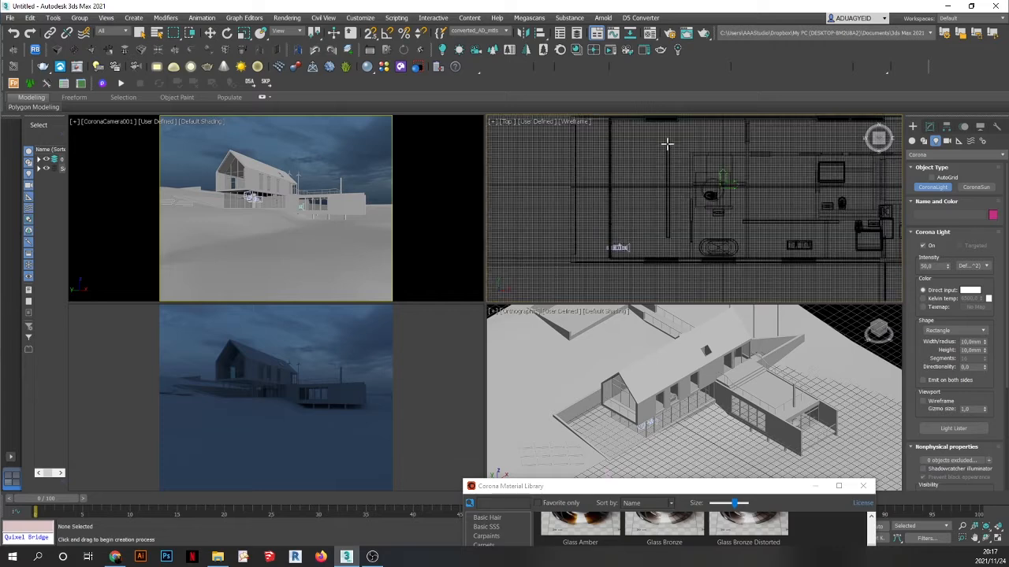
{"action": "scroll", "coordinate": [667, 140], "scroll_direction": "up", "scroll_amount": 2}
{"action": "scroll", "coordinate": [667, 141], "scroll_direction": "down", "scroll_amount": 2}
{"action": "left_click_drag", "start_coordinate": [667, 143], "coordinate": [666, 275]}
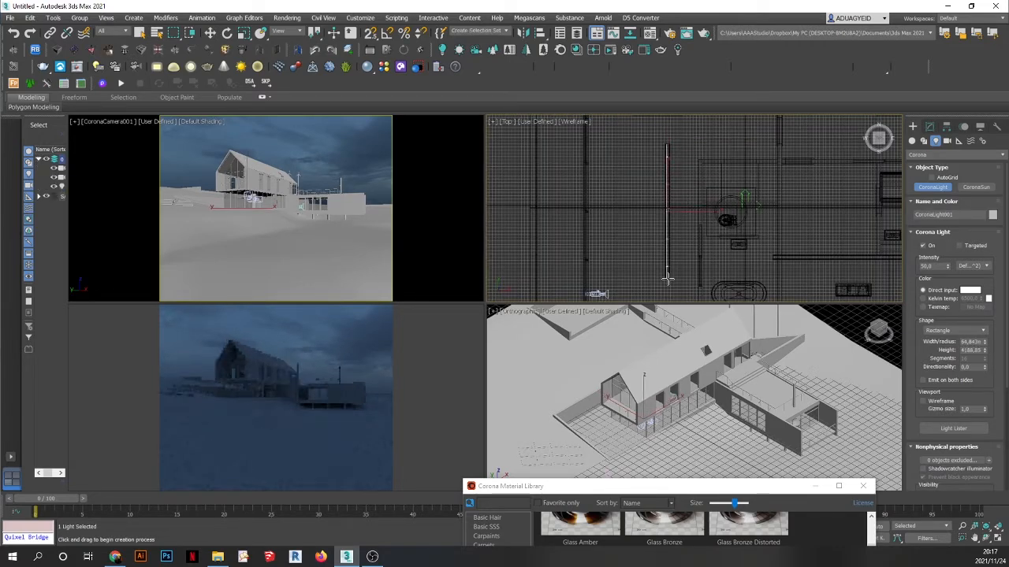
{"action": "left_click", "coordinate": [139, 32]}
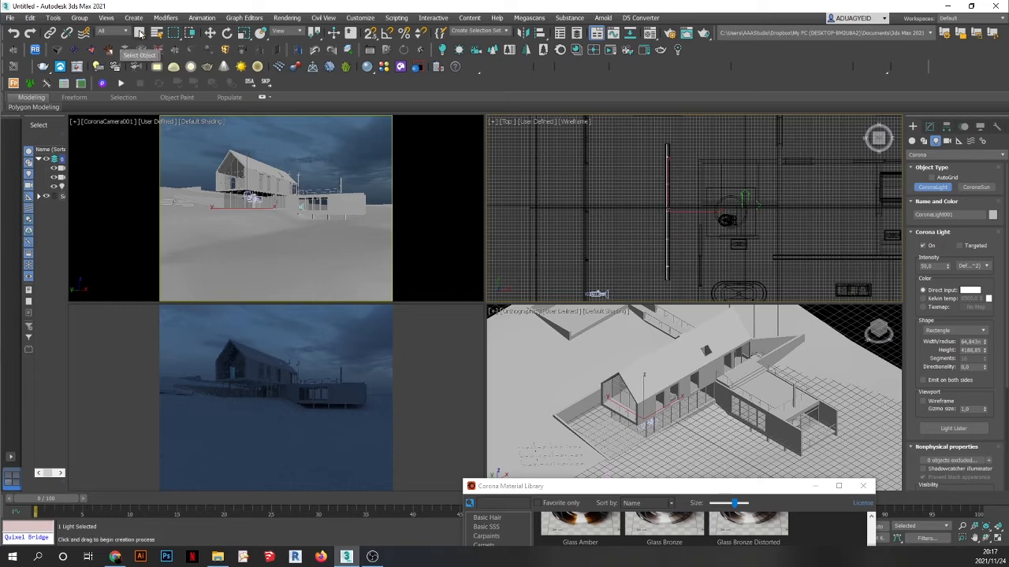
{"action": "left_click", "coordinate": [630, 197]}
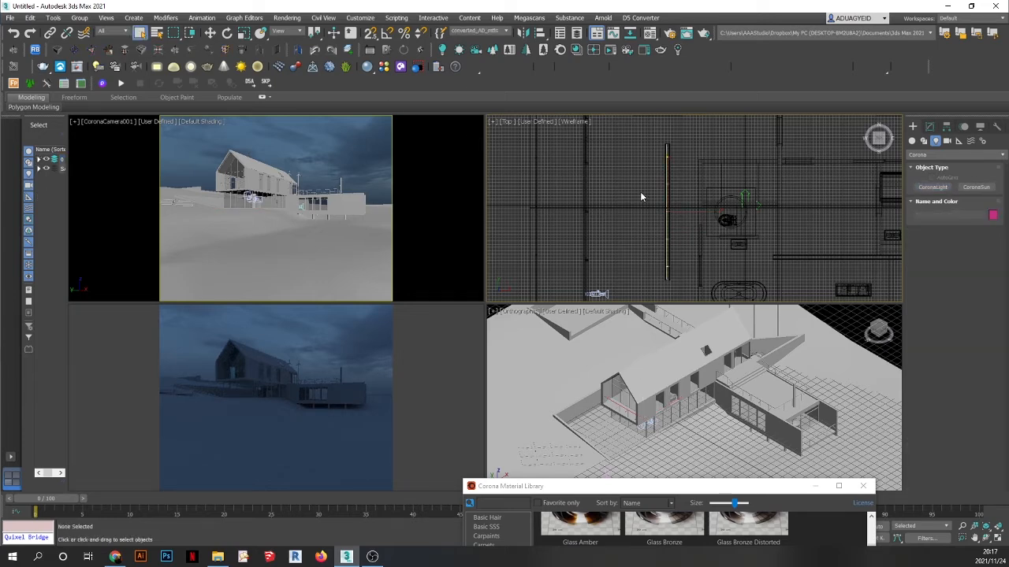
- Change the Top viewport to a Left view and raise the new CoronaLight to just below the pendant fixture
{"action": "left_click", "coordinate": [505, 122]}
{"action": "left_click", "coordinate": [525, 215]}
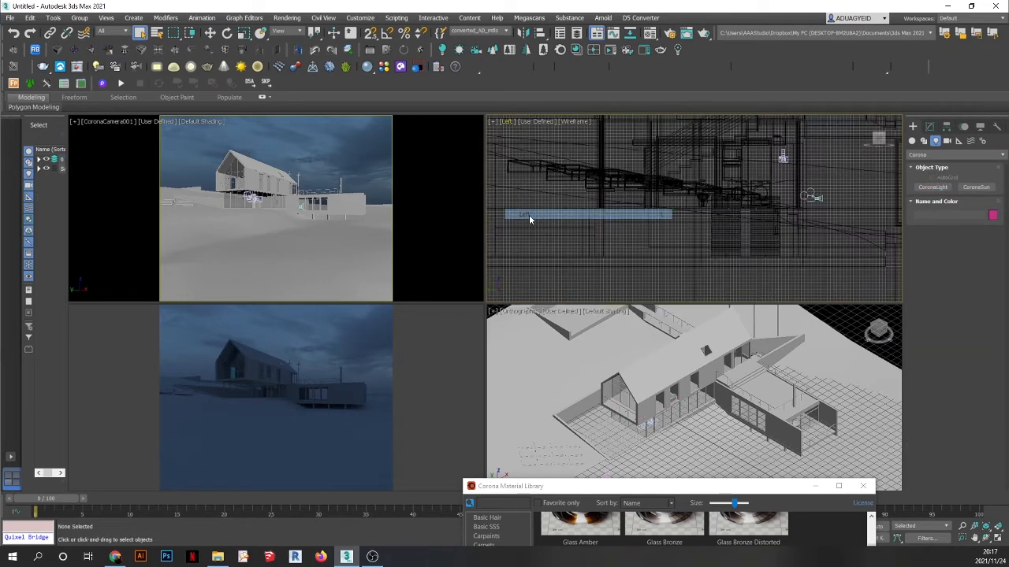
{"action": "scroll", "coordinate": [753, 227], "scroll_direction": "up", "scroll_amount": 5}
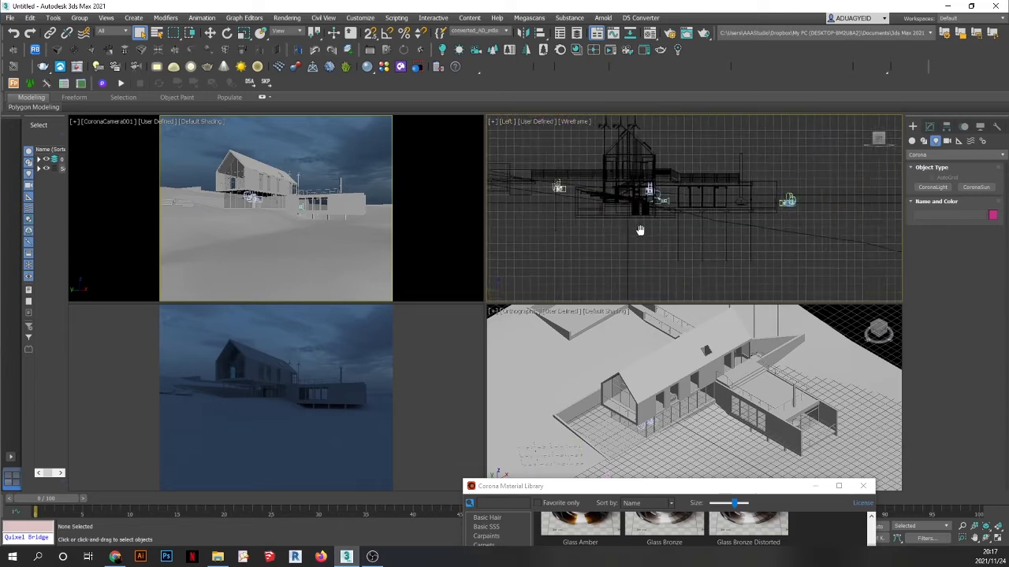
{"action": "scroll", "coordinate": [739, 212], "scroll_direction": "down", "scroll_amount": 3}
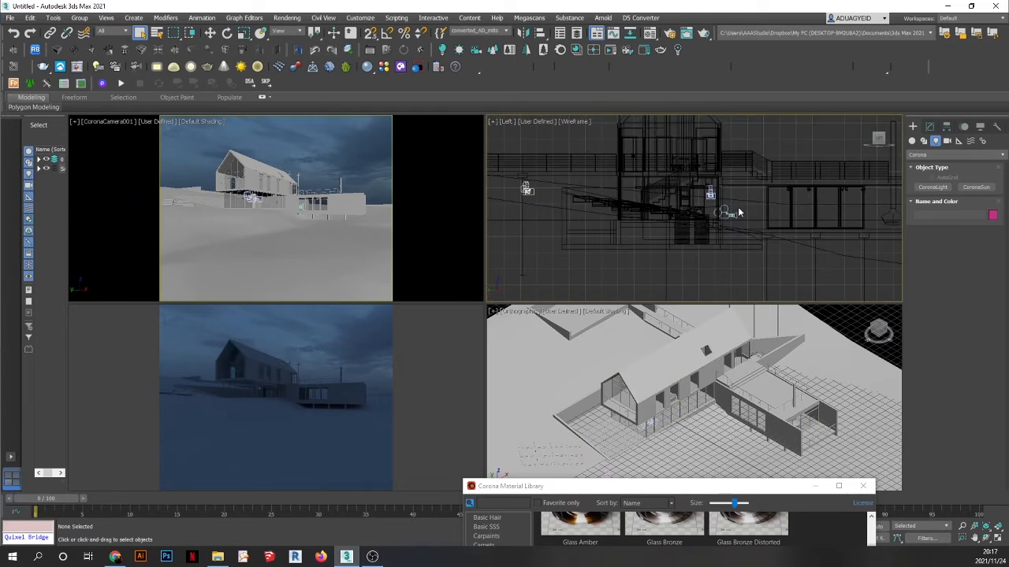
{"action": "left_click", "coordinate": [735, 211]}
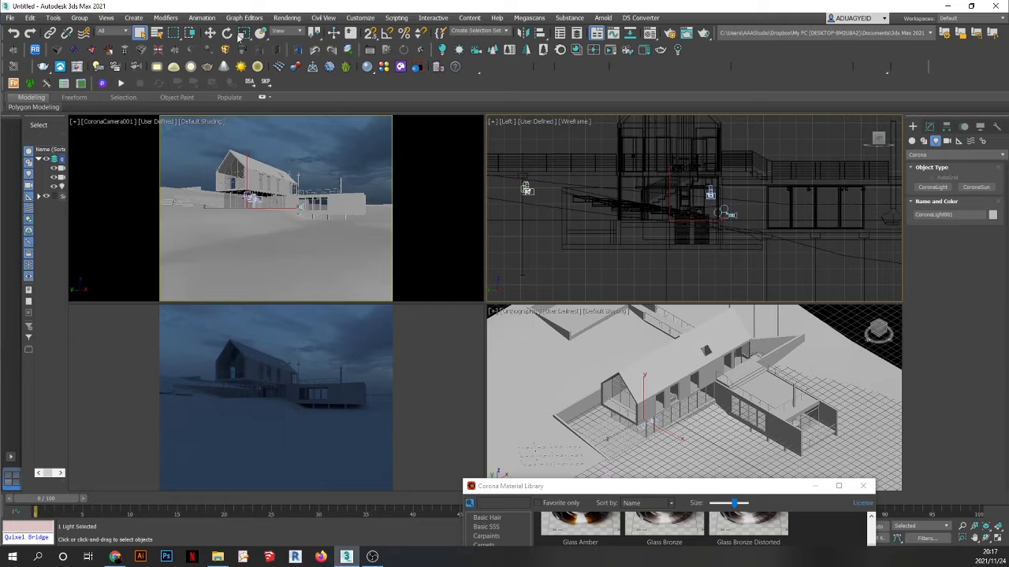
{"action": "left_click", "coordinate": [210, 33]}
{"action": "scroll", "coordinate": [670, 208], "scroll_direction": "up", "scroll_amount": 2}
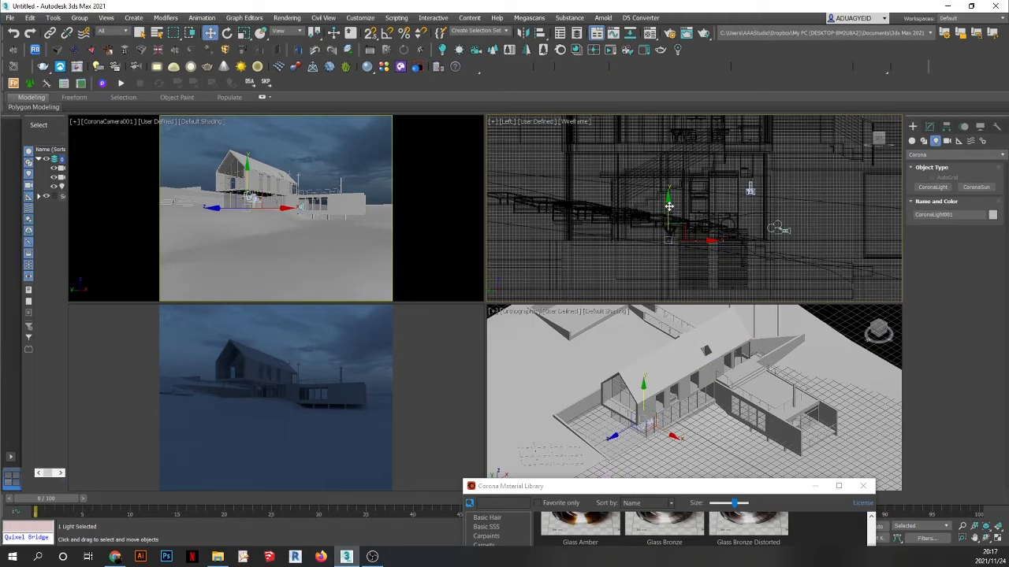
{"action": "left_click_drag", "start_coordinate": [669, 167], "coordinate": [669, 136]}
{"action": "scroll", "coordinate": [669, 148], "scroll_direction": "up", "scroll_amount": 2}
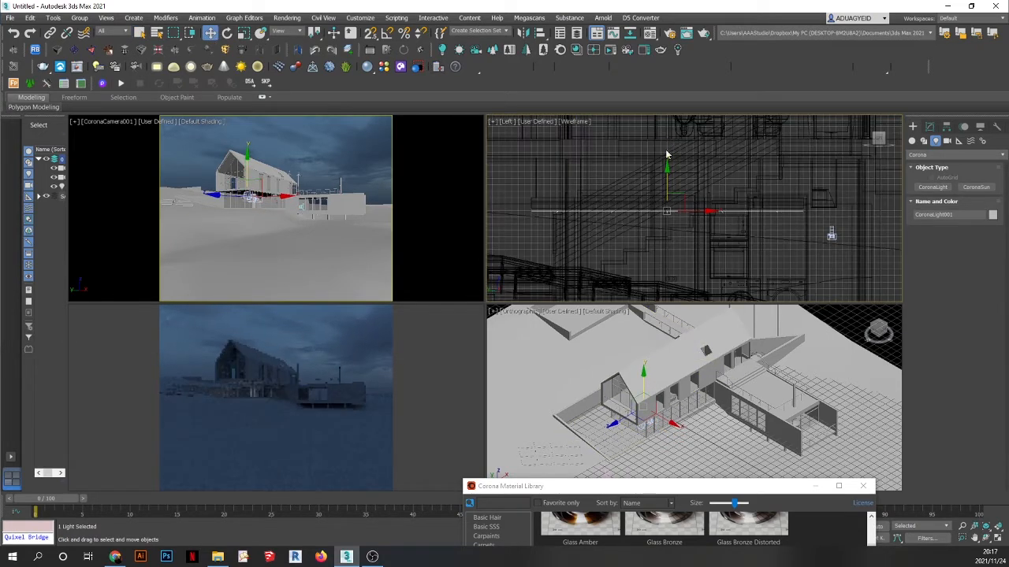
{"action": "scroll", "coordinate": [668, 197], "scroll_direction": "up", "scroll_amount": 3}
{"action": "scroll", "coordinate": [669, 196], "scroll_direction": "down", "scroll_amount": 5}
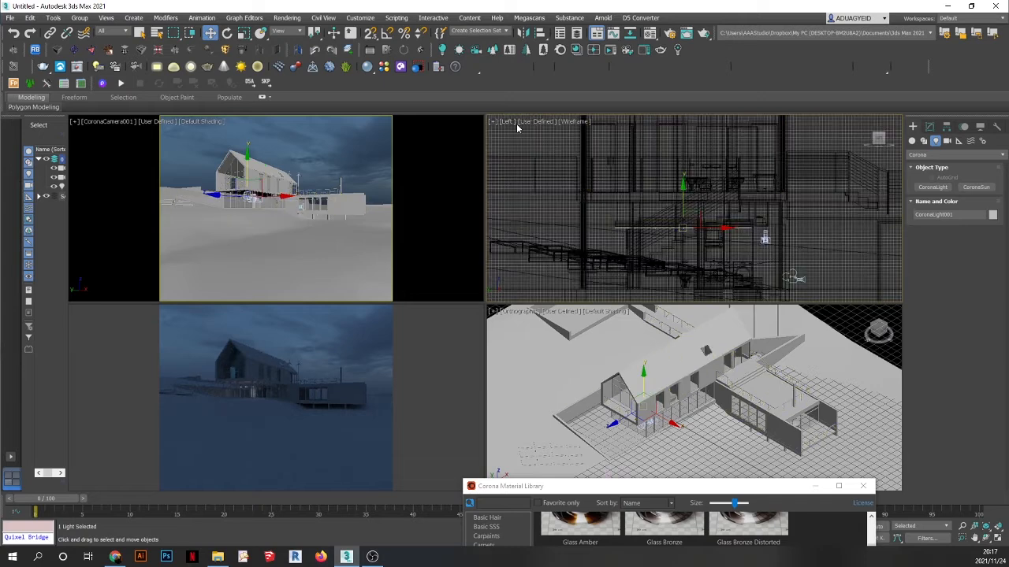
- Change the Left viewport to a Front view and raise the CoronaLight to the underside of the pendant fixture
{"action": "left_click", "coordinate": [508, 123]}
{"action": "left_click", "coordinate": [527, 193]}
{"action": "scroll", "coordinate": [653, 198], "scroll_direction": "up", "scroll_amount": 3}
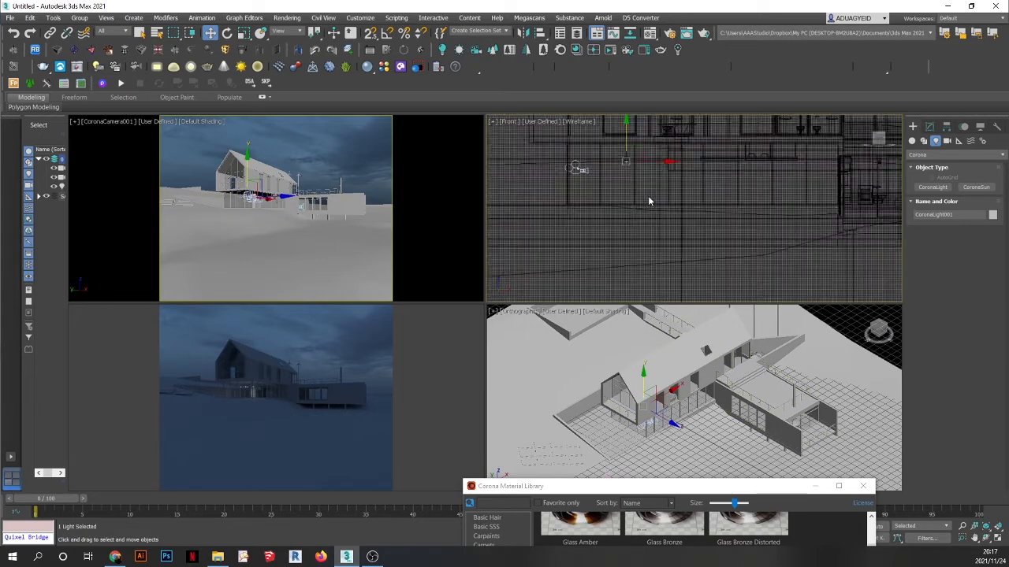
{"action": "scroll", "coordinate": [637, 189], "scroll_direction": "down", "scroll_amount": 4}
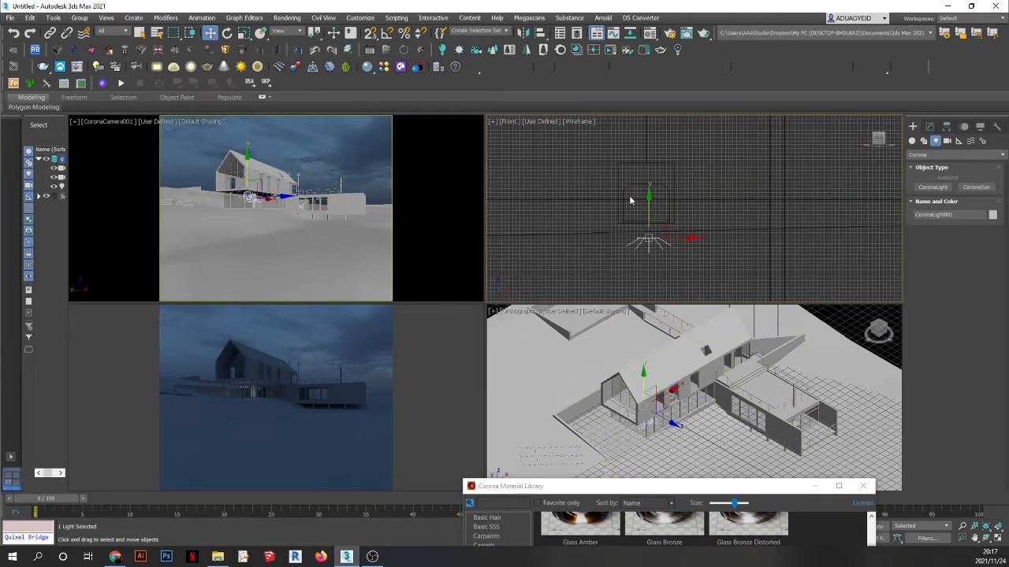
{"action": "left_click_drag", "start_coordinate": [650, 232], "coordinate": [650, 201]}
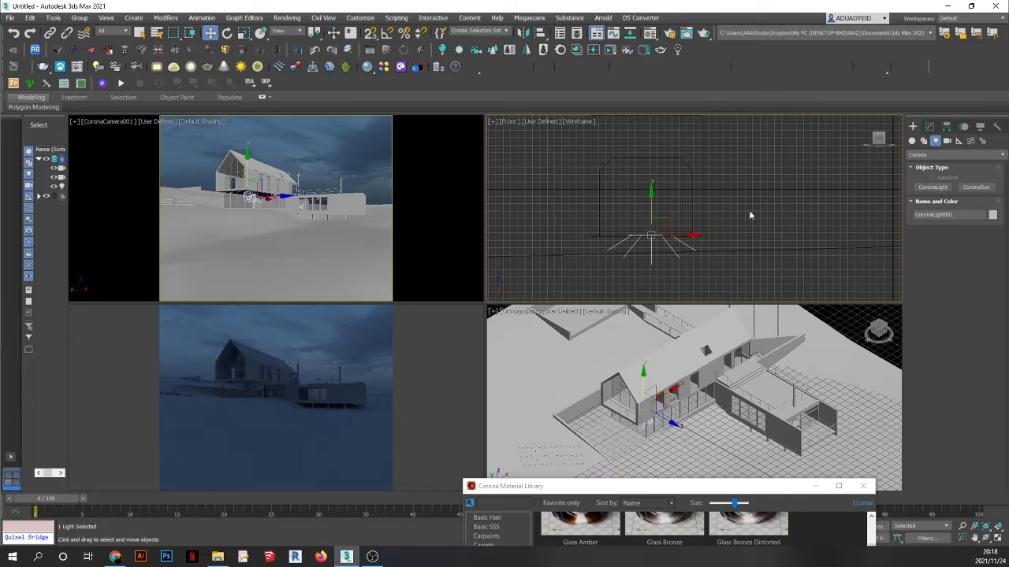
- Set the CoronaLight's intensity to 500
{"action": "left_click", "coordinate": [930, 127]}
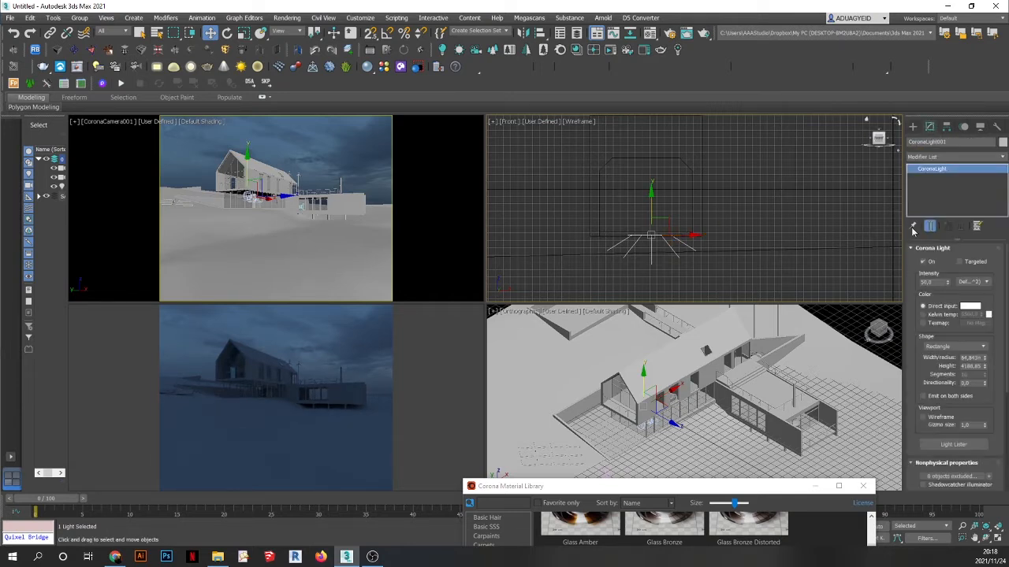
{"action": "double_click", "coordinate": [929, 282]}
{"action": "type", "text": "500"}
{"action": "double_click", "coordinate": [963, 367]}
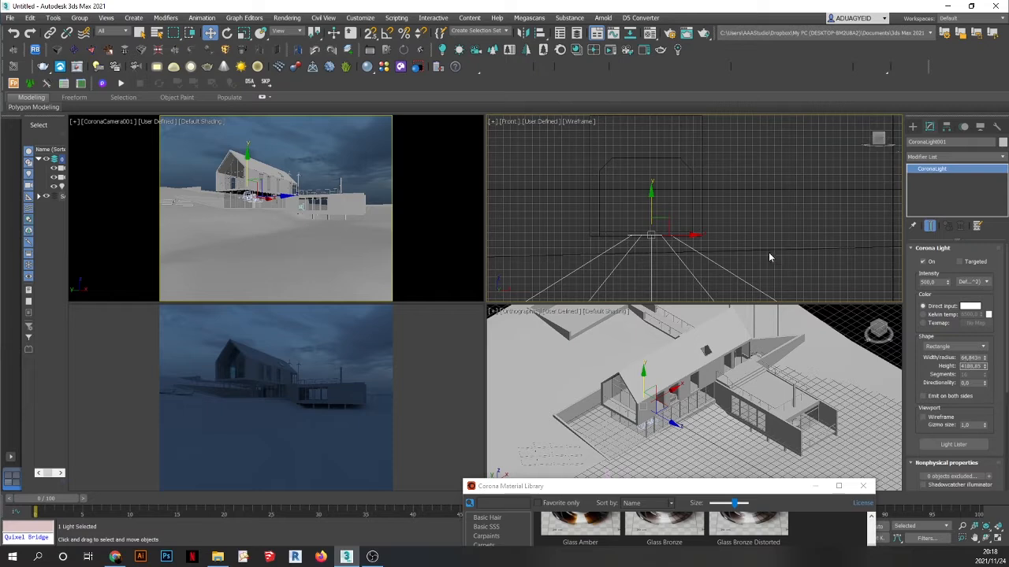
- Fine-tune the CoronaLight's height in the Front view so it sits just beneath the pendant fixture's lower edge
{"action": "left_click_drag", "start_coordinate": [651, 205], "coordinate": [650, 208]}
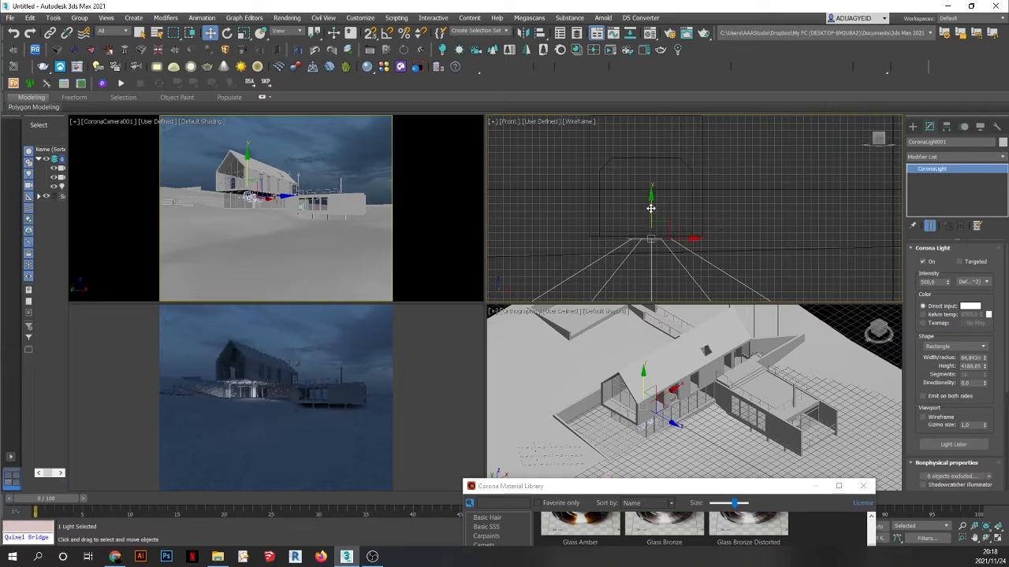
{"action": "left_click_drag", "start_coordinate": [650, 208], "coordinate": [650, 204]}
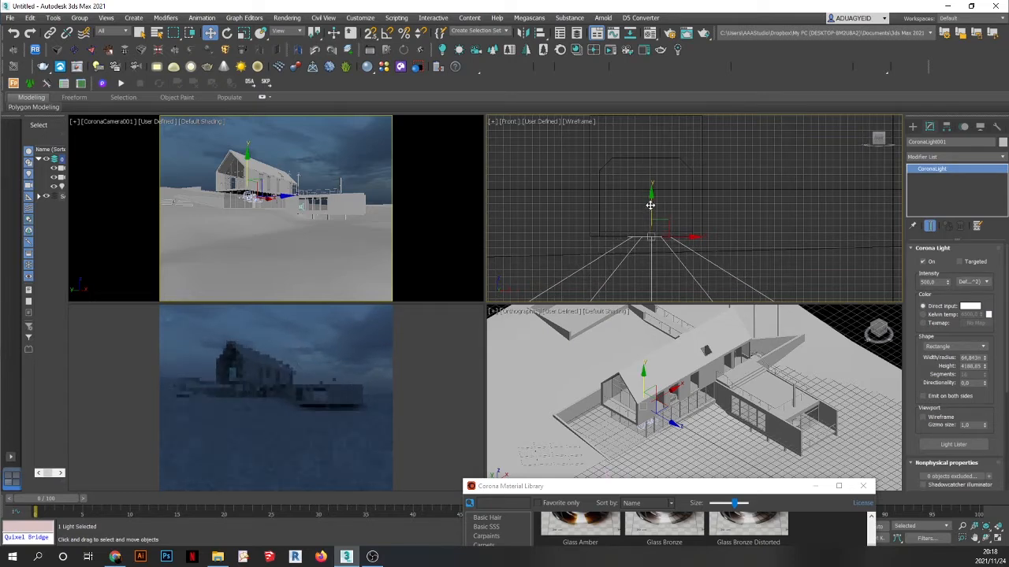
{"action": "scroll", "coordinate": [651, 232], "scroll_direction": "up", "scroll_amount": 2}
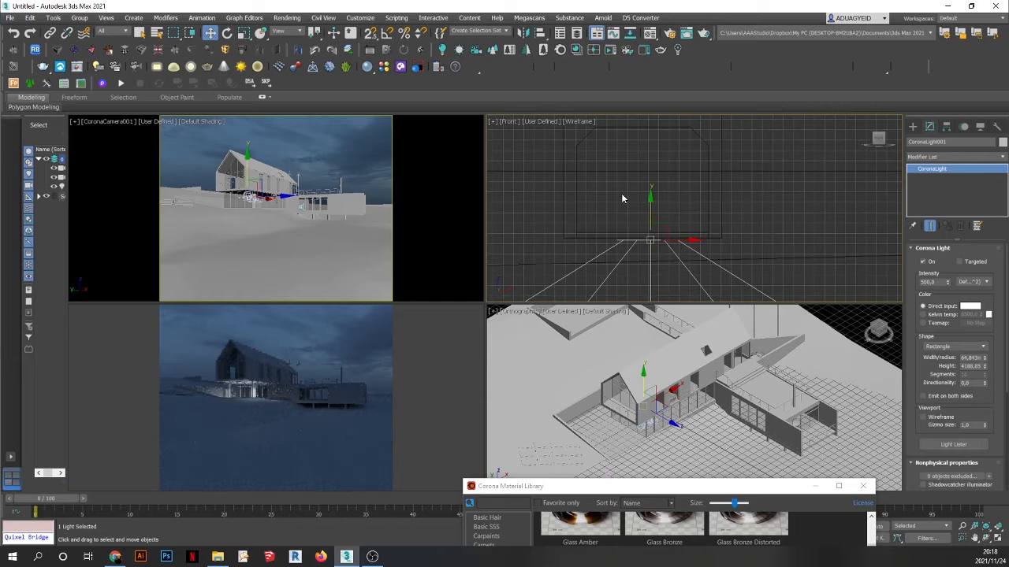
- Nudge the CoronaLight slightly upward beneath the pendant fixture and set its intensity to 200
{"action": "left_click_drag", "start_coordinate": [651, 214], "coordinate": [651, 213]}
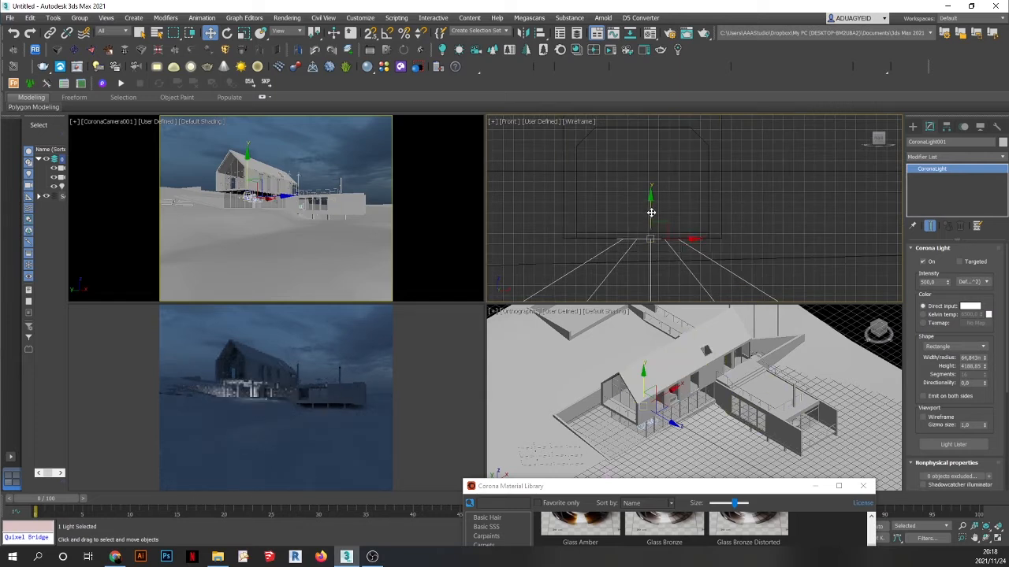
{"action": "double_click", "coordinate": [930, 282]}
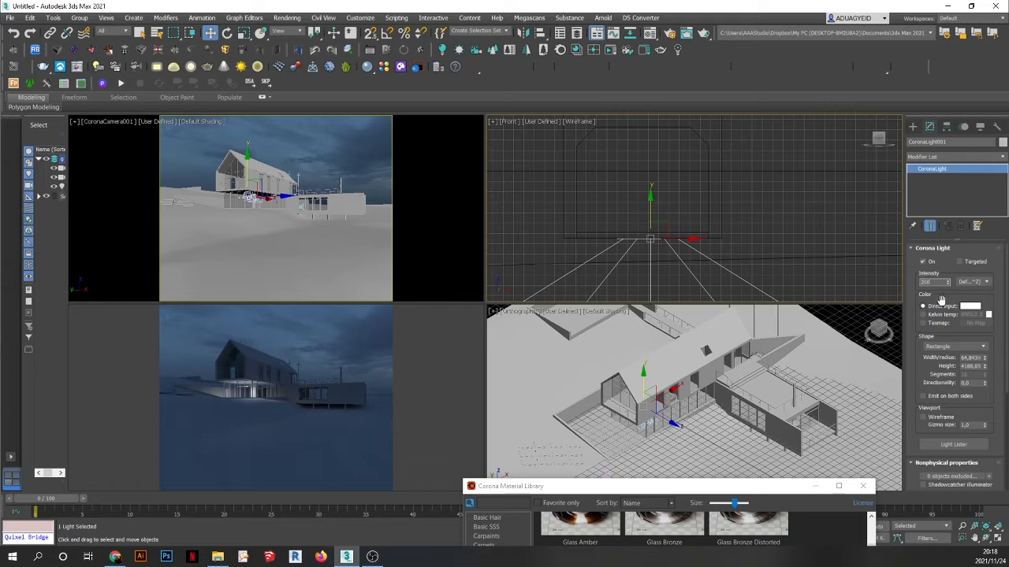
{"action": "left_click", "coordinate": [783, 226]}
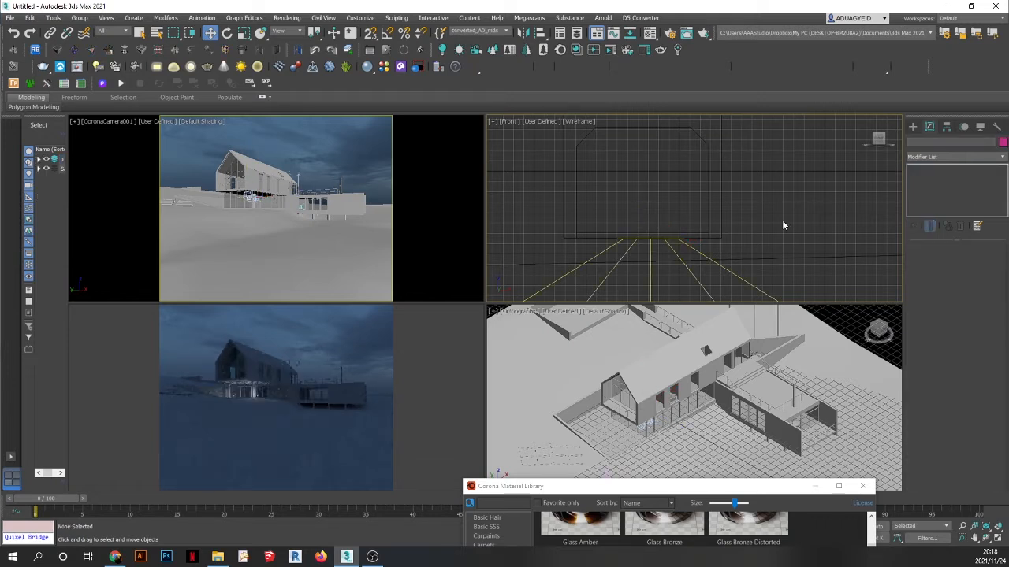
- Change the Front viewport to a Top view and set the CoronaLight's intensity to 100
{"action": "left_click", "coordinate": [517, 124]}
{"action": "left_click", "coordinate": [527, 168]}
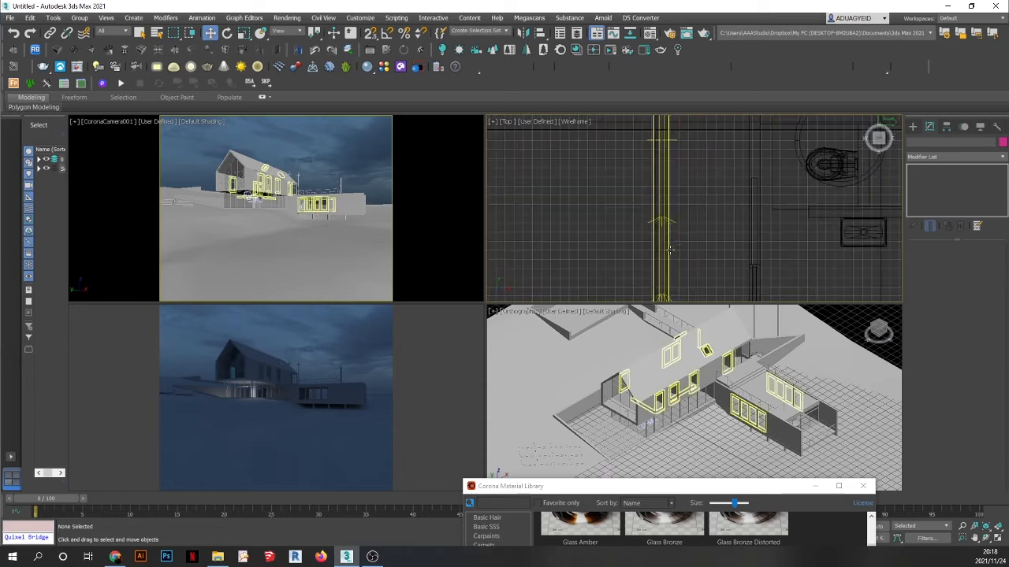
{"action": "left_click", "coordinate": [658, 240]}
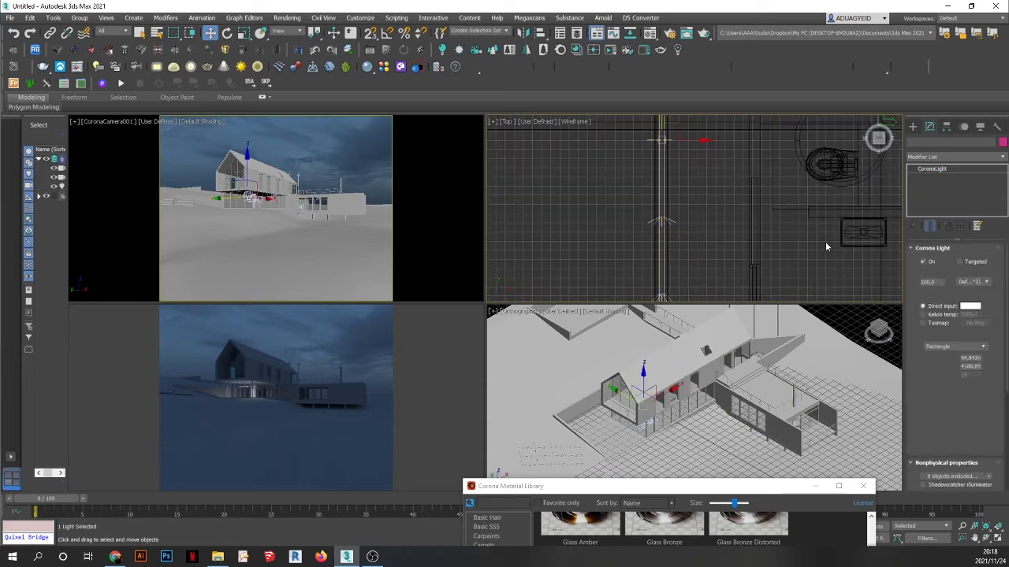
{"action": "double_click", "coordinate": [935, 282]}
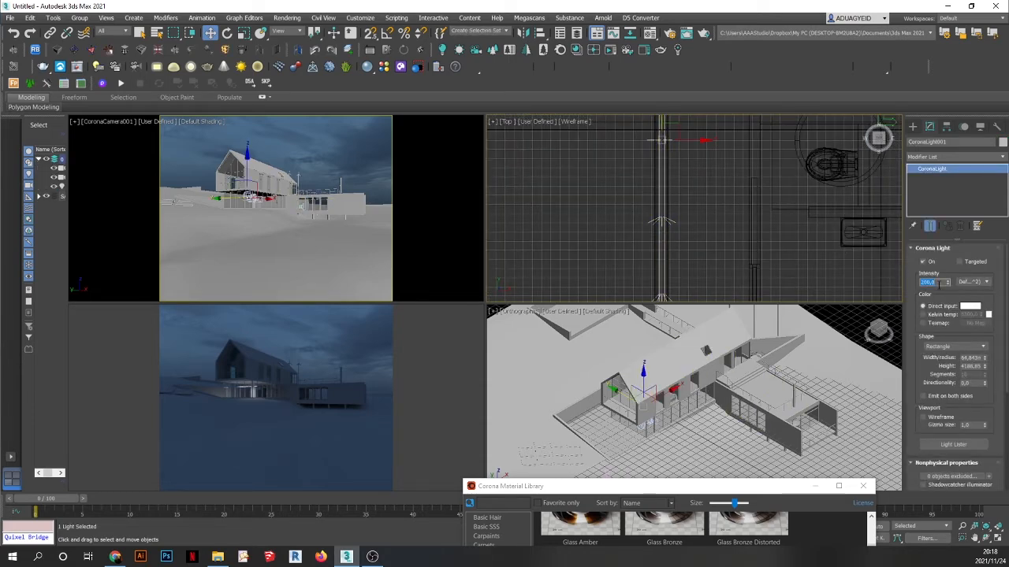
{"action": "type", "text": "100"}
{"action": "left_click", "coordinate": [695, 239]}
- Clone the CoronaLight as one instance, placing it near the middle of the main house in the Top view
{"action": "scroll", "coordinate": [664, 211], "scroll_direction": "up", "scroll_amount": 2}
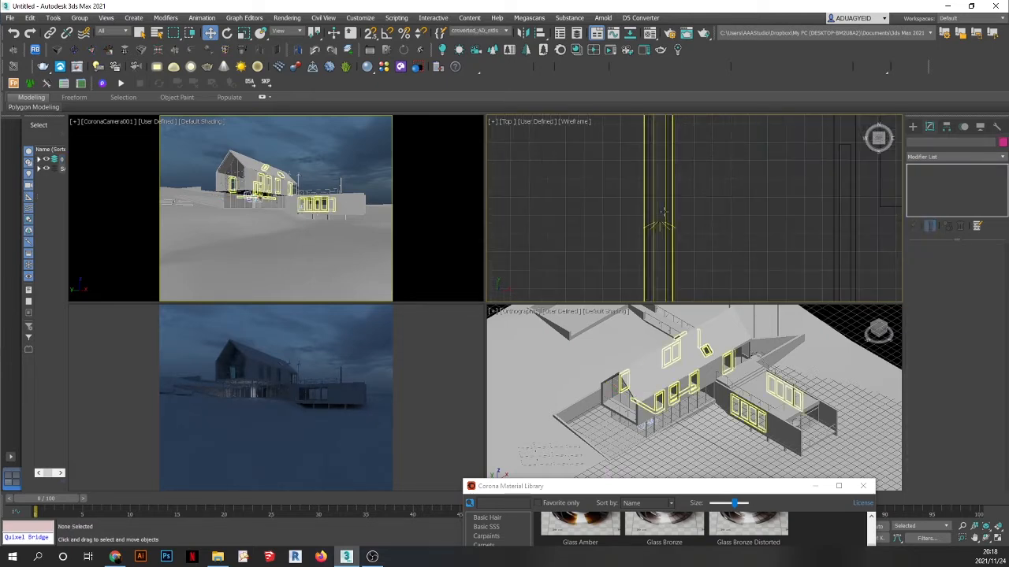
{"action": "left_click", "coordinate": [662, 223]}
{"action": "scroll", "coordinate": [605, 216], "scroll_direction": "down", "scroll_amount": 3}
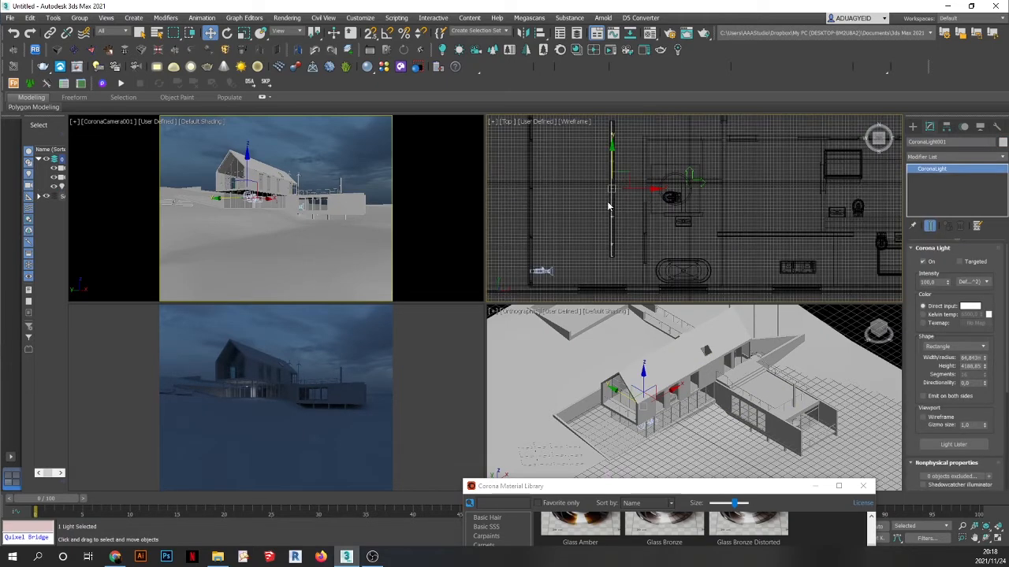
{"action": "scroll", "coordinate": [607, 206], "scroll_direction": "down", "scroll_amount": 2}
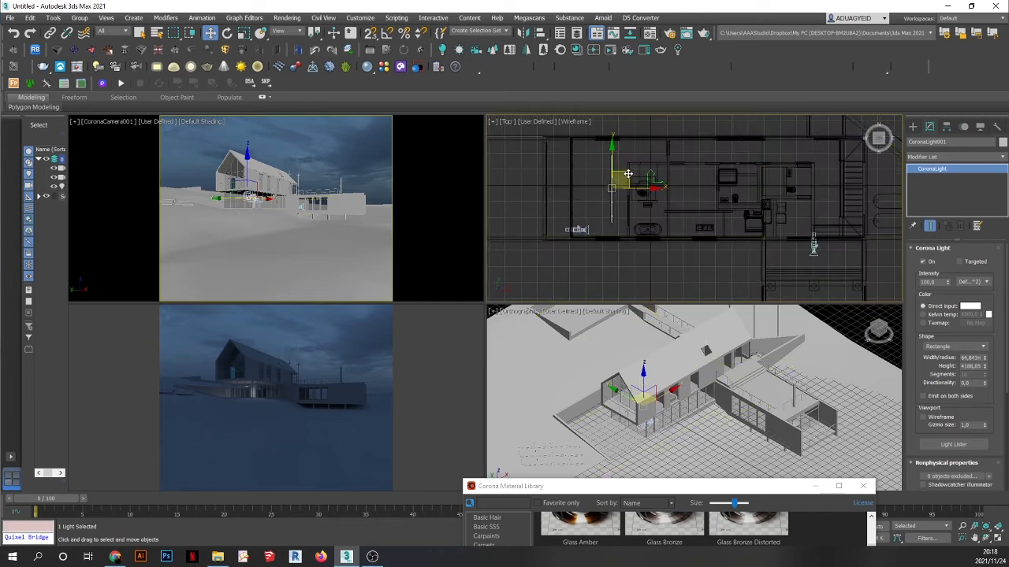
{"action": "left_click_drag", "start_coordinate": [628, 174], "coordinate": [712, 197], "text": "shift"}
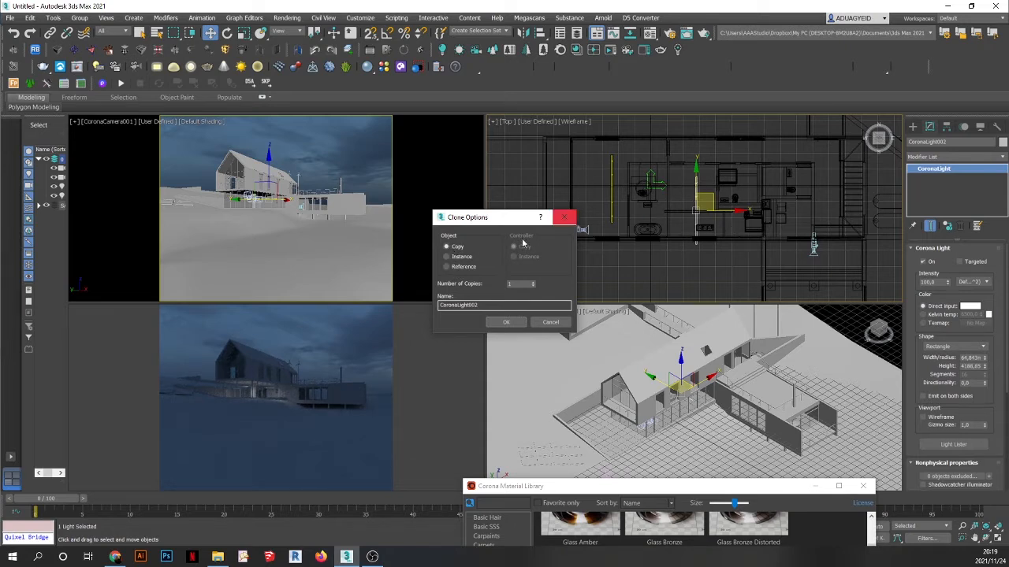
{"action": "left_click", "coordinate": [464, 257]}
{"action": "left_click", "coordinate": [506, 322]}
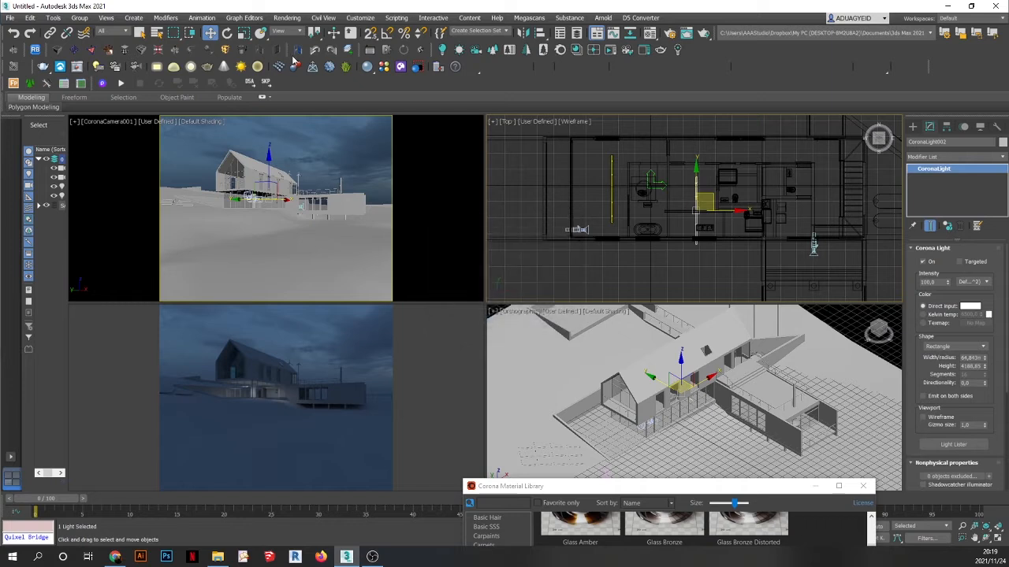
- Turn on angle snap and rotate the instanced CoronaLight 90 degrees so it runs along the length of the house
{"action": "key", "text": "e"}
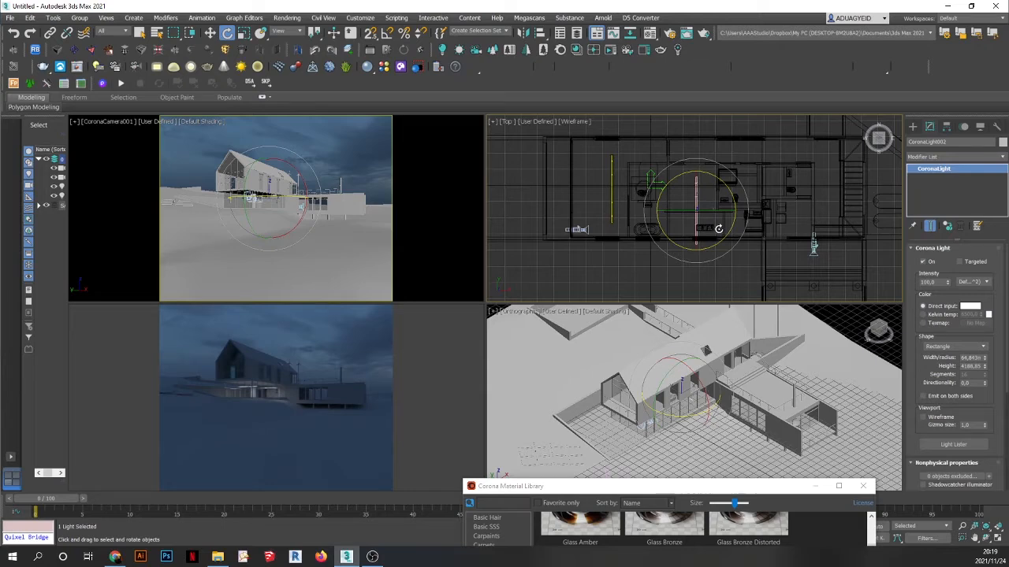
{"action": "left_click", "coordinate": [386, 35]}
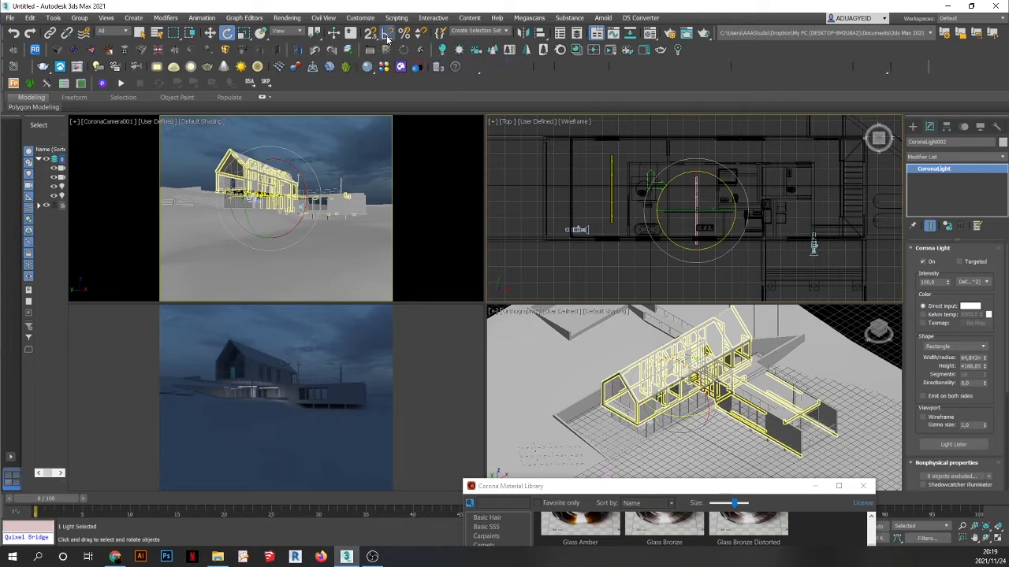
{"action": "left_click_drag", "start_coordinate": [745, 192], "coordinate": [721, 163]}
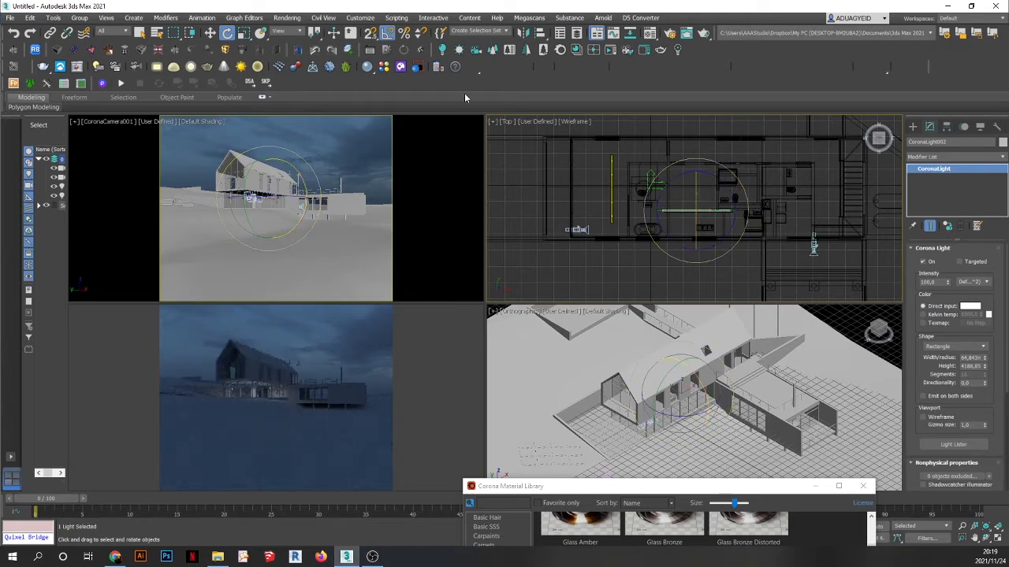
- Shift the rotated CoronaLight slightly in plan to clear the adjacent wall line
{"action": "left_click", "coordinate": [209, 32]}
{"action": "scroll", "coordinate": [736, 199], "scroll_direction": "up", "scroll_amount": 4}
{"action": "scroll", "coordinate": [672, 219], "scroll_direction": "up", "scroll_amount": 2}
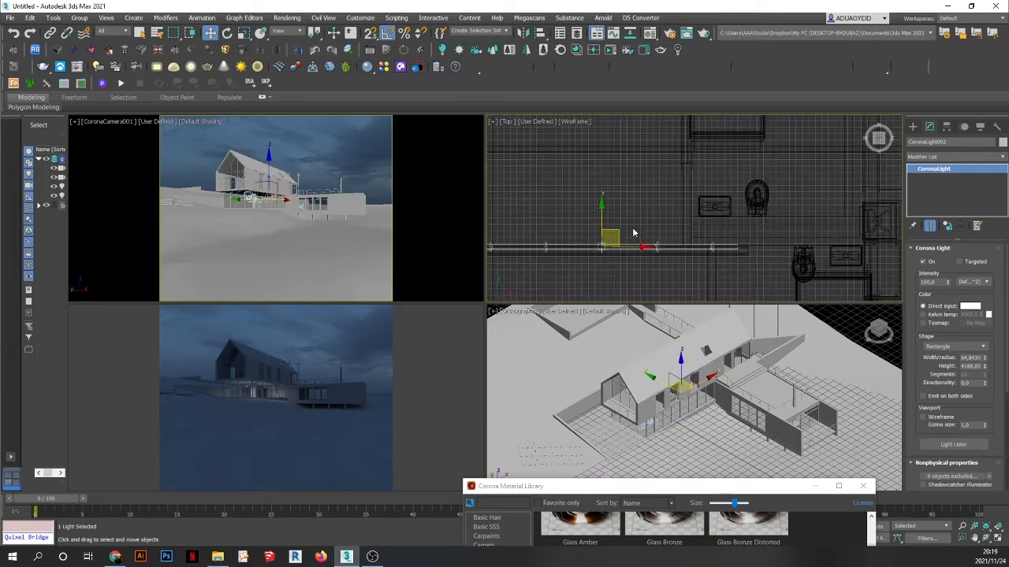
{"action": "left_click_drag", "start_coordinate": [619, 228], "coordinate": [626, 231]}
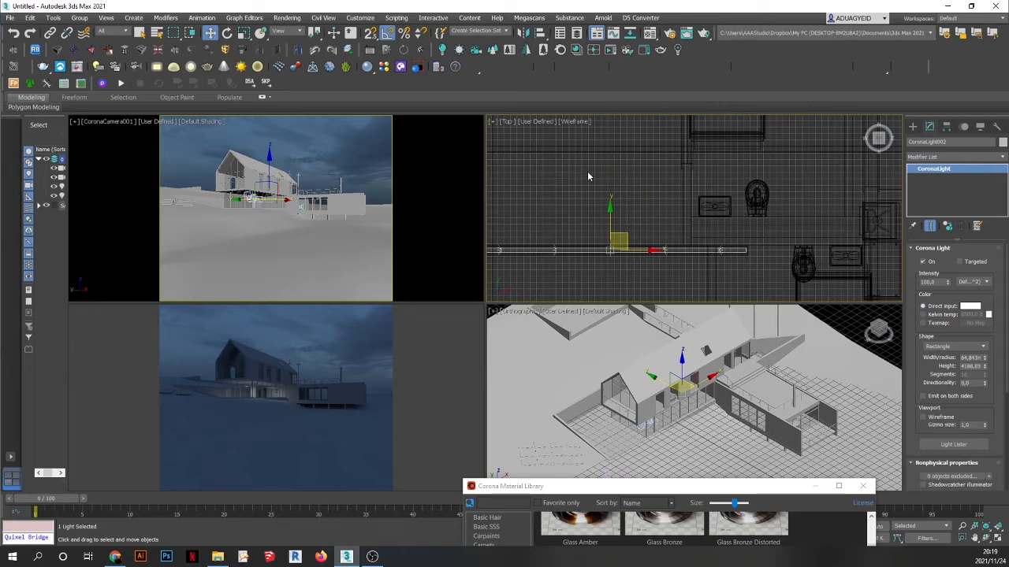
- Clone the rotated CoronaLight as an independent copy into the centre of the side wing
{"action": "scroll", "coordinate": [589, 175], "scroll_direction": "down", "scroll_amount": 5}
{"action": "scroll", "coordinate": [588, 176], "scroll_direction": "down", "scroll_amount": 2}
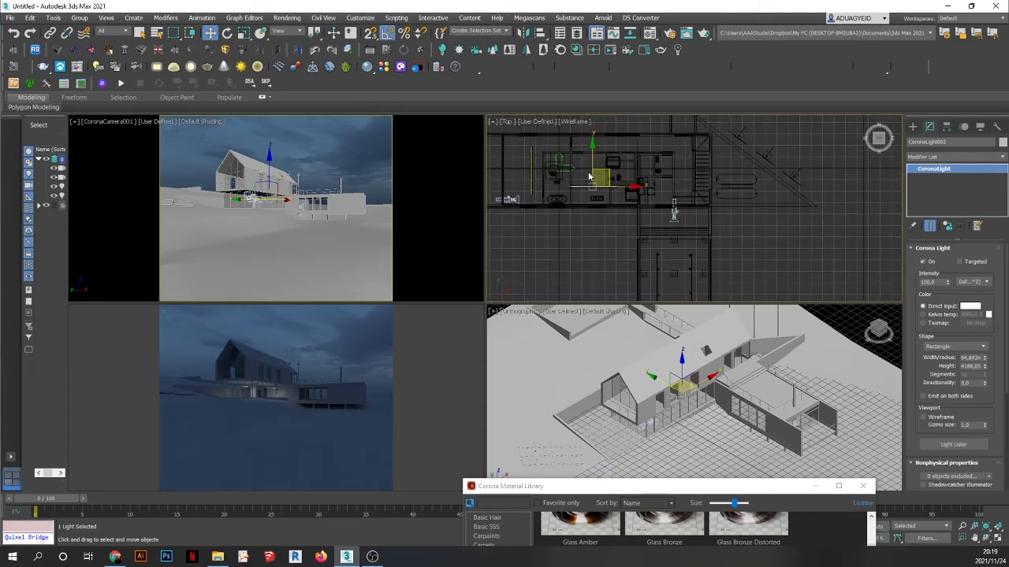
{"action": "left_click_drag", "start_coordinate": [609, 170], "coordinate": [690, 258]}
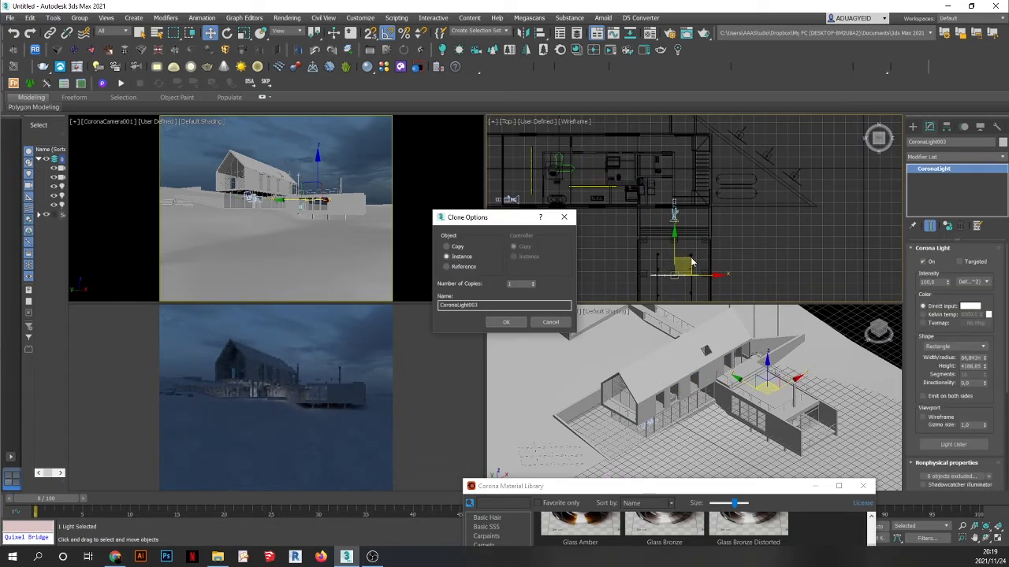
{"action": "left_click", "coordinate": [458, 248]}
{"action": "left_click", "coordinate": [506, 322]}
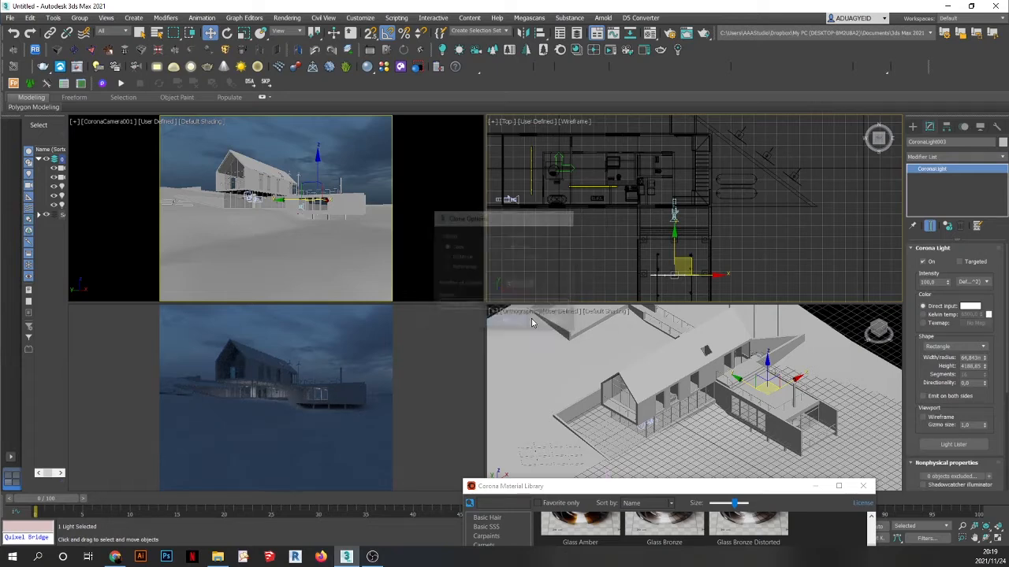
- Rotate the side wing's CoronaLight 90 degrees so it runs along the wing's length, and deselect it
{"action": "middle_click_drag", "start_coordinate": [763, 257], "coordinate": [736, 219]}
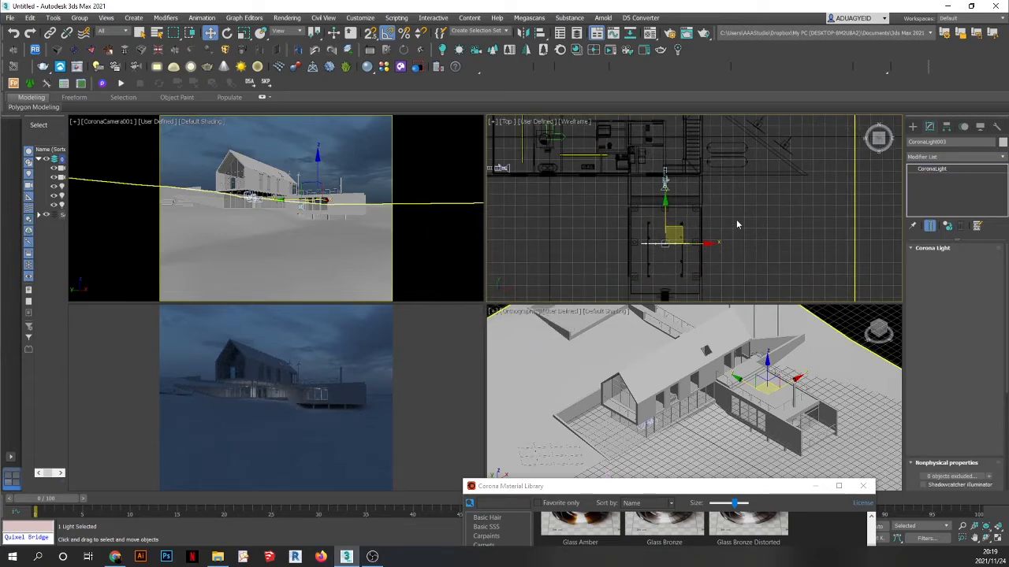
{"action": "left_click", "coordinate": [226, 32]}
{"action": "left_click_drag", "start_coordinate": [719, 237], "coordinate": [715, 205]}
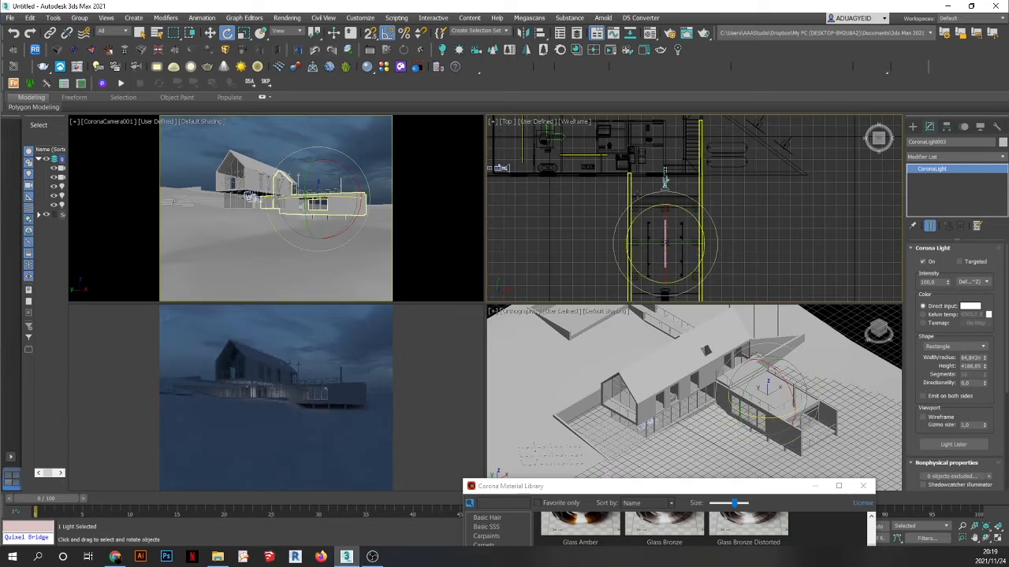
{"action": "left_click", "coordinate": [139, 34]}
{"action": "left_click", "coordinate": [791, 236]}
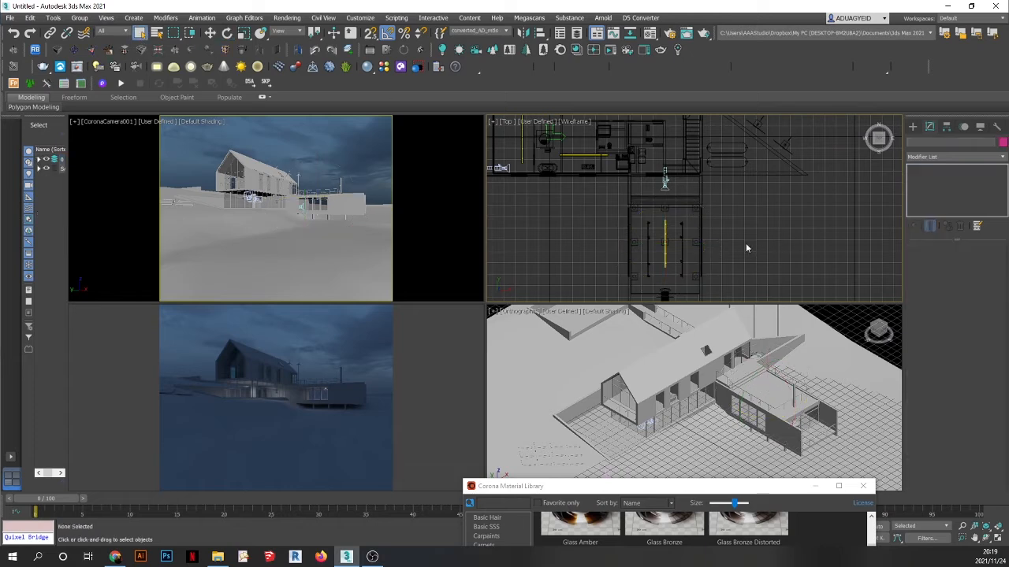
- Select the first CoronaLight in plan, change the viewport to a Front view, and clone it as a copy straight up into the upper floor
{"action": "scroll", "coordinate": [745, 229], "scroll_direction": "down", "scroll_amount": 3}
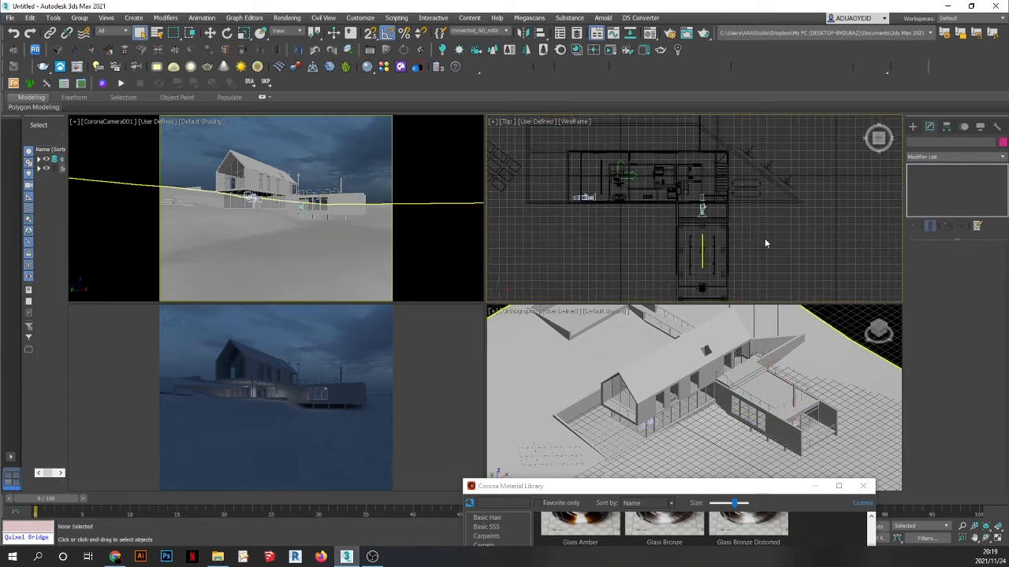
{"action": "middle_click_drag", "start_coordinate": [593, 235], "coordinate": [599, 270]}
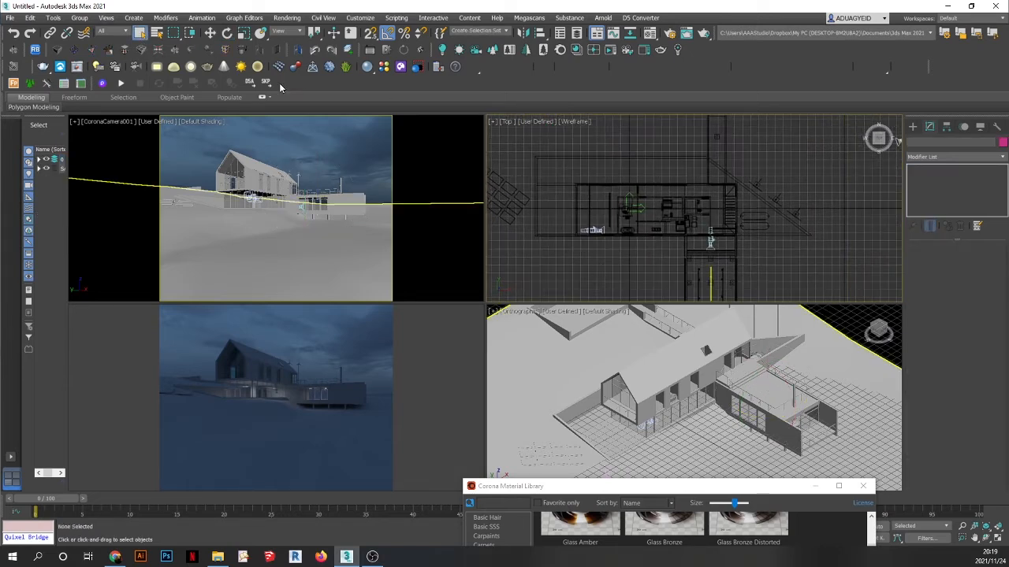
{"action": "left_click", "coordinate": [914, 128]}
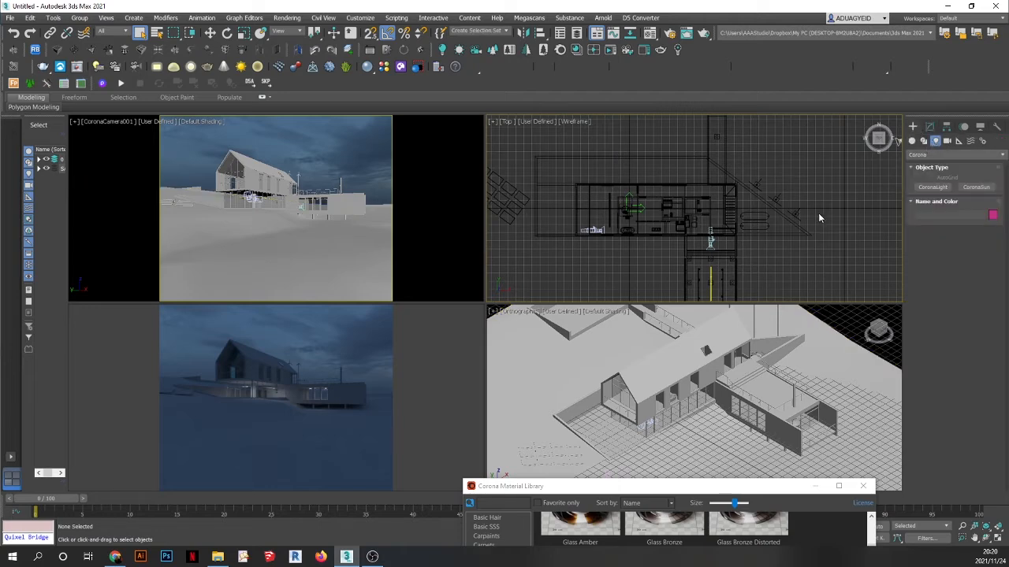
{"action": "scroll", "coordinate": [613, 217], "scroll_direction": "up", "scroll_amount": 10}
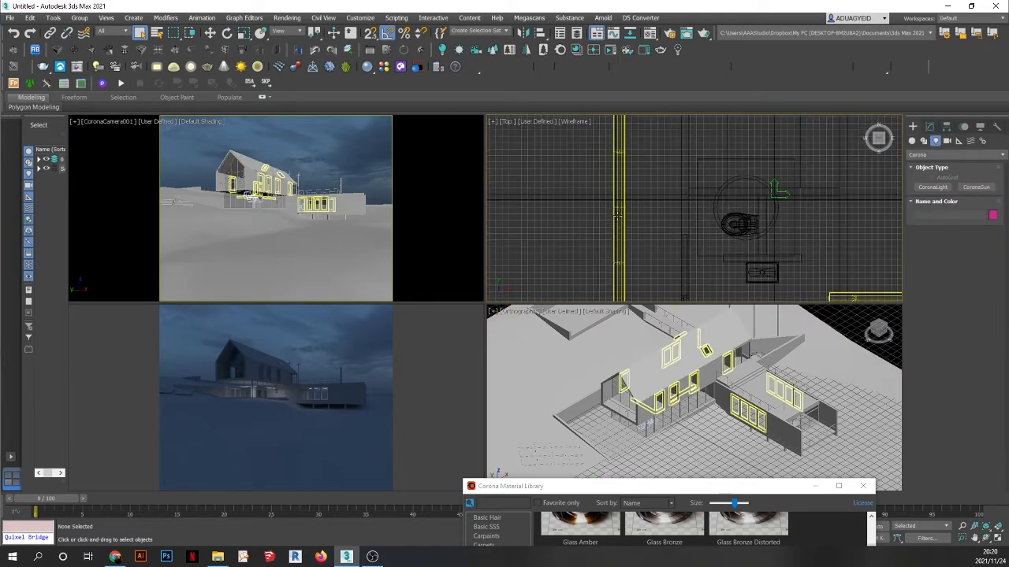
{"action": "left_click", "coordinate": [618, 216]}
{"action": "left_click", "coordinate": [505, 121]}
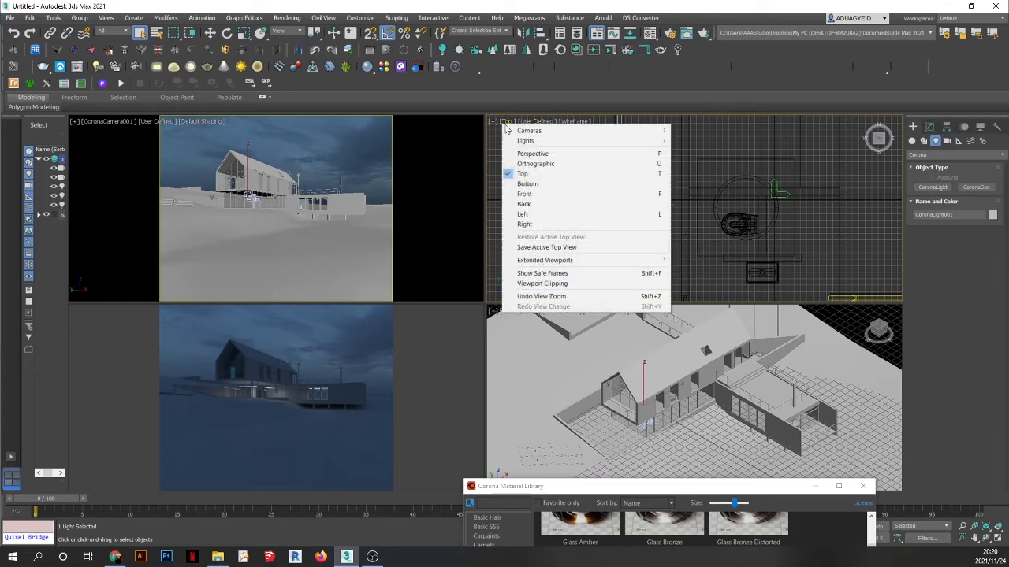
{"action": "left_click", "coordinate": [535, 195]}
{"action": "scroll", "coordinate": [655, 230], "scroll_direction": "down", "scroll_amount": 6}
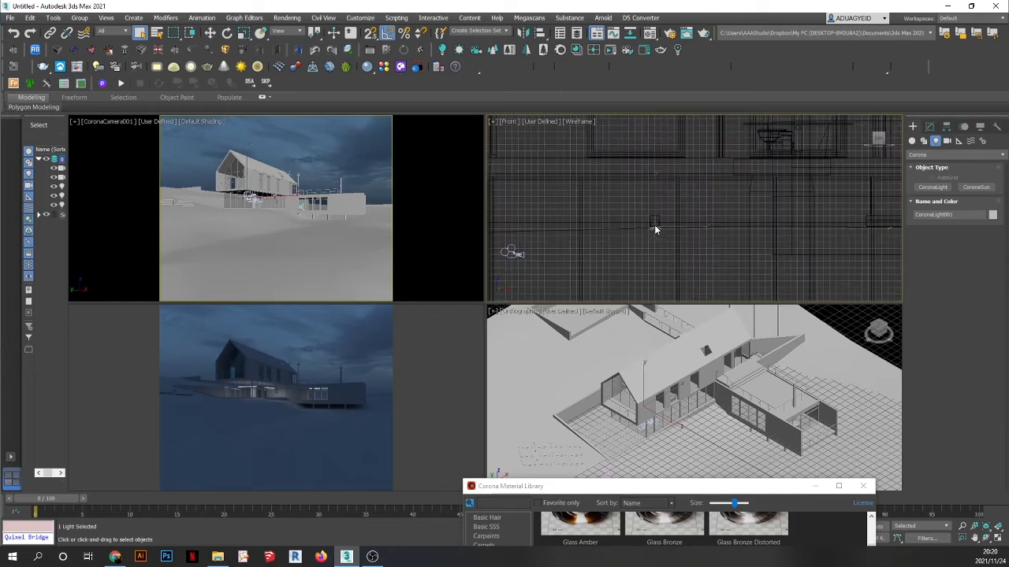
{"action": "left_click", "coordinate": [209, 32]}
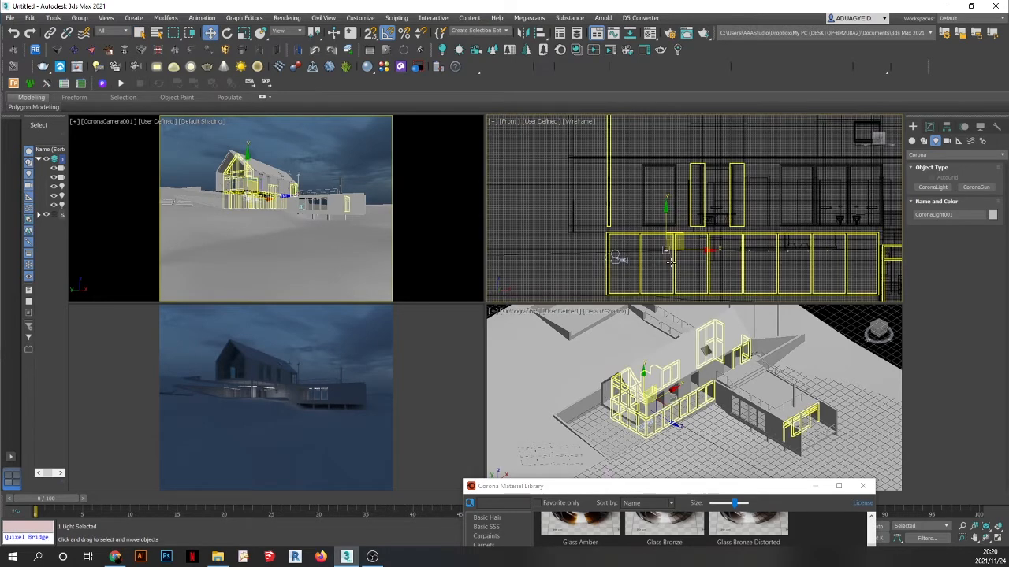
{"action": "mouse_move", "coordinate": [671, 215]}
{"action": "left_mouse_down"}
{"action": "mouse_move", "coordinate": [669, 228]}
{"action": "mouse_move", "coordinate": [671, 131]}
{"action": "left_mouse_up"}
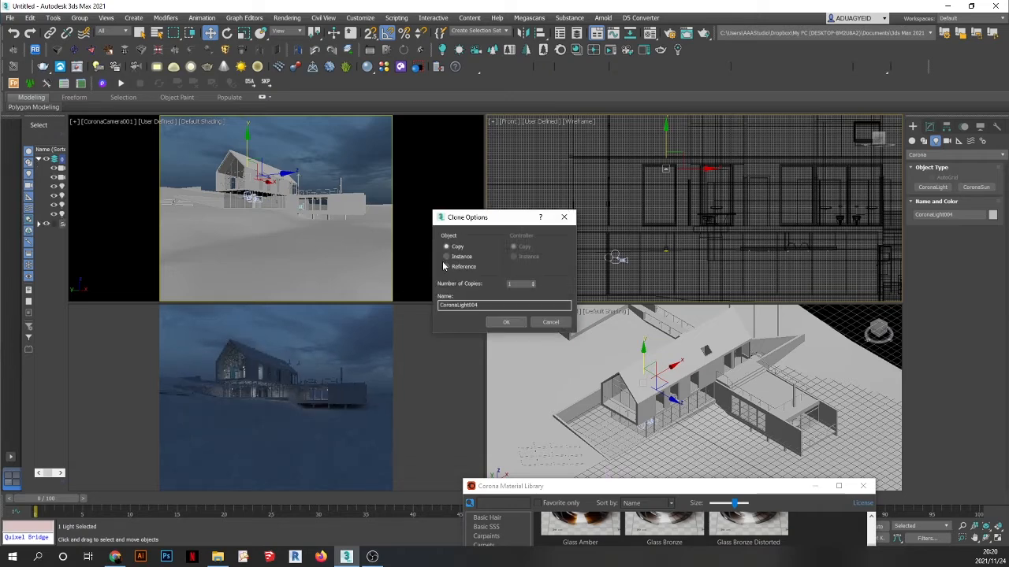
{"action": "left_click", "coordinate": [509, 323]}
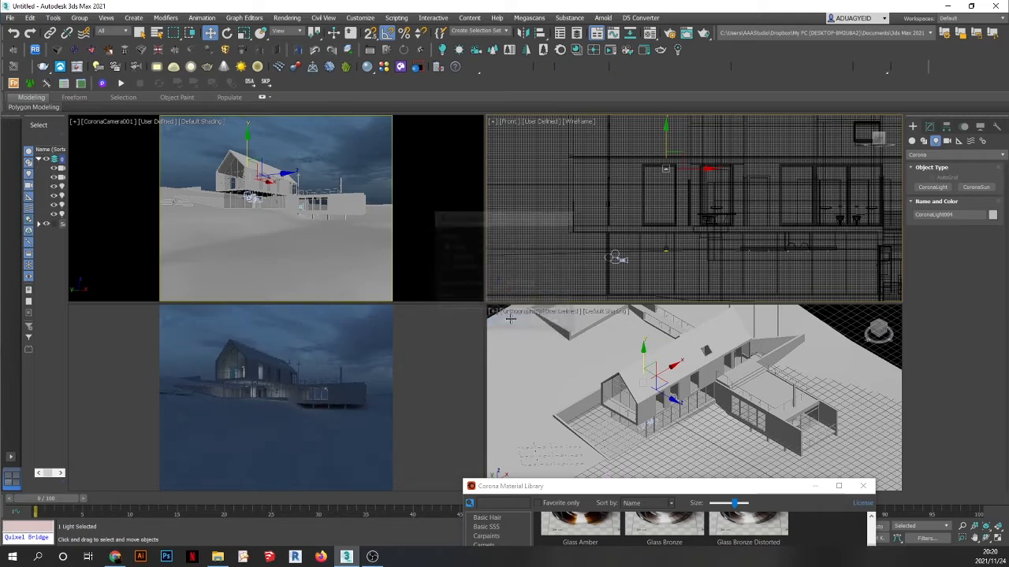
- Return the Front viewport to a Top view and resize the upper-floor CoronaLight, setting its width to 500 mm and entering a new height
{"action": "left_click", "coordinate": [512, 123]}
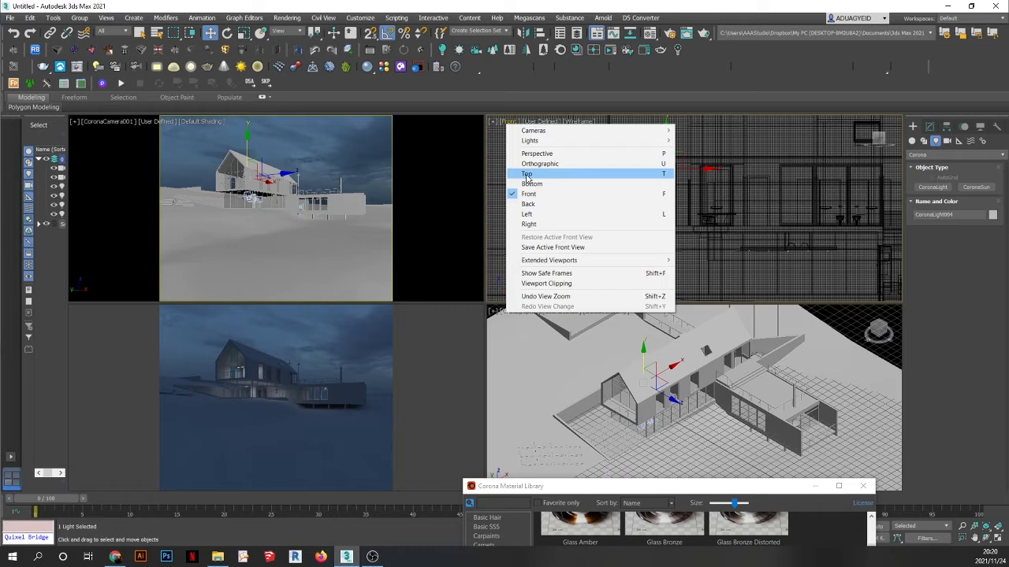
{"action": "left_click", "coordinate": [527, 174]}
{"action": "scroll", "coordinate": [654, 222], "scroll_direction": "up", "scroll_amount": 4}
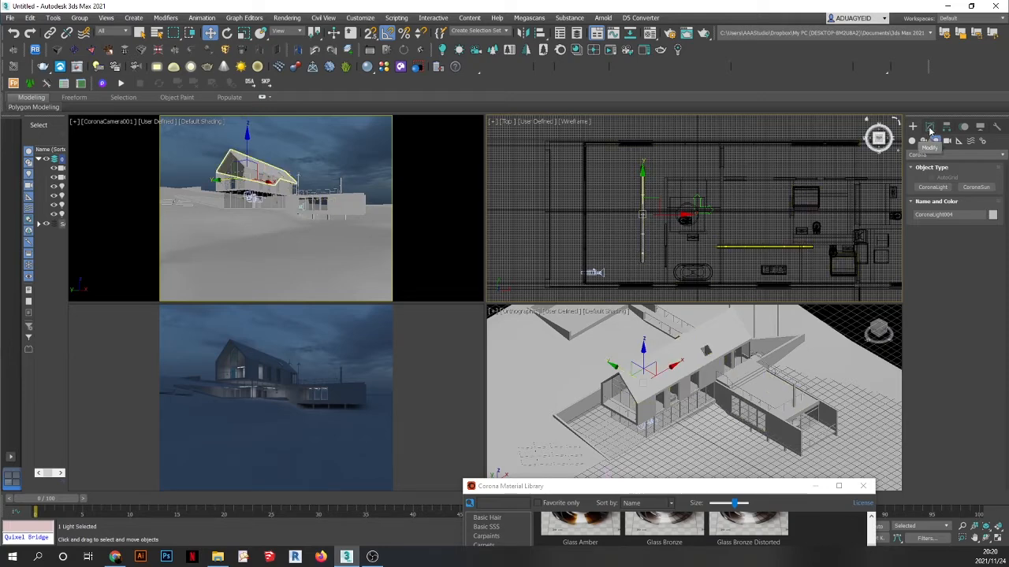
{"action": "left_click", "coordinate": [929, 128]}
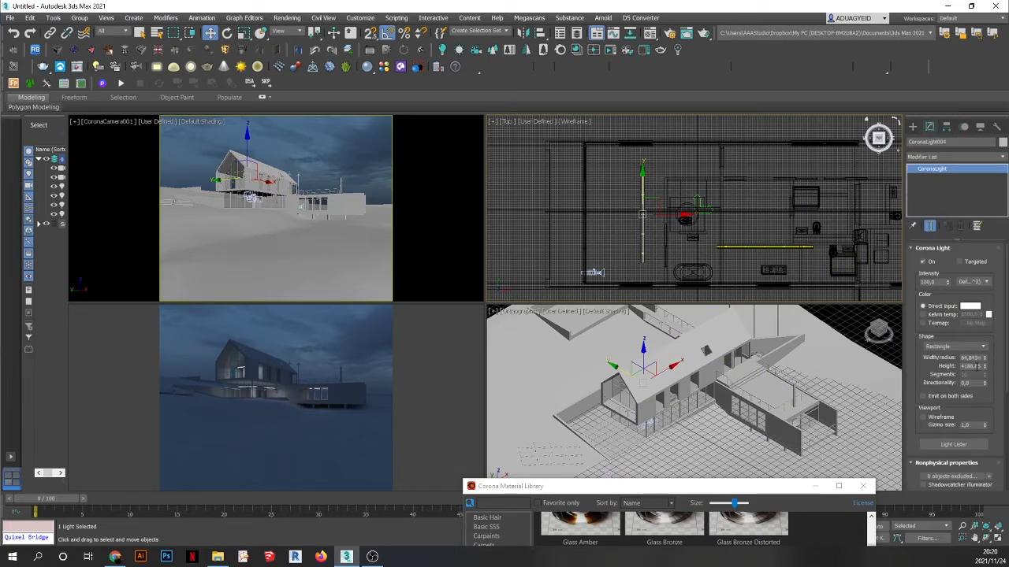
{"action": "left_click_drag", "start_coordinate": [984, 345], "coordinate": [999, 274]}
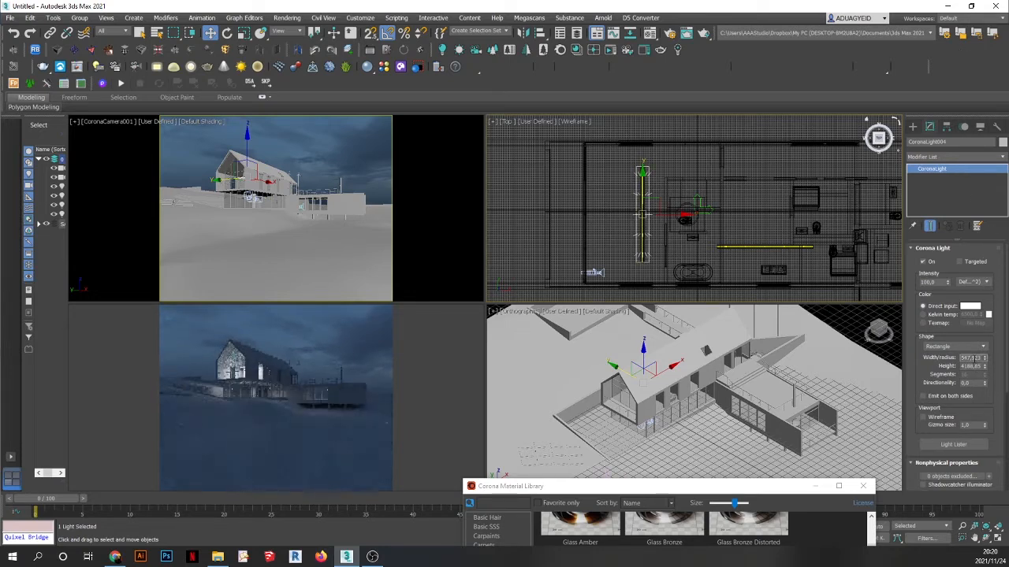
{"action": "type", "text": "500"}
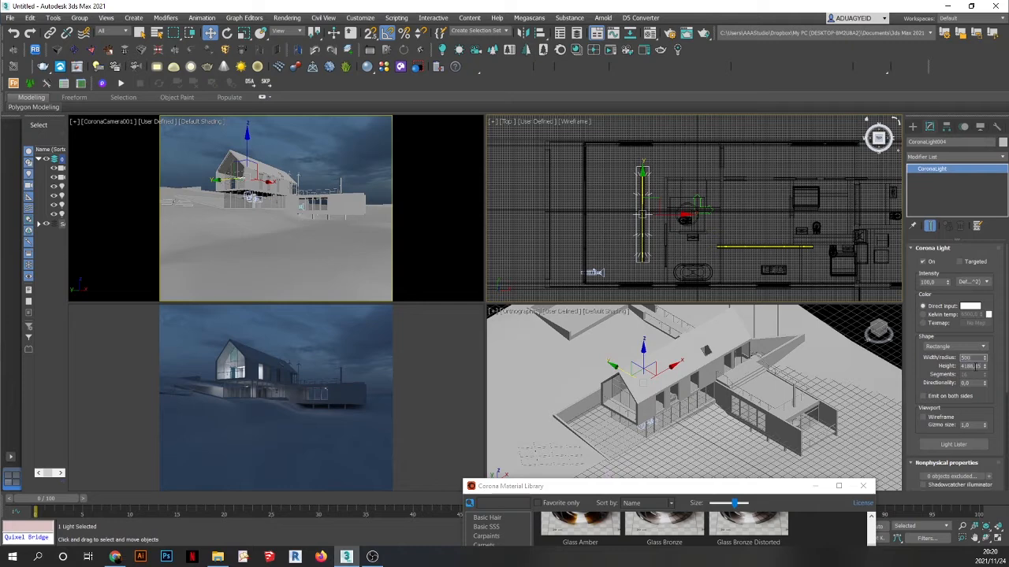
{"action": "key", "text": "Tab"}
{"action": "type", "text": "5"}
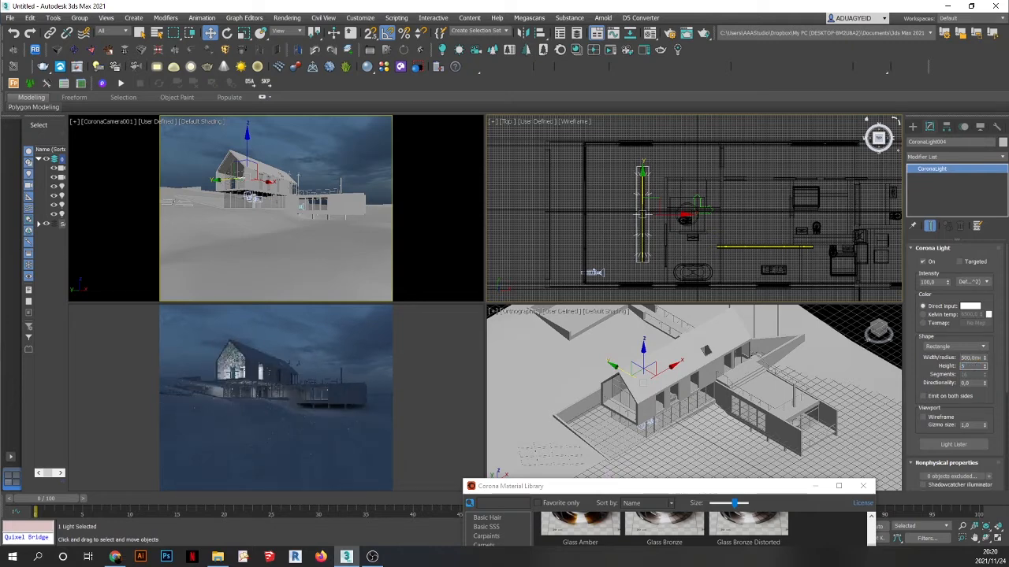
- Set the rectangular light's height to 500 mm and move it beside the vertical strip light in the plan
{"action": "type", "text": "00"}
{"action": "key", "text": "Return"}
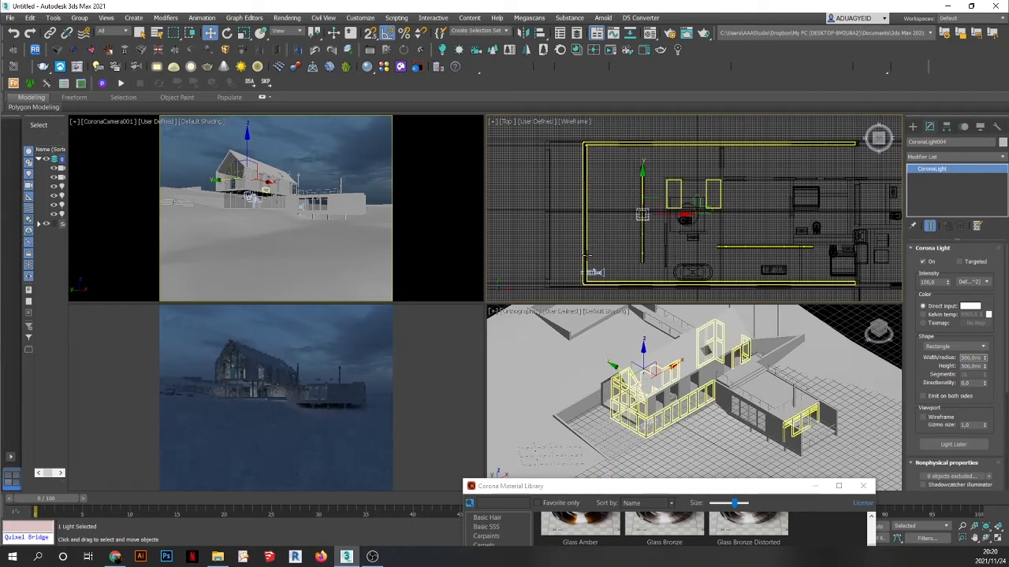
{"action": "left_click_drag", "start_coordinate": [656, 198], "coordinate": [645, 207]}
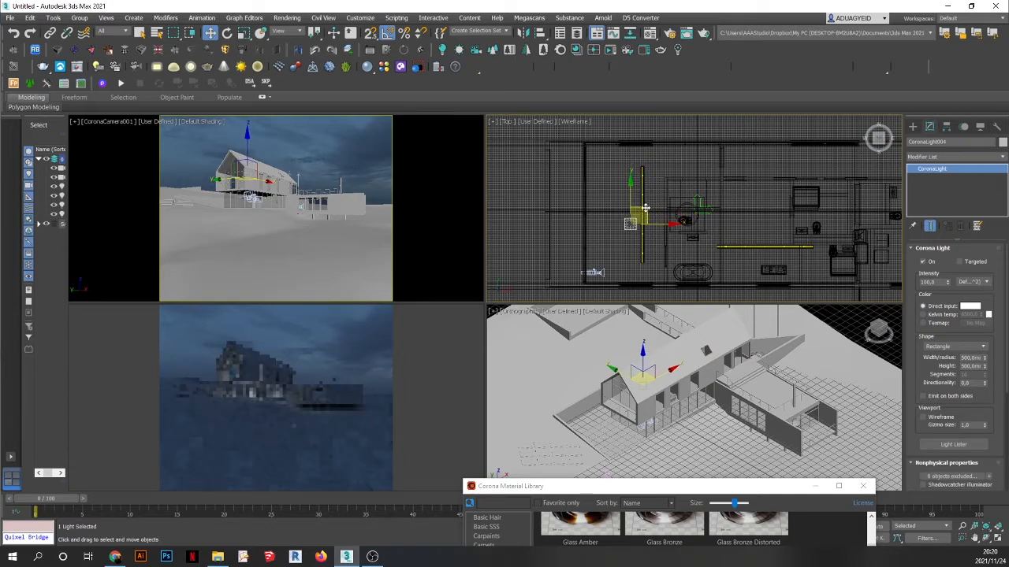
- Try widths of 100 and 200 mm for the square light, and set its width back to 500 mm
{"action": "left_click", "coordinate": [624, 261]}
{"action": "scroll", "coordinate": [634, 241], "scroll_direction": "up", "scroll_amount": 2}
{"action": "middle_click_drag", "start_coordinate": [634, 237], "coordinate": [569, 221]}
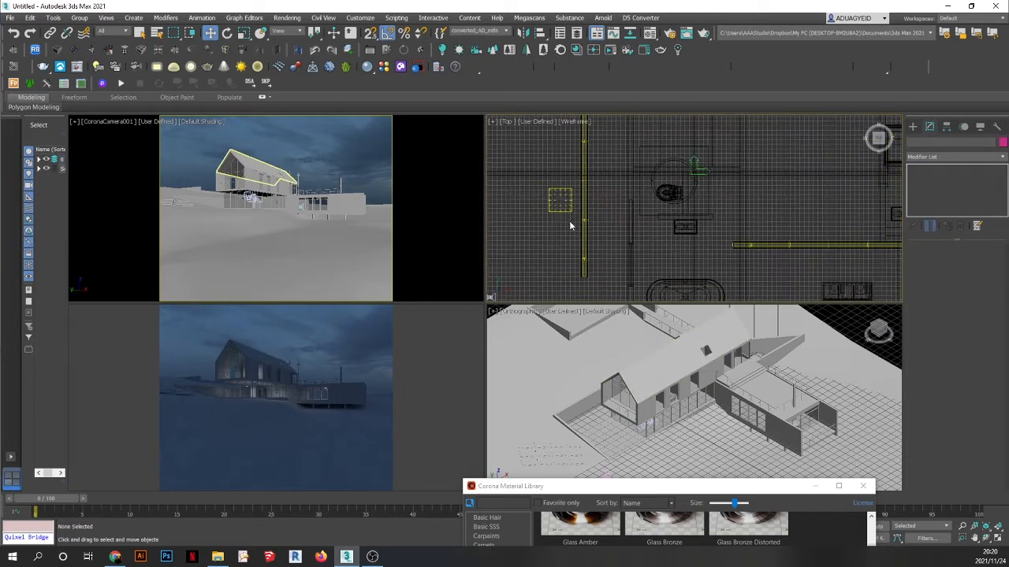
{"action": "scroll", "coordinate": [568, 221], "scroll_direction": "down", "scroll_amount": 2}
{"action": "left_click", "coordinate": [562, 205]}
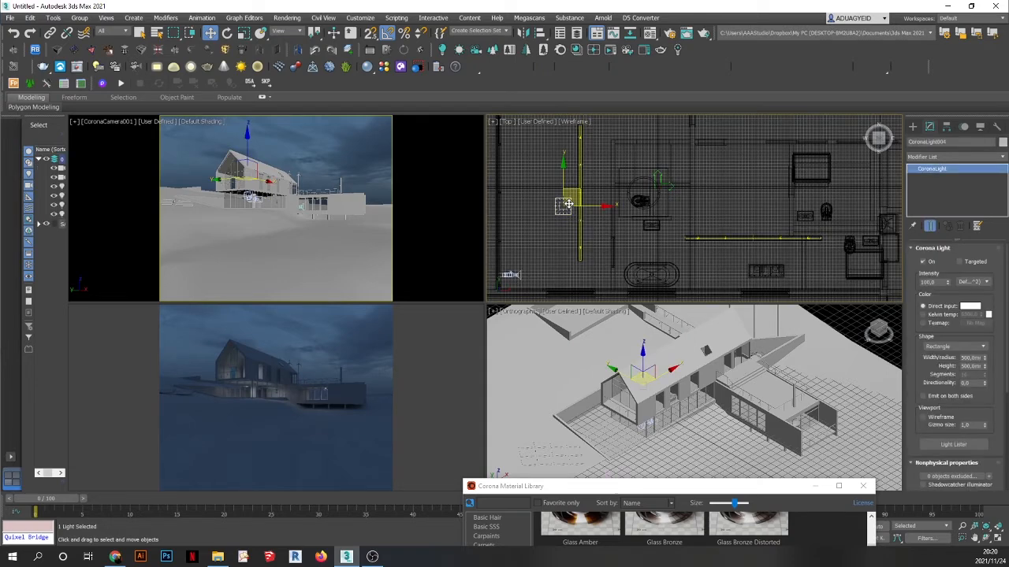
{"action": "scroll", "coordinate": [564, 205], "scroll_direction": "down", "scroll_amount": 3}
{"action": "scroll", "coordinate": [574, 200], "scroll_direction": "up", "scroll_amount": 3}
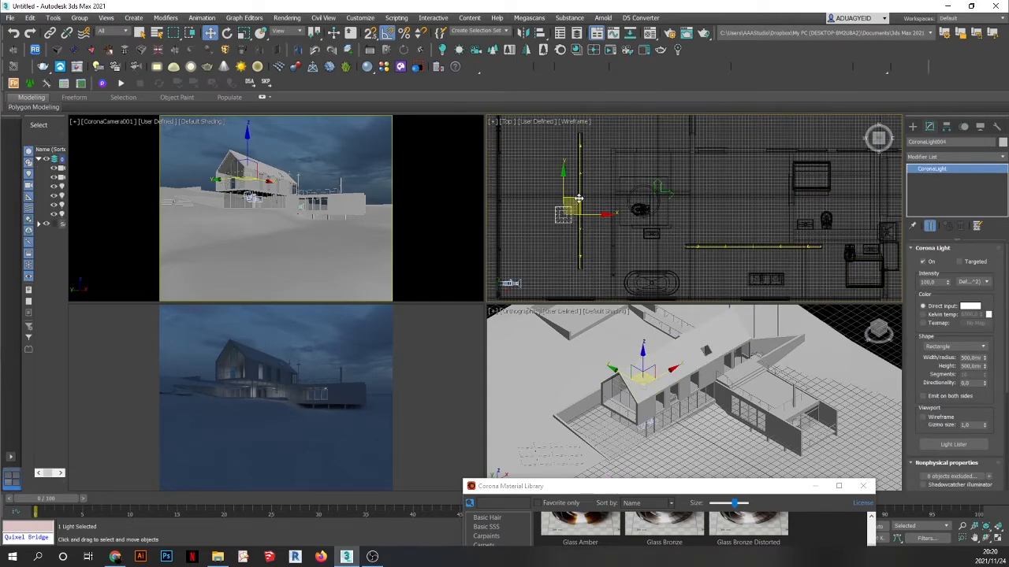
{"action": "double_click", "coordinate": [964, 358]}
{"action": "type", "text": "100"}
{"action": "key", "text": "Tab"}
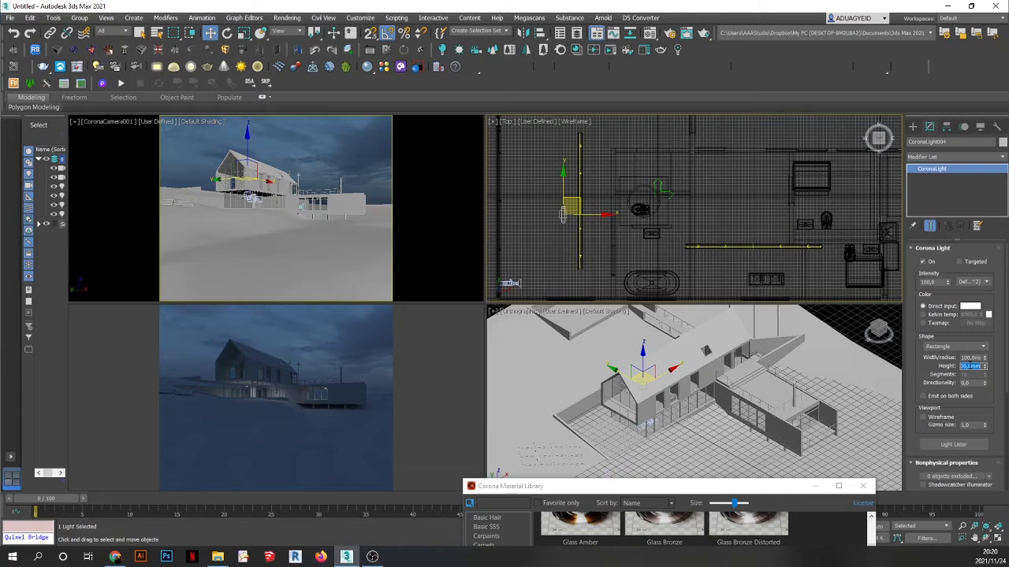
{"action": "type", "text": "500"}
{"action": "key", "text": "Tab"}
{"action": "type", "text": "200"}
{"action": "key", "text": "Tab"}
{"action": "double_click", "coordinate": [976, 360]}
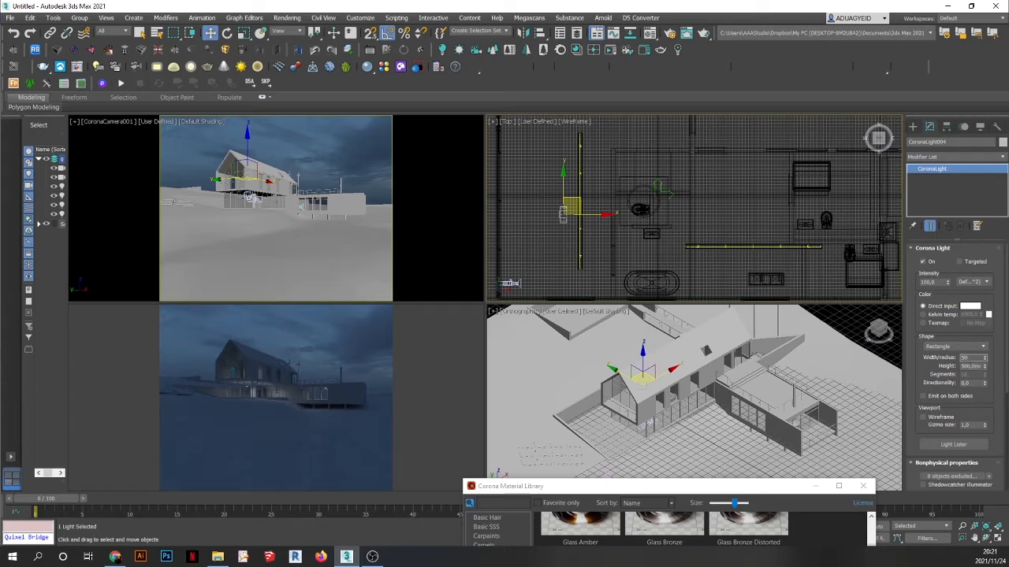
{"action": "type", "text": "500,0cm"}
- Clone the 500 mm light as one independent copy placed over the oval bathtub in the plan
{"action": "left_click", "coordinate": [563, 213]}
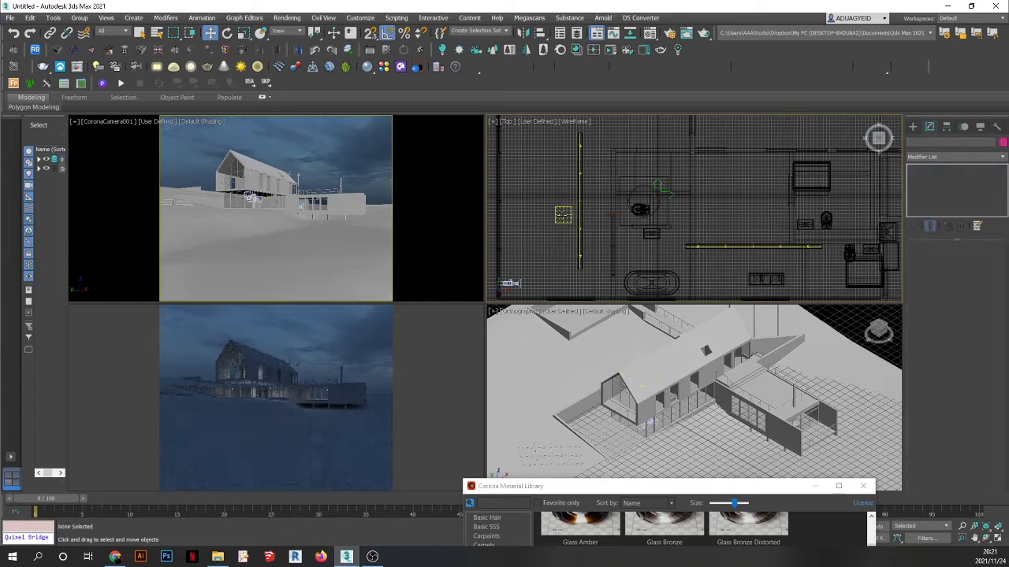
{"action": "mouse_move", "coordinate": [563, 213]}
{"action": "left_mouse_down", "text": "shift"}
{"action": "mouse_move", "coordinate": [645, 223]}
{"action": "mouse_move", "coordinate": [666, 262]}
{"action": "left_mouse_up", "text": "shift"}
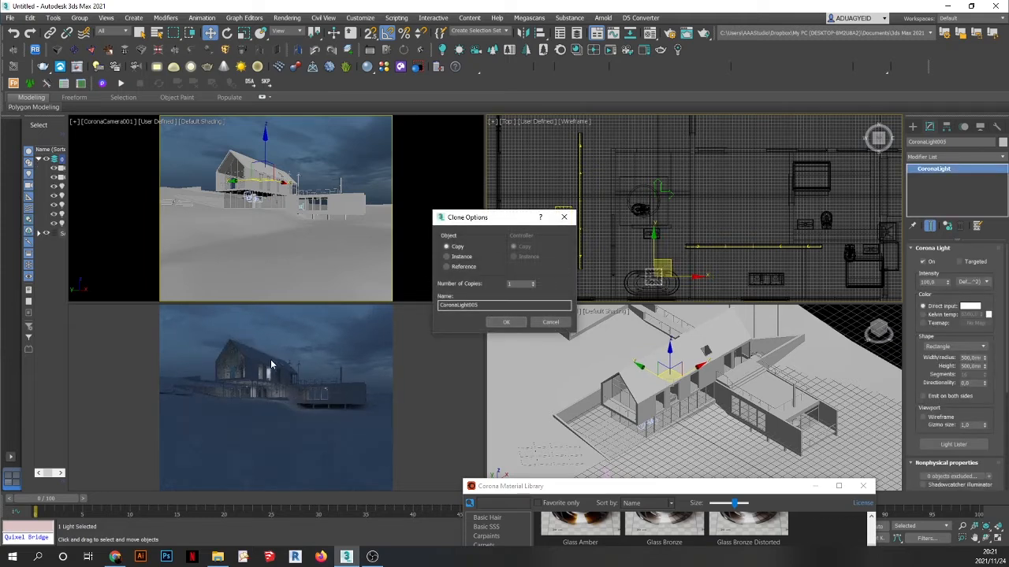
{"action": "left_click", "coordinate": [504, 322]}
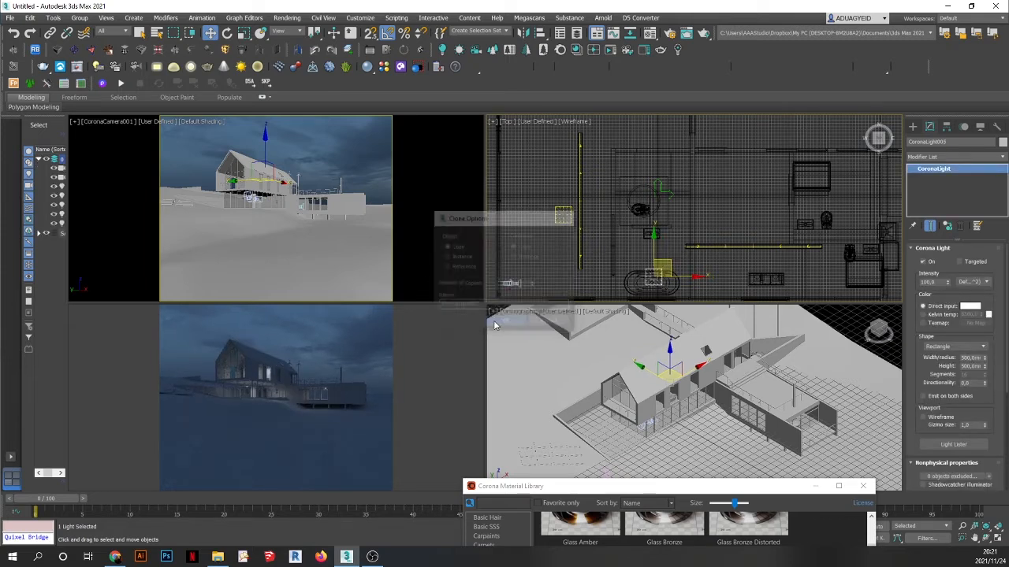
- Set the width and height of the light over the bathtub to 200 mm
{"action": "middle_click_drag", "start_coordinate": [602, 266], "coordinate": [595, 206]}
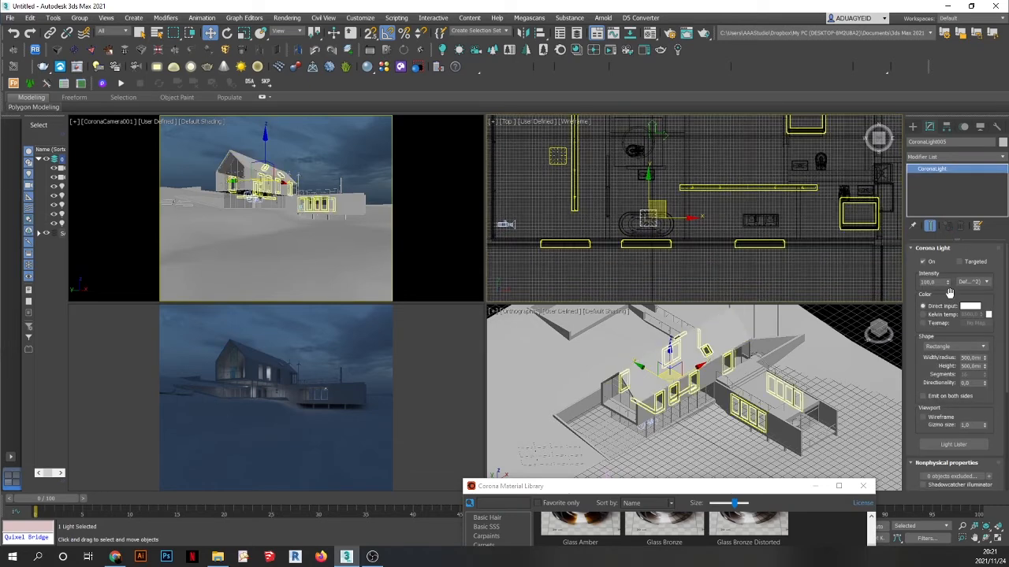
{"action": "left_click", "coordinate": [966, 357]}
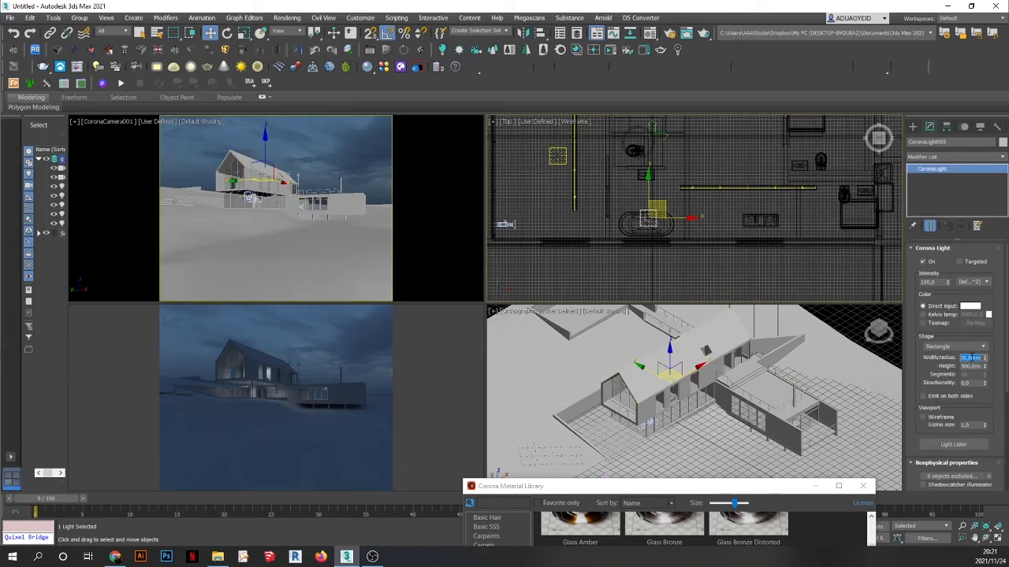
{"action": "type", "text": "50"}
{"action": "key", "text": "Return"}
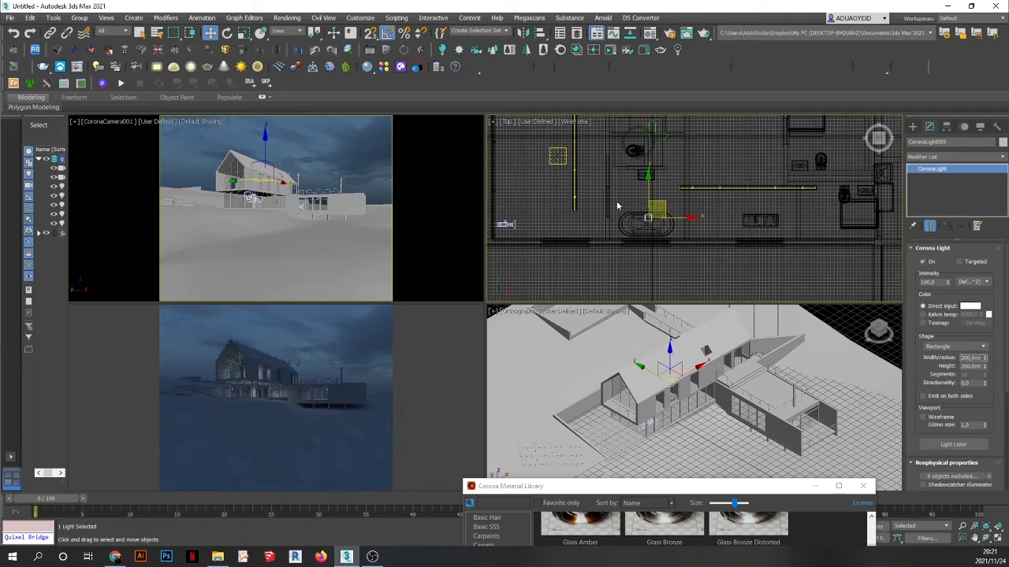
- Clone the 200 mm bathtub light as one independent copy placed over the counter unit to its right in the plan
{"action": "scroll", "coordinate": [653, 217], "scroll_direction": "up", "scroll_amount": 5}
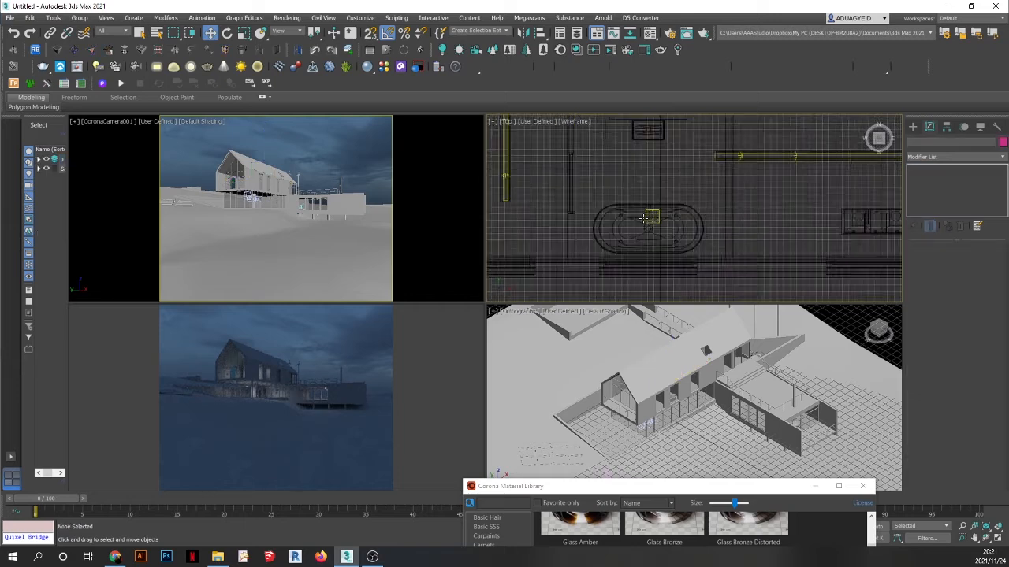
{"action": "scroll", "coordinate": [652, 218], "scroll_direction": "down", "scroll_amount": 4}
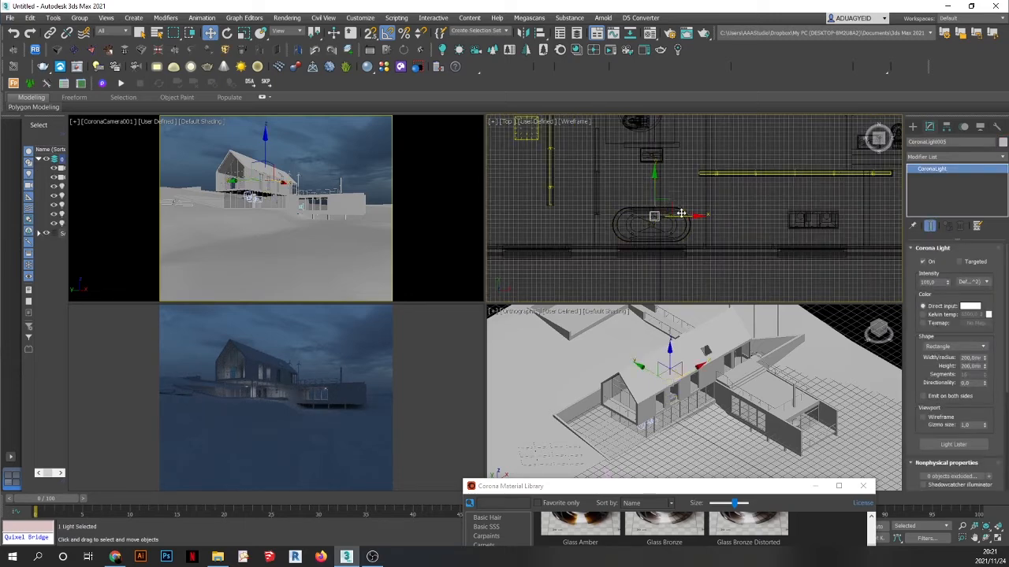
{"action": "left_click_drag", "start_coordinate": [709, 205], "coordinate": [826, 216]}
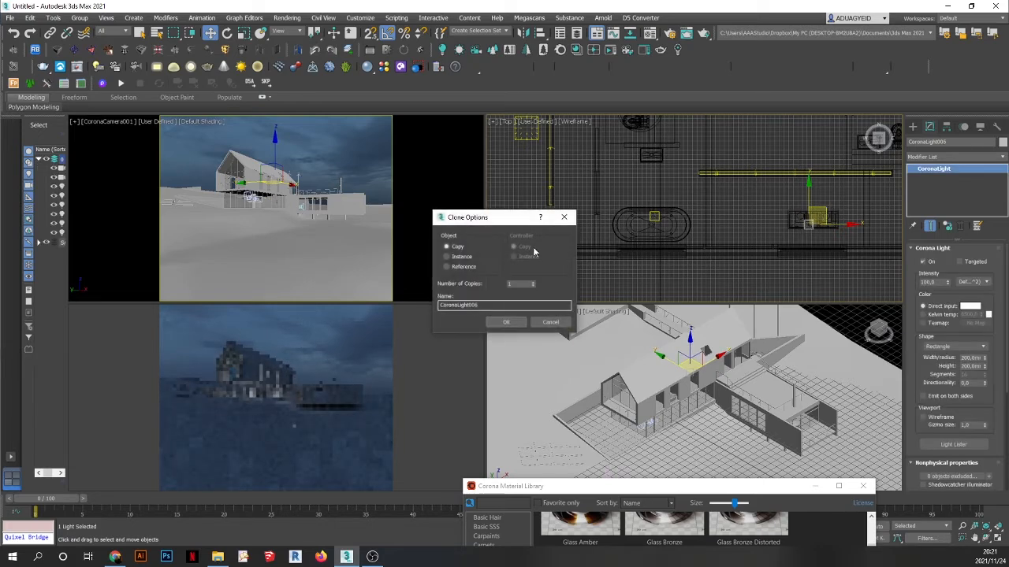
{"action": "left_click", "coordinate": [506, 321]}
- Clone the small light over the counter unit as an independent copy in the room next to the staircase
{"action": "scroll", "coordinate": [631, 253], "scroll_direction": "down", "scroll_amount": 5}
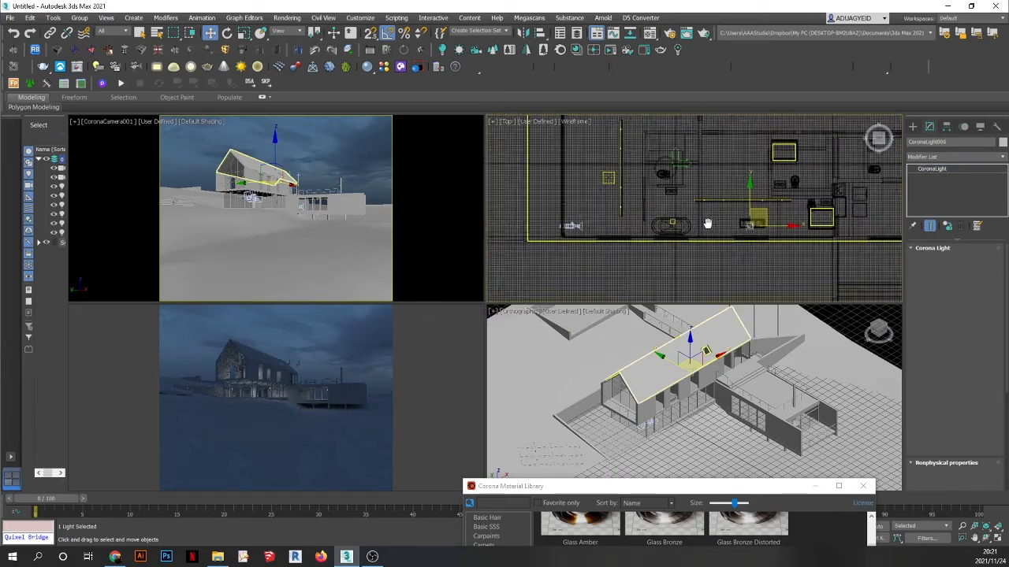
{"action": "left_click", "coordinate": [631, 252]}
{"action": "left_click_drag", "start_coordinate": [625, 244], "coordinate": [759, 246]}
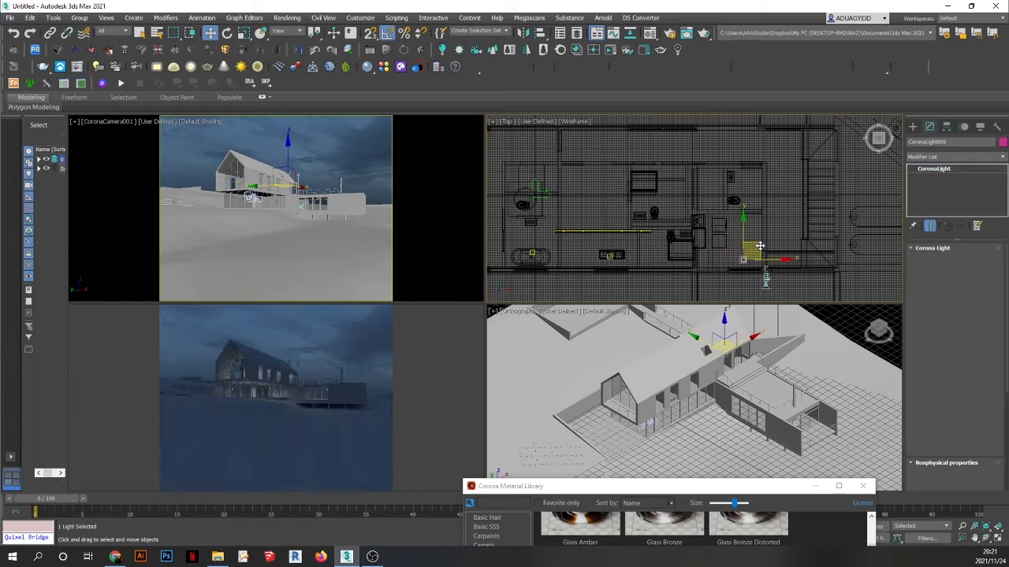
{"action": "left_click_drag", "start_coordinate": [759, 246], "coordinate": [760, 246], "text": "shift"}
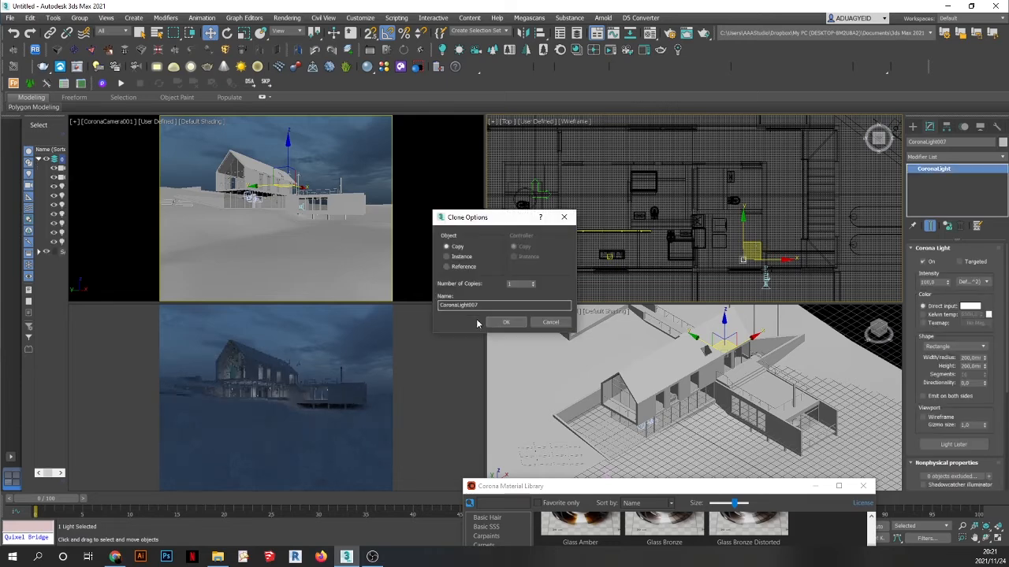
{"action": "left_click", "coordinate": [505, 323]}
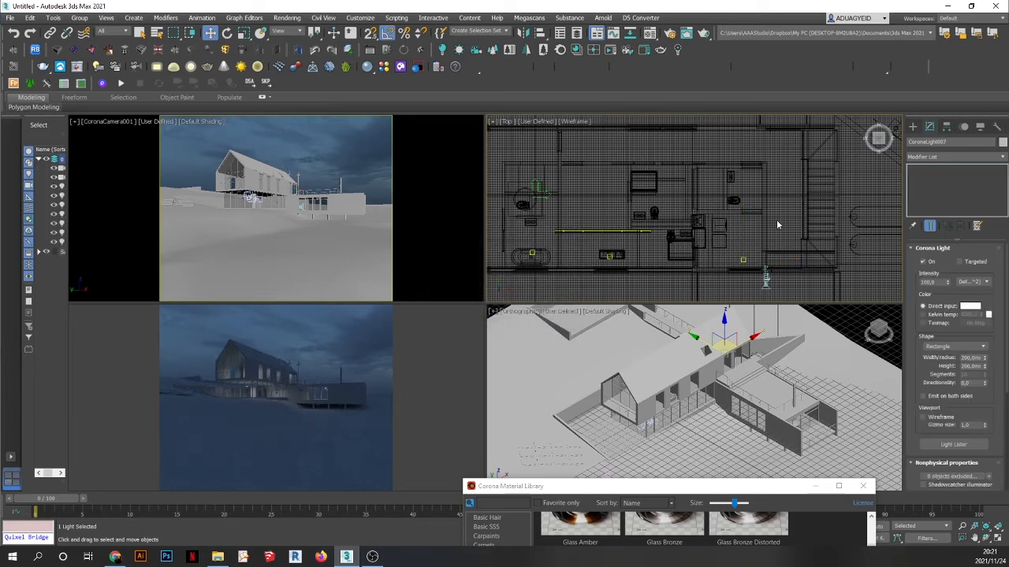
{"action": "left_click", "coordinate": [416, 260]}
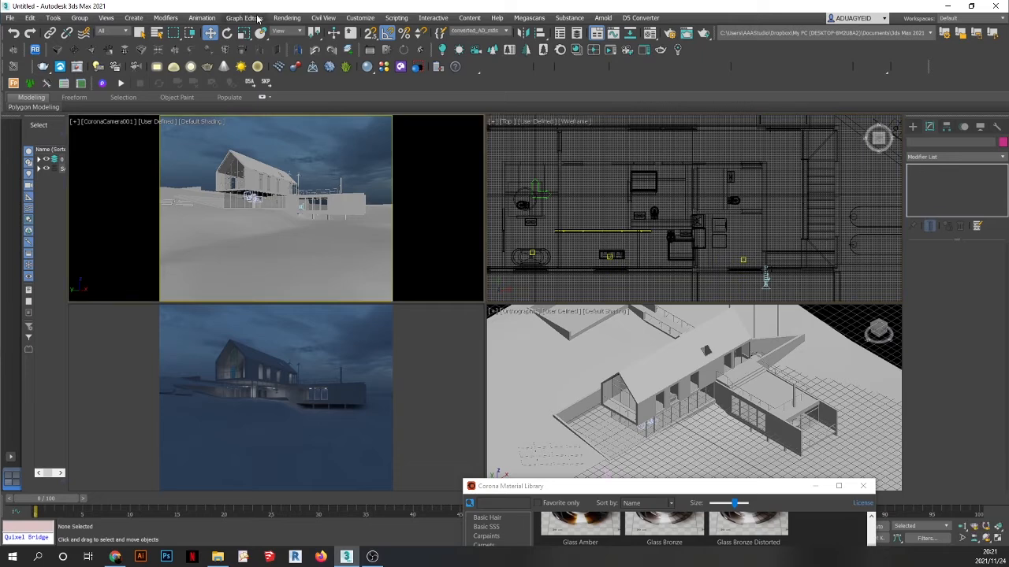
- Render the CoronaCamera001 view and examine the house's interior lighting in the frame buffer, closing it when finished
{"action": "left_click", "coordinate": [287, 17]}
{"action": "left_click", "coordinate": [291, 34]}
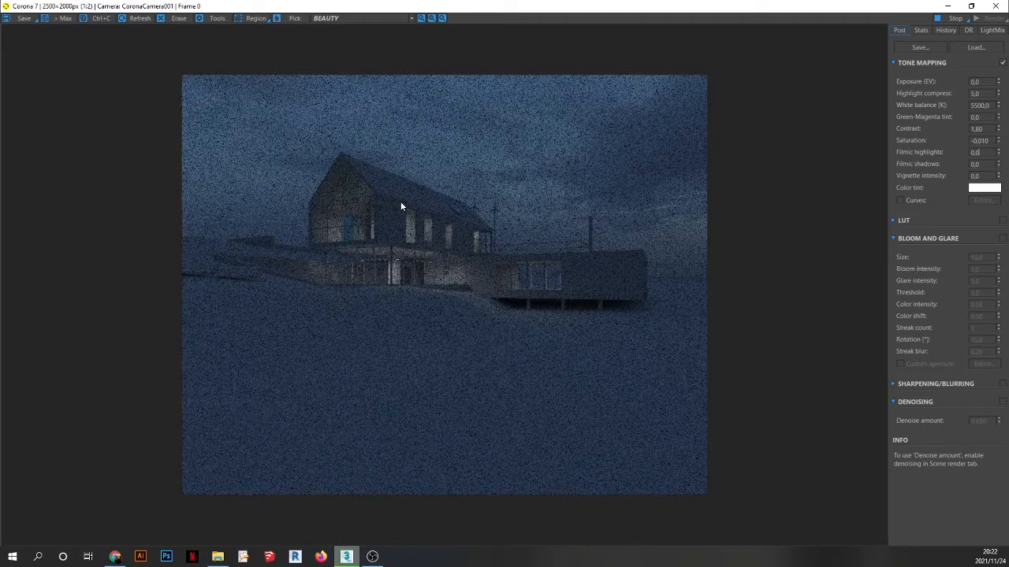
{"action": "scroll", "coordinate": [398, 196], "scroll_direction": "up", "scroll_amount": 1}
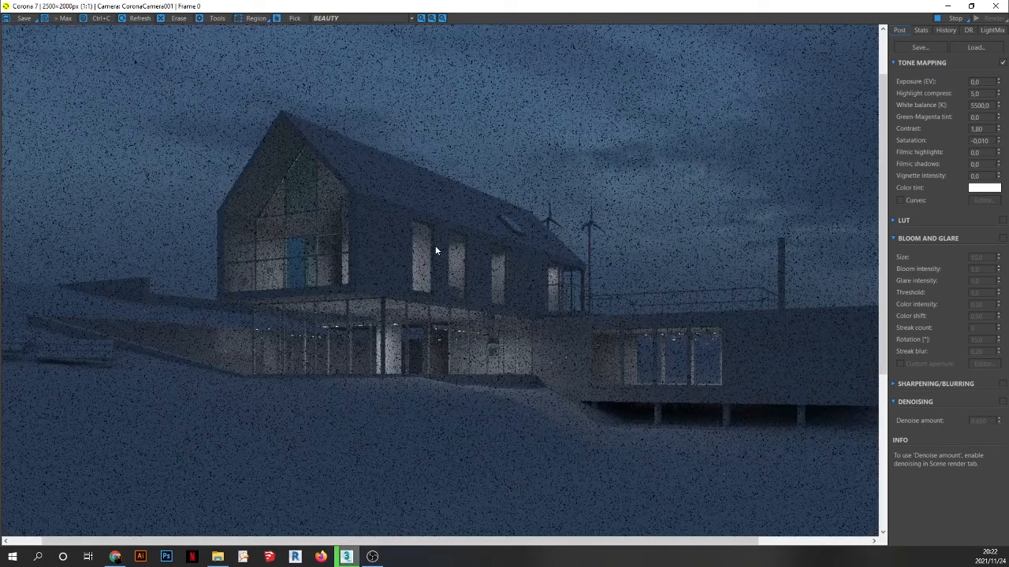
{"action": "scroll", "coordinate": [435, 250], "scroll_direction": "down", "scroll_amount": 1}
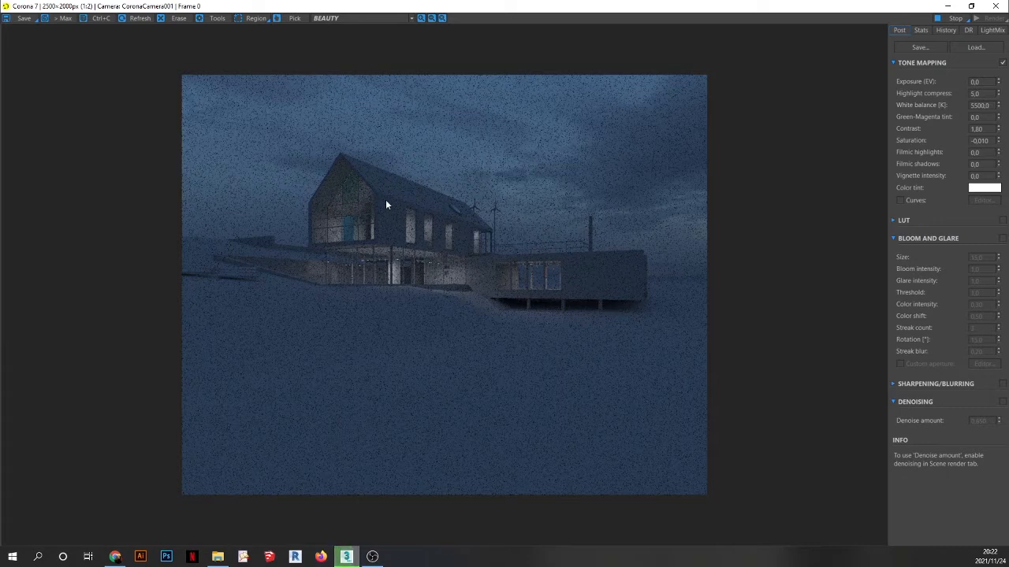
{"action": "scroll", "coordinate": [386, 204], "scroll_direction": "up", "scroll_amount": 1}
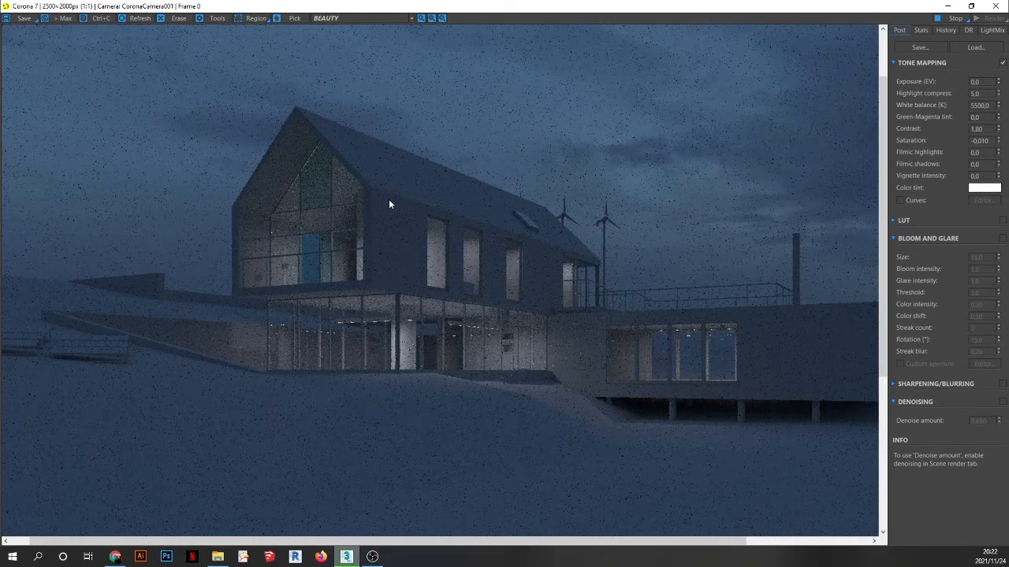
{"action": "scroll", "coordinate": [370, 315], "scroll_direction": "down", "scroll_amount": 3}
{"action": "scroll", "coordinate": [365, 229], "scroll_direction": "up", "scroll_amount": 3}
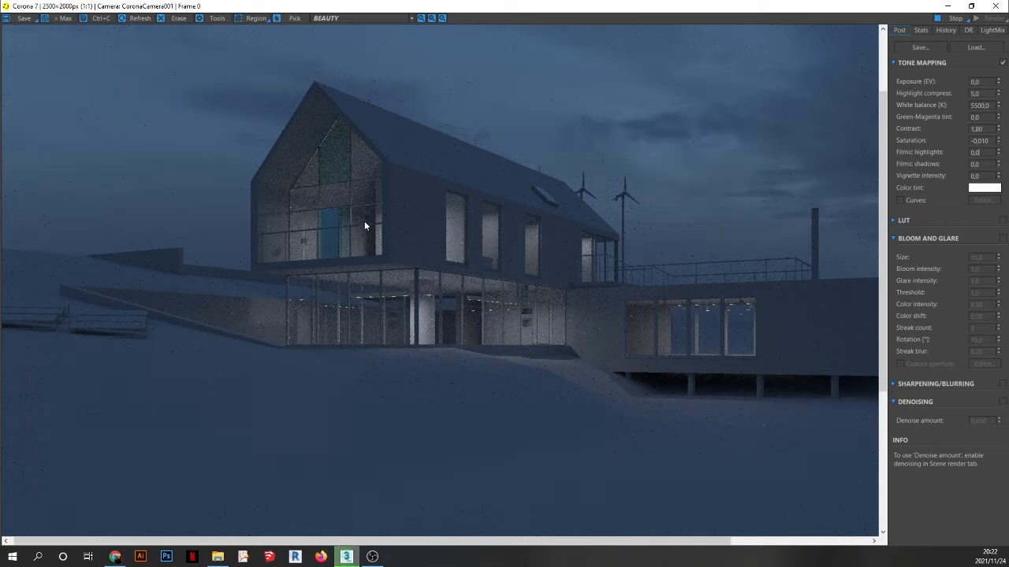
{"action": "scroll", "coordinate": [450, 259], "scroll_direction": "up", "scroll_amount": 1}
{"action": "scroll", "coordinate": [450, 258], "scroll_direction": "down", "scroll_amount": 1}
{"action": "scroll", "coordinate": [449, 259], "scroll_direction": "down", "scroll_amount": 3}
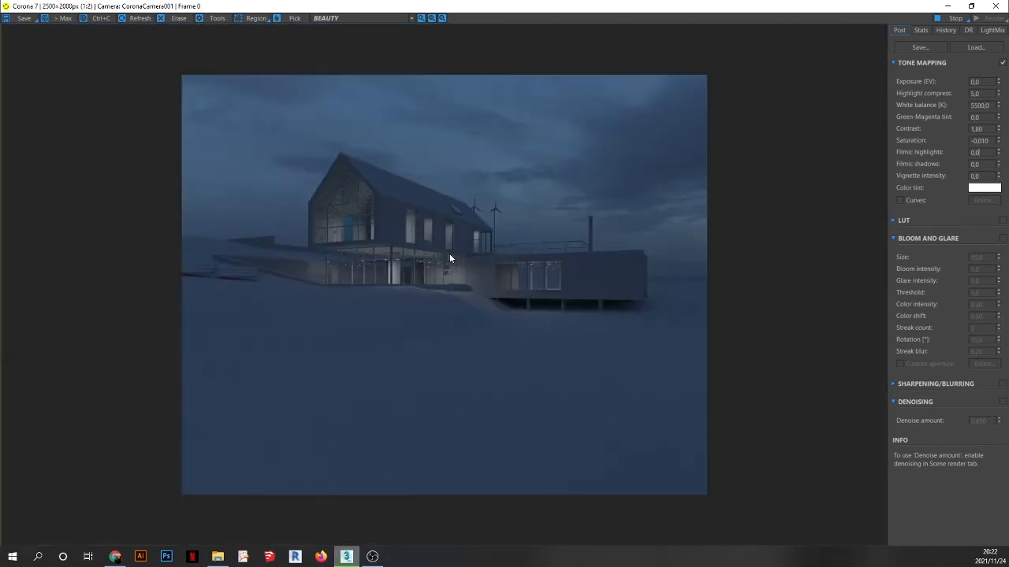
{"action": "scroll", "coordinate": [381, 217], "scroll_direction": "up", "scroll_amount": 3}
{"action": "scroll", "coordinate": [381, 212], "scroll_direction": "down", "scroll_amount": 3}
{"action": "left_click", "coordinate": [995, 5]}
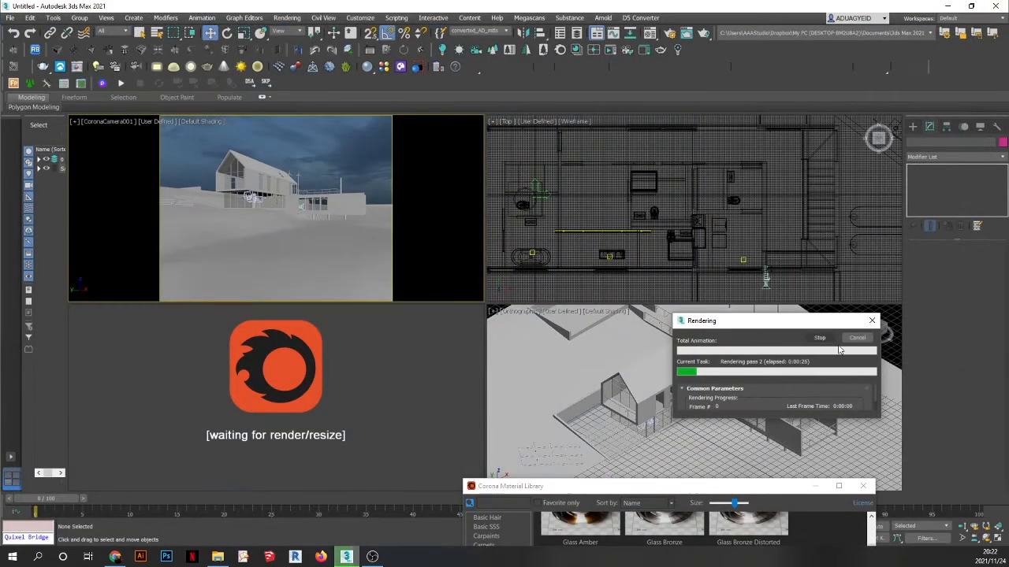
- Stop the running render and maximize the CoronaCamera001 viewport
{"action": "scroll", "coordinate": [784, 180], "scroll_direction": "down", "scroll_amount": 5}
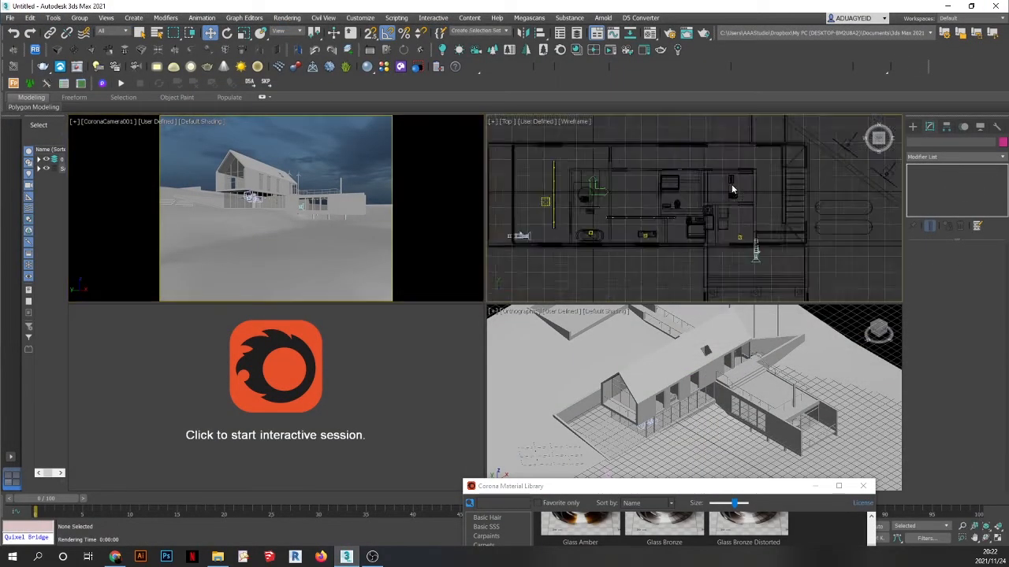
{"action": "scroll", "coordinate": [679, 220], "scroll_direction": "down", "scroll_amount": 1}
{"action": "scroll", "coordinate": [669, 232], "scroll_direction": "up", "scroll_amount": 2}
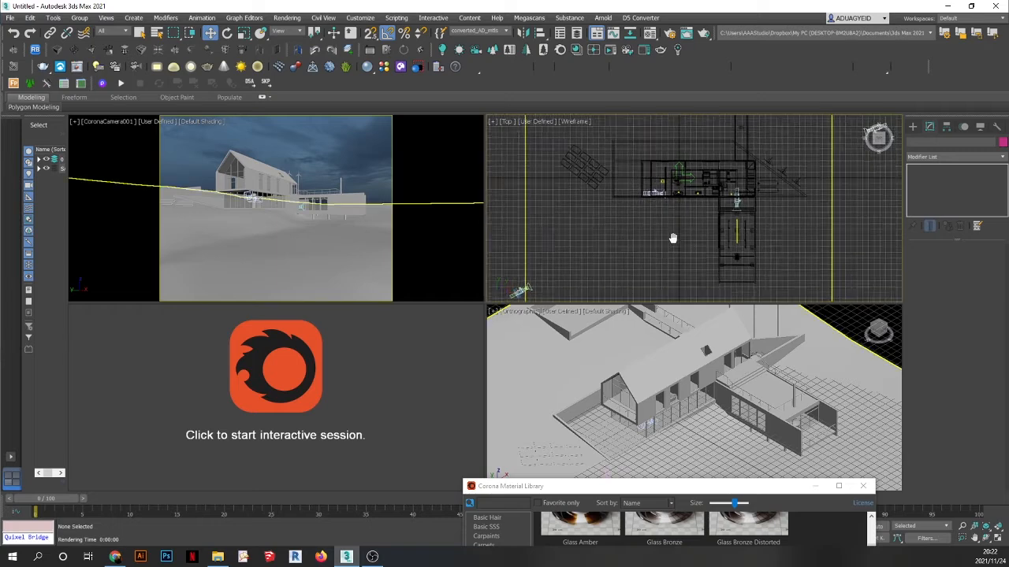
{"action": "middle_click_drag", "start_coordinate": [682, 241], "coordinate": [690, 246]}
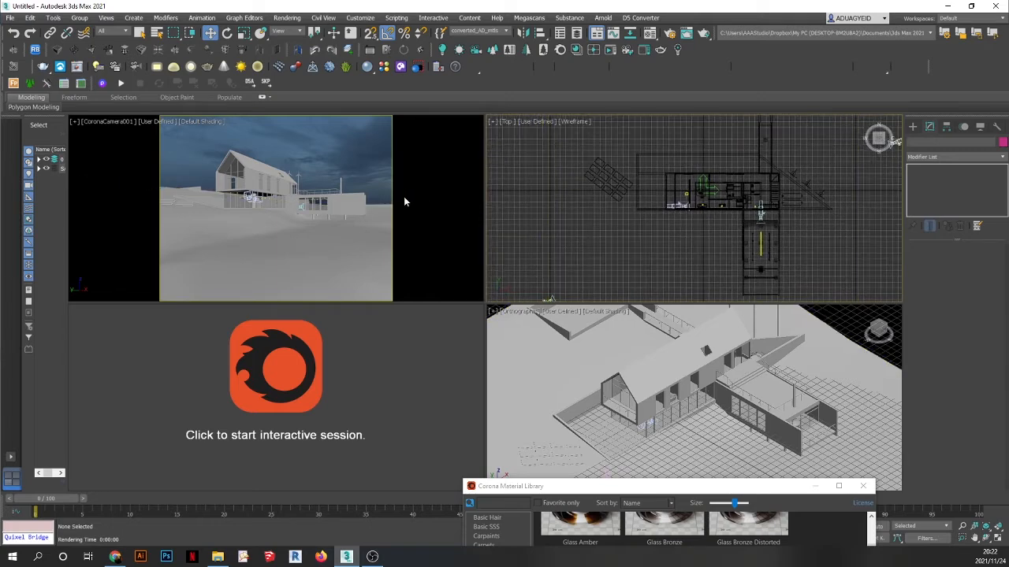
{"action": "left_click", "coordinate": [360, 162]}
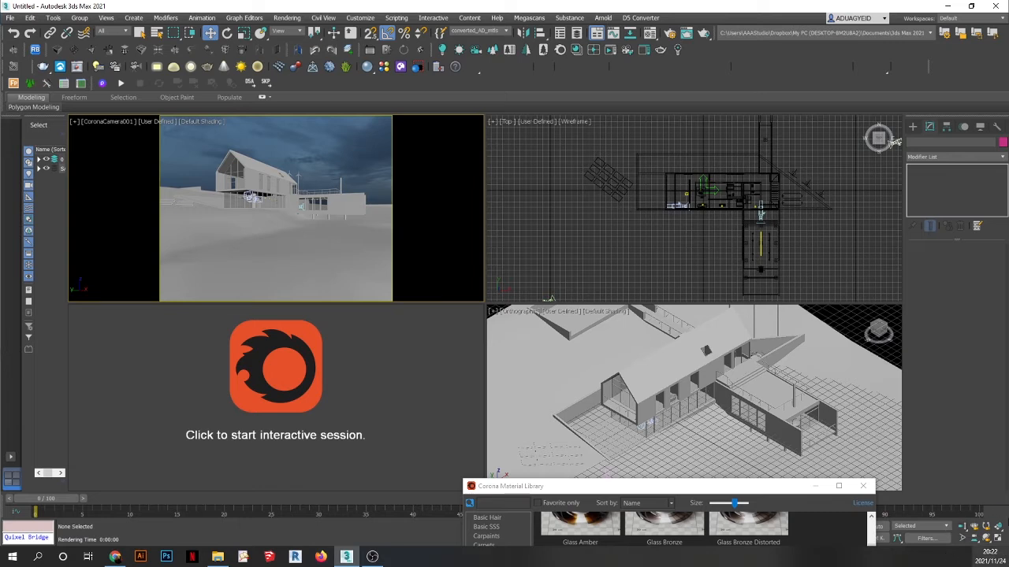
{"action": "left_click", "coordinate": [997, 540]}
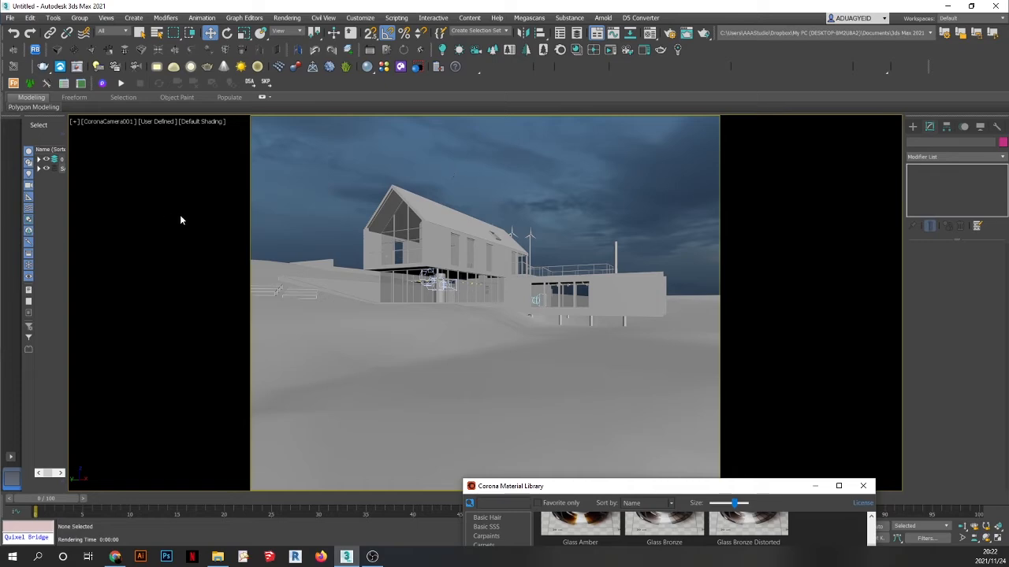
- Bring the Corona Material Library window fully into view and show its Walls materials
{"action": "left_click_drag", "start_coordinate": [552, 492], "coordinate": [163, 112]}
{"action": "left_click", "coordinate": [92, 333]}
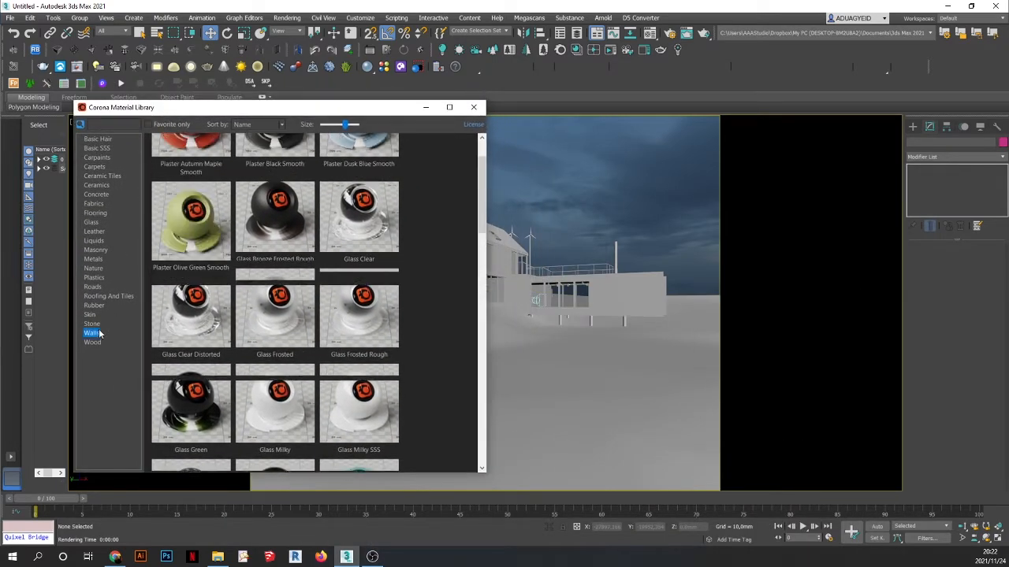
{"action": "scroll", "coordinate": [296, 247], "scroll_direction": "up", "scroll_amount": 1}
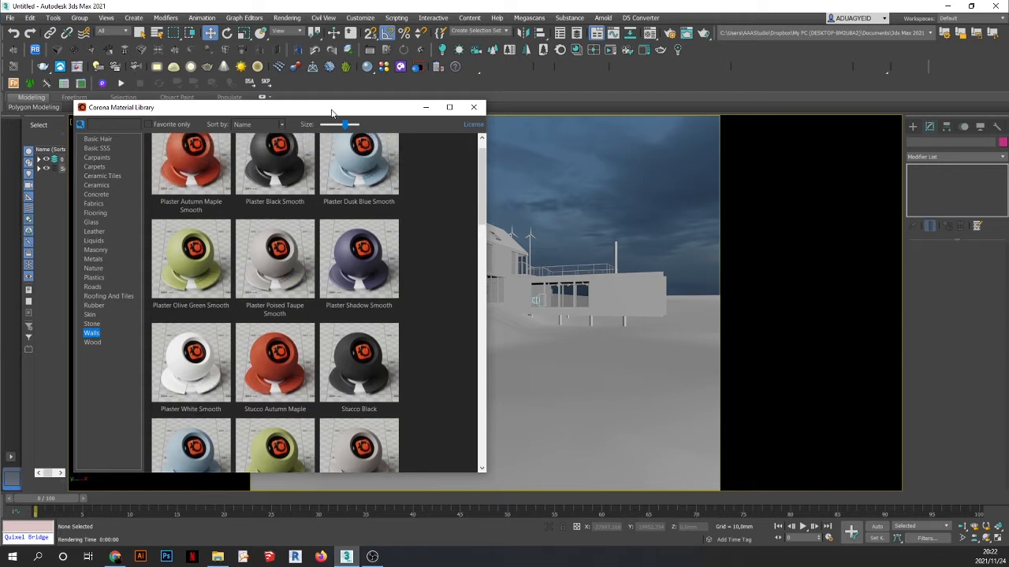
- Assign the Stucco Black material from the Walls category to the upper-floor walls of the gabled house volume
{"action": "left_click_drag", "start_coordinate": [334, 110], "coordinate": [274, 115]}
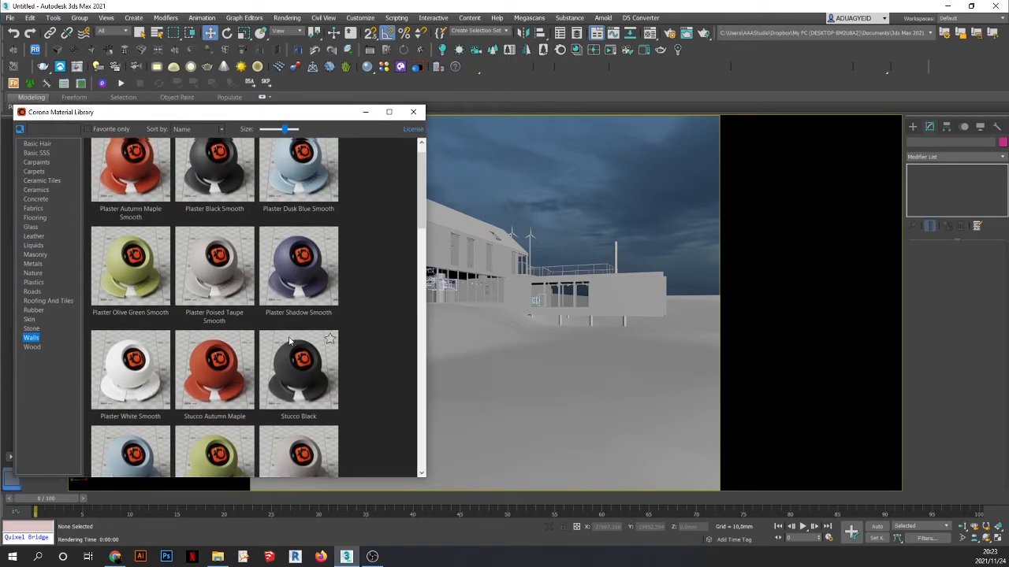
{"action": "scroll", "coordinate": [288, 346], "scroll_direction": "up", "scroll_amount": 1}
{"action": "left_click", "coordinate": [432, 245]}
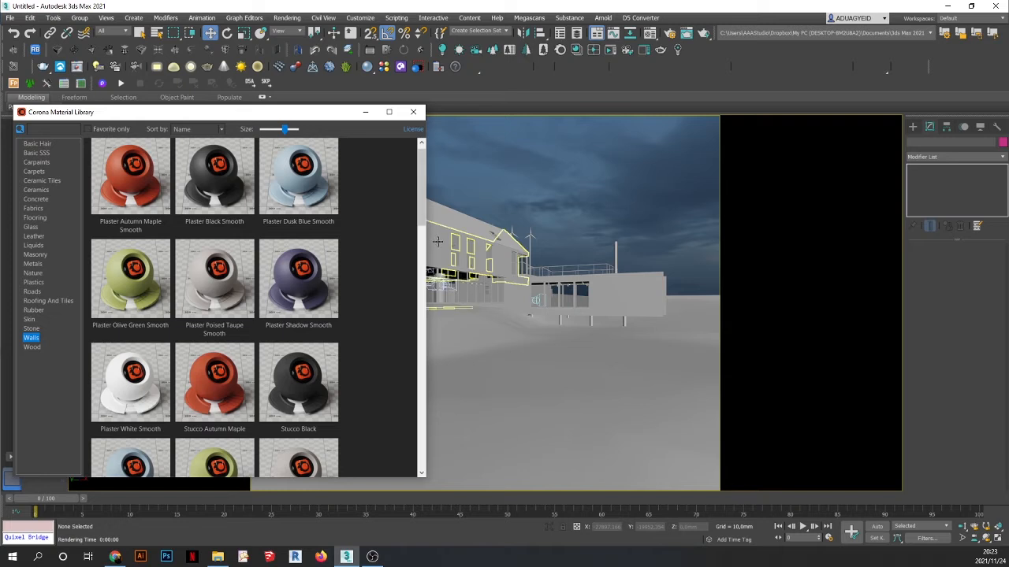
{"action": "left_click", "coordinate": [139, 33]}
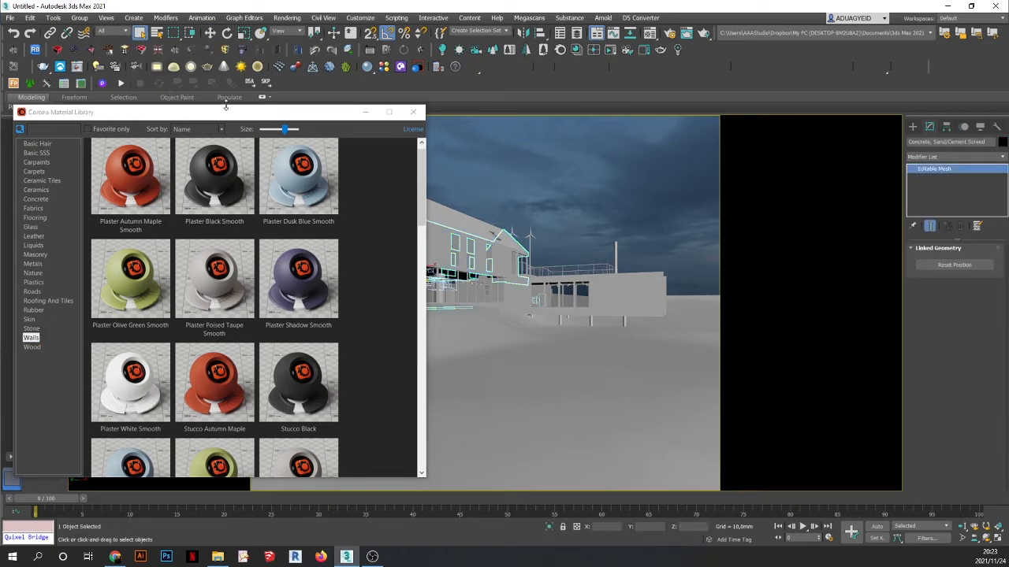
{"action": "left_click_drag", "start_coordinate": [226, 111], "coordinate": [226, 145]}
{"action": "left_click_drag", "start_coordinate": [331, 145], "coordinate": [222, 123]}
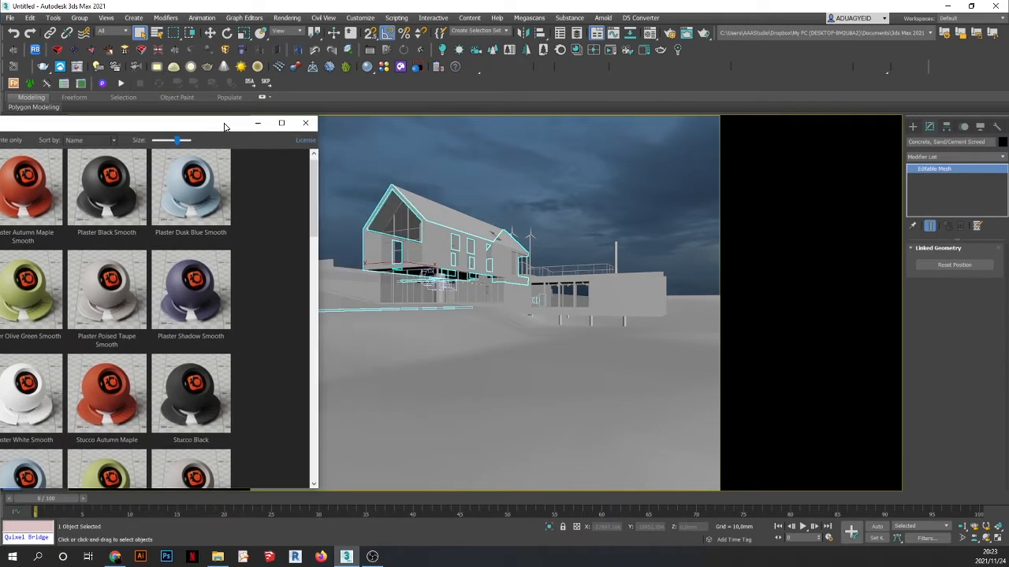
{"action": "left_click", "coordinate": [382, 161]}
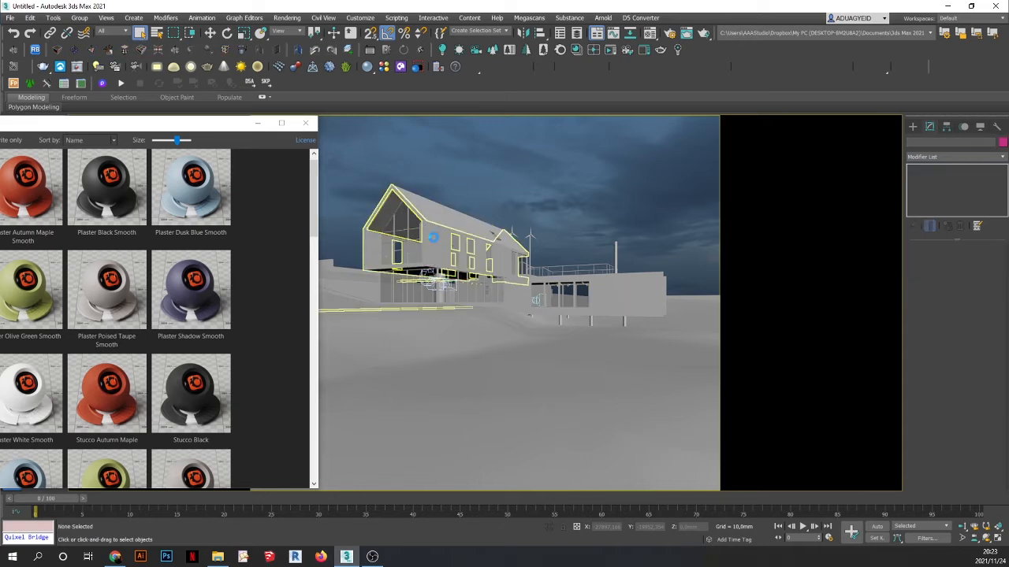
{"action": "left_click", "coordinate": [430, 234]}
{"action": "right_click", "coordinate": [191, 400]}
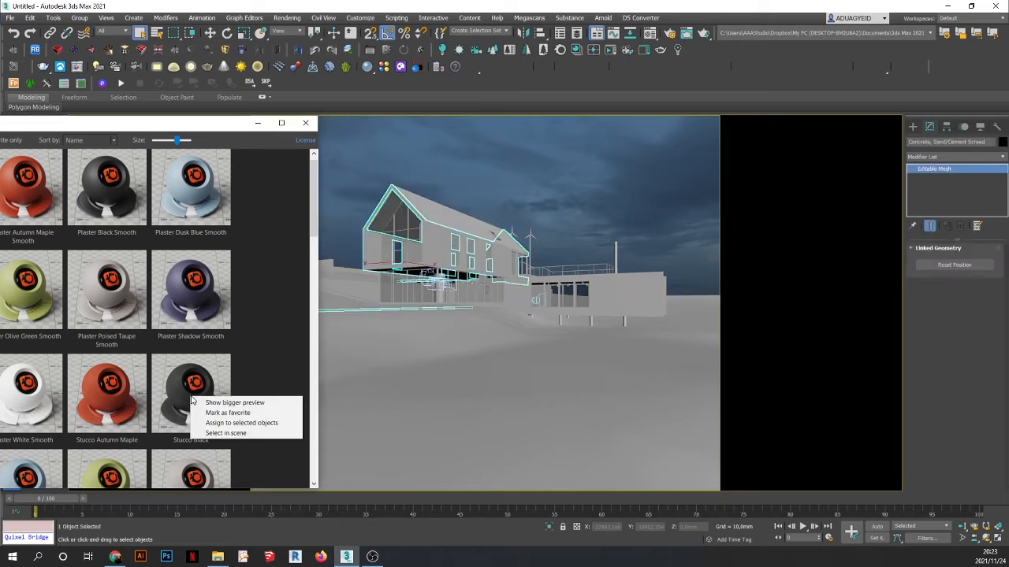
{"action": "left_click", "coordinate": [208, 424]}
{"action": "left_click", "coordinate": [515, 179]}
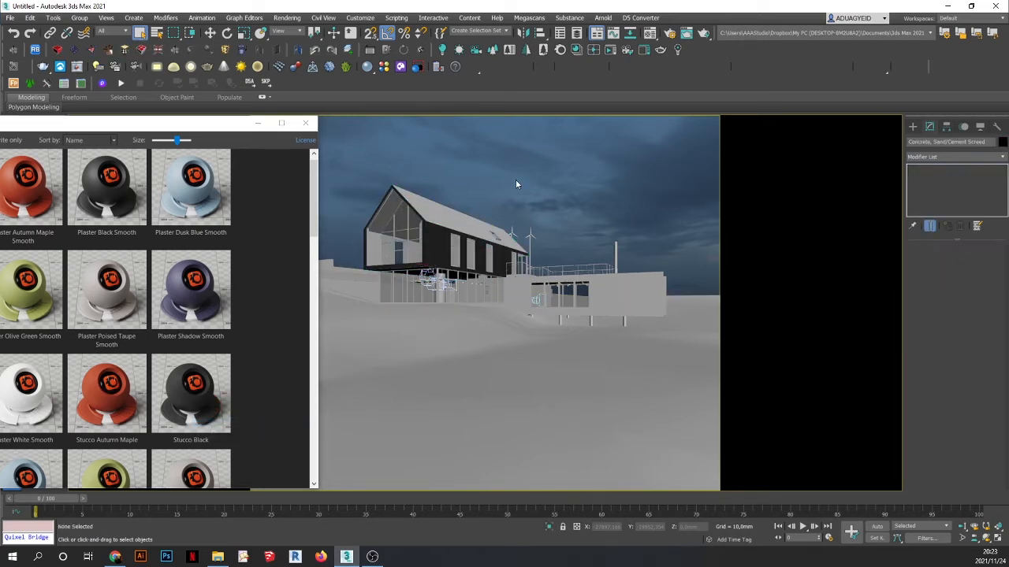
- Add a UVW Map modifier with Box mapping and Real-World Map Size to the black upper-floor walls
{"action": "left_click", "coordinate": [436, 245]}
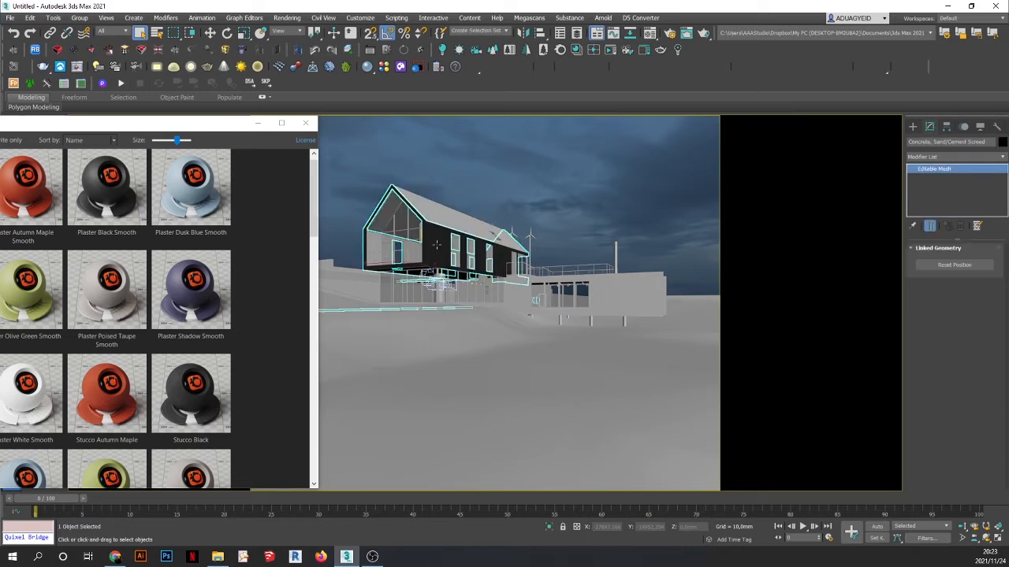
{"action": "left_click", "coordinate": [502, 192]}
{"action": "left_click", "coordinate": [438, 250]}
{"action": "left_click", "coordinate": [1003, 158]}
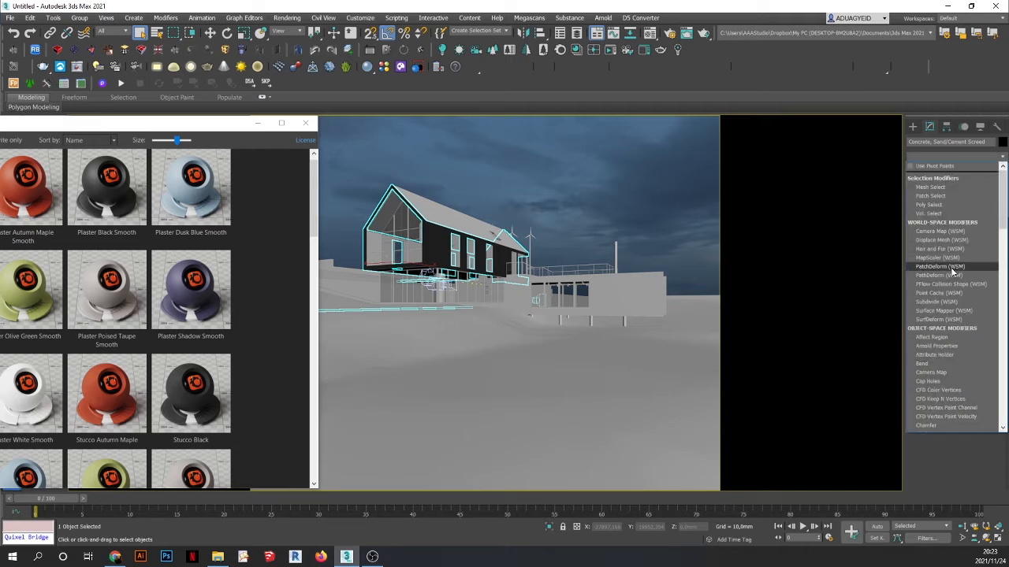
{"action": "scroll", "coordinate": [951, 267], "scroll_direction": "down", "scroll_amount": 10}
{"action": "left_click", "coordinate": [938, 317]}
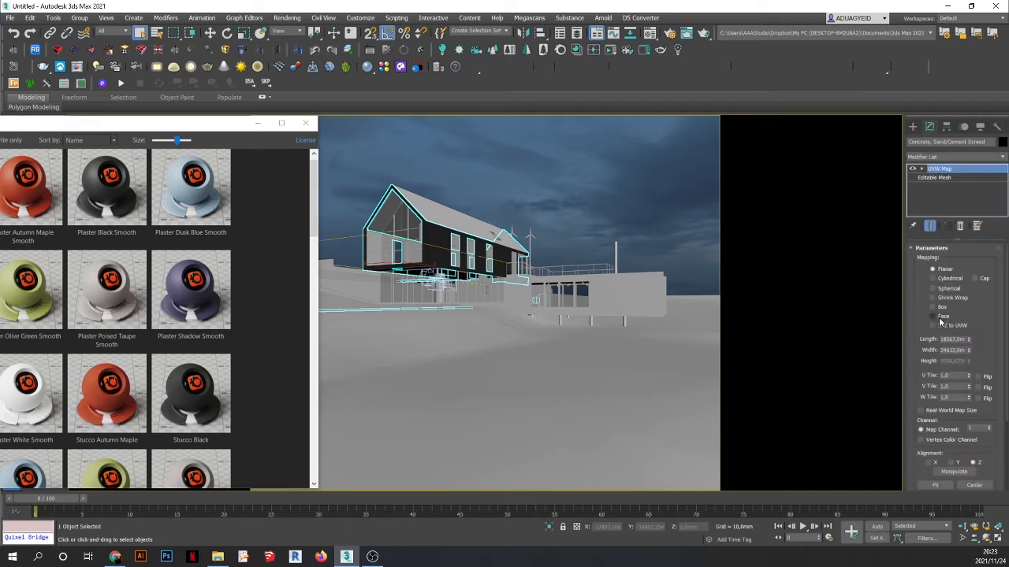
{"action": "left_click", "coordinate": [932, 308]}
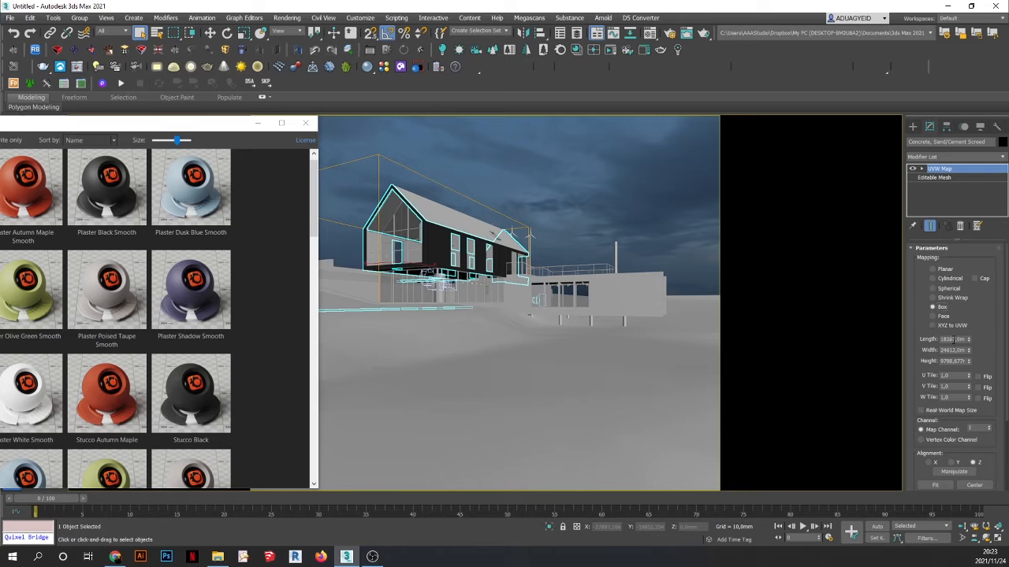
{"action": "left_click", "coordinate": [922, 412]}
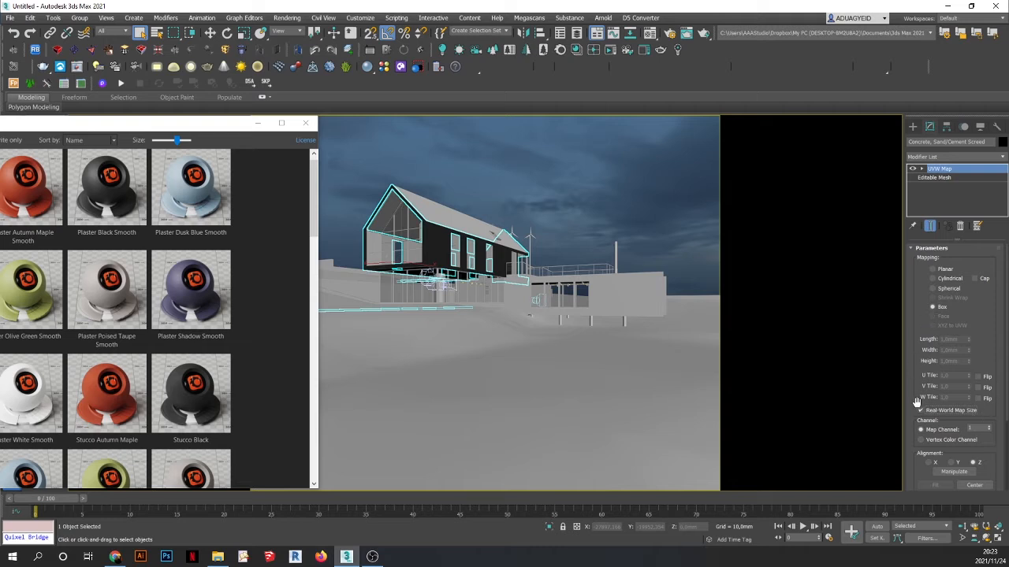
{"action": "left_click", "coordinate": [496, 175]}
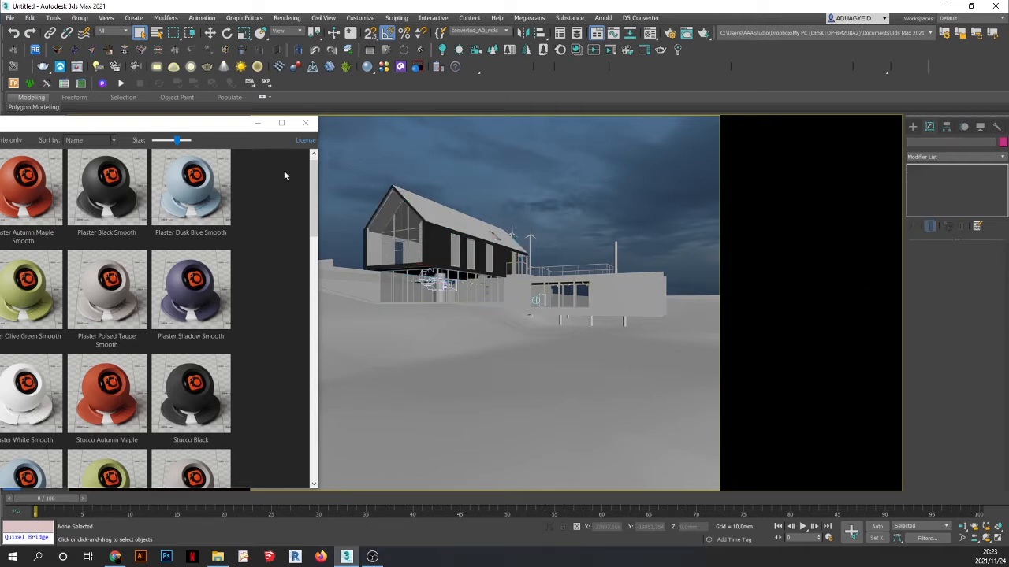
- Assign the Stone Wall Veneer material from the Stone category to the concrete-panel retaining wall beside the ground floor
{"action": "left_click_drag", "start_coordinate": [188, 128], "coordinate": [313, 109]}
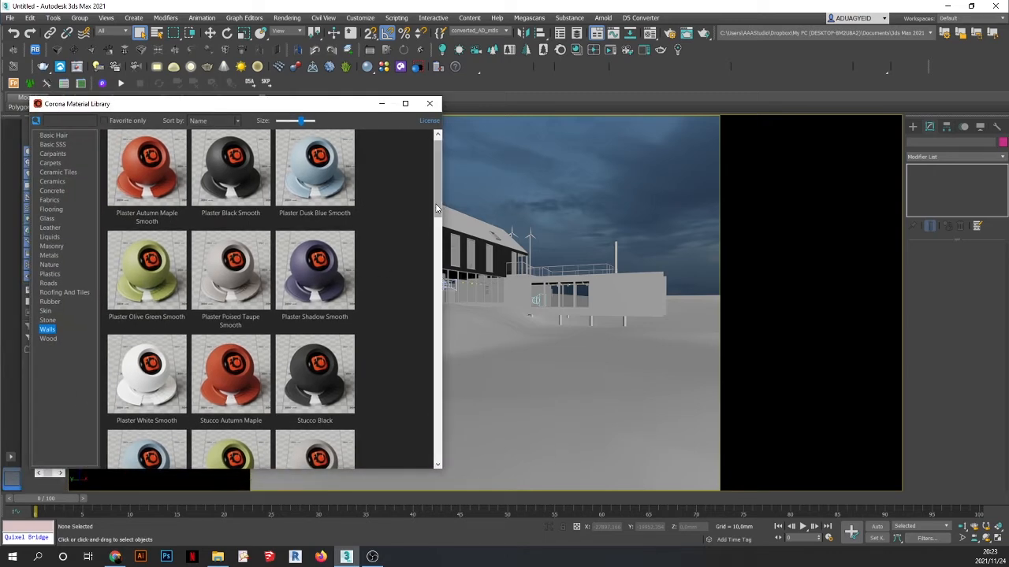
{"action": "left_click_drag", "start_coordinate": [436, 211], "coordinate": [435, 177]}
{"action": "left_click", "coordinate": [46, 320]}
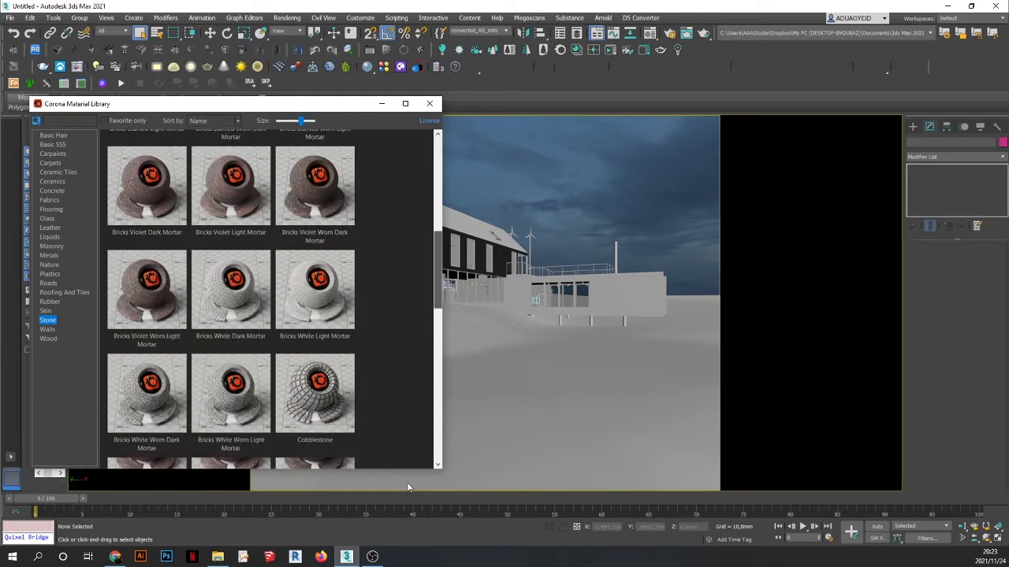
{"action": "left_click_drag", "start_coordinate": [437, 190], "coordinate": [438, 435]}
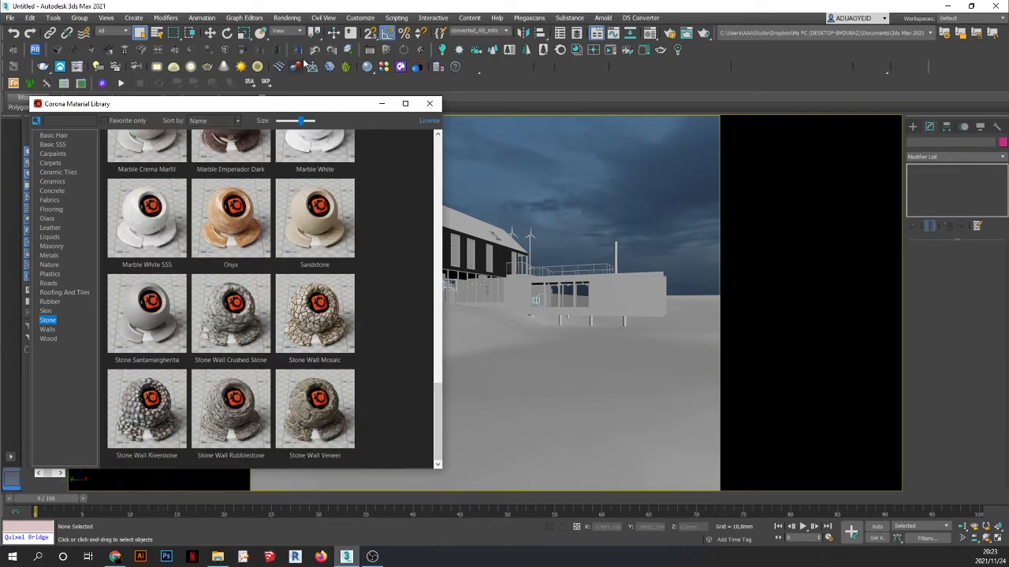
{"action": "left_click_drag", "start_coordinate": [321, 108], "coordinate": [743, 150]}
{"action": "left_click", "coordinate": [364, 289]}
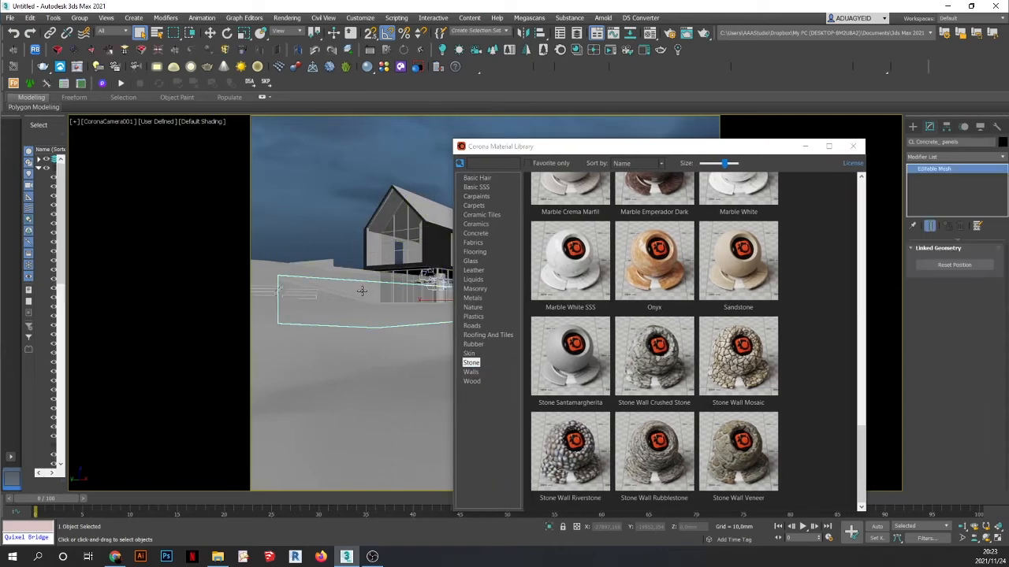
{"action": "right_click", "coordinate": [738, 468]}
{"action": "left_click", "coordinate": [761, 480]}
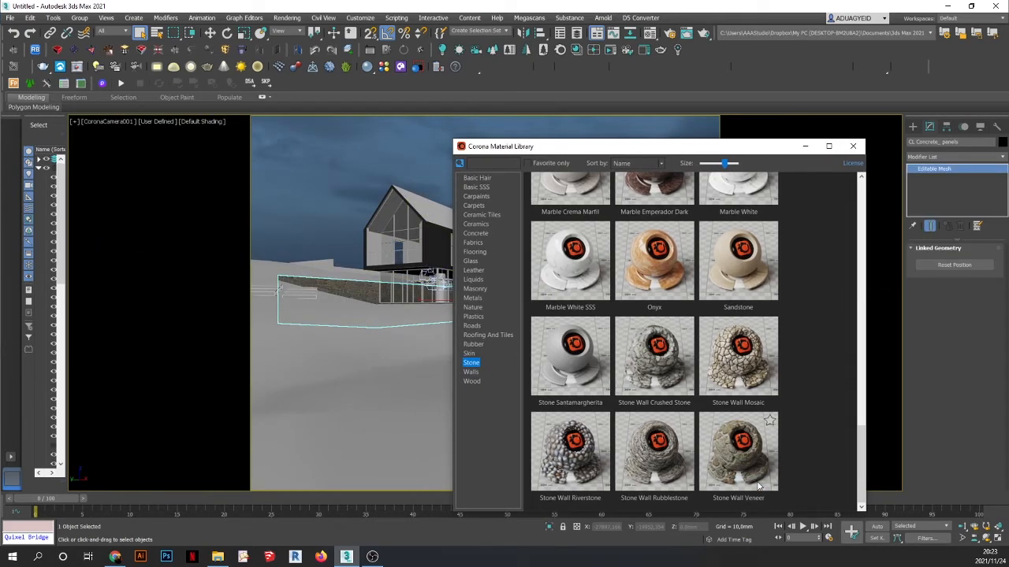
- Assign the Tiles Roof Metal Sheet Grey material from the Roofing And Tiles category to the standing-seam gable roof
{"action": "left_click_drag", "start_coordinate": [575, 148], "coordinate": [647, 130]}
{"action": "left_click", "coordinate": [547, 318]}
{"action": "left_click", "coordinate": [477, 229]}
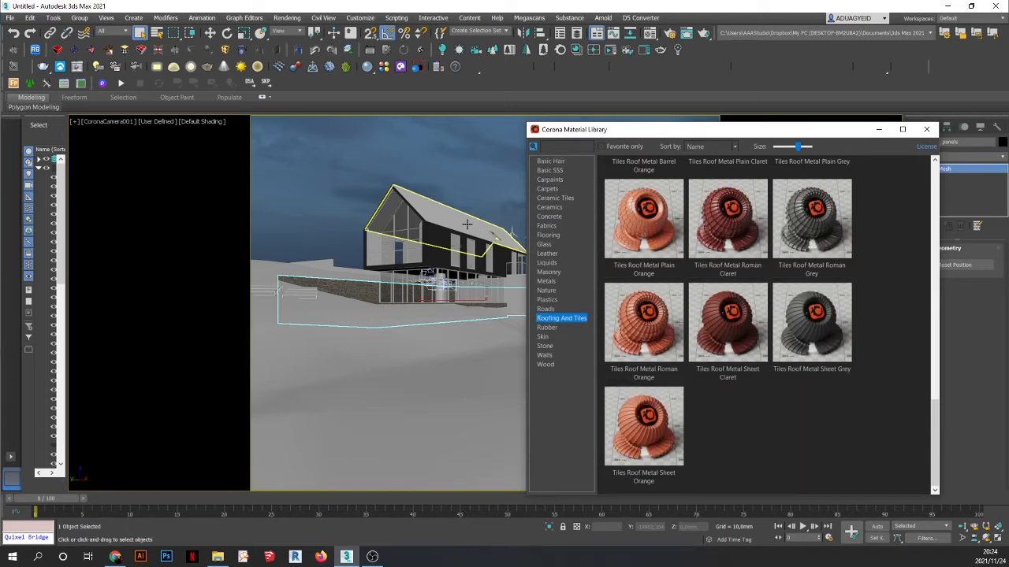
{"action": "right_click", "coordinate": [804, 337]}
{"action": "left_click", "coordinate": [825, 359]}
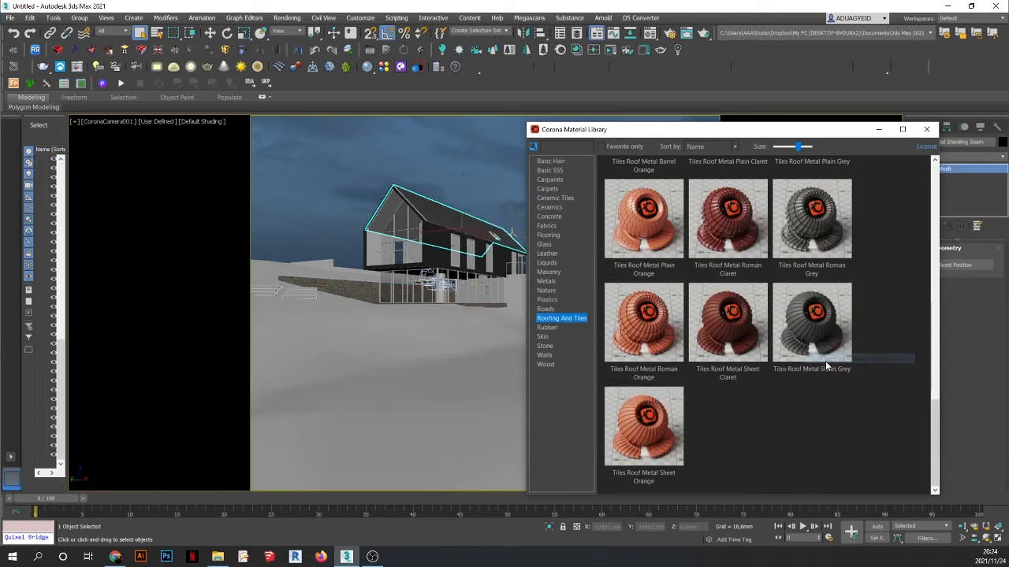
- Add a UVW Map modifier with Box mapping and Real-World Map Size to the gable roof
{"action": "left_click_drag", "start_coordinate": [650, 137], "coordinate": [369, 374]}
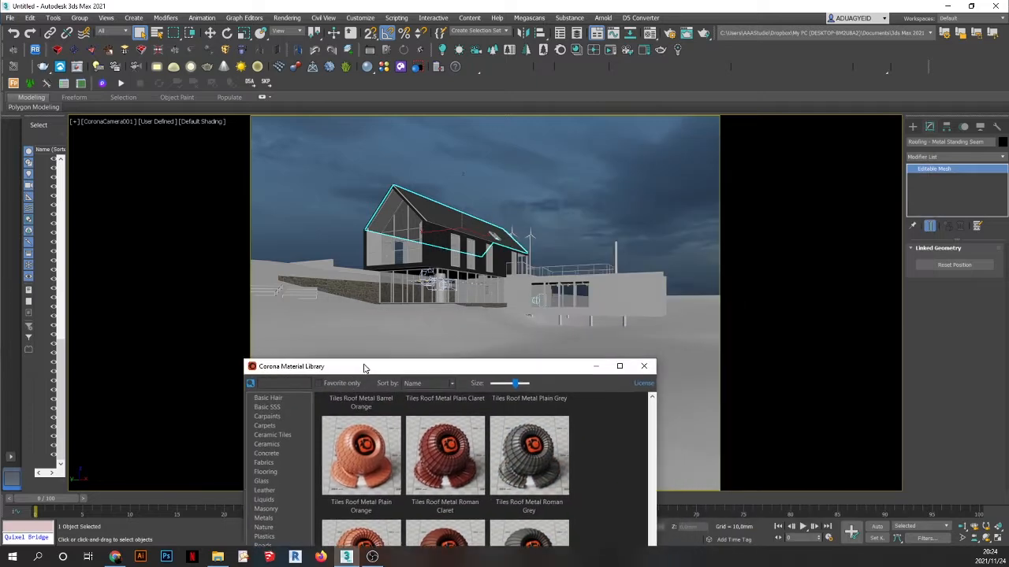
{"action": "left_click", "coordinate": [966, 157]}
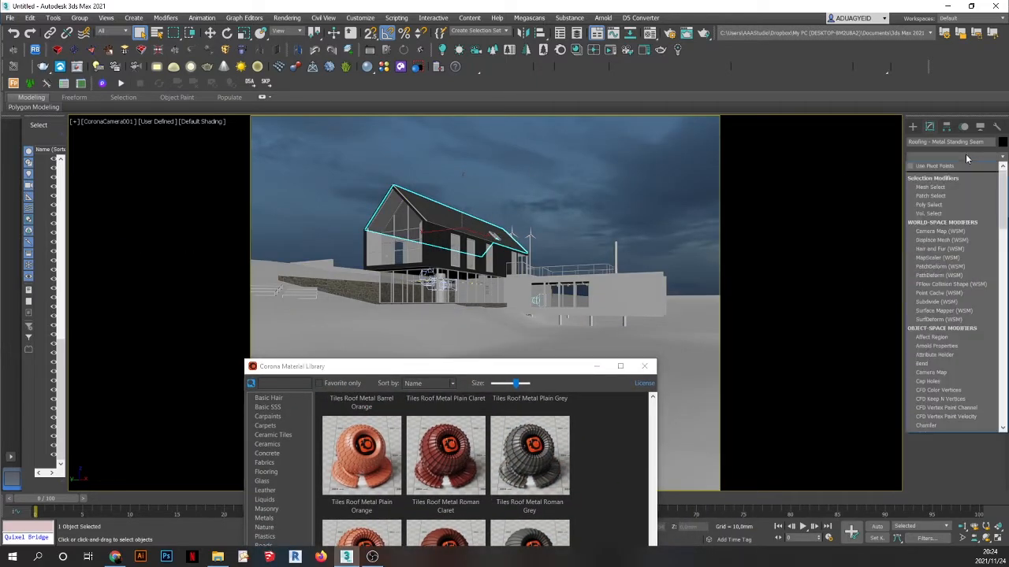
{"action": "key", "text": "u"}
{"action": "left_click", "coordinate": [924, 316]}
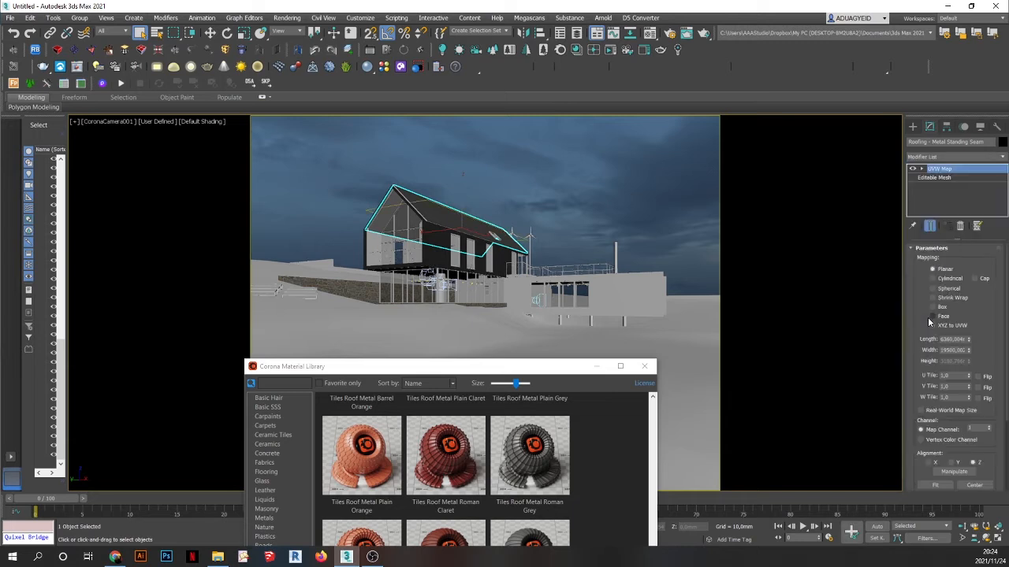
{"action": "left_click", "coordinate": [933, 306]}
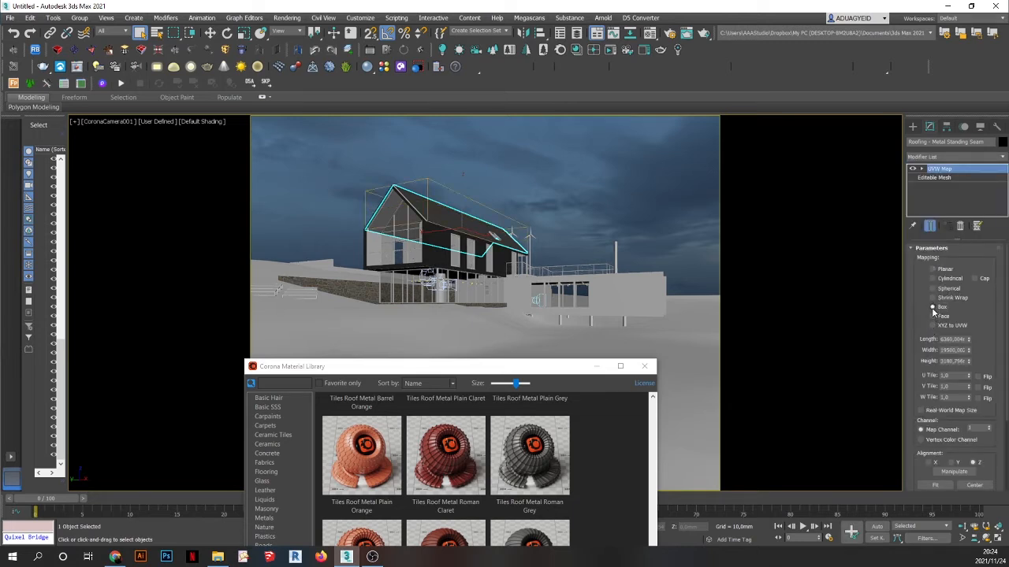
{"action": "left_click", "coordinate": [919, 411]}
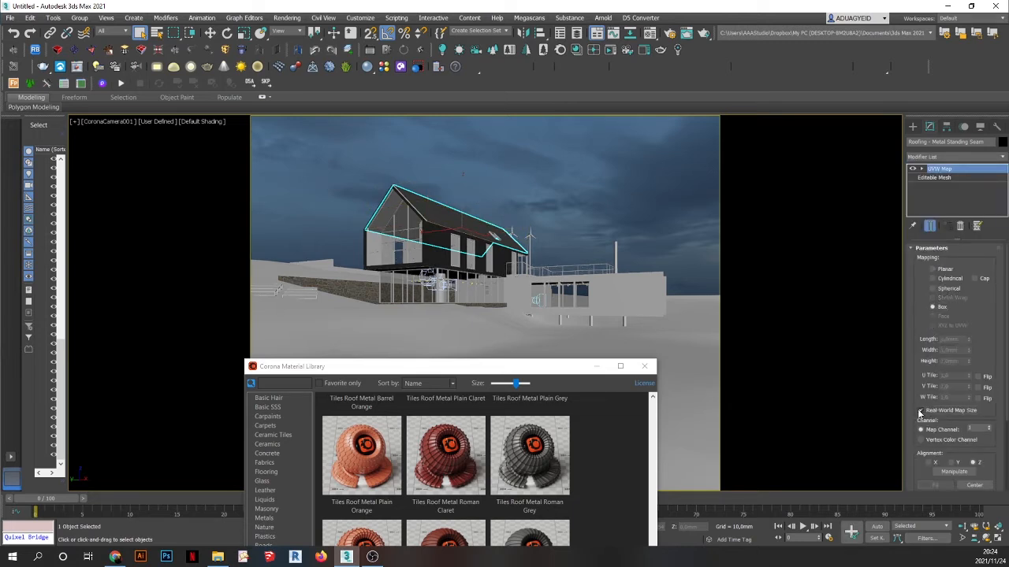
{"action": "left_click", "coordinate": [554, 150]}
- Assign the Wood Siding Board And Batten Walnut material from the Wood category to the exterior timber cladding of the low wing
{"action": "left_click_drag", "start_coordinate": [464, 373], "coordinate": [503, 133]}
{"action": "left_click", "coordinate": [623, 299]}
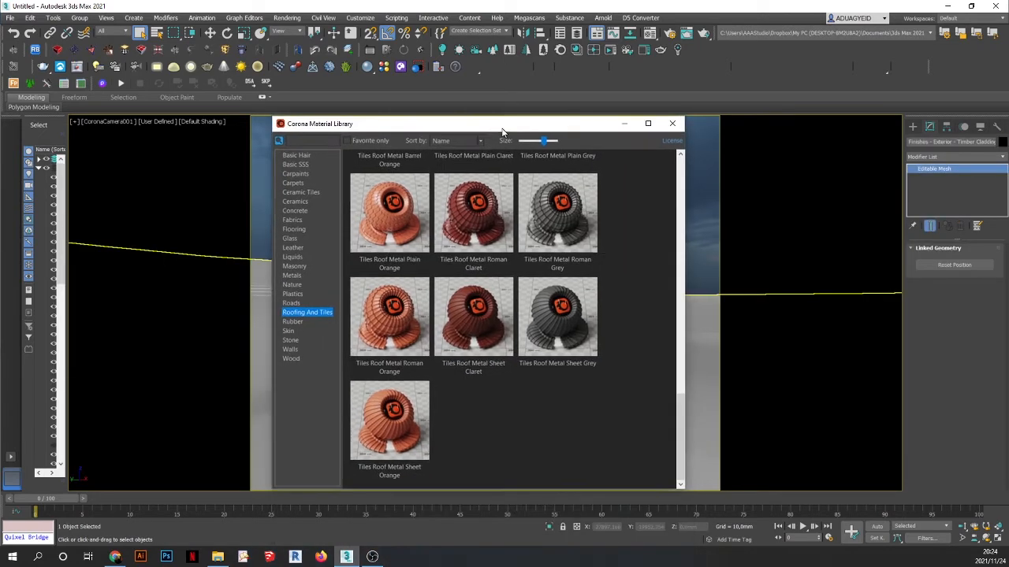
{"action": "left_click", "coordinate": [291, 357]}
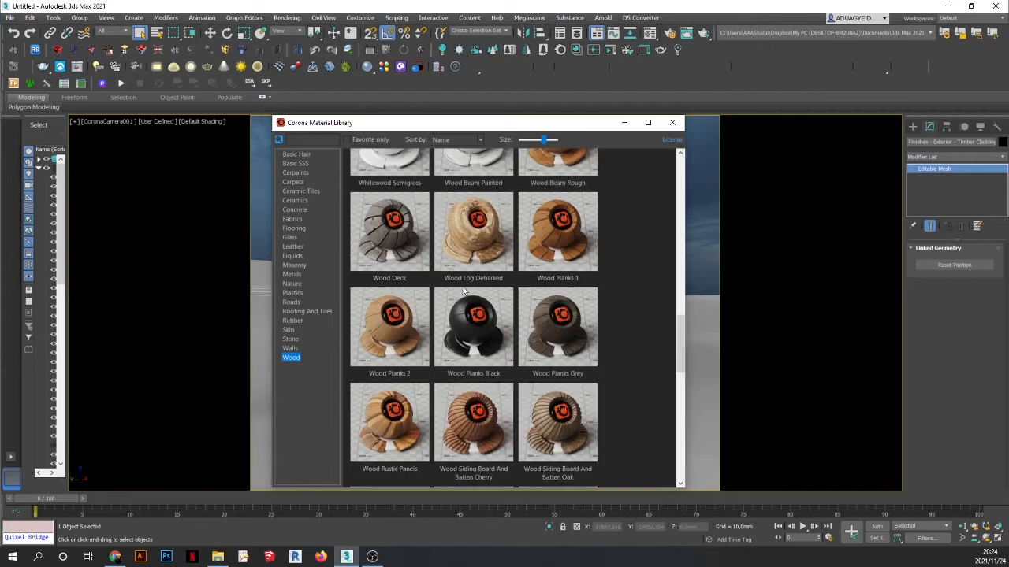
{"action": "left_click_drag", "start_coordinate": [504, 129], "coordinate": [256, 134]}
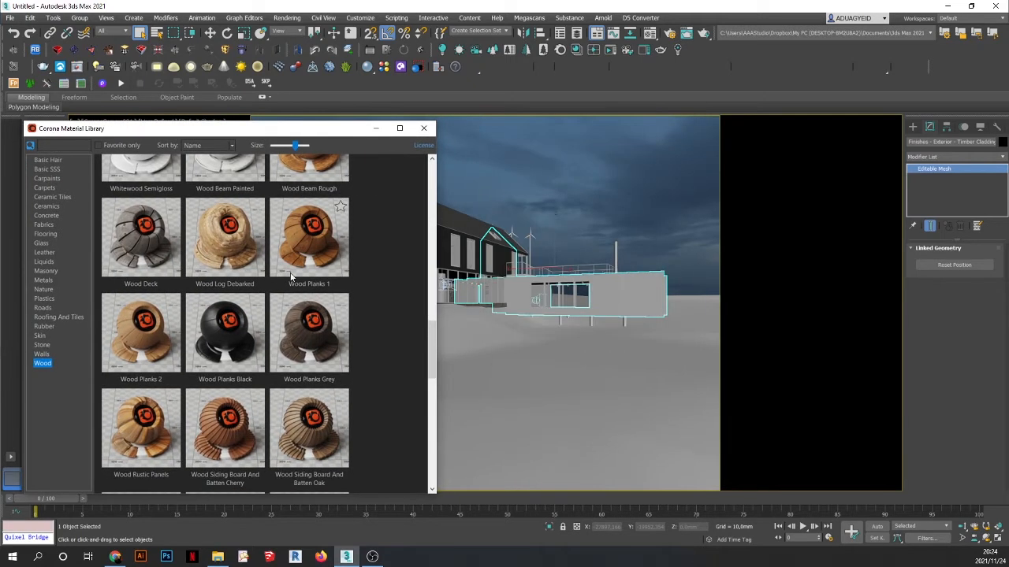
{"action": "scroll", "coordinate": [429, 346], "scroll_direction": "down", "scroll_amount": 8}
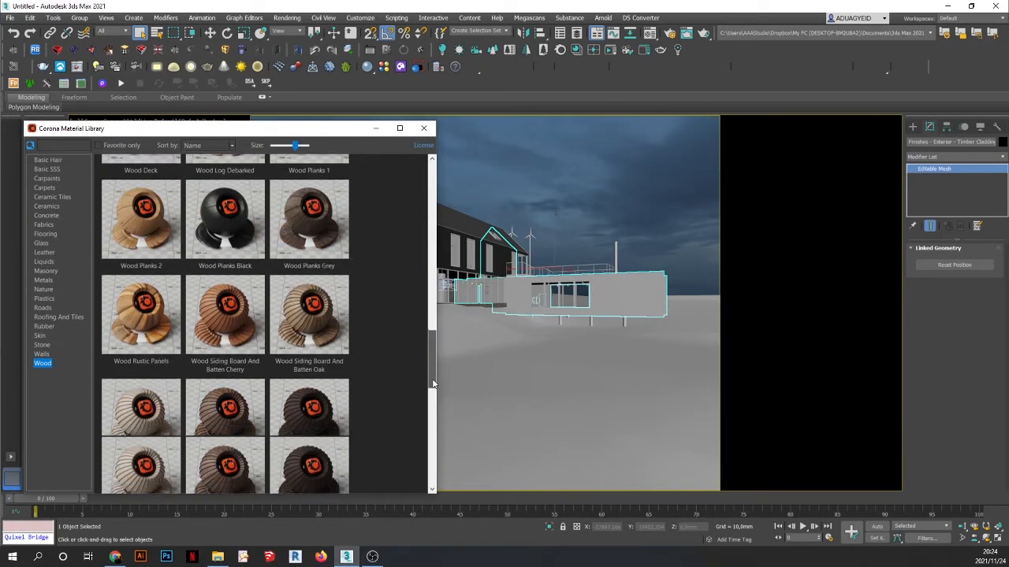
{"action": "left_click_drag", "start_coordinate": [433, 409], "coordinate": [414, 394]}
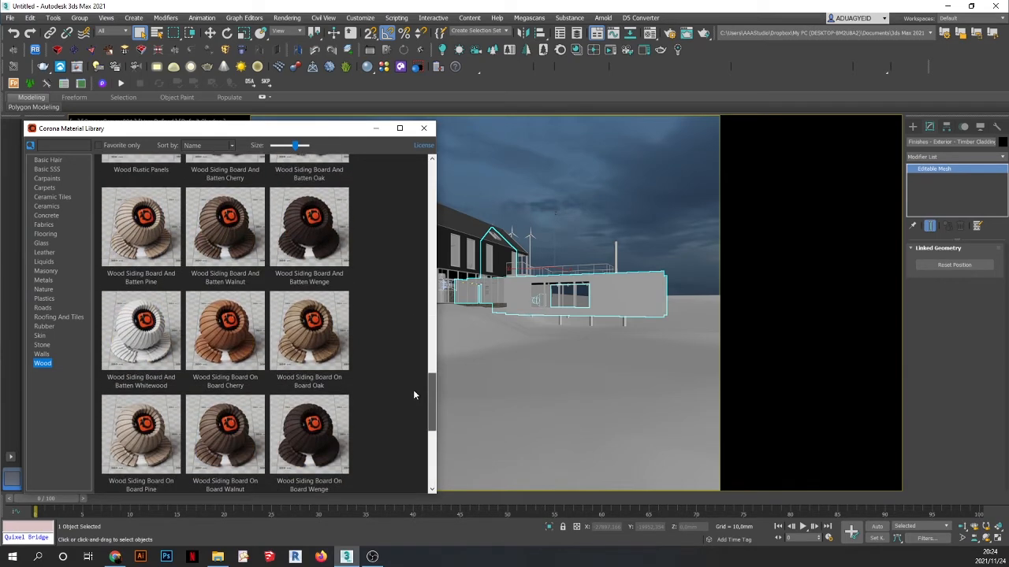
{"action": "right_click", "coordinate": [223, 237]}
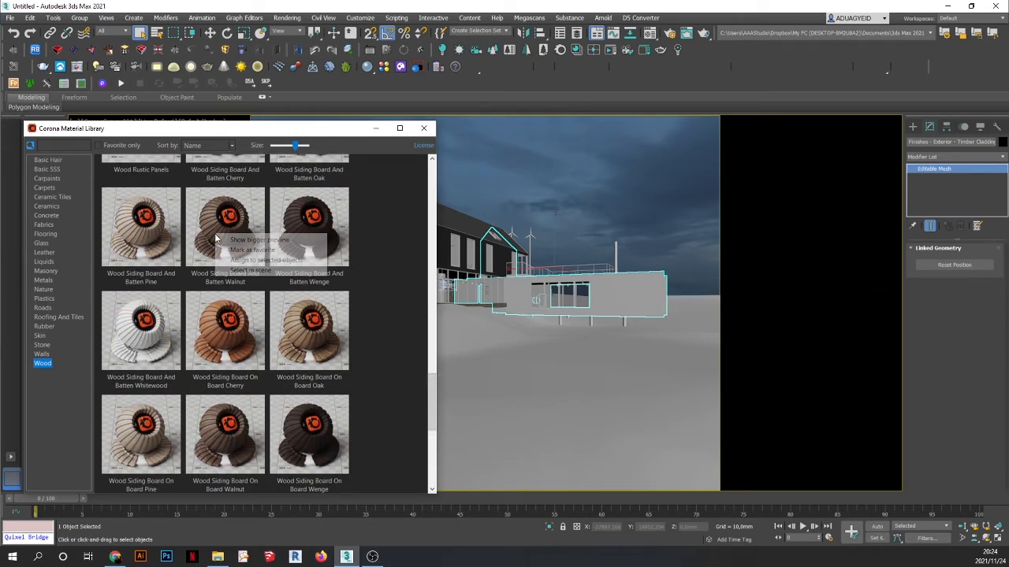
{"action": "left_click", "coordinate": [235, 263]}
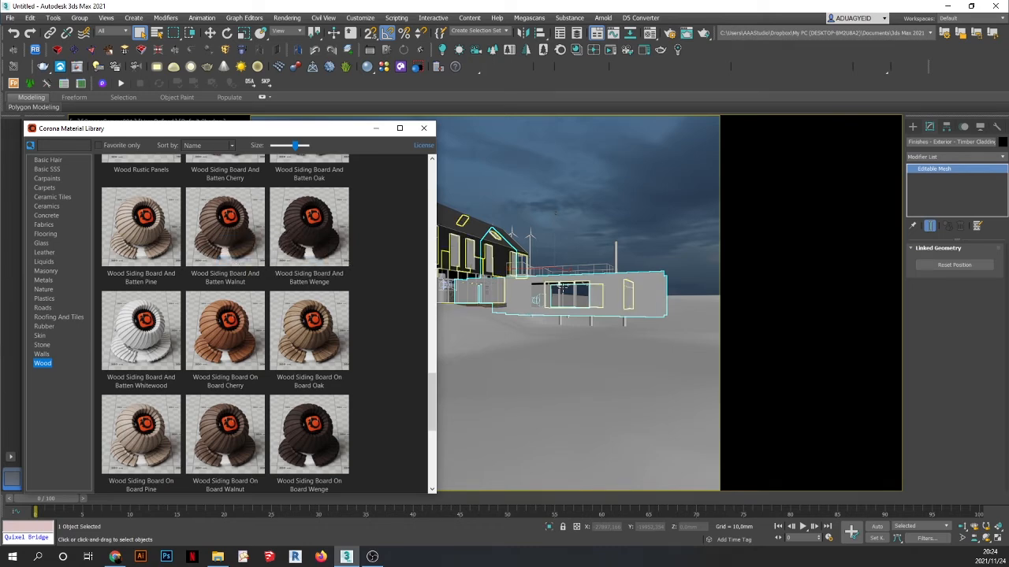
- Add a UVW Map modifier with Box mapping and Real-World Map Size to the low wing's exterior timber cladding
{"action": "left_click_drag", "start_coordinate": [366, 128], "coordinate": [465, 340]}
{"action": "left_click", "coordinate": [1000, 157]}
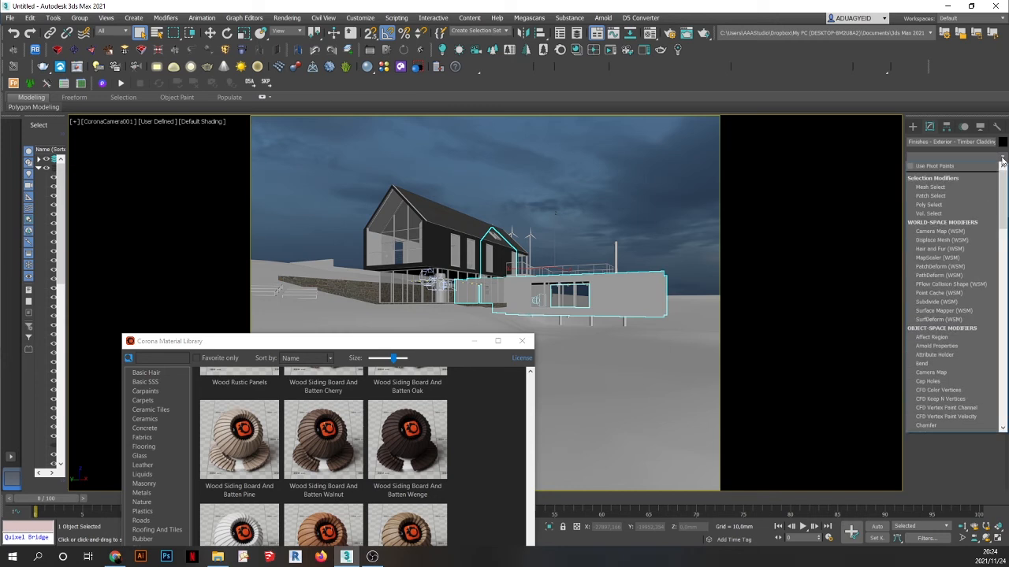
{"action": "key", "text": "u"}
{"action": "left_click", "coordinate": [927, 318]}
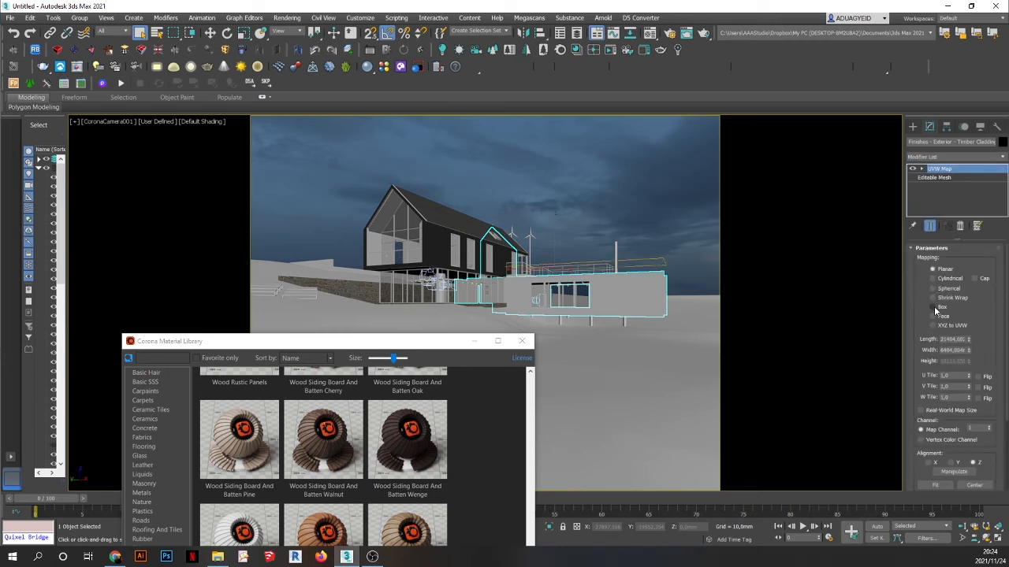
{"action": "left_click", "coordinate": [933, 308]}
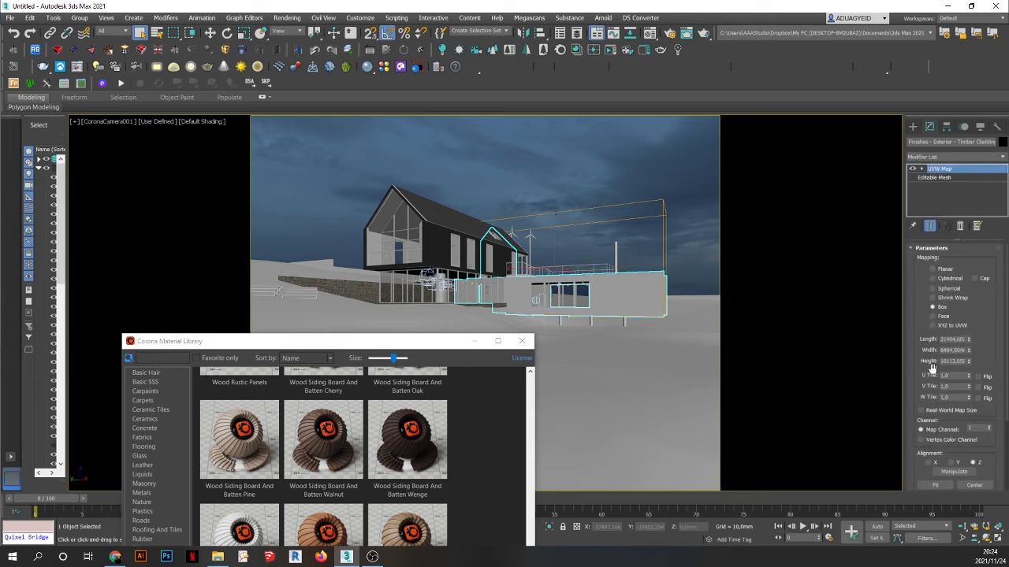
{"action": "left_click", "coordinate": [920, 410]}
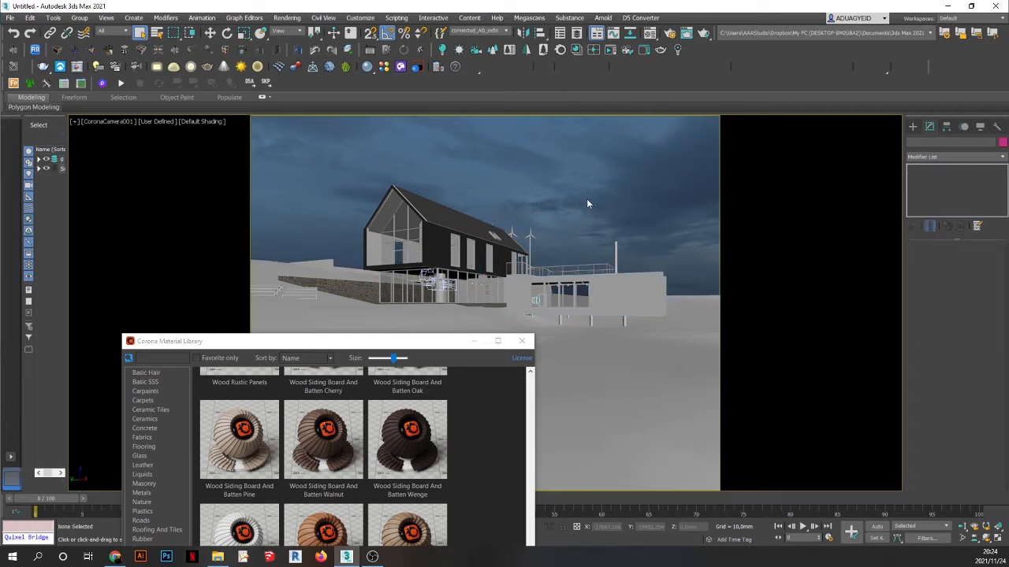
- Sample the low wing's Wood Siding Board And Batten Walnut material into the sixth Material Editor slot and toggle its shaded viewport display
{"action": "key", "text": "m"}
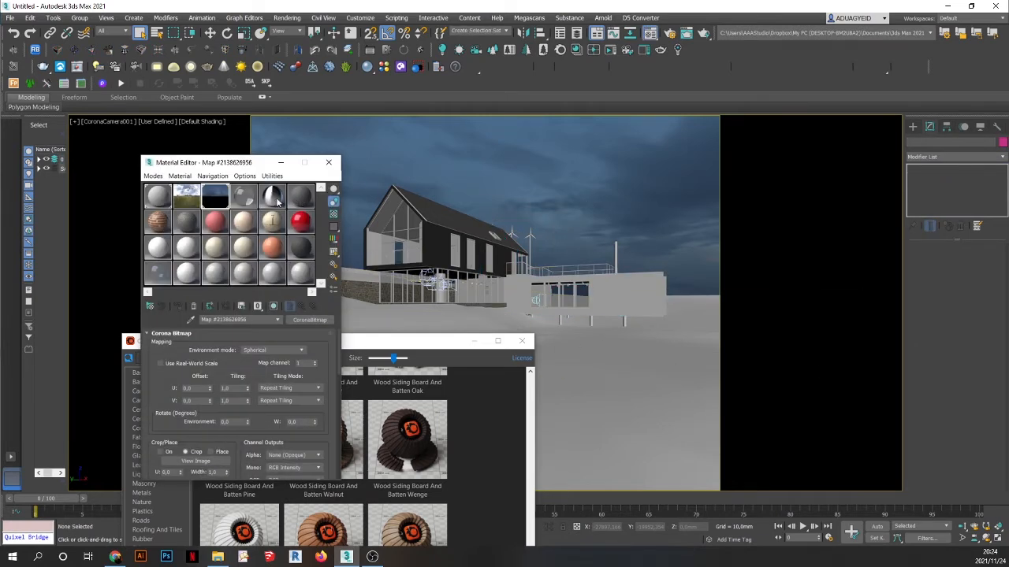
{"action": "left_click", "coordinate": [302, 199]}
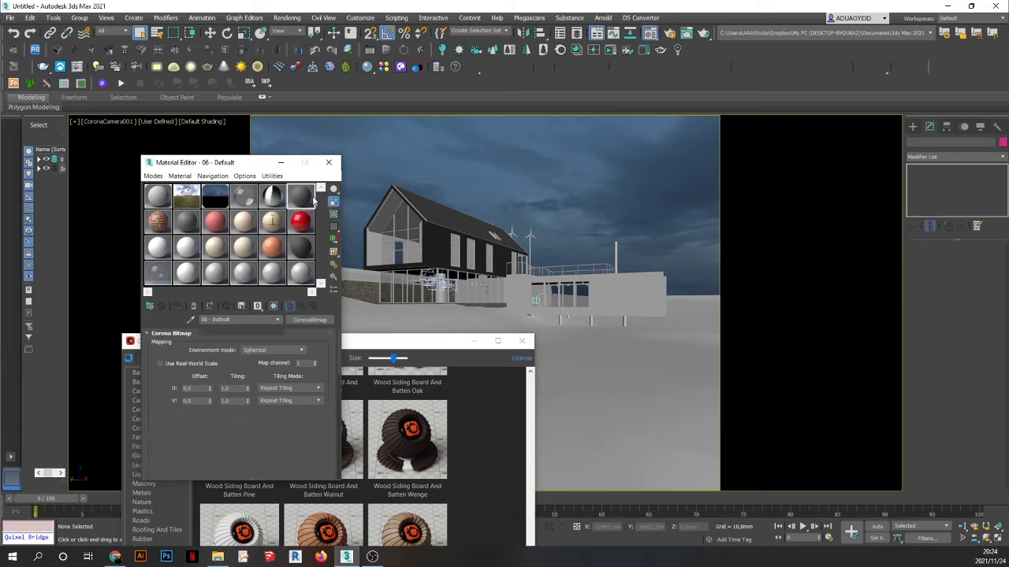
{"action": "left_click", "coordinate": [622, 303]}
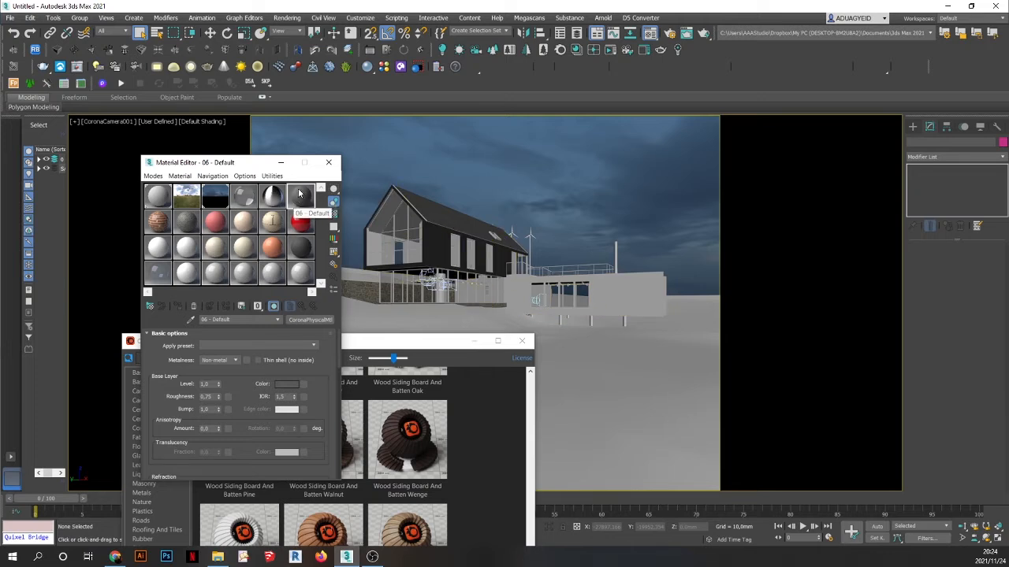
{"action": "left_click", "coordinate": [189, 320]}
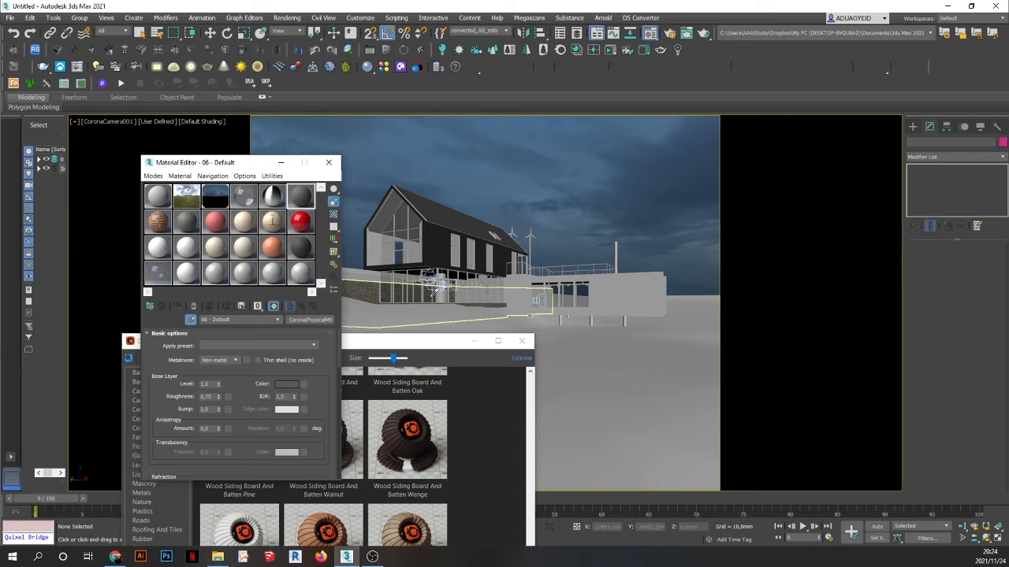
{"action": "left_click", "coordinate": [637, 296]}
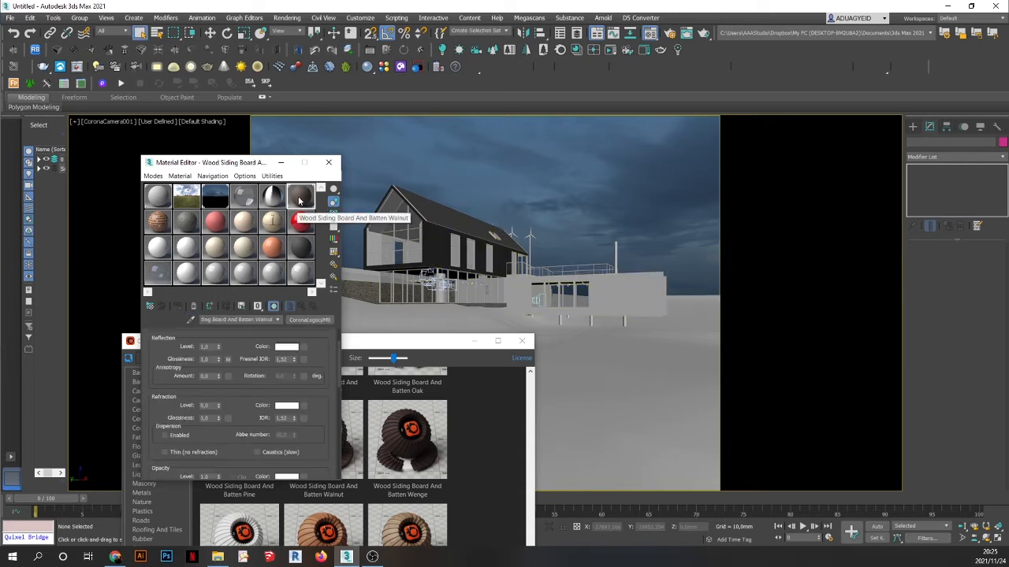
{"action": "left_click", "coordinate": [272, 307]}
{"action": "left_click", "coordinate": [602, 291]}
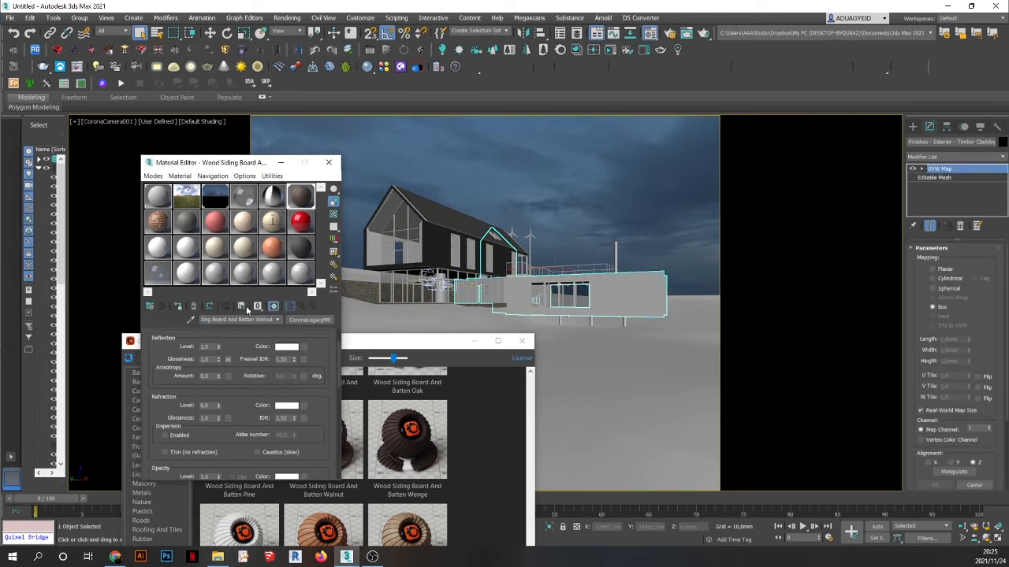
{"action": "left_click", "coordinate": [583, 178]}
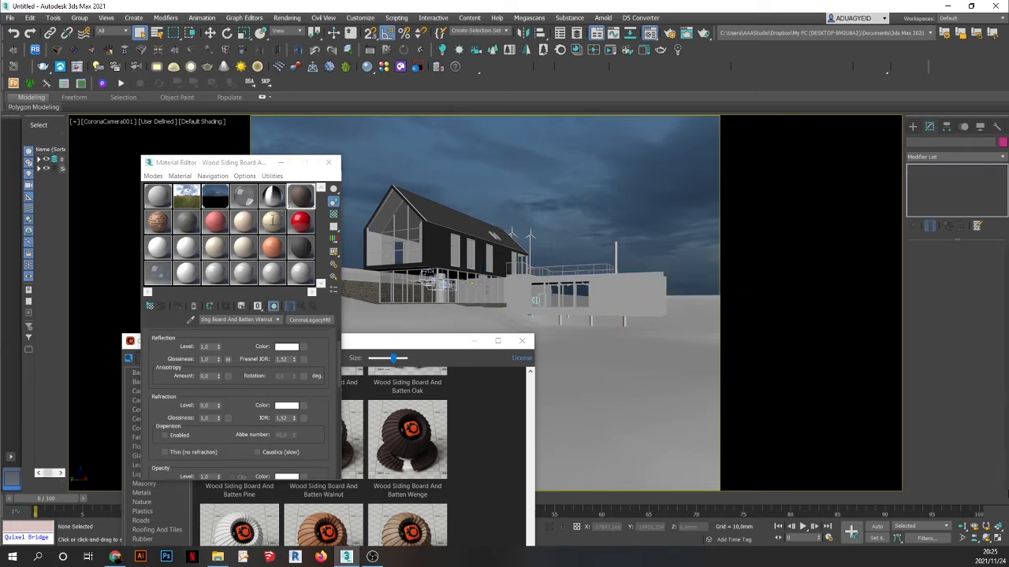
- Restore the four-viewport layout and start the Corona interactive rendering, moving the floating windows clear of the camera and preview views
{"action": "left_click", "coordinate": [995, 538]}
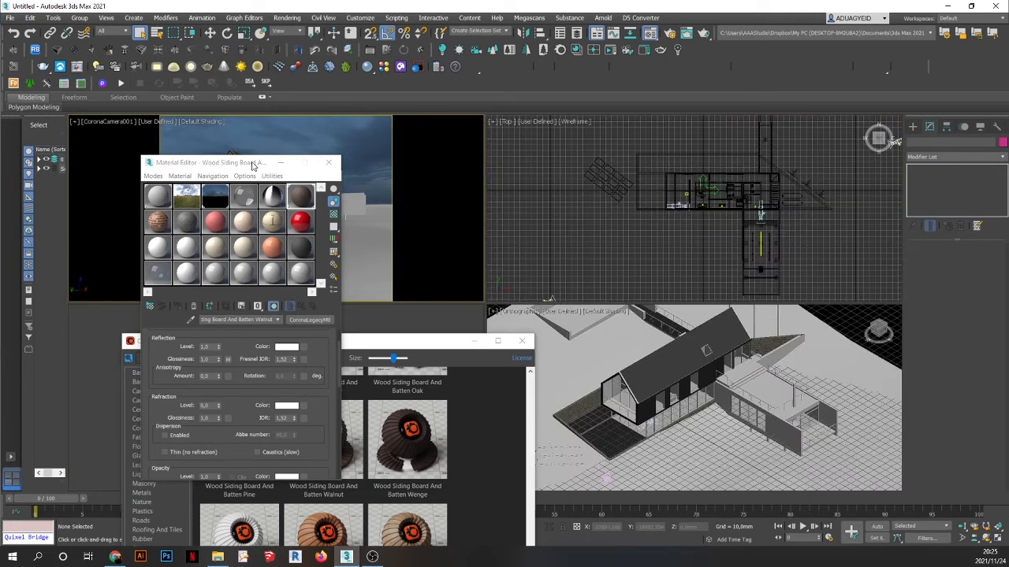
{"action": "left_click_drag", "start_coordinate": [252, 165], "coordinate": [698, 107]}
{"action": "left_click_drag", "start_coordinate": [394, 340], "coordinate": [372, 457]}
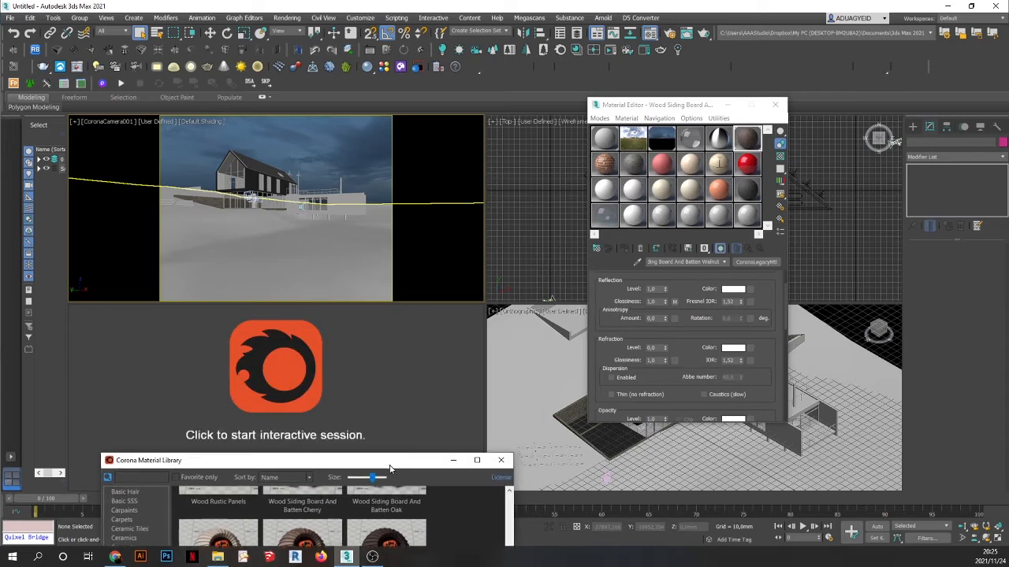
{"action": "left_click", "coordinate": [373, 399]}
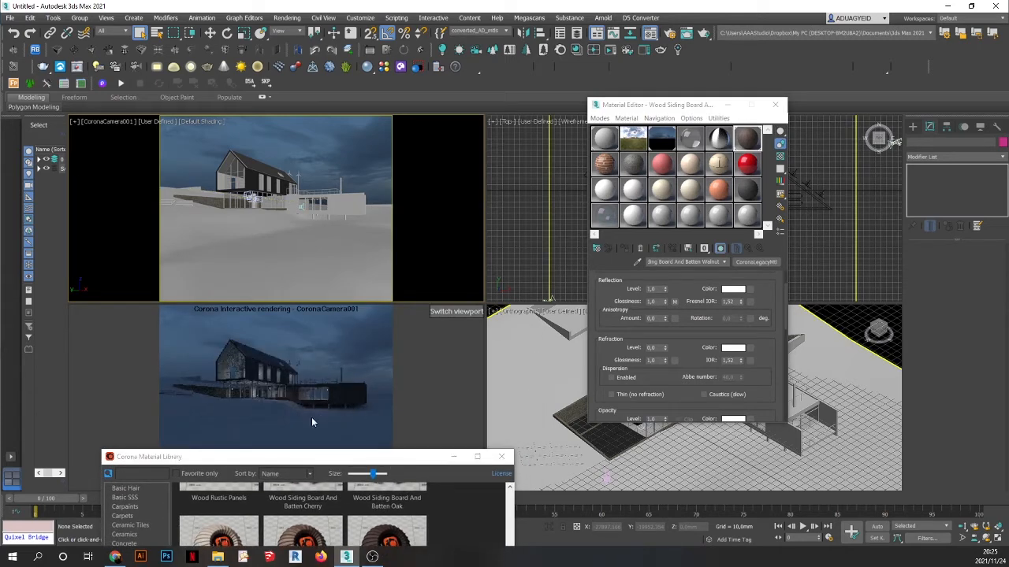
- Render the camera view, examine the roof, stone wall and timber cladding up close, and cancel the render
{"action": "left_click", "coordinate": [287, 18]}
{"action": "left_click", "coordinate": [309, 39]}
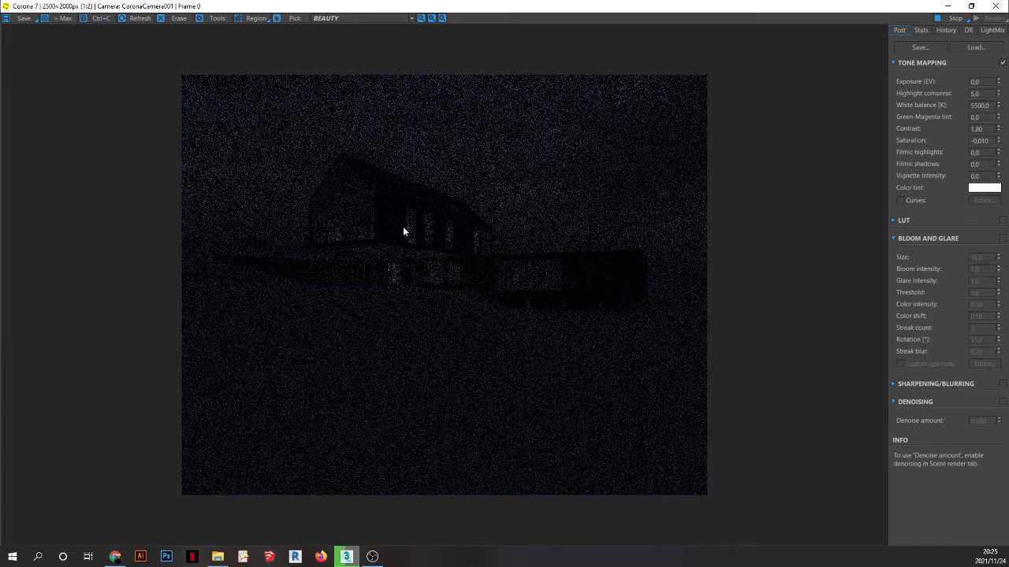
{"action": "scroll", "coordinate": [403, 230], "scroll_direction": "up", "scroll_amount": 1}
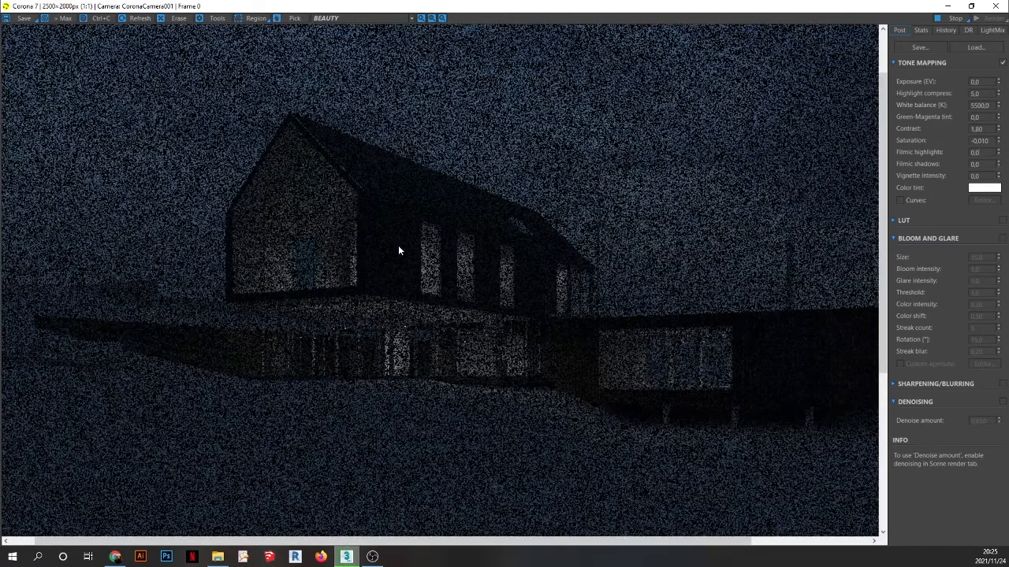
{"action": "scroll", "coordinate": [398, 250], "scroll_direction": "down", "scroll_amount": 1}
{"action": "scroll", "coordinate": [383, 205], "scroll_direction": "up", "scroll_amount": 1}
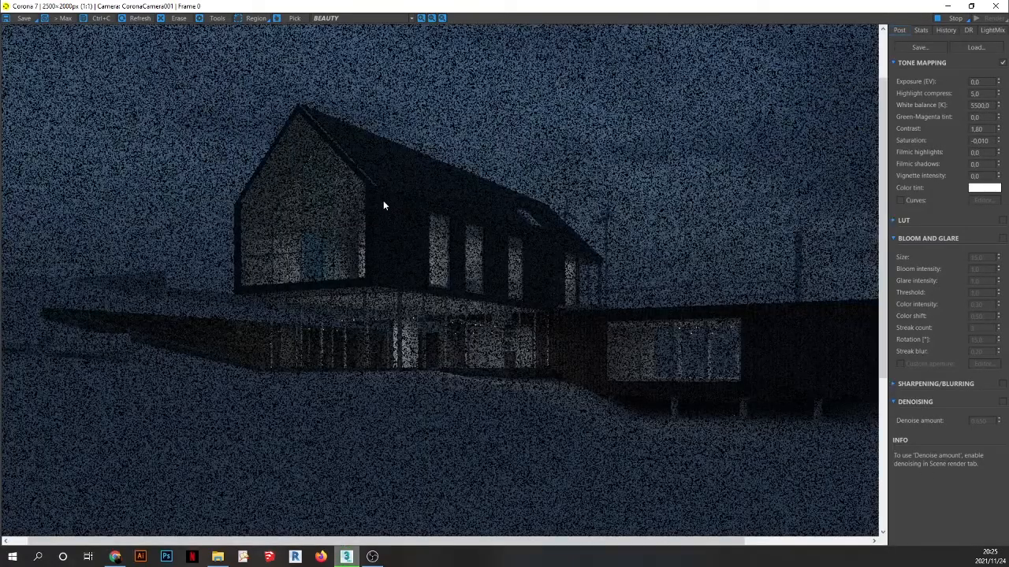
{"action": "scroll", "coordinate": [529, 345], "scroll_direction": "up", "scroll_amount": 2}
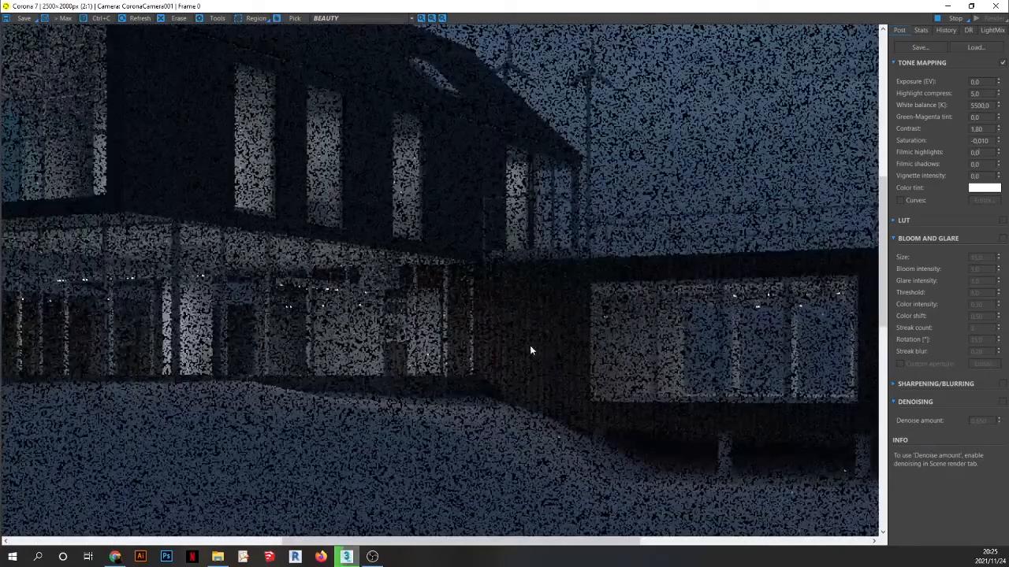
{"action": "scroll", "coordinate": [529, 371], "scroll_direction": "down", "scroll_amount": 2}
{"action": "scroll", "coordinate": [530, 370], "scroll_direction": "down", "scroll_amount": 1}
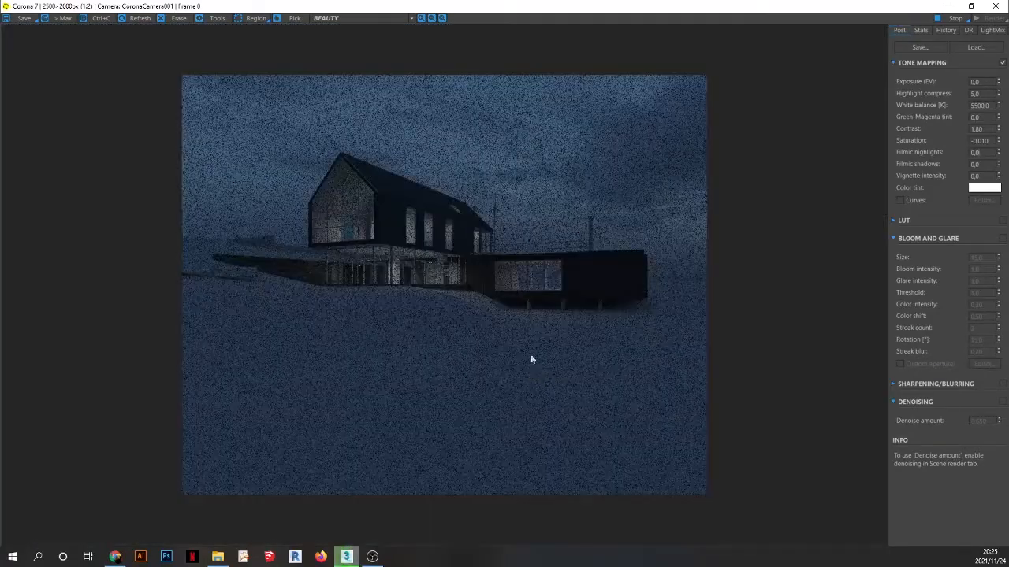
{"action": "scroll", "coordinate": [530, 354], "scroll_direction": "up", "scroll_amount": 1}
{"action": "scroll", "coordinate": [530, 269], "scroll_direction": "down", "scroll_amount": 1}
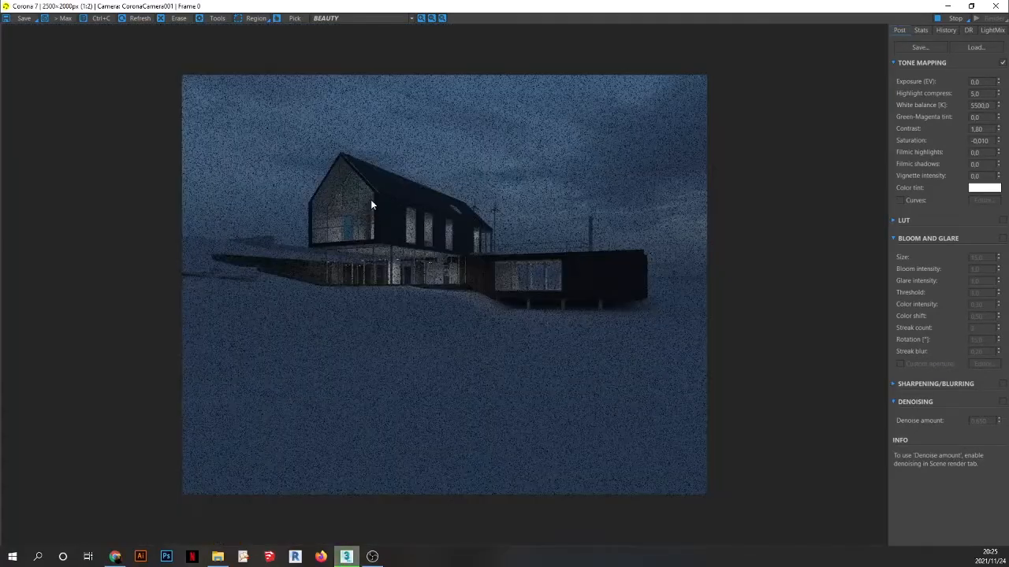
{"action": "scroll", "coordinate": [370, 200], "scroll_direction": "up", "scroll_amount": 1}
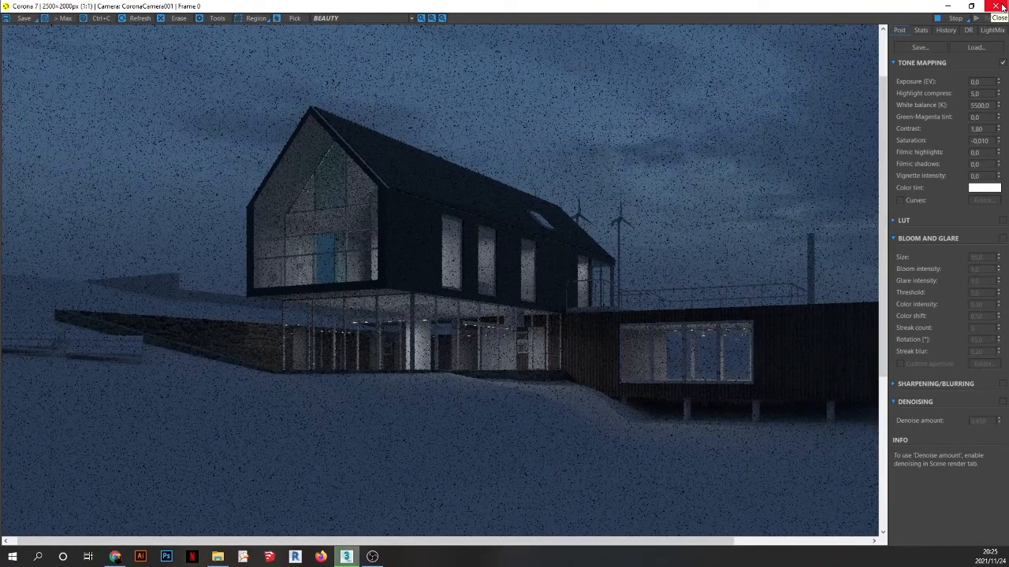
{"action": "scroll", "coordinate": [421, 158], "scroll_direction": "up", "scroll_amount": 1}
{"action": "scroll", "coordinate": [402, 213], "scroll_direction": "up", "scroll_amount": 2}
{"action": "scroll", "coordinate": [194, 333], "scroll_direction": "down", "scroll_amount": 2}
{"action": "scroll", "coordinate": [170, 342], "scroll_direction": "up", "scroll_amount": 1}
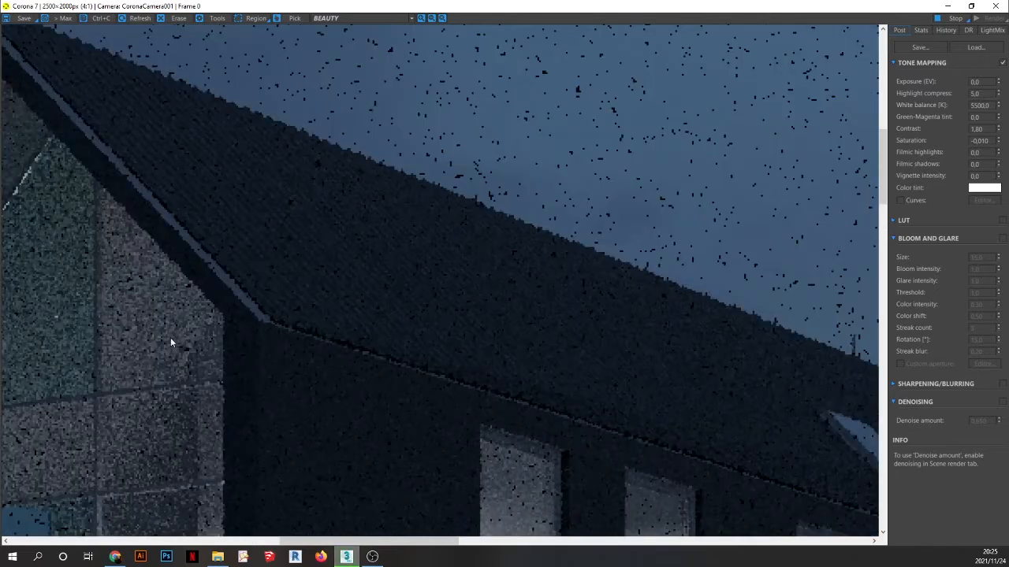
{"action": "scroll", "coordinate": [318, 220], "scroll_direction": "down", "scroll_amount": 4}
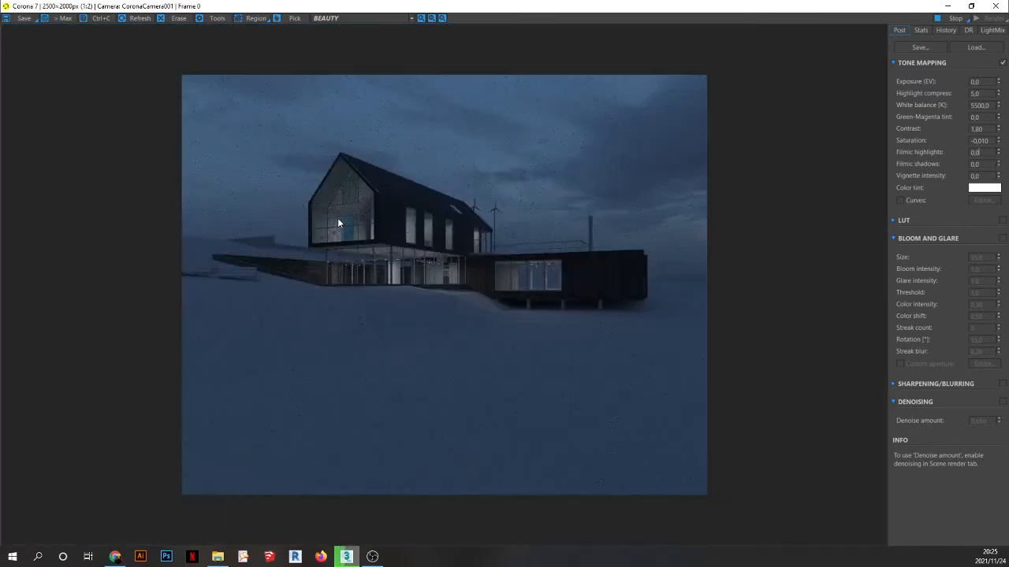
{"action": "left_click", "coordinate": [996, 7]}
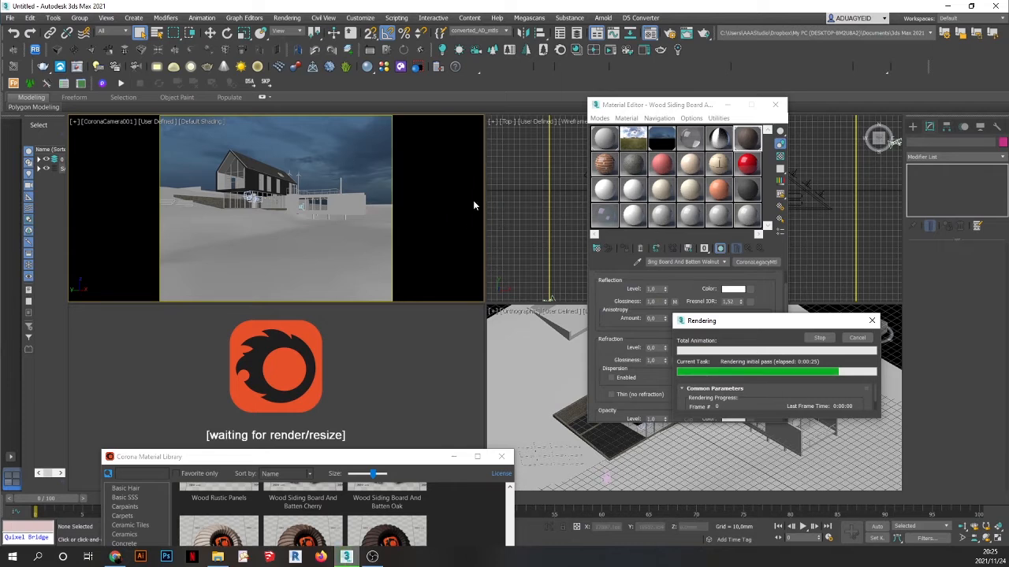
{"action": "left_click", "coordinate": [856, 339]}
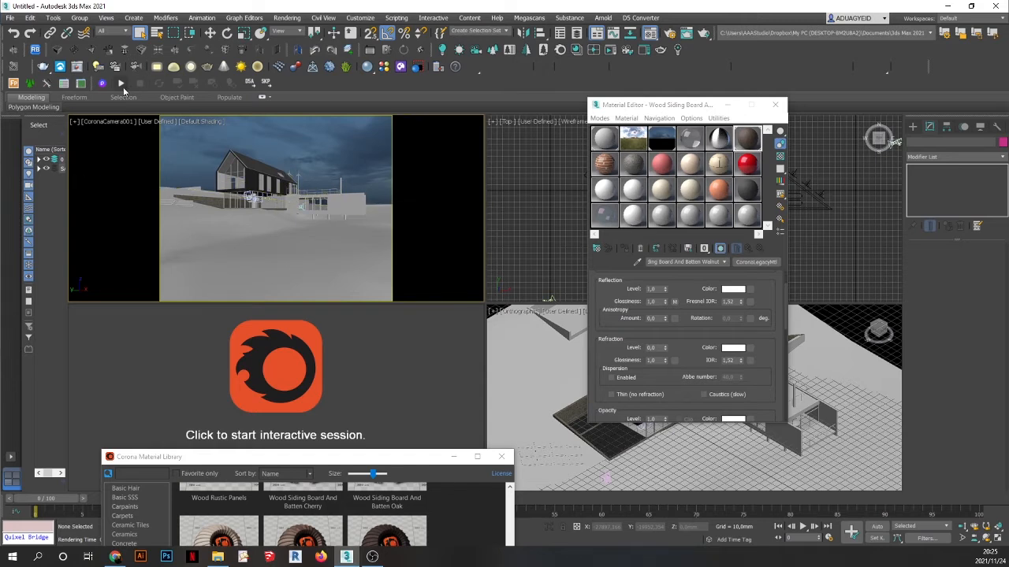
- Load the Unkempt Lawn AIO 2 (detail) preset from Layered_Lawns into a new Forest Pro object, with Materials set to Corona Renderer
{"action": "left_click", "coordinate": [12, 83]}
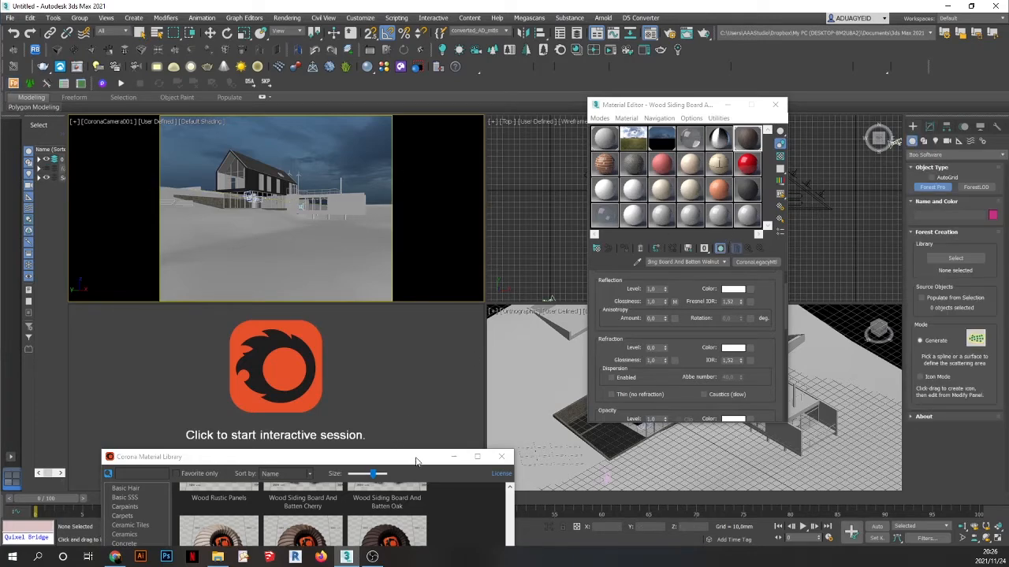
{"action": "left_click_drag", "start_coordinate": [417, 461], "coordinate": [378, 357]}
{"action": "left_click", "coordinate": [953, 260]}
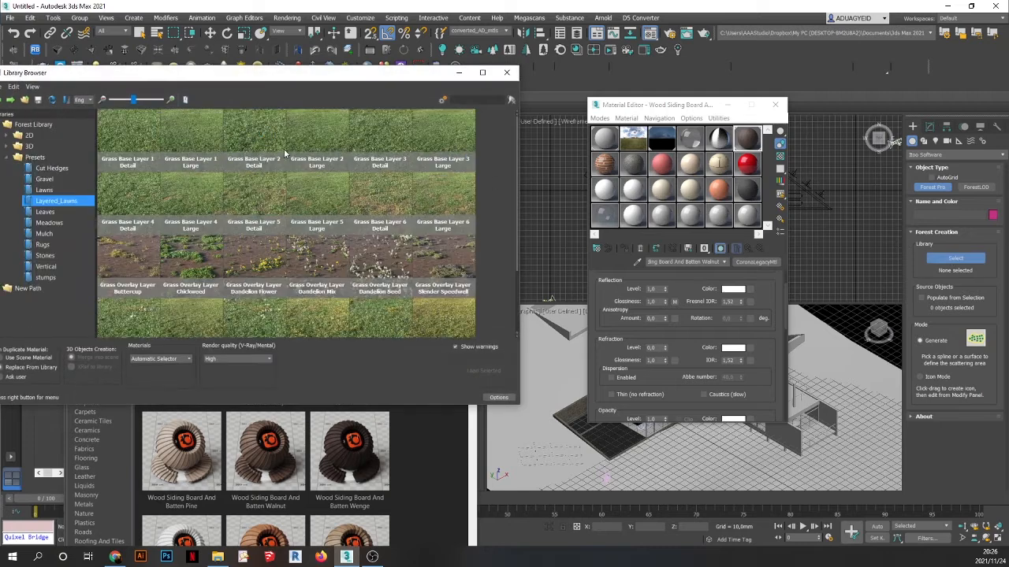
{"action": "left_click_drag", "start_coordinate": [371, 76], "coordinate": [543, 31]}
{"action": "scroll", "coordinate": [556, 252], "scroll_direction": "down", "scroll_amount": 3}
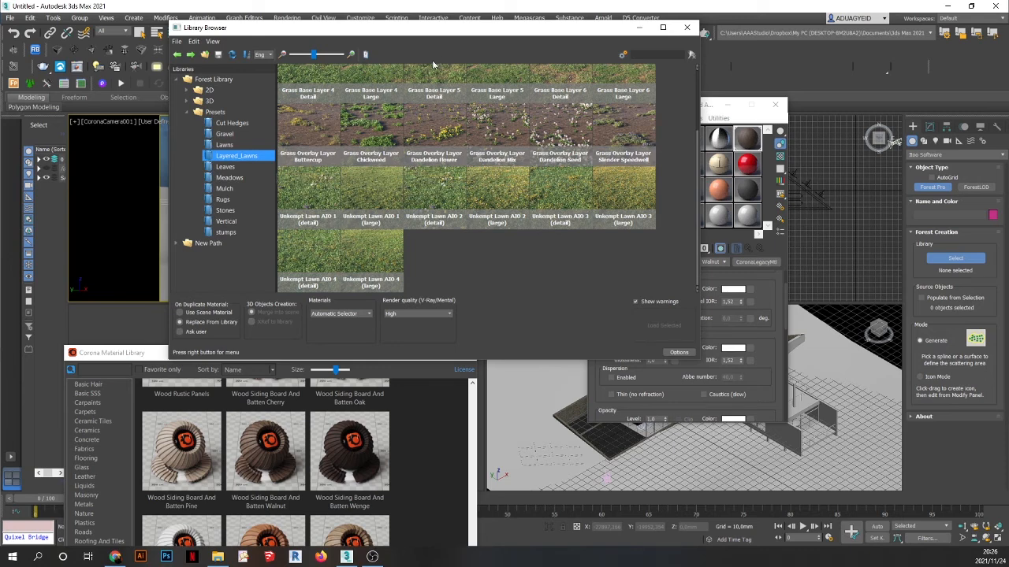
{"action": "left_click_drag", "start_coordinate": [432, 29], "coordinate": [643, 56]}
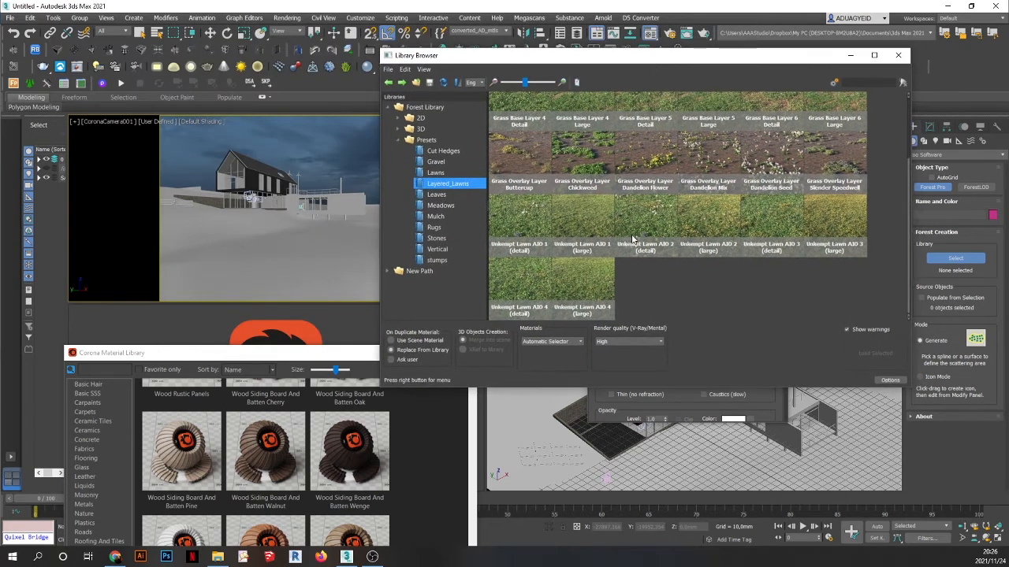
{"action": "left_click", "coordinate": [655, 218]}
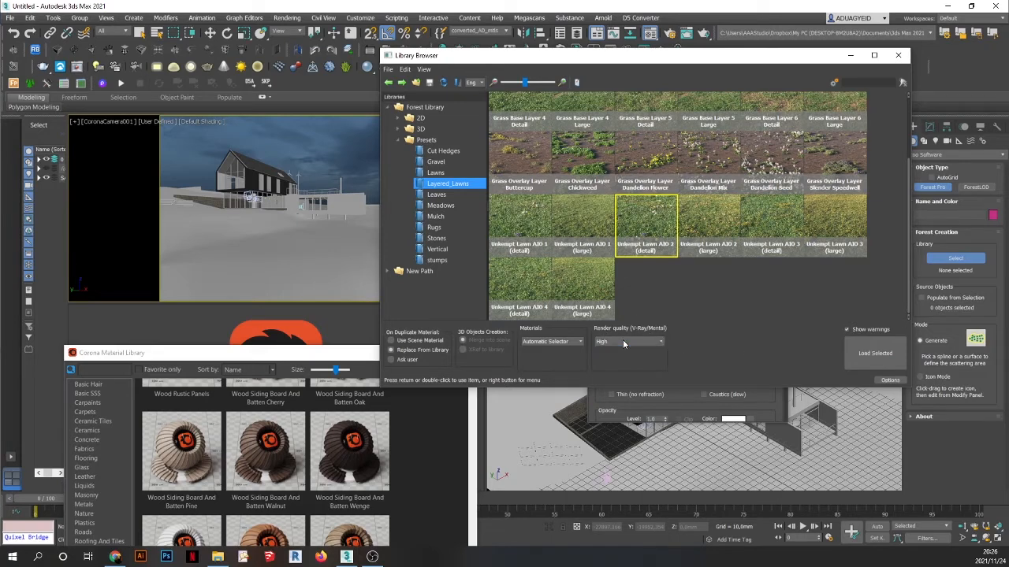
{"action": "left_click", "coordinate": [539, 342]}
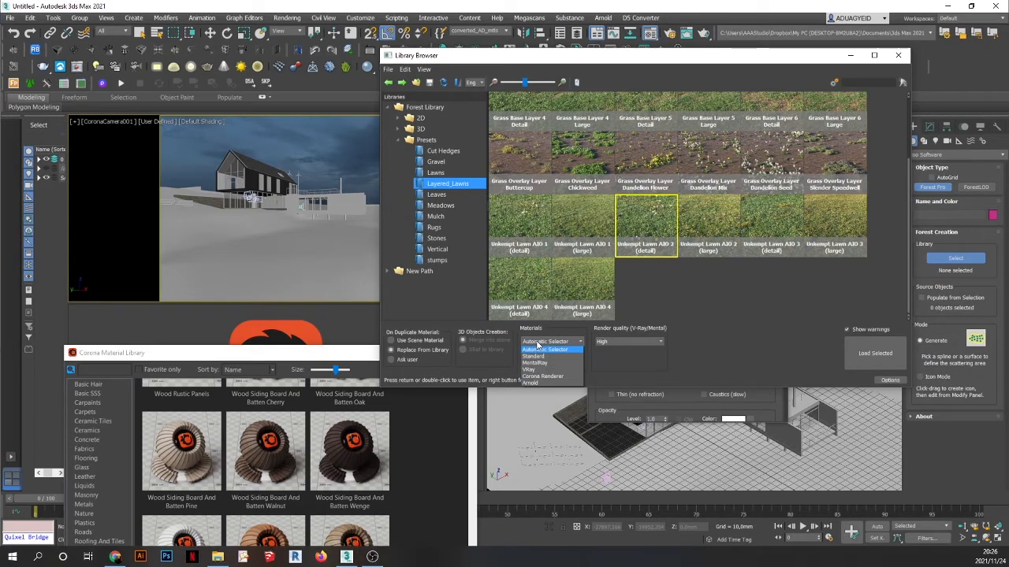
{"action": "left_click", "coordinate": [542, 376]}
{"action": "left_click", "coordinate": [876, 356]}
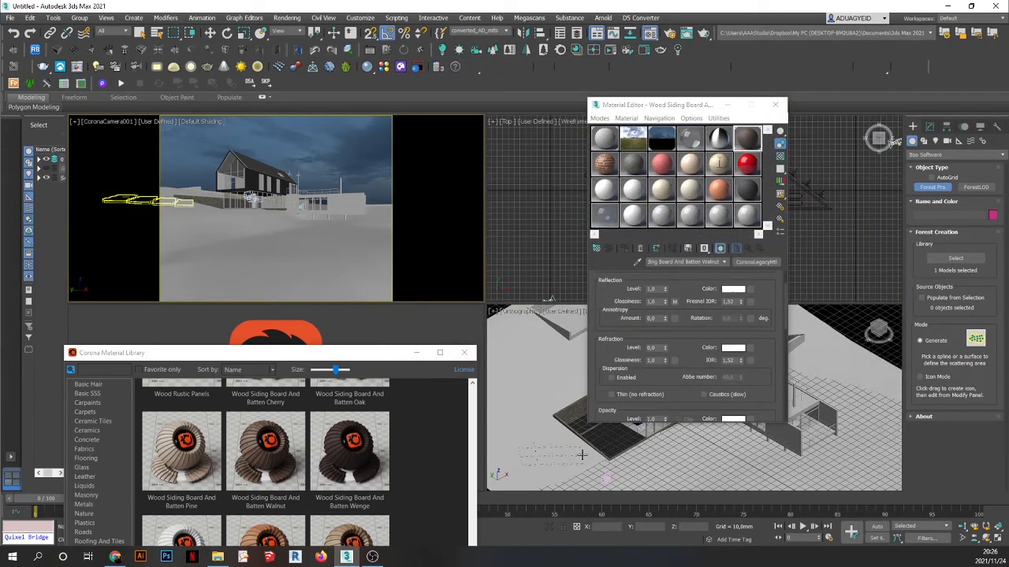
- Scatter the loaded lawn preset over the terrain surface around the house and enable camera clipping for it
{"action": "left_click", "coordinate": [536, 424]}
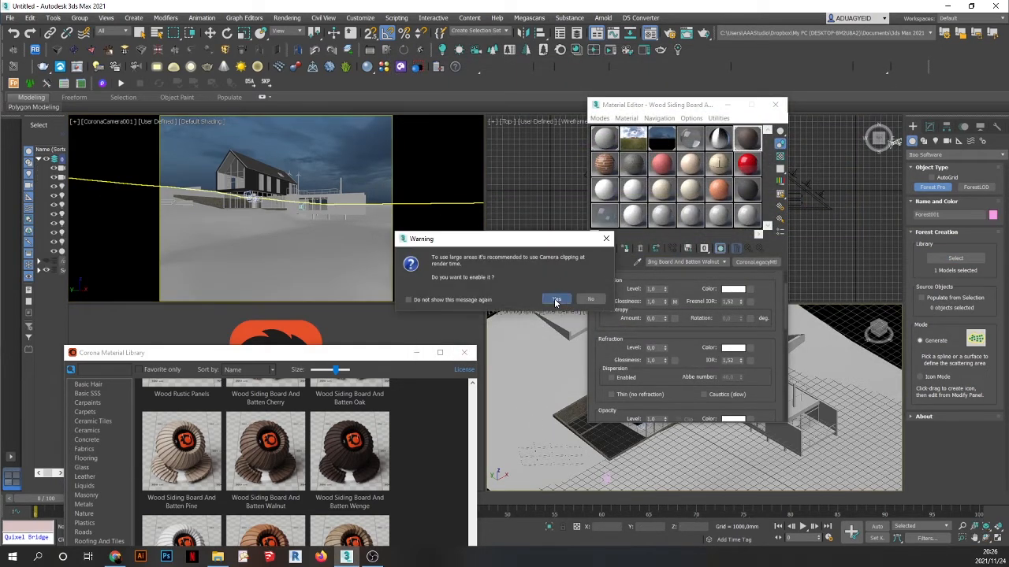
{"action": "left_click", "coordinate": [556, 300]}
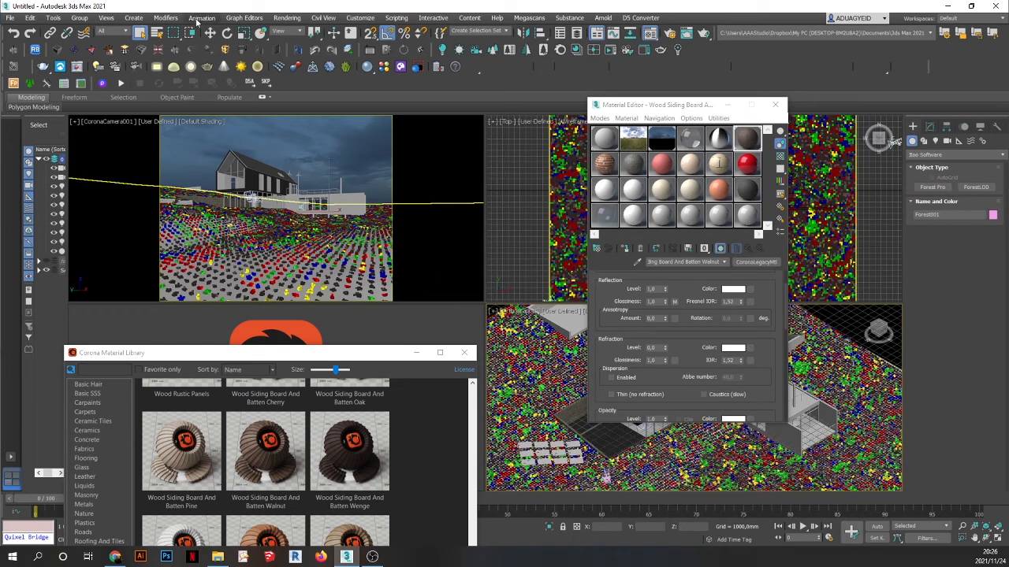
- Render the CoronaCamera001 view with the scattered lawn around the house
{"action": "left_click", "coordinate": [287, 18]}
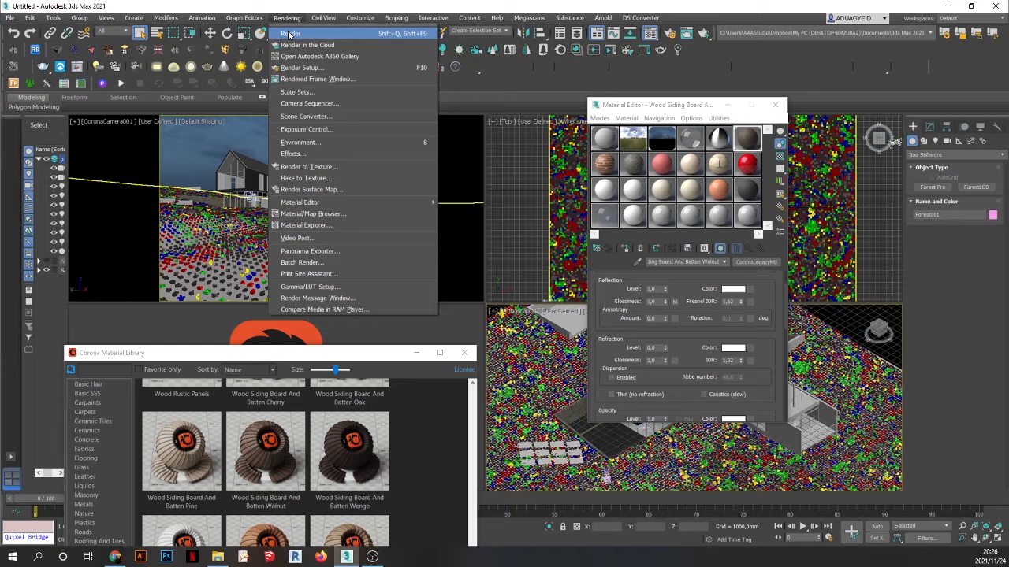
{"action": "left_click", "coordinate": [230, 100]}
{"action": "left_click", "coordinate": [286, 18]}
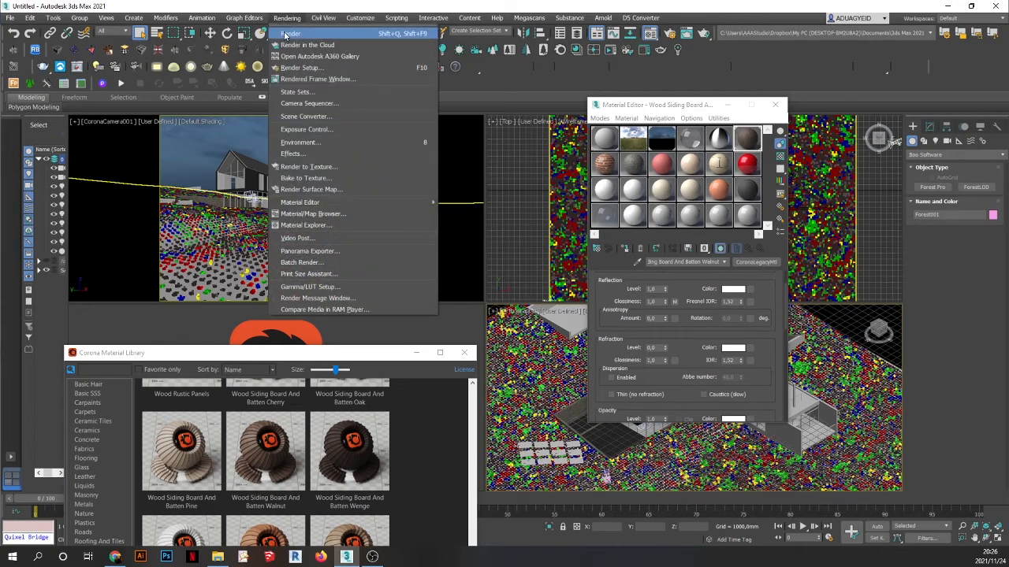
{"action": "left_click", "coordinate": [288, 31]}
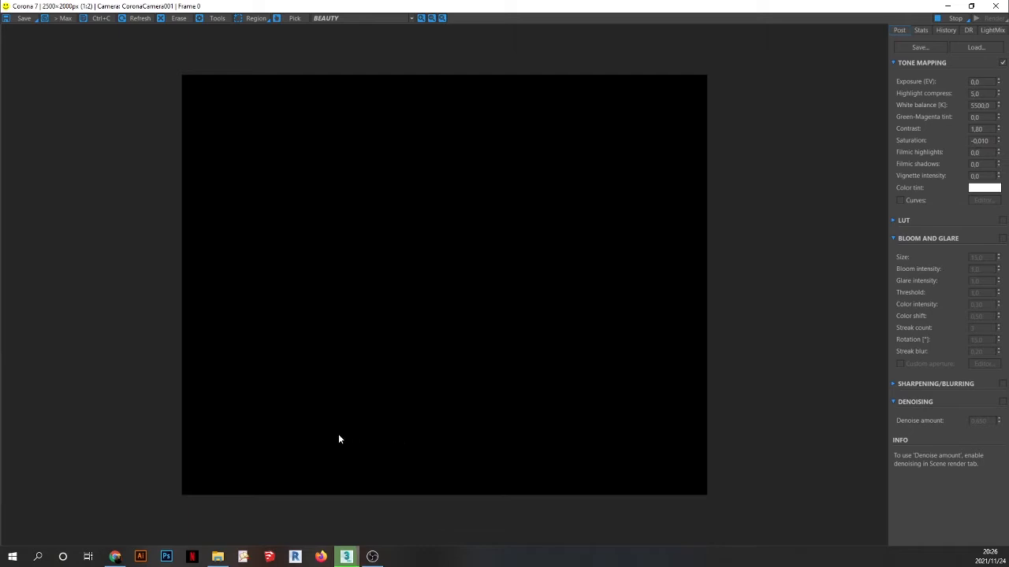
{"action": "scroll", "coordinate": [340, 374], "scroll_direction": "down", "scroll_amount": 1}
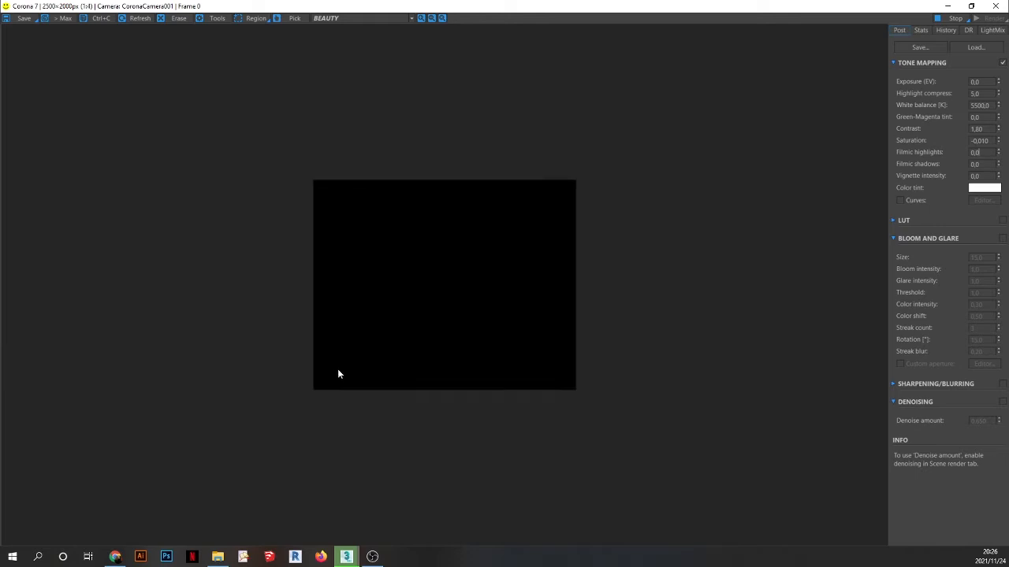
{"action": "scroll", "coordinate": [353, 297], "scroll_direction": "up", "scroll_amount": 2}
{"action": "scroll", "coordinate": [352, 296], "scroll_direction": "down", "scroll_amount": 1}
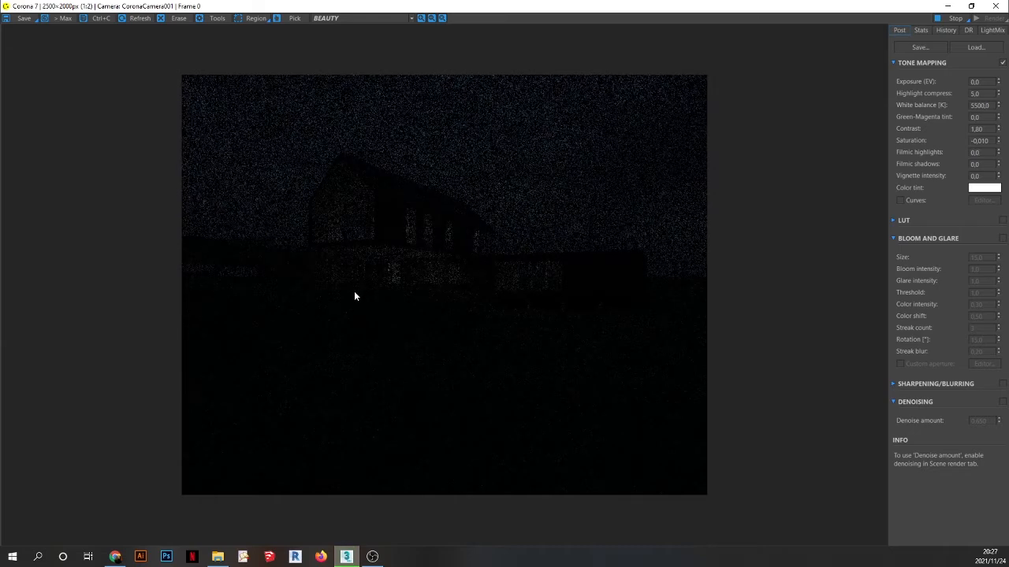
- Examine the house facade and the scattered grass in the developing render, both up close and as a whole
{"action": "scroll", "coordinate": [377, 294], "scroll_direction": "up", "scroll_amount": 1}
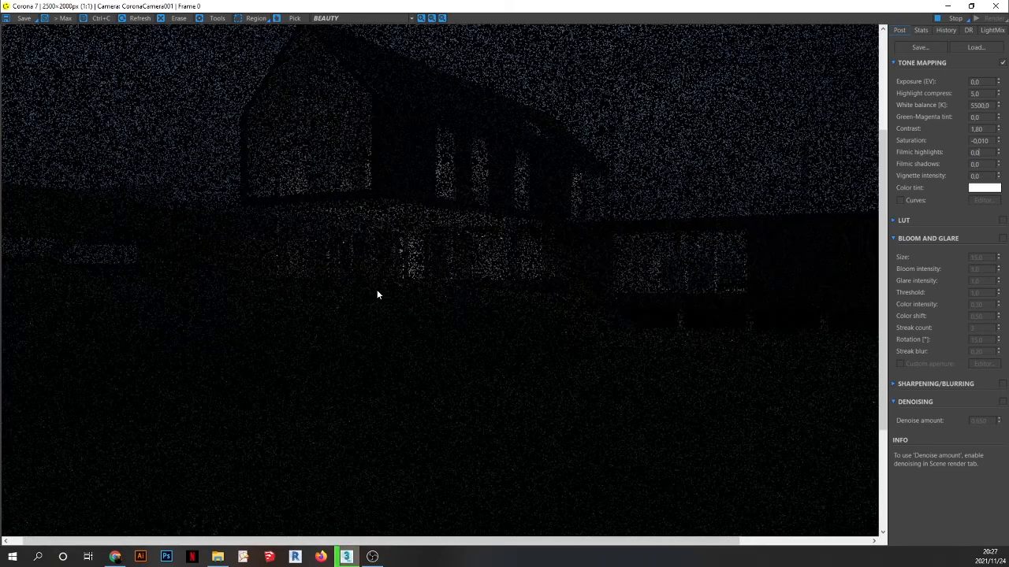
{"action": "scroll", "coordinate": [377, 294], "scroll_direction": "down", "scroll_amount": 1}
{"action": "scroll", "coordinate": [365, 280], "scroll_direction": "up", "scroll_amount": 1}
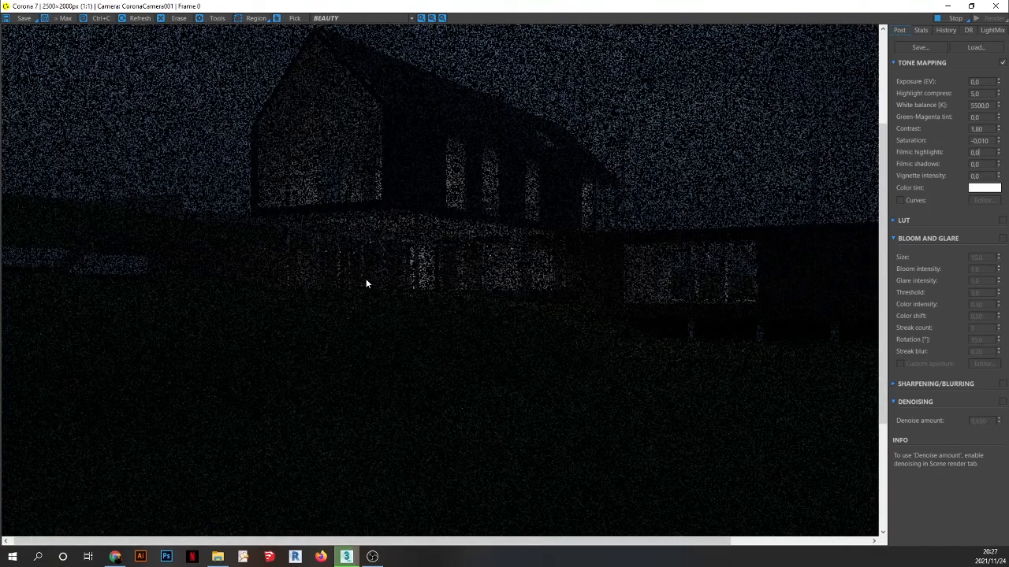
{"action": "scroll", "coordinate": [365, 279], "scroll_direction": "down", "scroll_amount": 1}
{"action": "scroll", "coordinate": [339, 207], "scroll_direction": "up", "scroll_amount": 1}
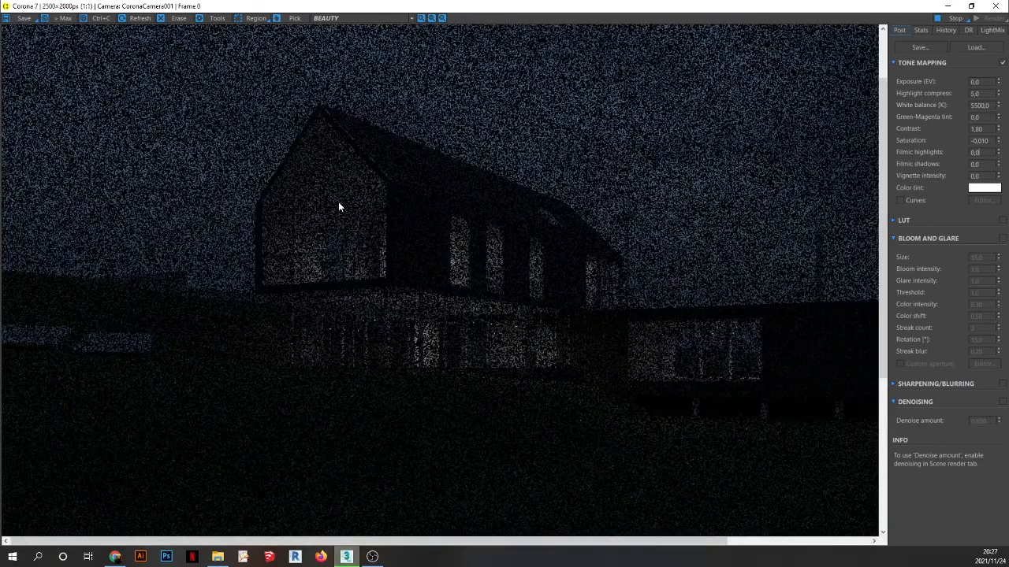
{"action": "scroll", "coordinate": [339, 207], "scroll_direction": "down", "scroll_amount": 1}
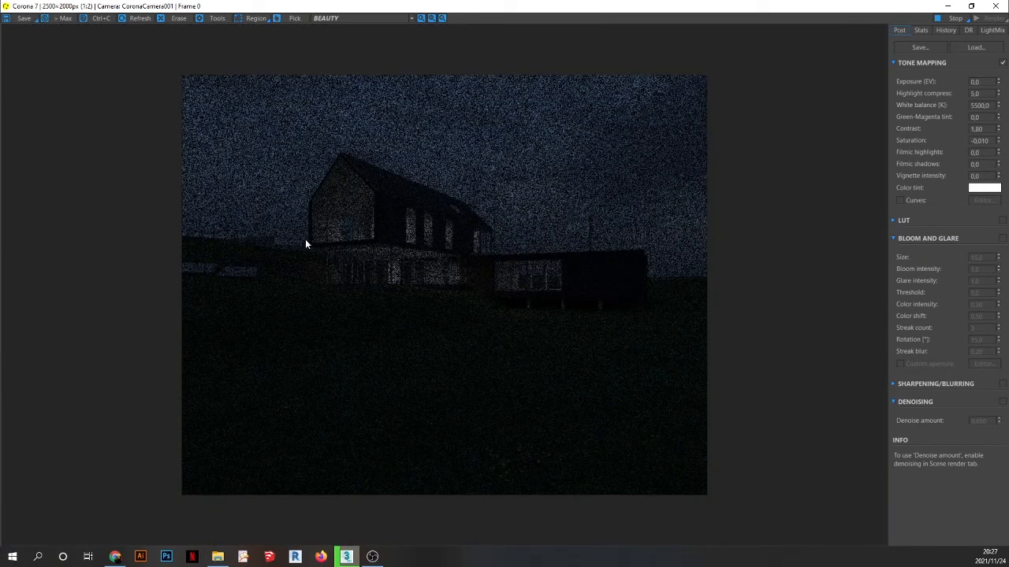
{"action": "scroll", "coordinate": [431, 389], "scroll_direction": "up", "scroll_amount": 1}
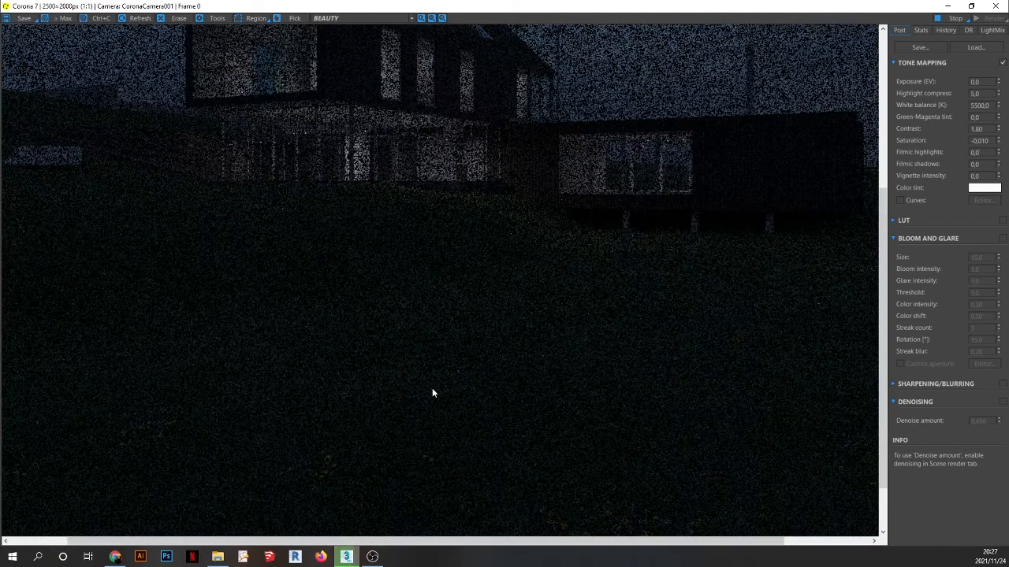
{"action": "scroll", "coordinate": [432, 389], "scroll_direction": "down", "scroll_amount": 1}
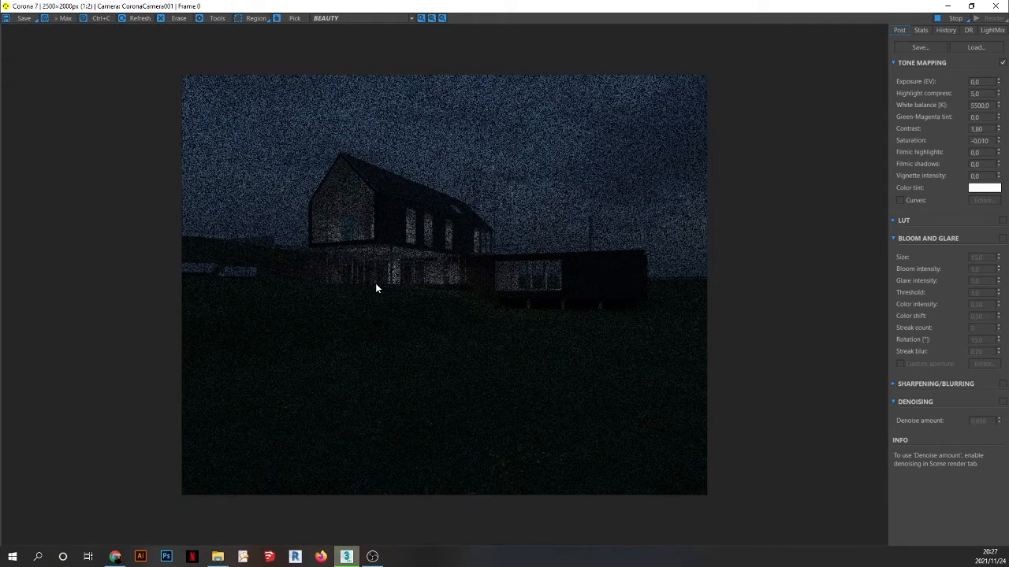
- Try a tone mapping exposure of 1 EV on the render, inspect the brightened image, and return the exposure to 0
{"action": "double_click", "coordinate": [975, 81]}
{"action": "type", "text": "1"}
{"action": "key", "text": "Return"}
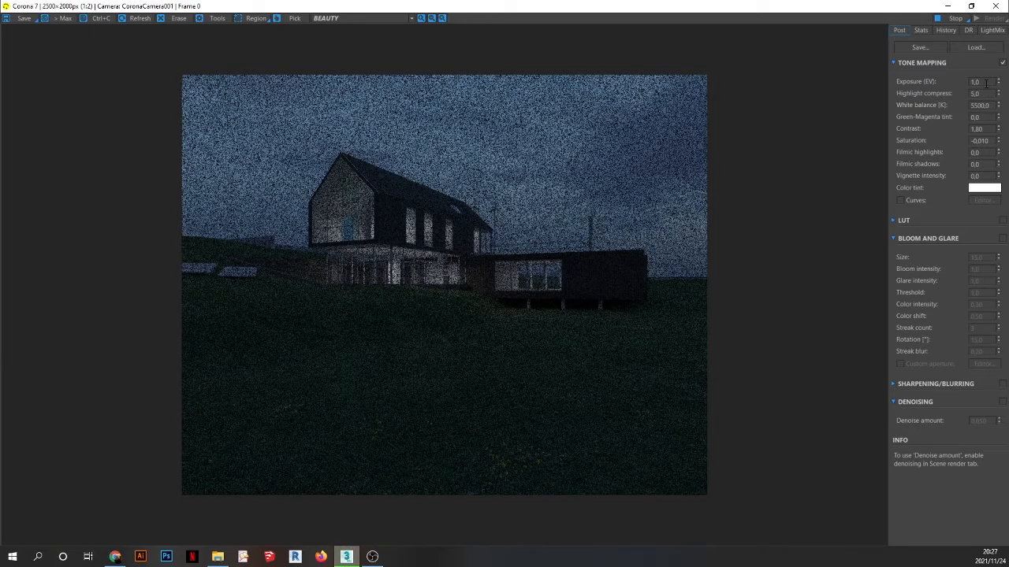
{"action": "scroll", "coordinate": [456, 375], "scroll_direction": "up", "scroll_amount": 1}
{"action": "scroll", "coordinate": [455, 374], "scroll_direction": "down", "scroll_amount": 1}
{"action": "scroll", "coordinate": [303, 345], "scroll_direction": "up", "scroll_amount": 1}
{"action": "scroll", "coordinate": [304, 346], "scroll_direction": "down", "scroll_amount": 1}
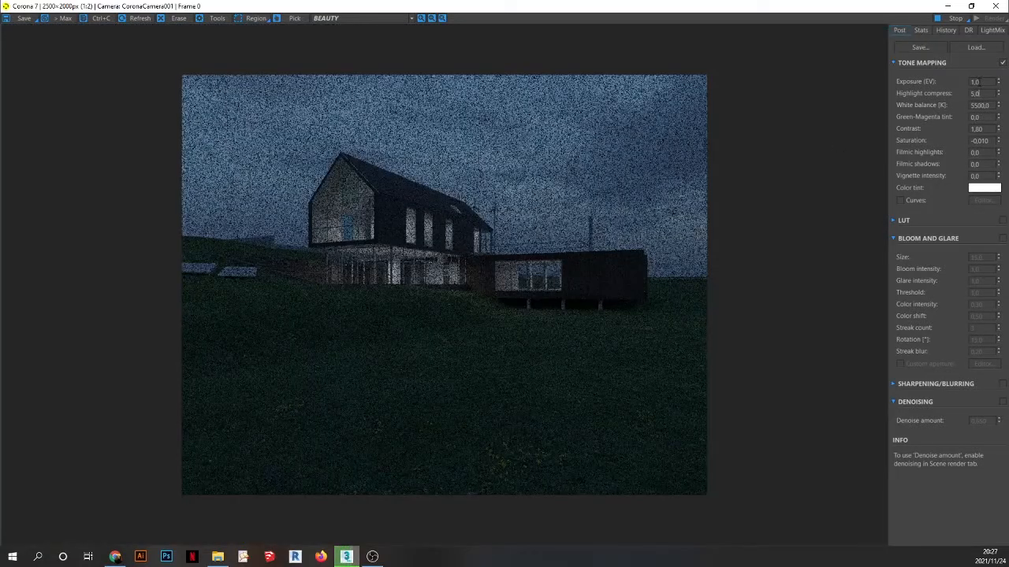
{"action": "double_click", "coordinate": [985, 82]}
{"action": "type", "text": "0"}
{"action": "key", "text": "Return"}
- Inspect the house and lawn in the render once more, close the frame buffer and cancel the render
{"action": "scroll", "coordinate": [300, 293], "scroll_direction": "up", "scroll_amount": 1}
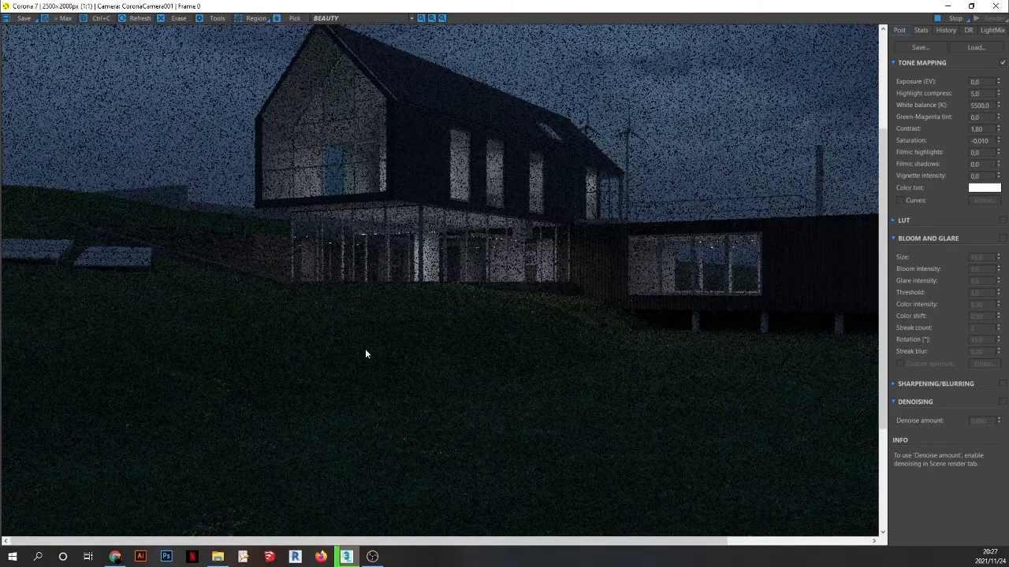
{"action": "scroll", "coordinate": [367, 352], "scroll_direction": "down", "scroll_amount": 1}
{"action": "scroll", "coordinate": [319, 284], "scroll_direction": "up", "scroll_amount": 1}
{"action": "scroll", "coordinate": [406, 255], "scroll_direction": "down", "scroll_amount": 1}
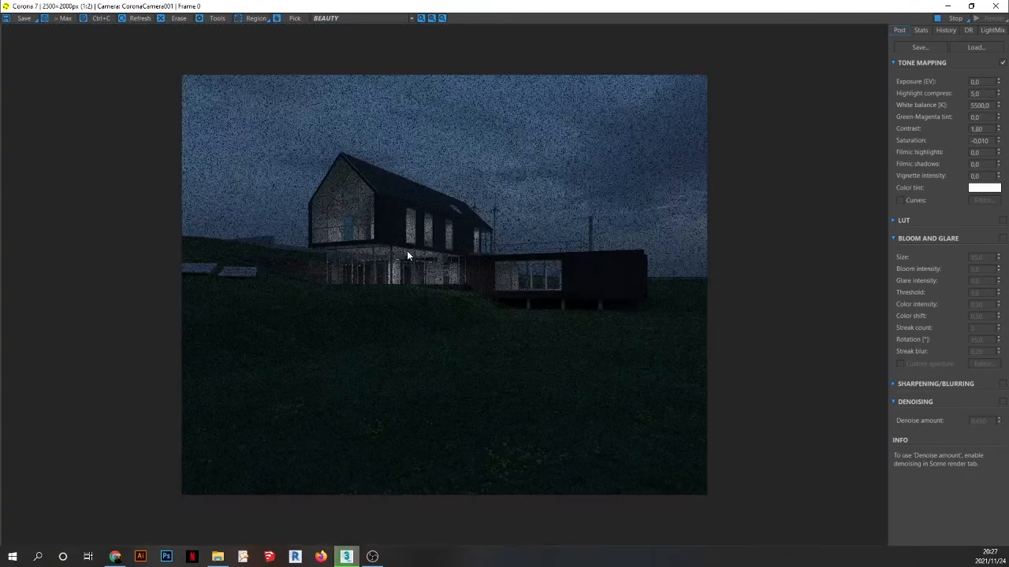
{"action": "scroll", "coordinate": [526, 283], "scroll_direction": "up", "scroll_amount": 2}
{"action": "scroll", "coordinate": [527, 283], "scroll_direction": "down", "scroll_amount": 2}
{"action": "left_click", "coordinate": [996, 9]}
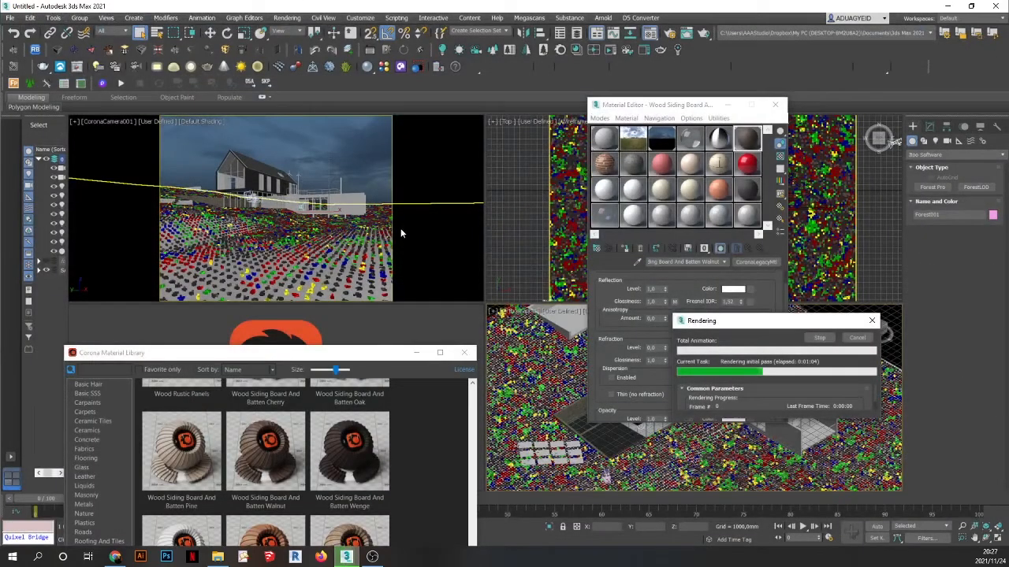
{"action": "left_click", "coordinate": [857, 338]}
- Move the Material Editor clear of the viewports and bring up the MAX_Corona tree folder in a floating File Explorer window
{"action": "left_click_drag", "start_coordinate": [673, 107], "coordinate": [506, 371]}
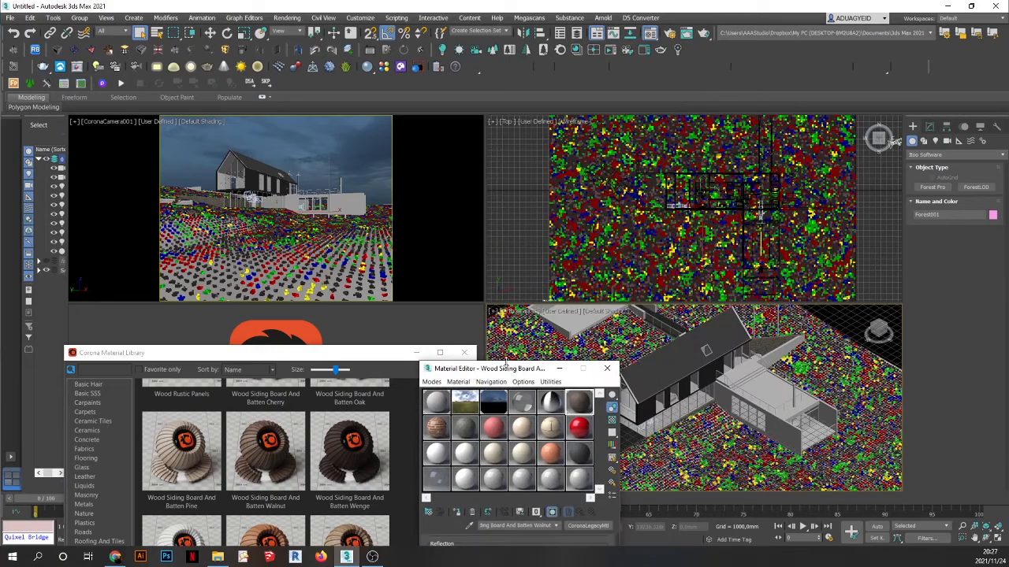
{"action": "left_click", "coordinate": [217, 562]}
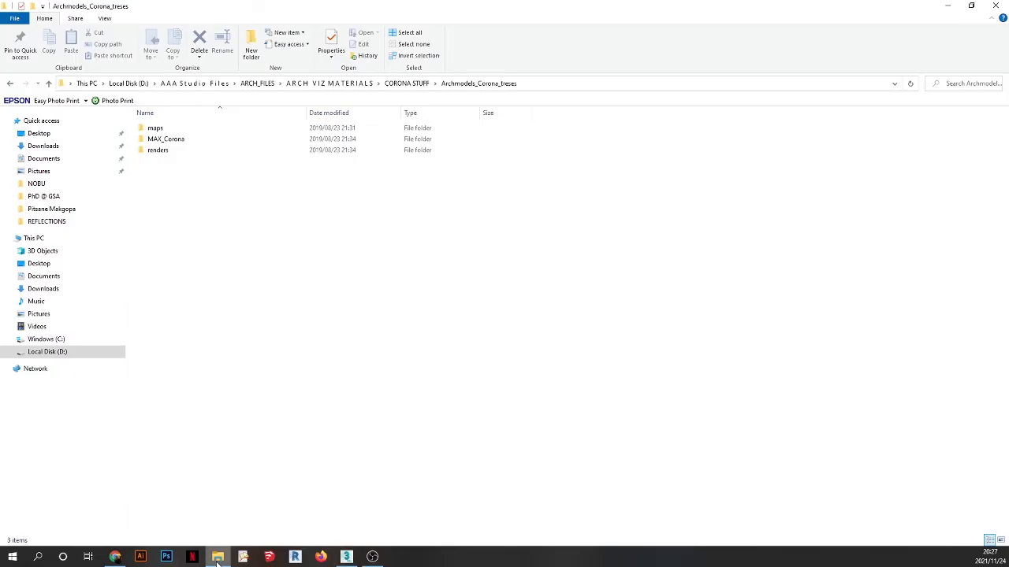
{"action": "left_click_drag", "start_coordinate": [376, 9], "coordinate": [0, 94]}
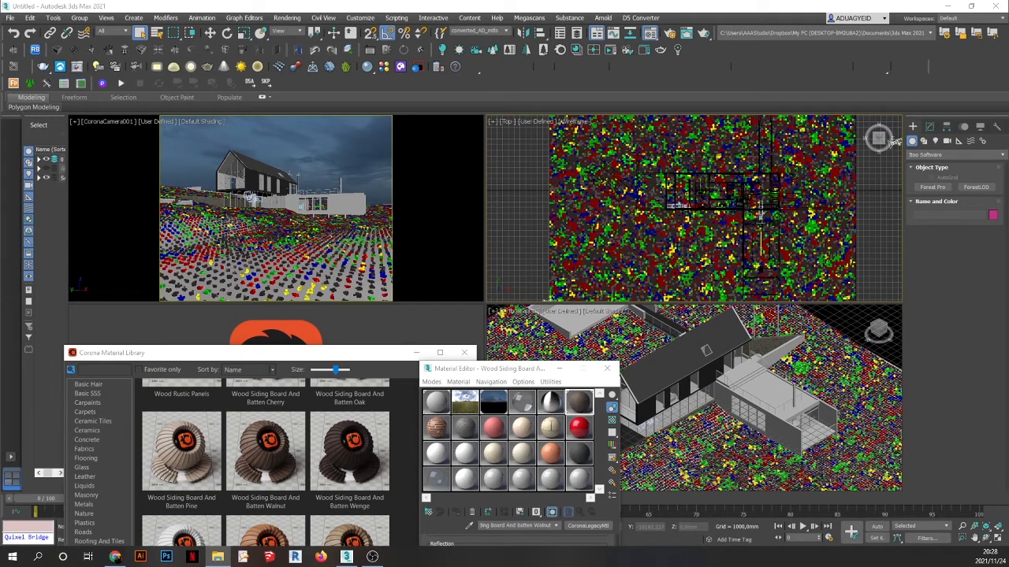
{"action": "left_click_drag", "start_coordinate": [0, 99], "coordinate": [526, 92]}
- Browse the tree models in the MAX_Corona folder and place its window beside the Top viewport with model 003 in sight
{"action": "scroll", "coordinate": [613, 285], "scroll_direction": "down", "scroll_amount": 3}
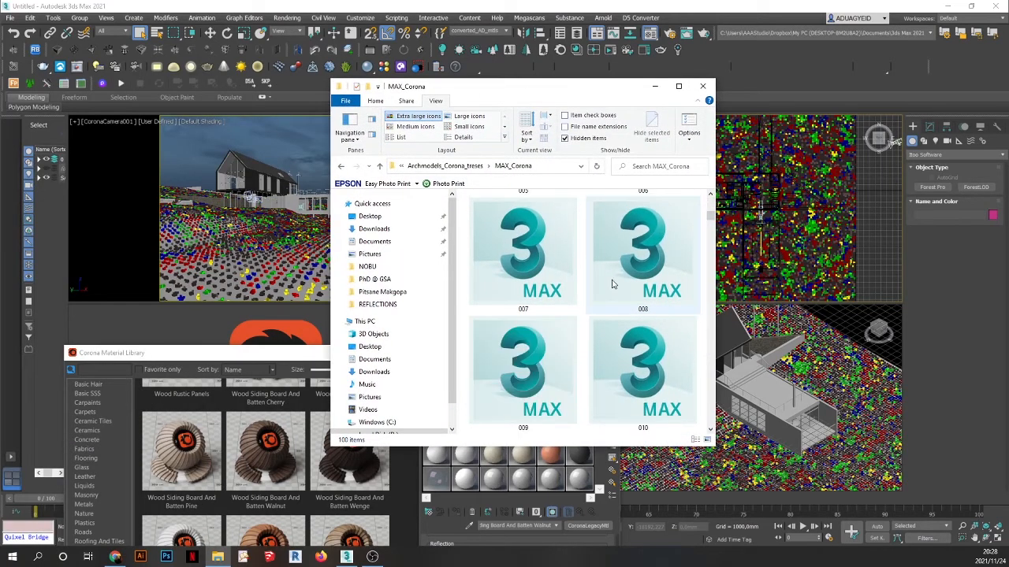
{"action": "scroll", "coordinate": [599, 288], "scroll_direction": "down", "scroll_amount": 5}
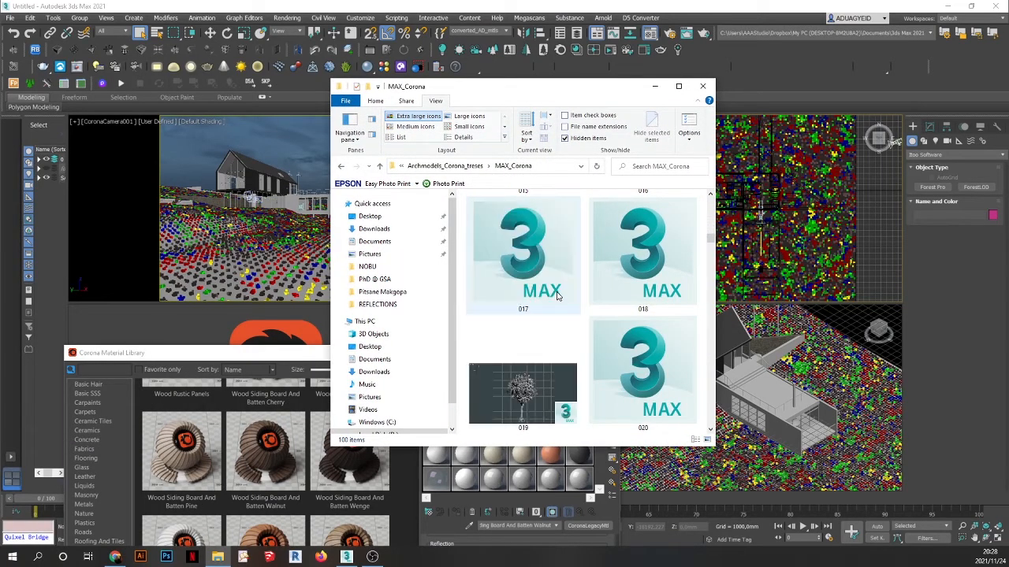
{"action": "left_click_drag", "start_coordinate": [815, 126], "coordinate": [273, 103]}
{"action": "scroll", "coordinate": [290, 352], "scroll_direction": "up", "scroll_amount": 2}
{"action": "scroll", "coordinate": [289, 352], "scroll_direction": "up", "scroll_amount": 10}
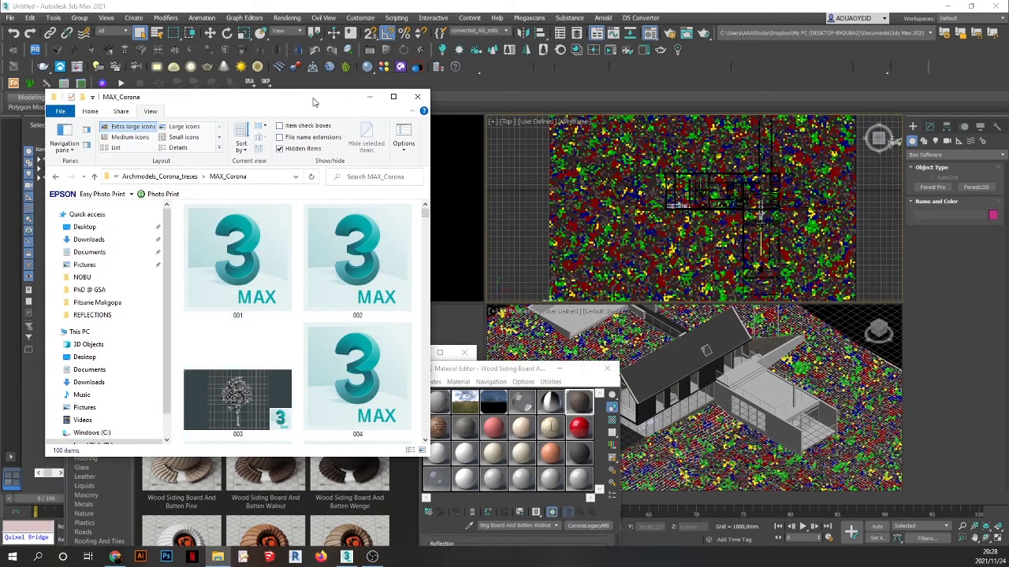
{"action": "left_click_drag", "start_coordinate": [316, 102], "coordinate": [294, 200]}
{"action": "scroll", "coordinate": [260, 318], "scroll_direction": "down", "scroll_amount": 2}
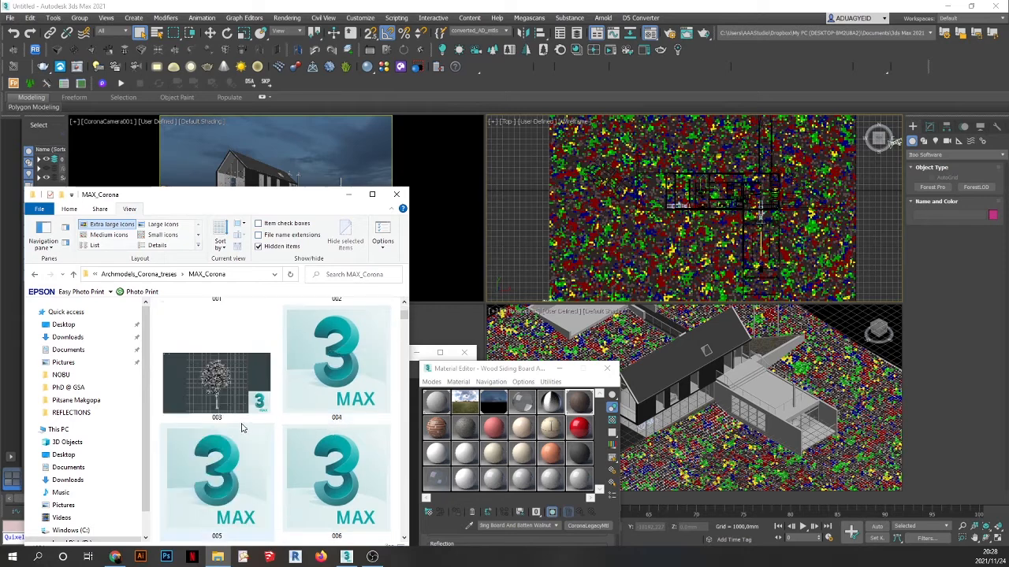
- Merge tree model 003 into the scene and place it in front of the house, near the junction with the low wing
{"action": "left_click_drag", "start_coordinate": [215, 390], "coordinate": [552, 206]}
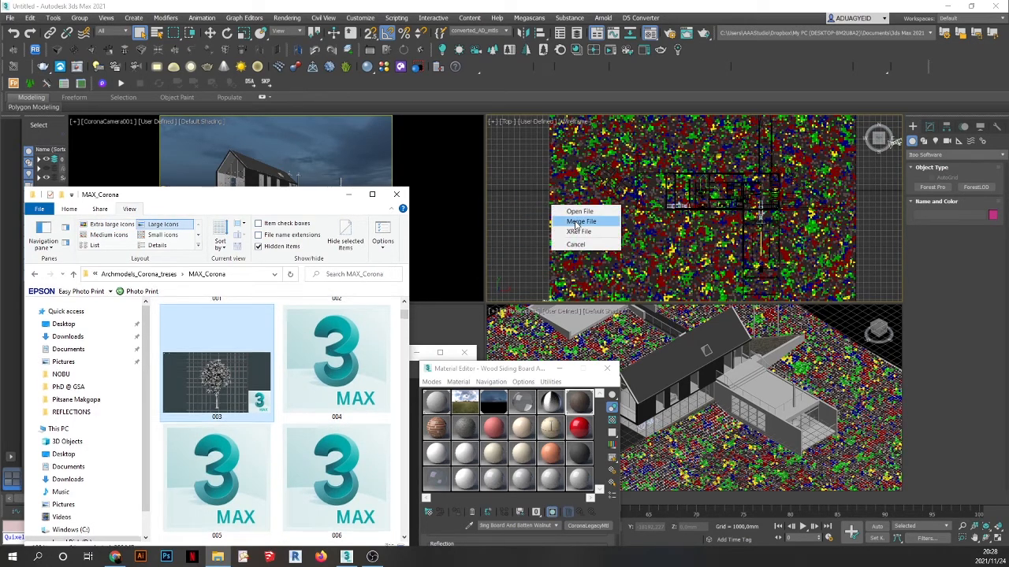
{"action": "left_click", "coordinate": [574, 222]}
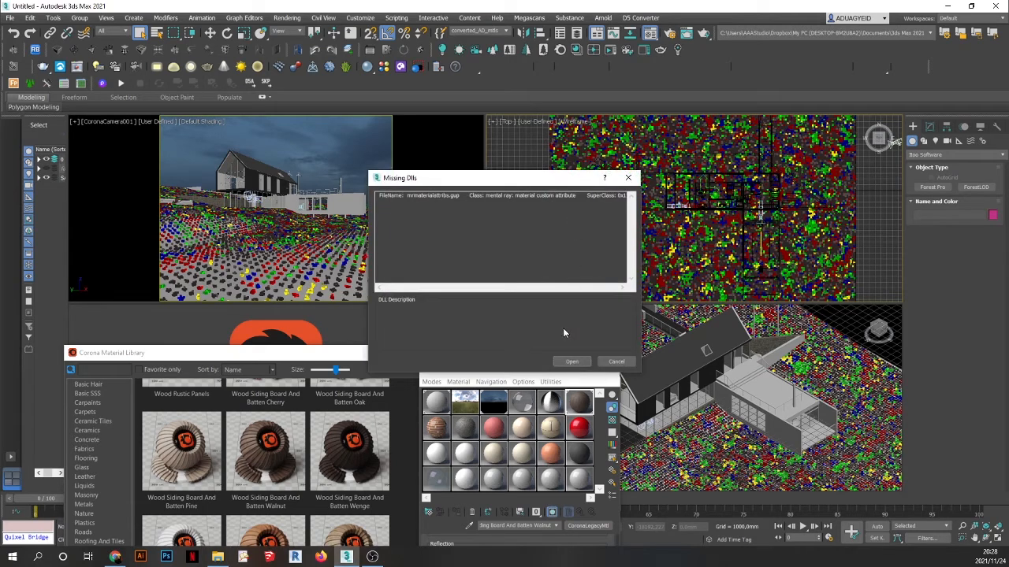
{"action": "left_click", "coordinate": [571, 363]}
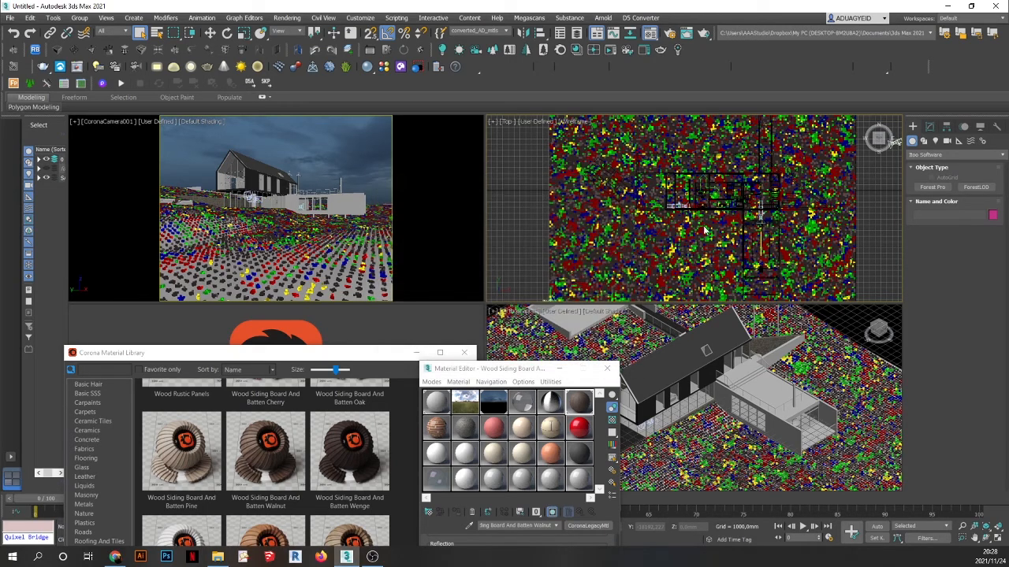
{"action": "left_click", "coordinate": [534, 235]}
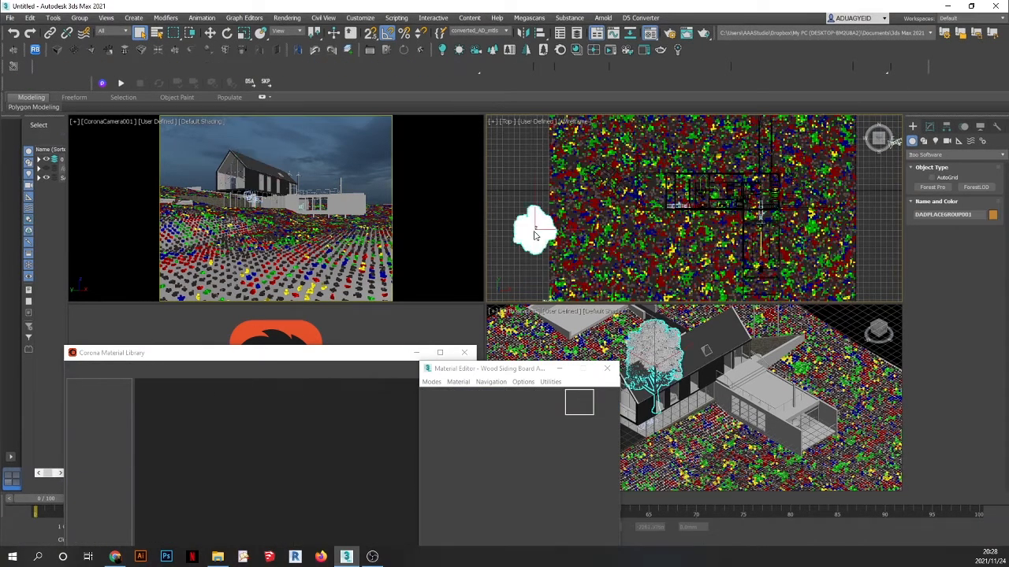
{"action": "left_click_drag", "start_coordinate": [534, 235], "coordinate": [733, 229]}
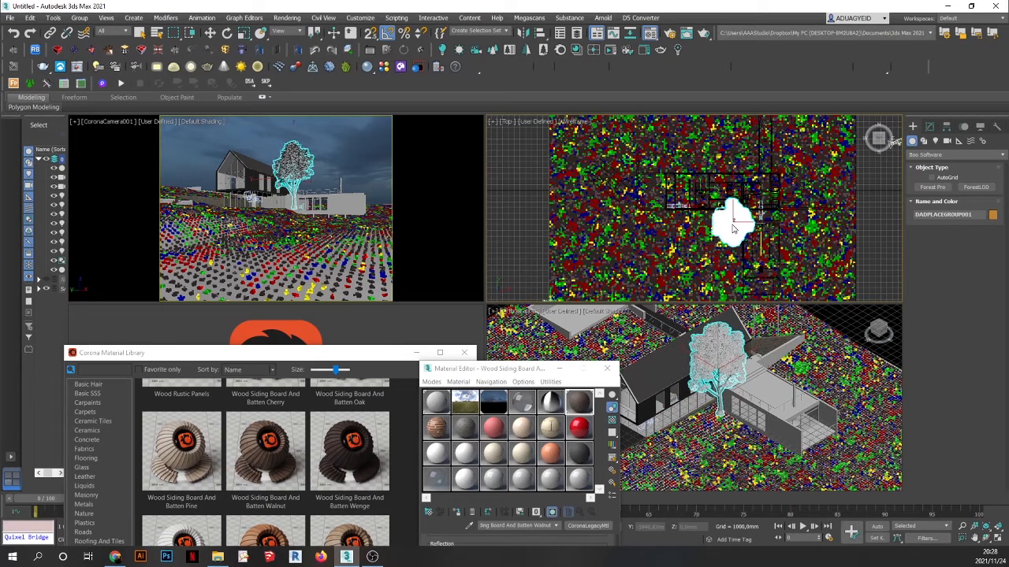
{"action": "right_click", "coordinate": [732, 228]}
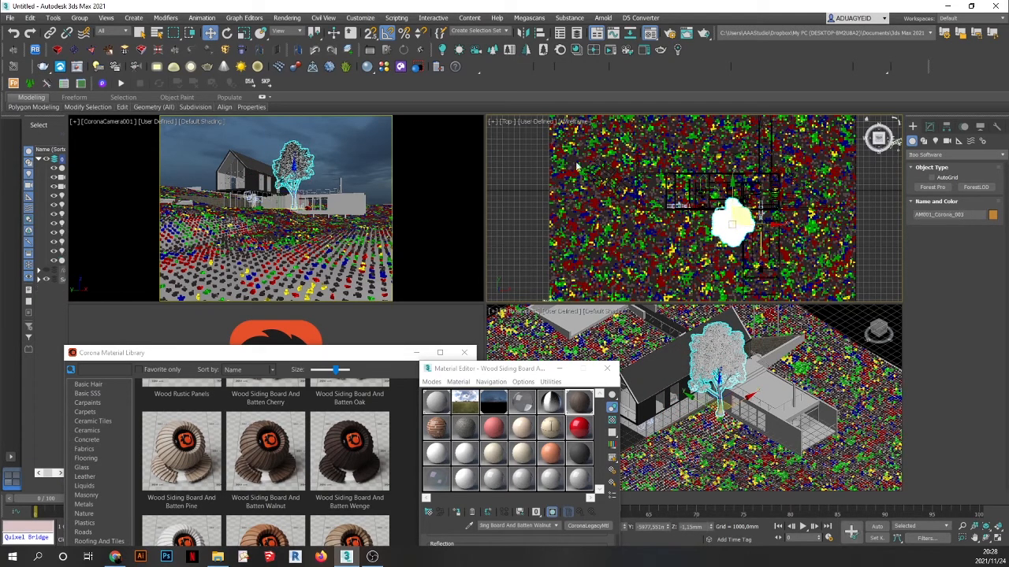
- Switch the Top viewport to Front and lower the tree to about Z -1550 mm so its trunk meets the sloping terrain
{"action": "left_click", "coordinate": [507, 122]}
{"action": "left_click", "coordinate": [531, 197]}
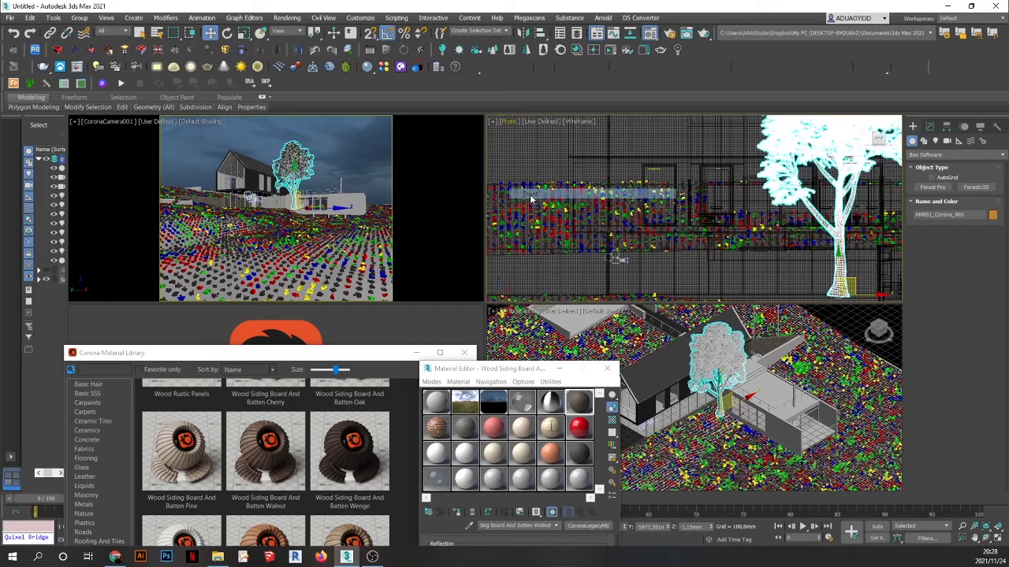
{"action": "key", "text": "z"}
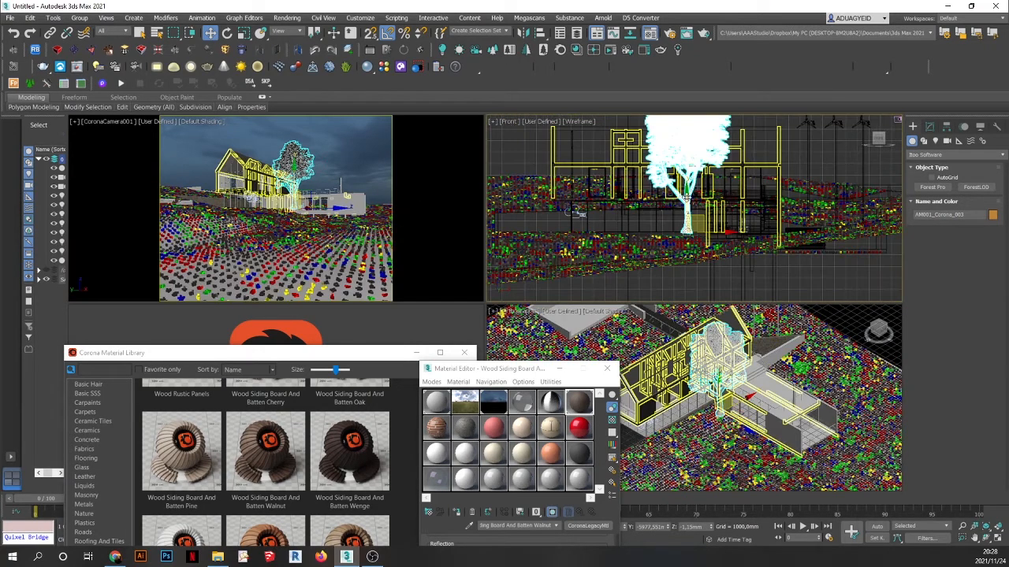
{"action": "scroll", "coordinate": [731, 462], "scroll_direction": "up", "scroll_amount": 3}
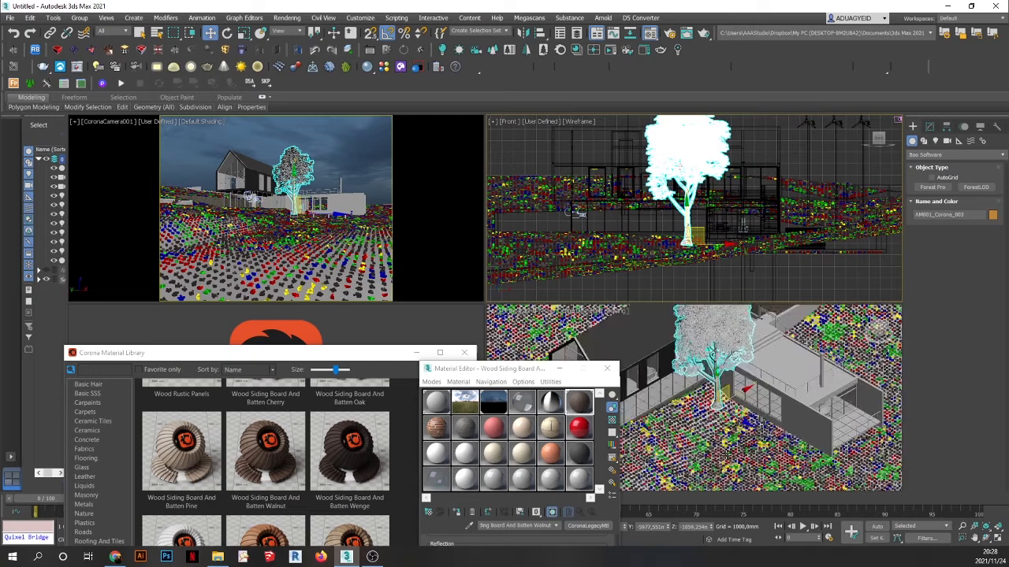
{"action": "scroll", "coordinate": [728, 454], "scroll_direction": "up", "scroll_amount": 2}
{"action": "mouse_move", "coordinate": [711, 359]}
{"action": "left_mouse_down"}
{"action": "mouse_move", "coordinate": [712, 344]}
{"action": "mouse_move", "coordinate": [713, 375]}
{"action": "mouse_move", "coordinate": [711, 365]}
{"action": "left_mouse_up"}
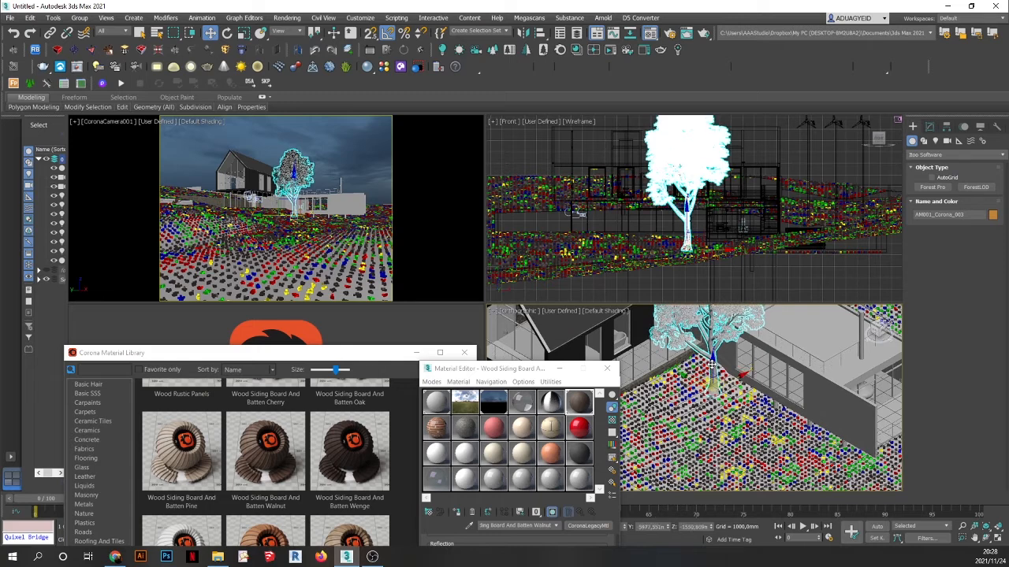
- Deselect the tree and maximize the CoronaCamera001 view to check the tree's position beside the house
{"action": "left_click", "coordinate": [791, 160]}
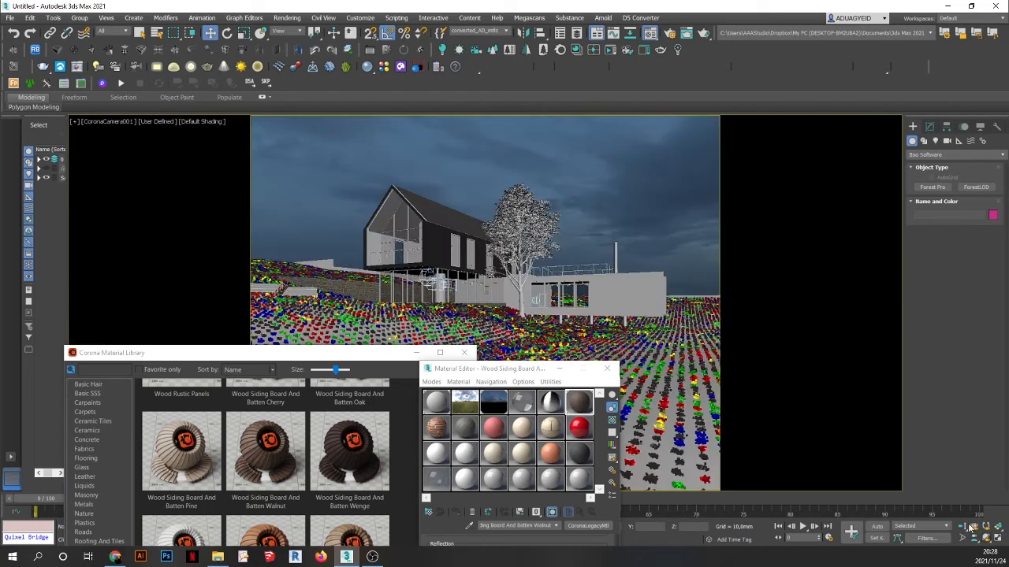
{"action": "key", "text": "alt+w"}
{"action": "left_click", "coordinate": [518, 202]}
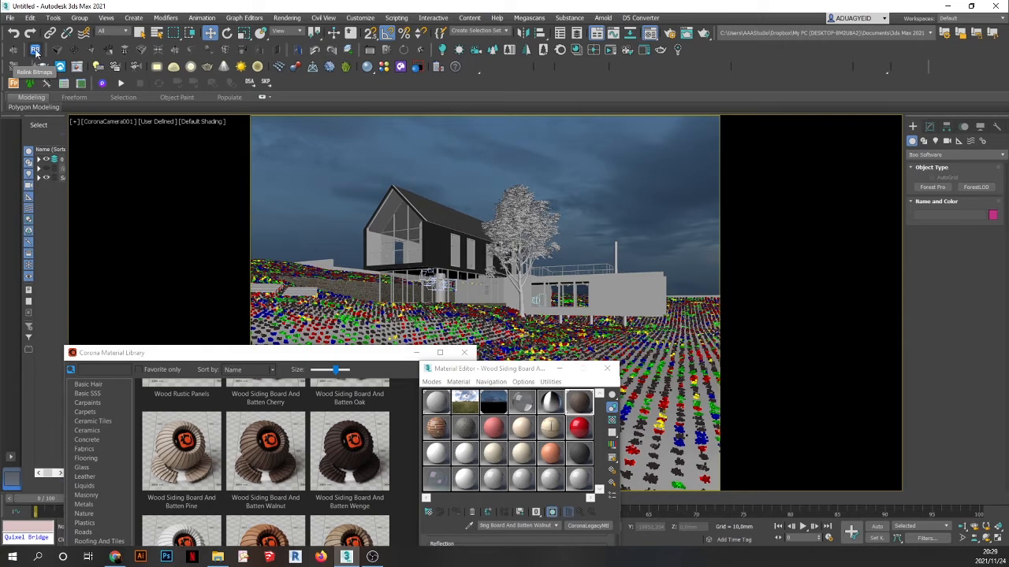
- Relink the scene's missing bitmaps with the Relink Bitmaps script, using the saved Archmodels_Corona_trees path as the source, and move its window aside
{"action": "left_click", "coordinate": [36, 52]}
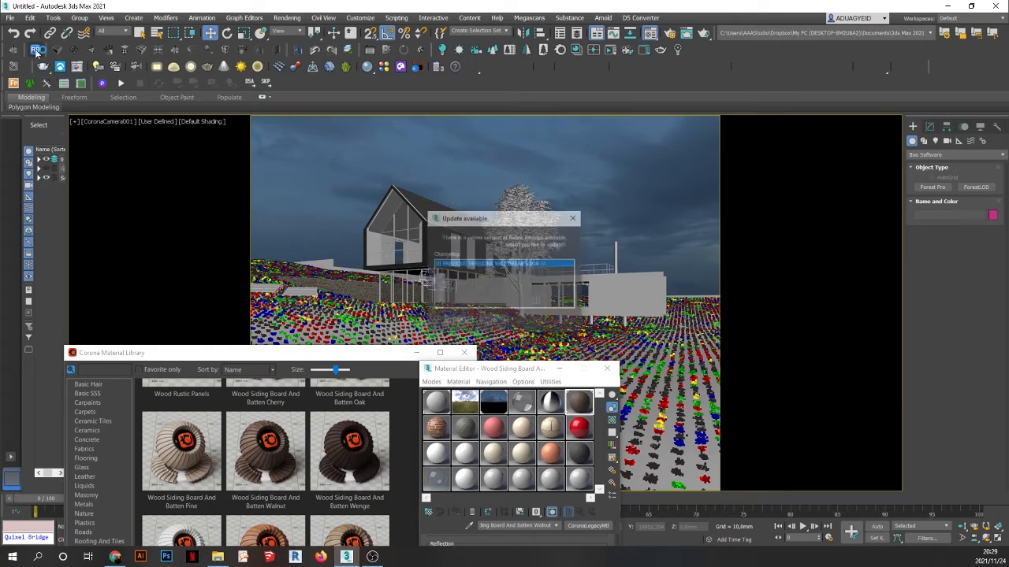
{"action": "left_click", "coordinate": [486, 322]}
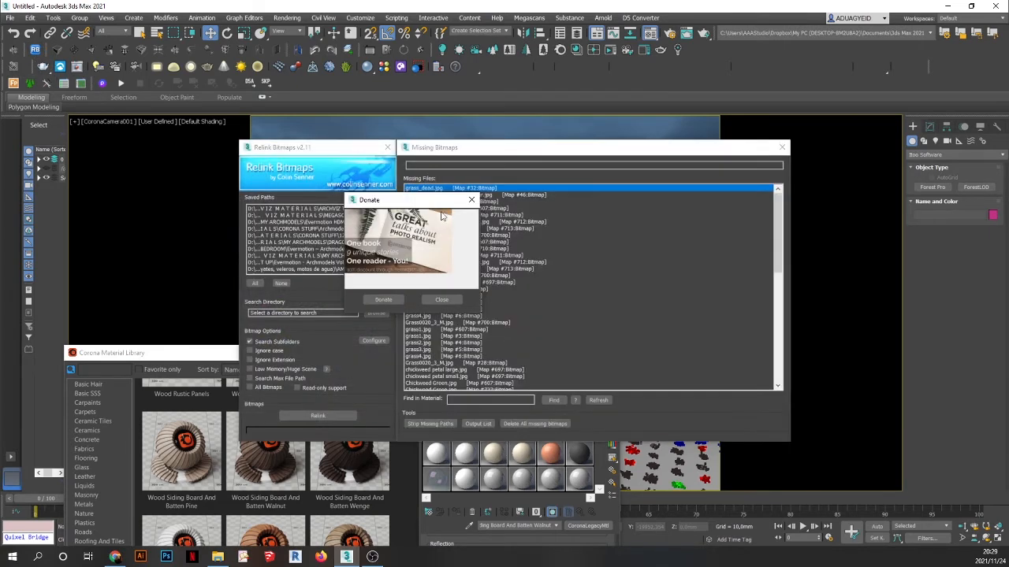
{"action": "left_click_drag", "start_coordinate": [313, 148], "coordinate": [237, 110]}
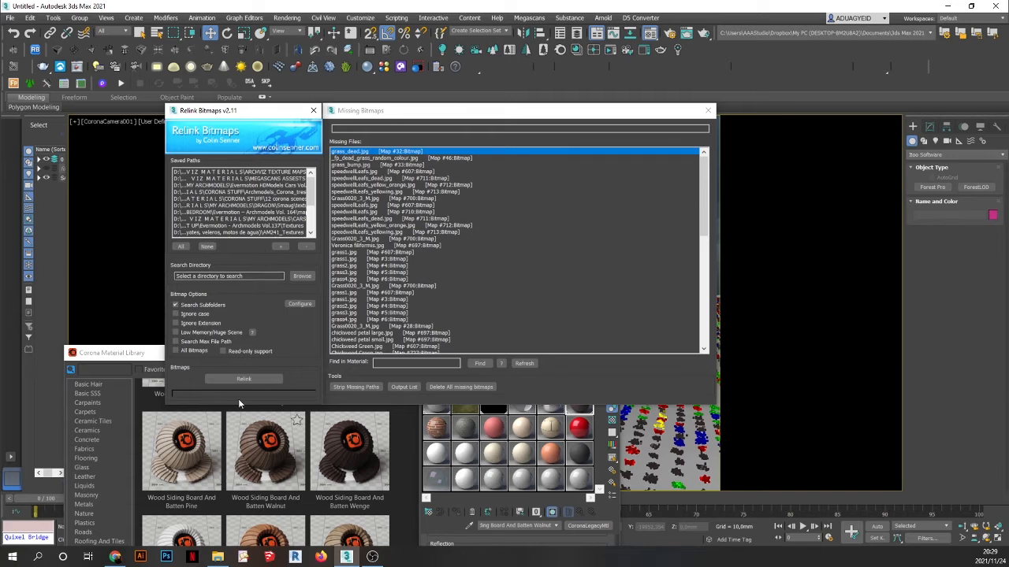
{"action": "left_click_drag", "start_coordinate": [310, 190], "coordinate": [311, 223]}
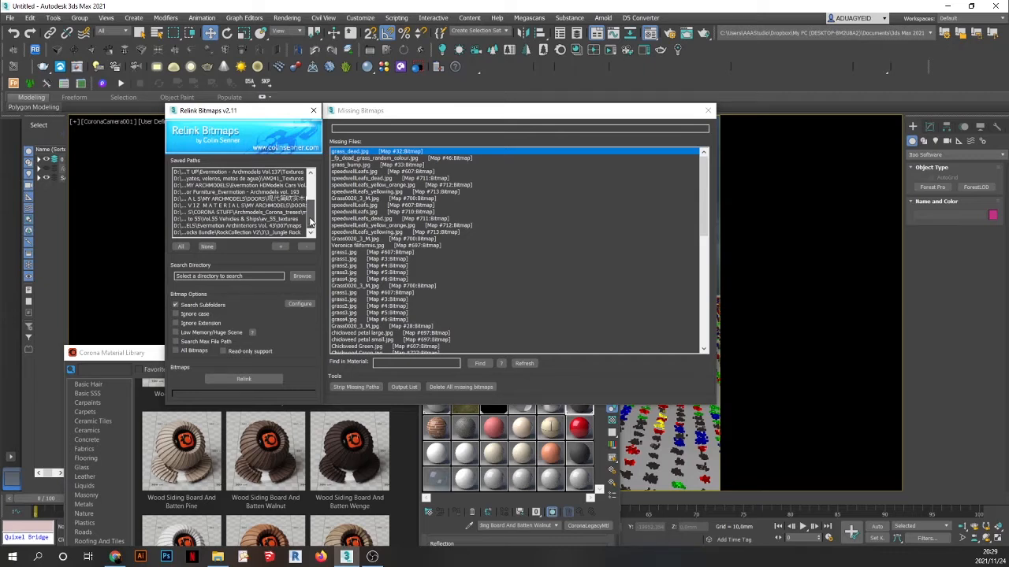
{"action": "left_click", "coordinate": [236, 212]}
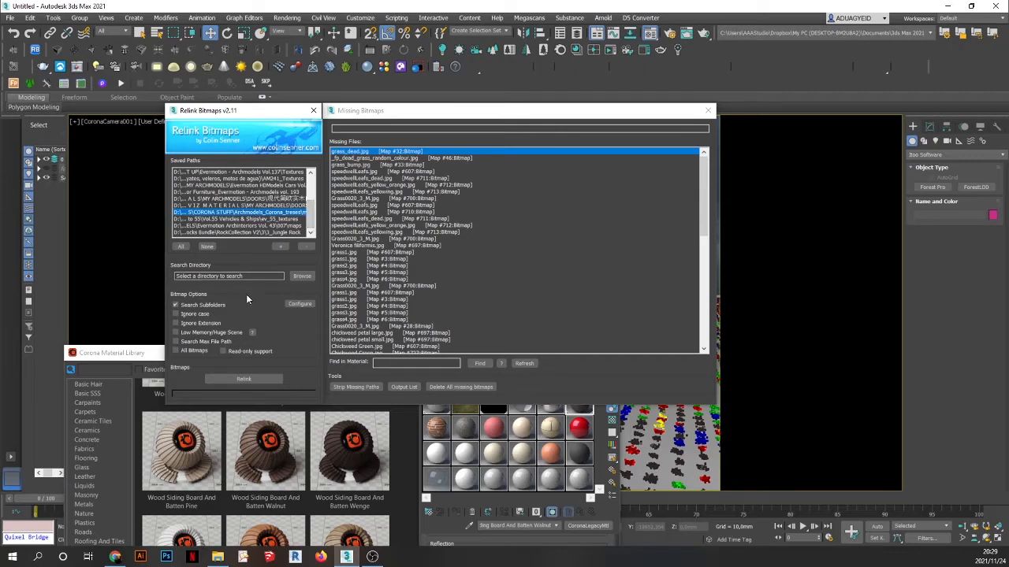
{"action": "left_click", "coordinate": [244, 379]}
{"action": "left_click_drag", "start_coordinate": [278, 110], "coordinate": [333, 387]}
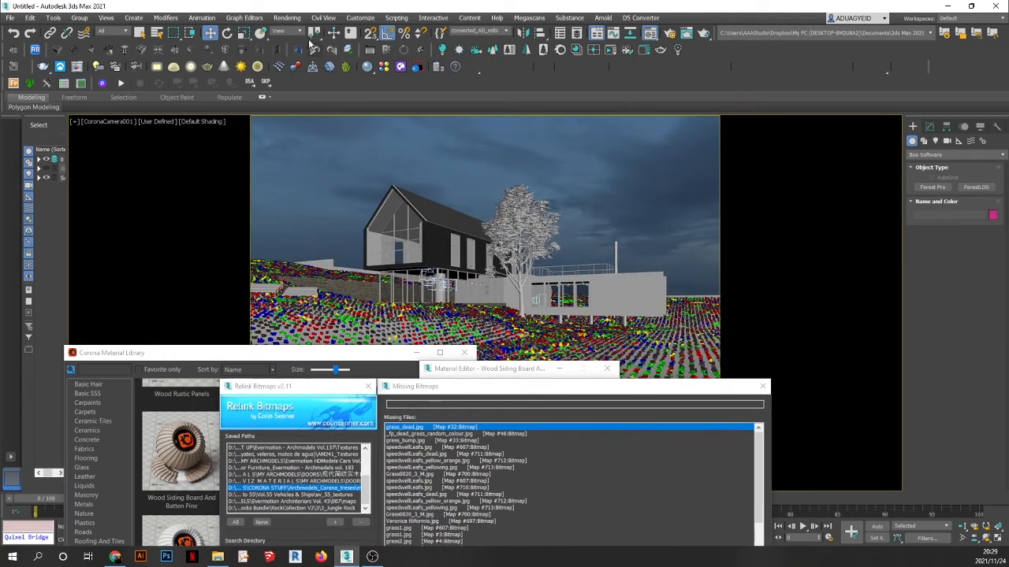
- Start a Corona render of the CoronaCamera001 view and close the Relink Bitmaps window covering the frame buffer
{"action": "left_click", "coordinate": [286, 17]}
{"action": "left_click", "coordinate": [291, 39]}
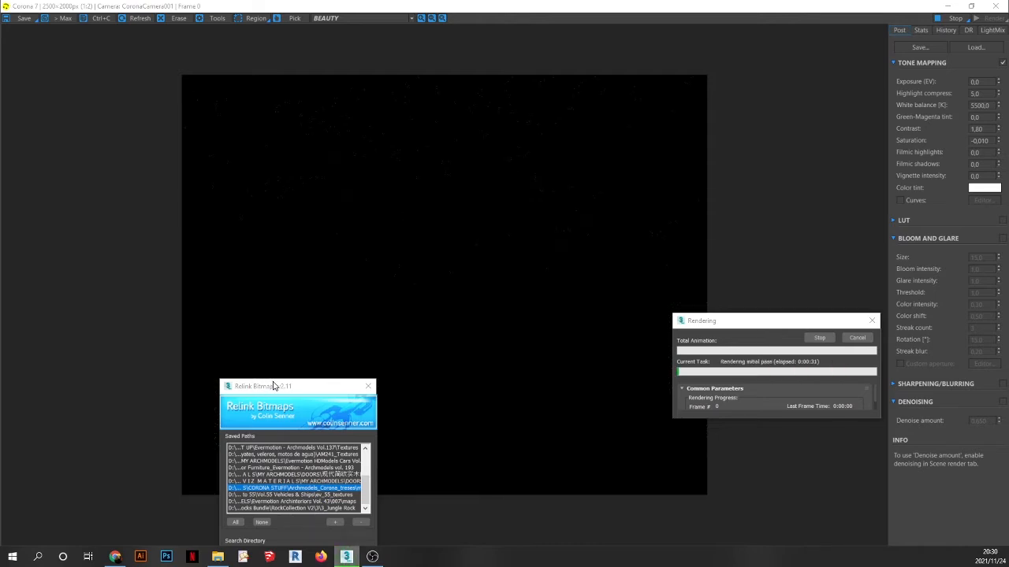
{"action": "scroll", "coordinate": [465, 179], "scroll_direction": "up", "scroll_amount": 2}
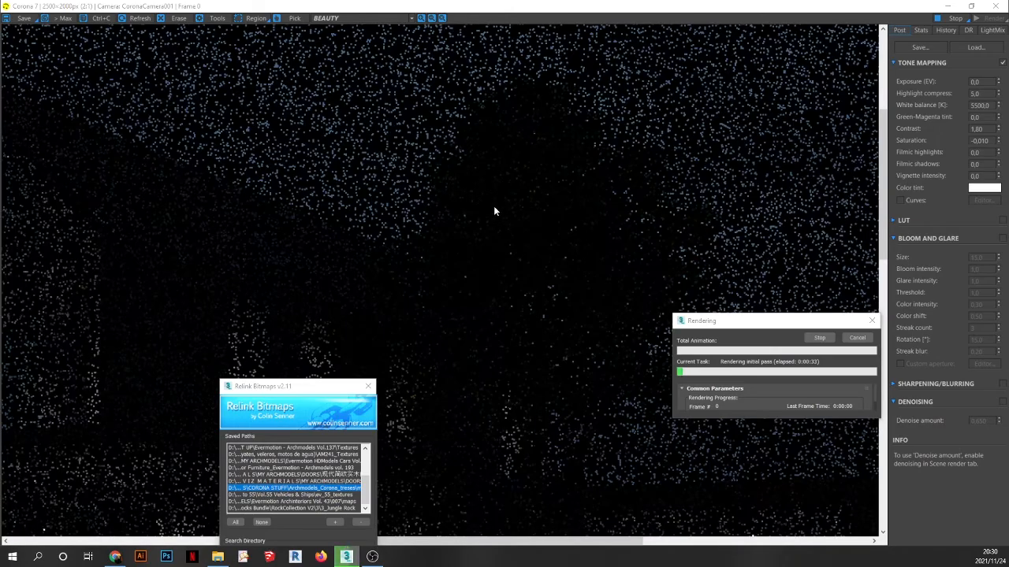
{"action": "scroll", "coordinate": [505, 211], "scroll_direction": "down", "scroll_amount": 3}
{"action": "scroll", "coordinate": [482, 170], "scroll_direction": "up", "scroll_amount": 1}
{"action": "scroll", "coordinate": [483, 275], "scroll_direction": "down", "scroll_amount": 2}
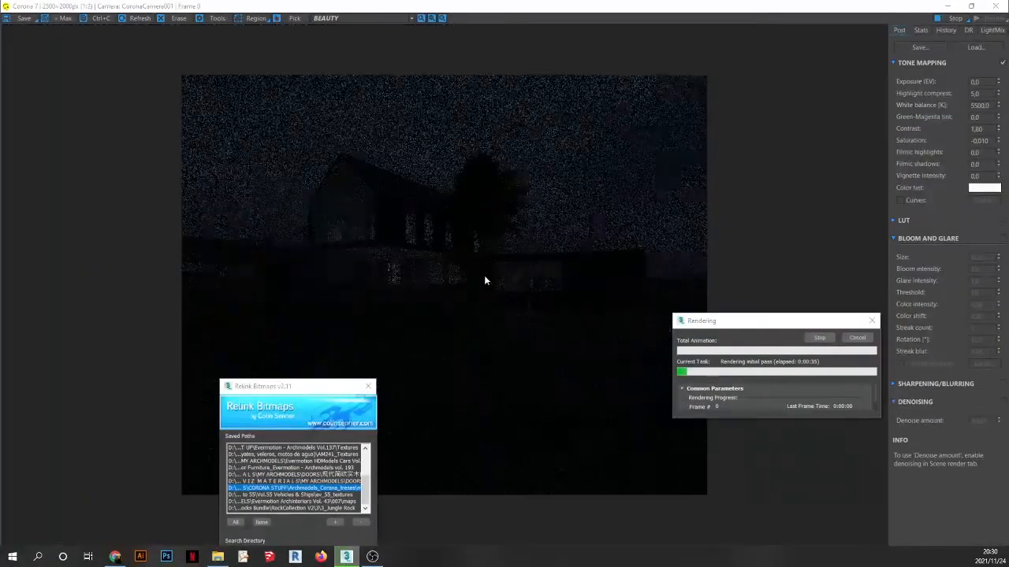
{"action": "left_click", "coordinate": [369, 386]}
- Examine the house, tree and grass in the progressing render, both close up and as a whole frame
{"action": "scroll", "coordinate": [453, 182], "scroll_direction": "up", "scroll_amount": 1}
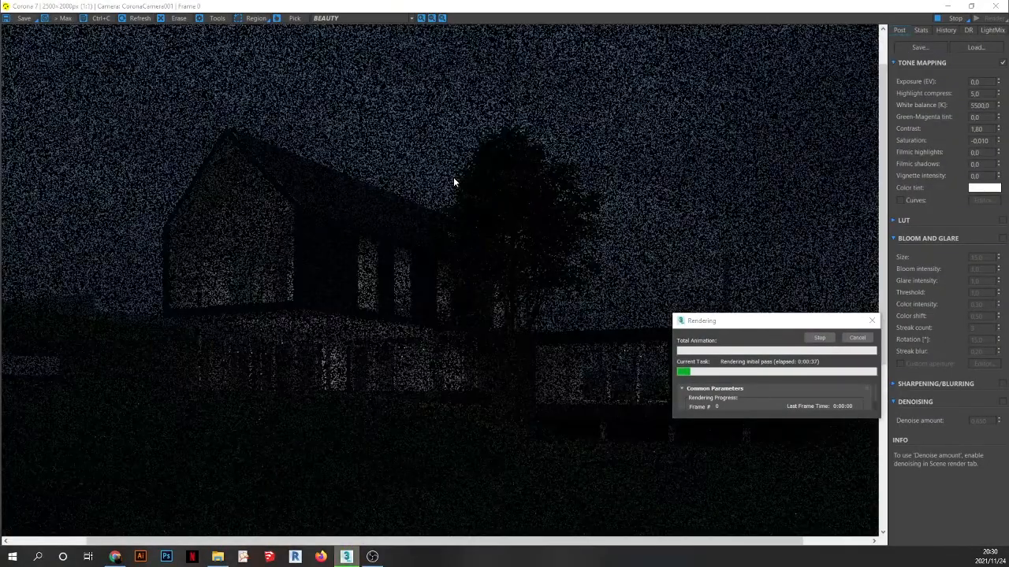
{"action": "scroll", "coordinate": [461, 252], "scroll_direction": "down", "scroll_amount": 1}
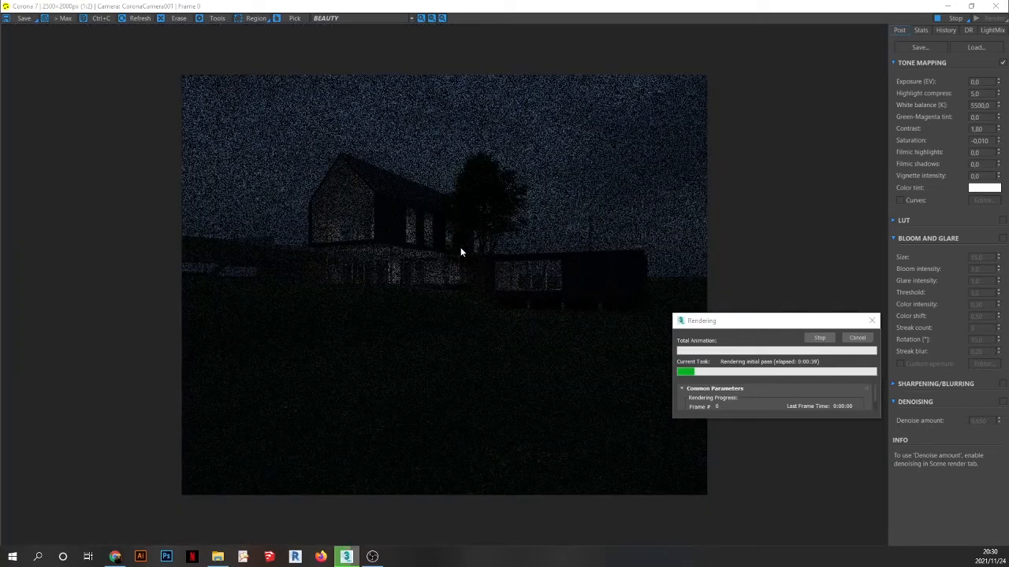
{"action": "scroll", "coordinate": [460, 248], "scroll_direction": "down", "scroll_amount": 1}
{"action": "scroll", "coordinate": [451, 224], "scroll_direction": "up", "scroll_amount": 2}
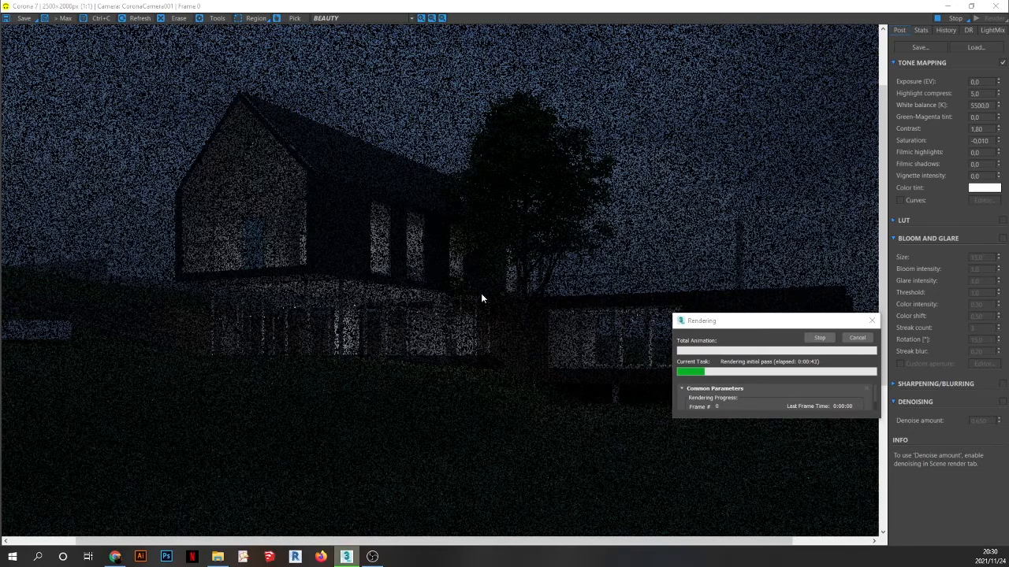
{"action": "scroll", "coordinate": [481, 297], "scroll_direction": "down", "scroll_amount": 1}
{"action": "scroll", "coordinate": [413, 225], "scroll_direction": "up", "scroll_amount": 2}
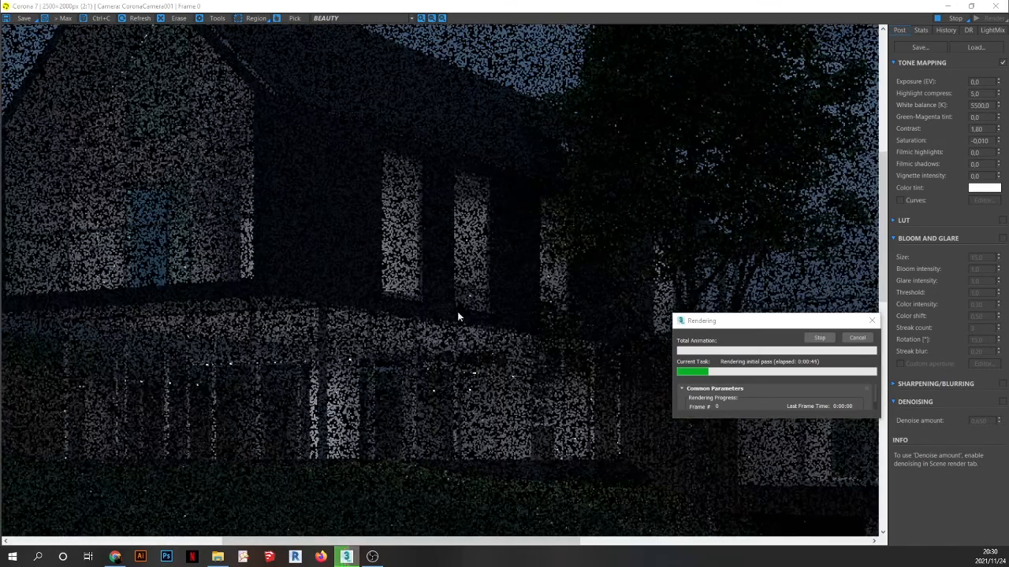
{"action": "scroll", "coordinate": [459, 319], "scroll_direction": "down", "scroll_amount": 2}
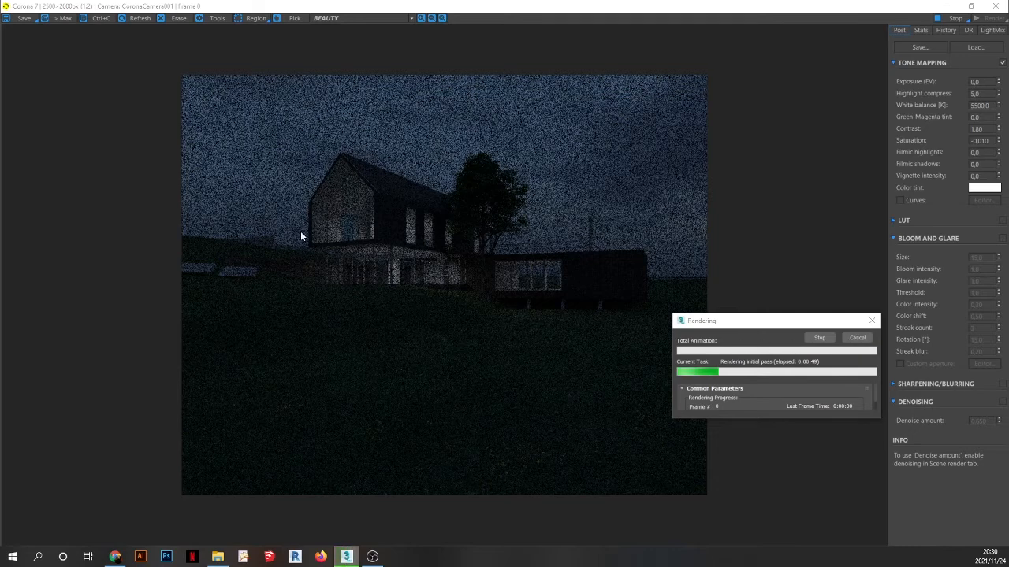
{"action": "scroll", "coordinate": [332, 208], "scroll_direction": "up", "scroll_amount": 1}
{"action": "scroll", "coordinate": [430, 312], "scroll_direction": "down", "scroll_amount": 1}
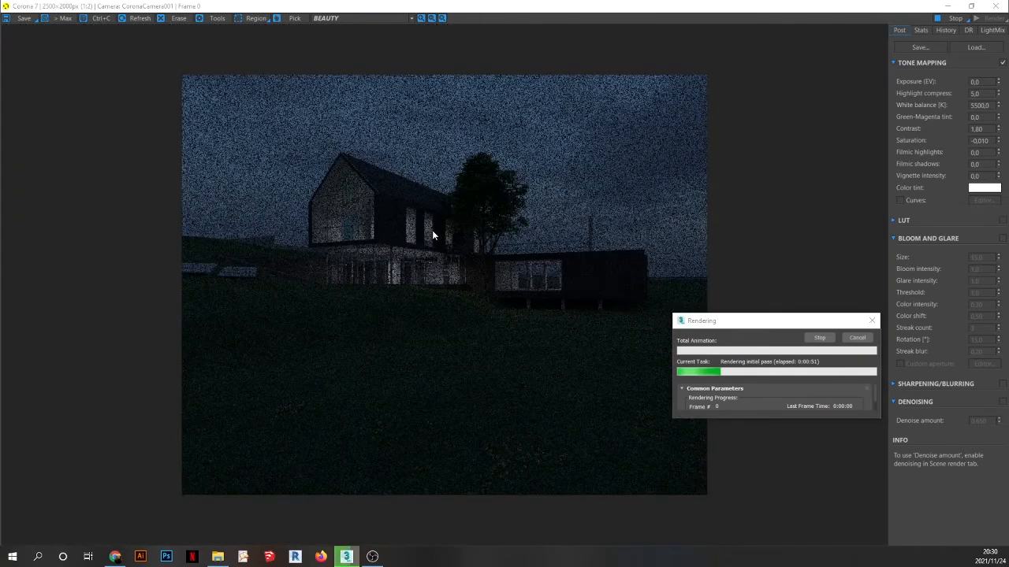
{"action": "scroll", "coordinate": [432, 237], "scroll_direction": "up", "scroll_amount": 1}
{"action": "scroll", "coordinate": [456, 324], "scroll_direction": "down", "scroll_amount": 1}
{"action": "scroll", "coordinate": [334, 178], "scroll_direction": "up", "scroll_amount": 1}
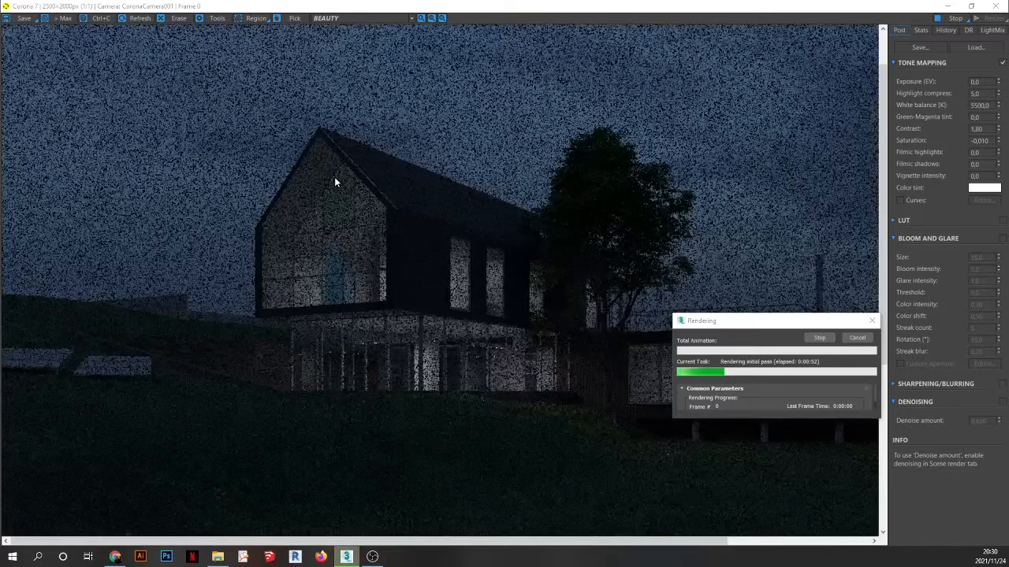
{"action": "scroll", "coordinate": [376, 287], "scroll_direction": "down", "scroll_amount": 1}
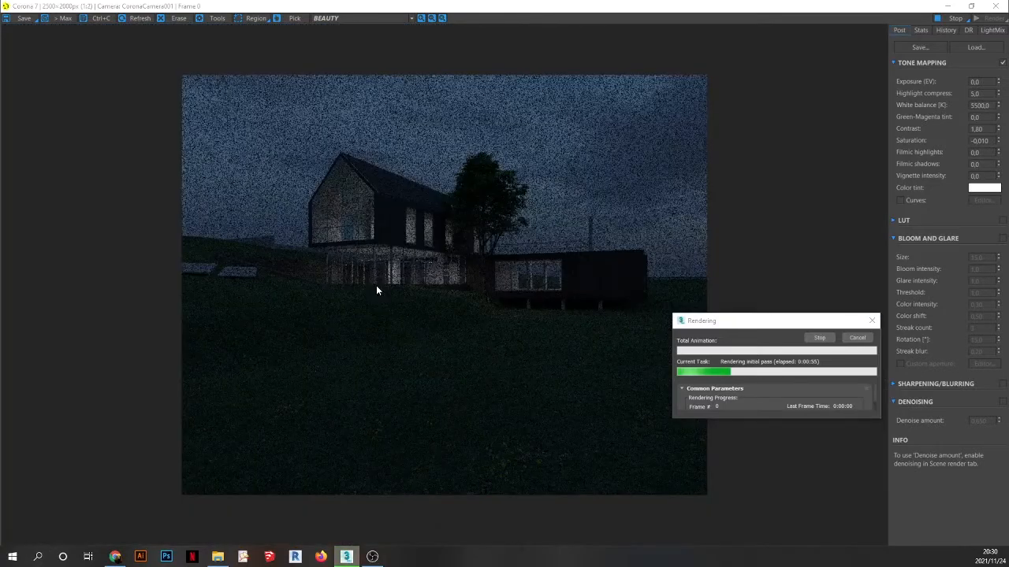
{"action": "scroll", "coordinate": [459, 252], "scroll_direction": "up", "scroll_amount": 1}
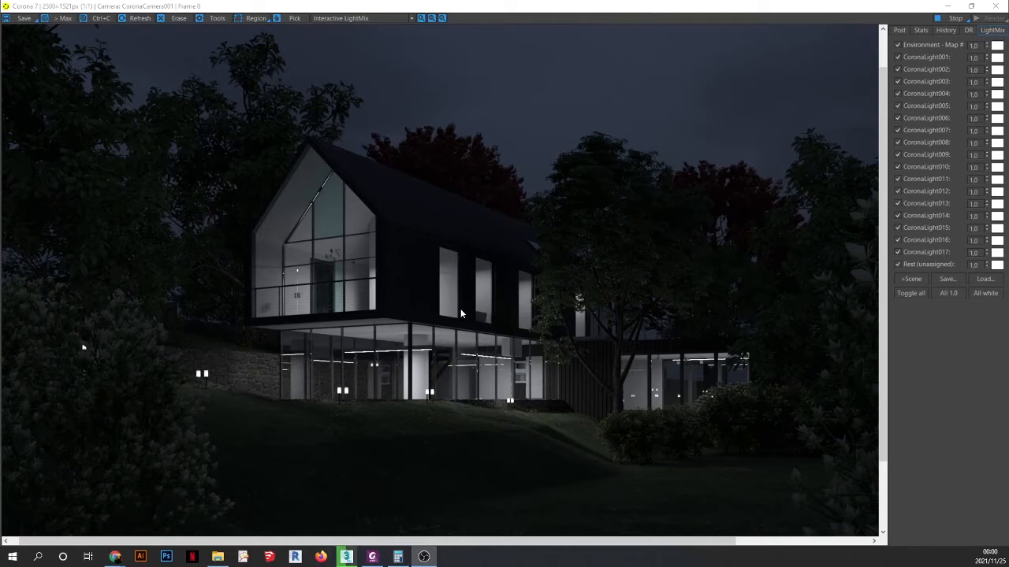
- Examine the night render with its added planting and lights, and review its tone mapping and LightMix settings
{"action": "scroll", "coordinate": [358, 274], "scroll_direction": "down", "scroll_amount": 1}
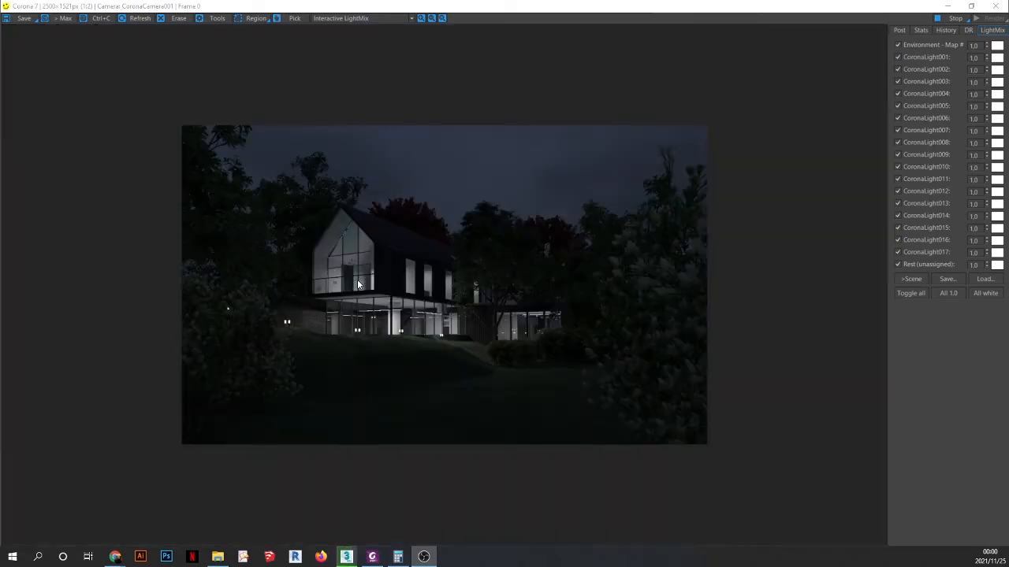
{"action": "scroll", "coordinate": [344, 258], "scroll_direction": "up", "scroll_amount": 1}
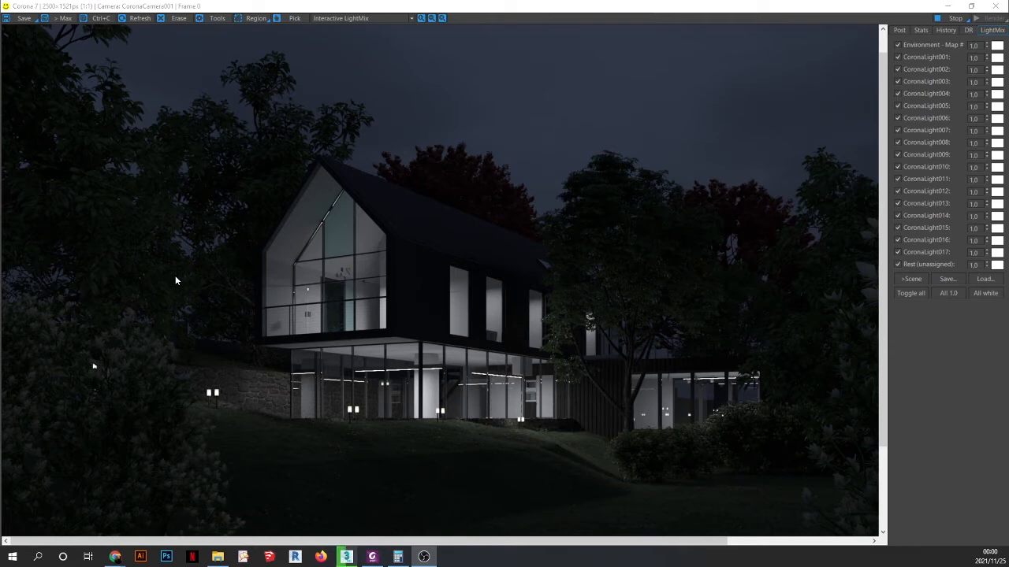
{"action": "scroll", "coordinate": [260, 299], "scroll_direction": "down", "scroll_amount": 1}
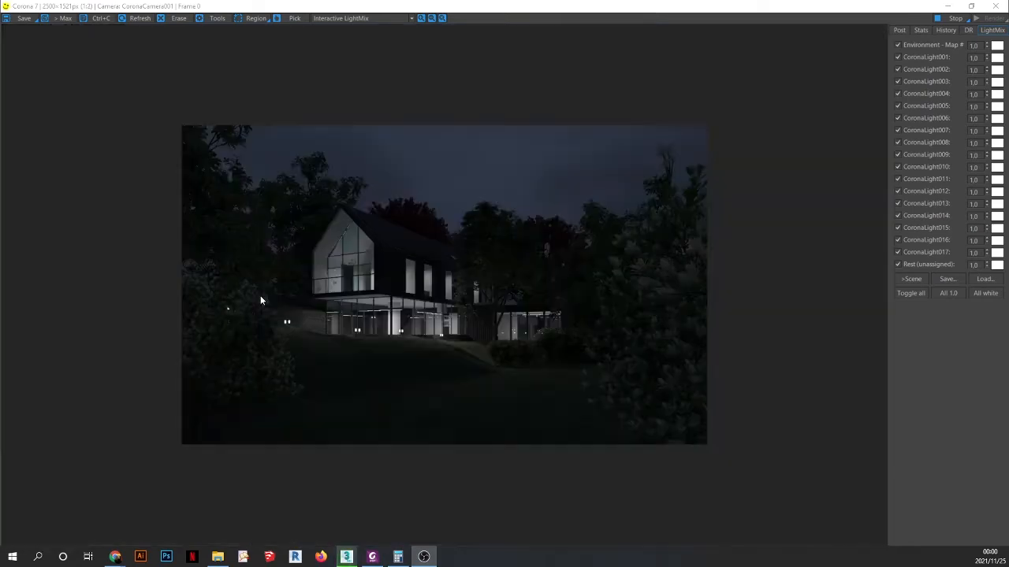
{"action": "scroll", "coordinate": [271, 278], "scroll_direction": "up", "scroll_amount": 1}
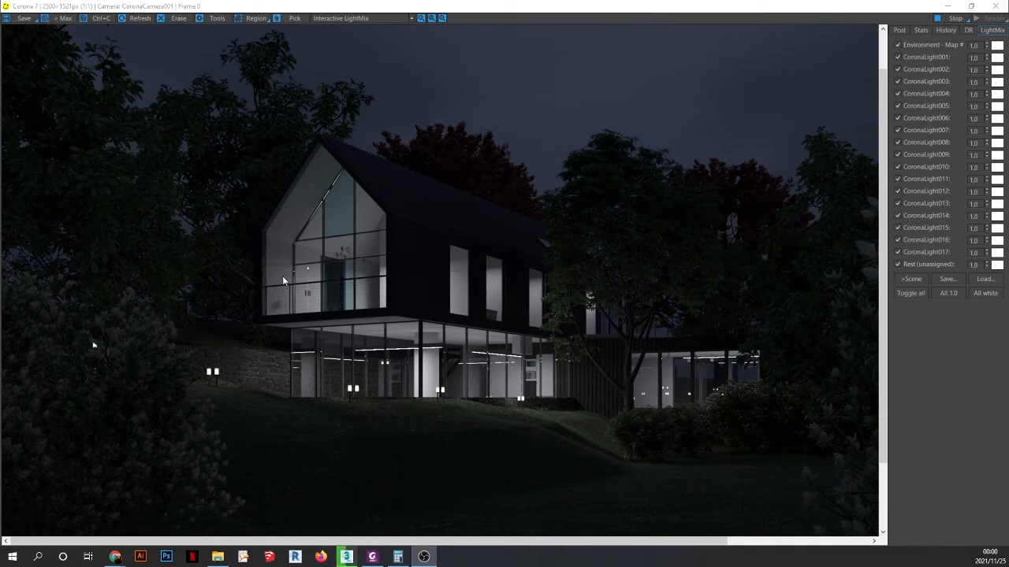
{"action": "scroll", "coordinate": [283, 279], "scroll_direction": "down", "scroll_amount": 1}
{"action": "scroll", "coordinate": [376, 258], "scroll_direction": "up", "scroll_amount": 1}
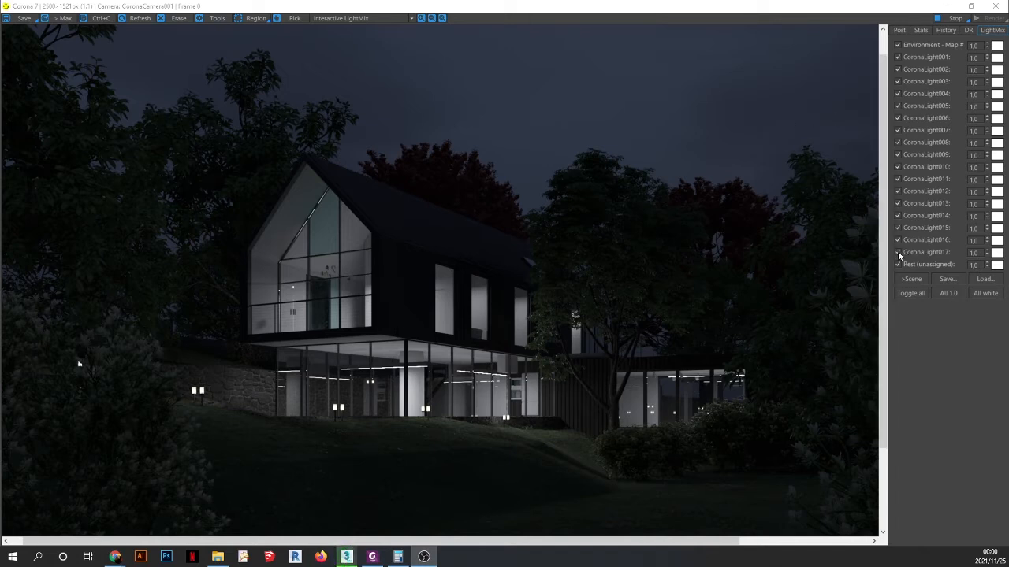
{"action": "left_click", "coordinate": [899, 31]}
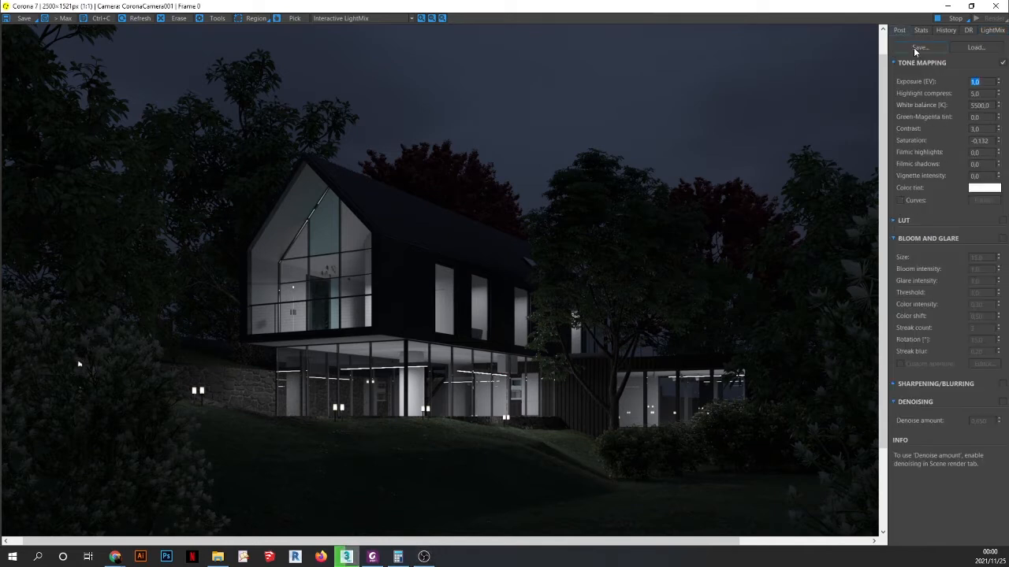
{"action": "left_click", "coordinate": [991, 31]}
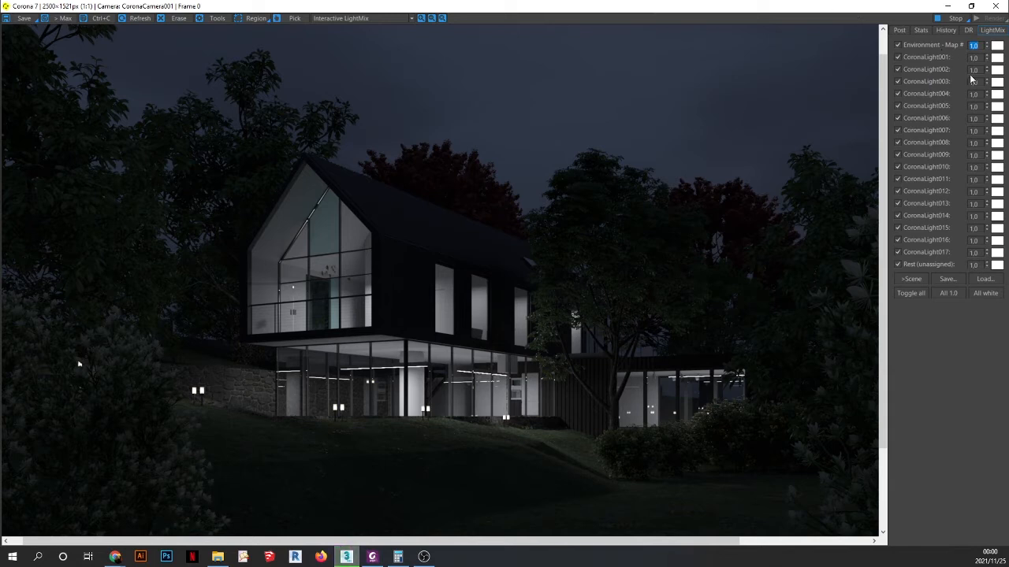
- Toggle CoronaLight001 and CoronaLight002 off and on in the LightMix to identify which parts of the house they light
{"action": "left_click", "coordinate": [898, 58]}
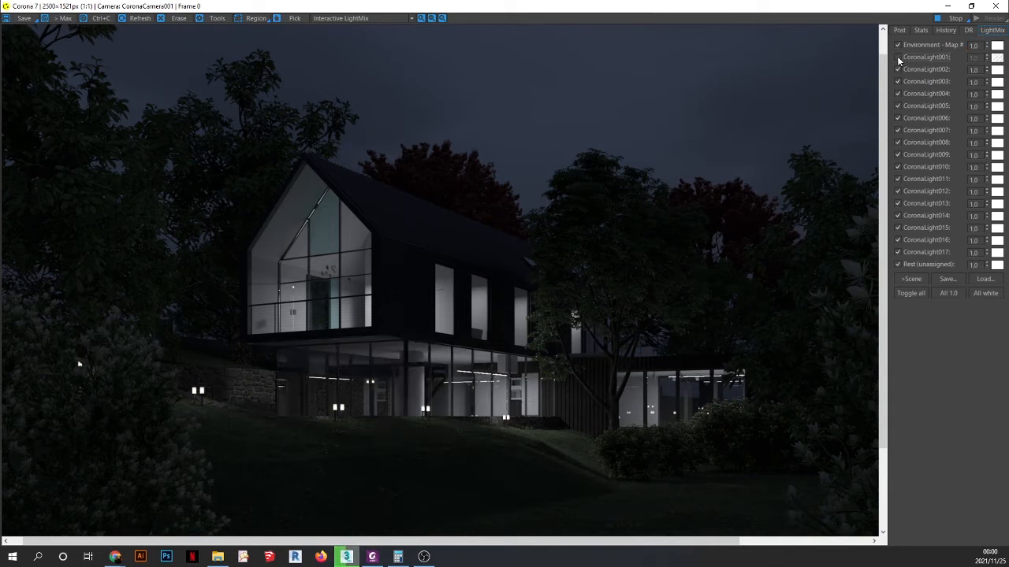
{"action": "left_click", "coordinate": [898, 57]}
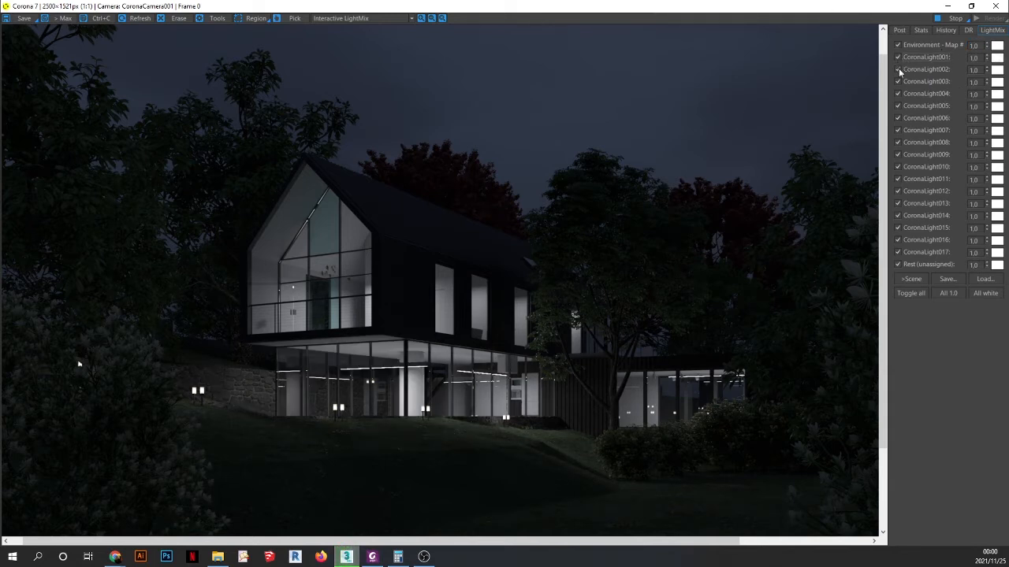
{"action": "left_click", "coordinate": [898, 69]}
{"action": "left_click", "coordinate": [899, 69]}
- Set CoronaLight001's LightMix colour to a warm temperature of 2500 K
{"action": "left_click", "coordinate": [997, 69]}
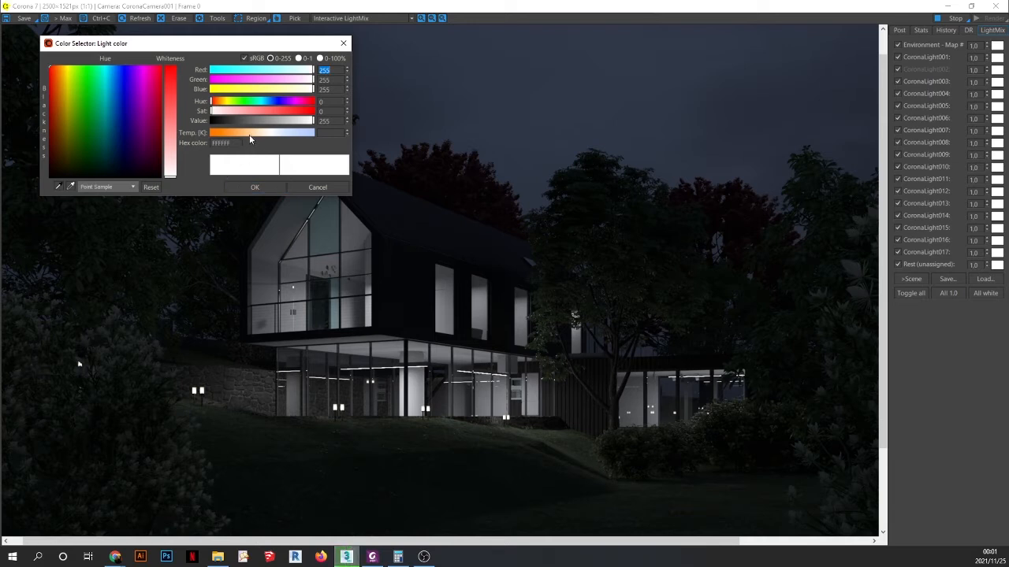
{"action": "left_click", "coordinate": [249, 134]}
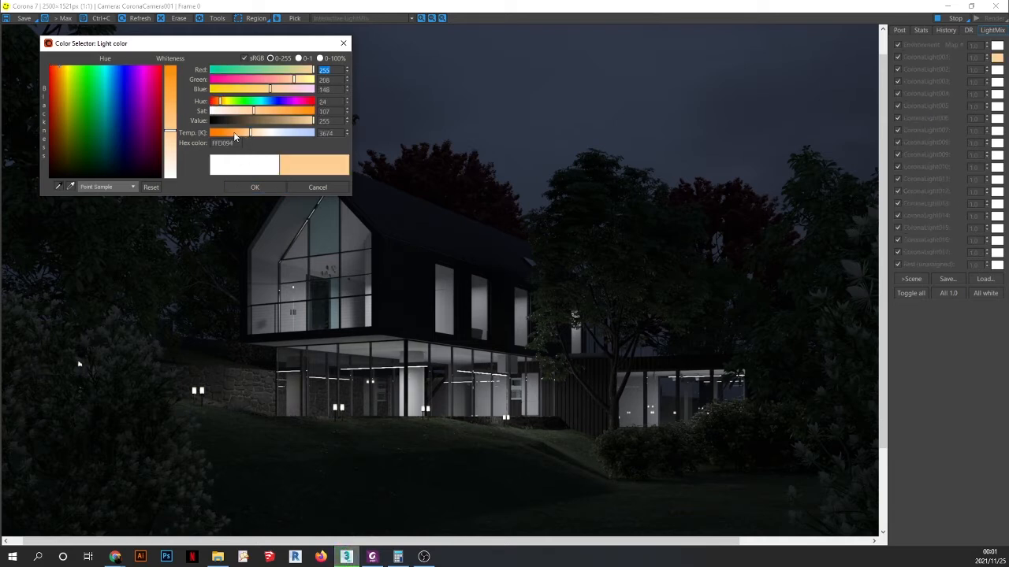
{"action": "left_click", "coordinate": [233, 133]}
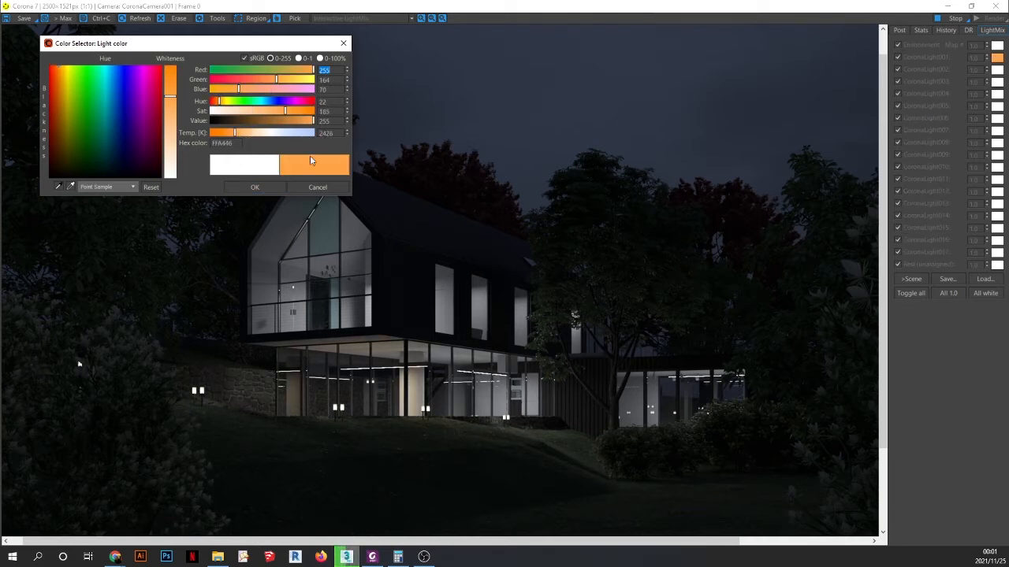
{"action": "double_click", "coordinate": [327, 132]}
{"action": "type", "text": "2500"}
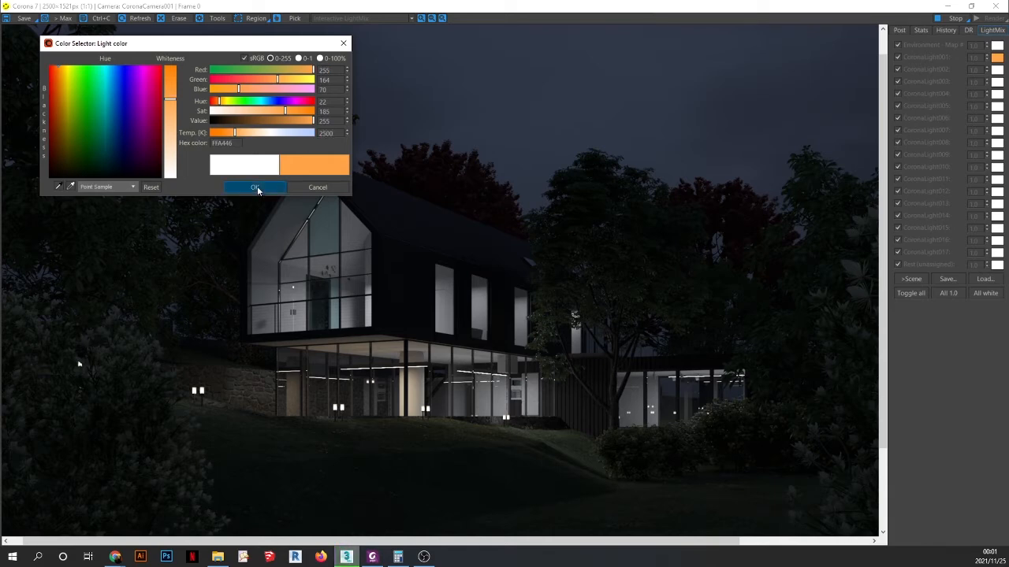
{"action": "left_click", "coordinate": [257, 187]}
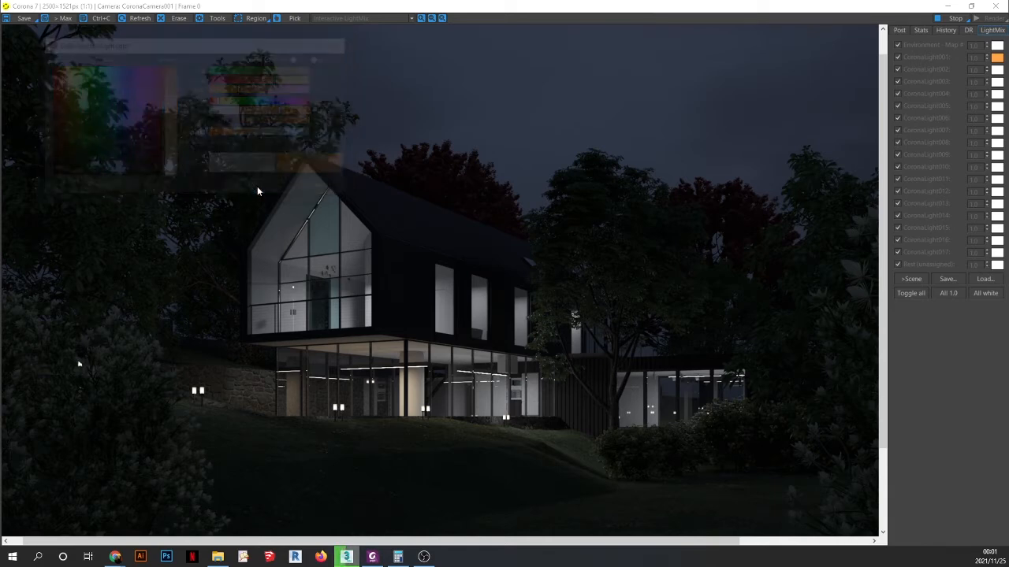
- Give CoronaLight002 the same warm 2500 K colour temperature in the LightMix
{"action": "left_click", "coordinate": [997, 71]}
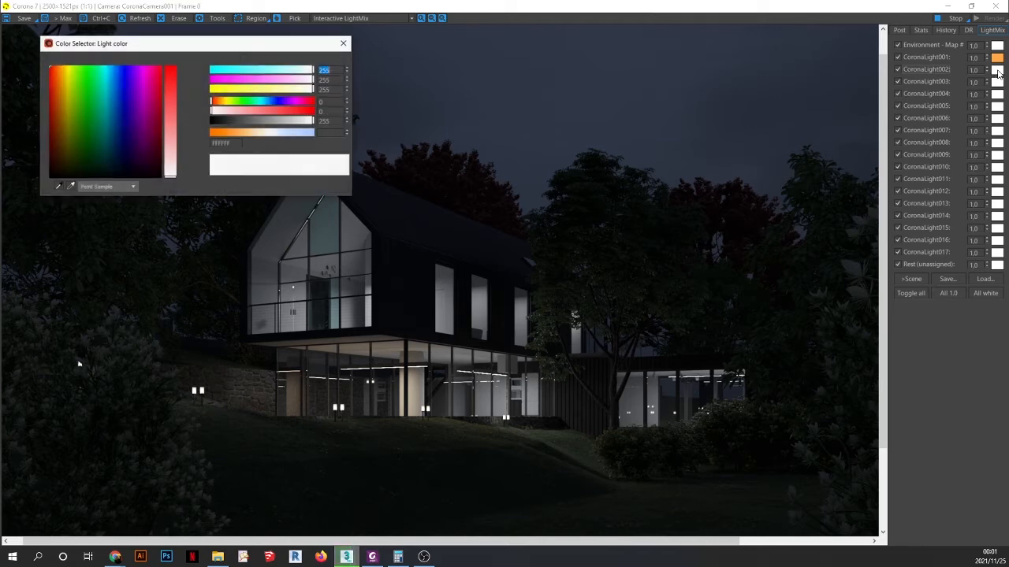
{"action": "left_click", "coordinate": [323, 132]}
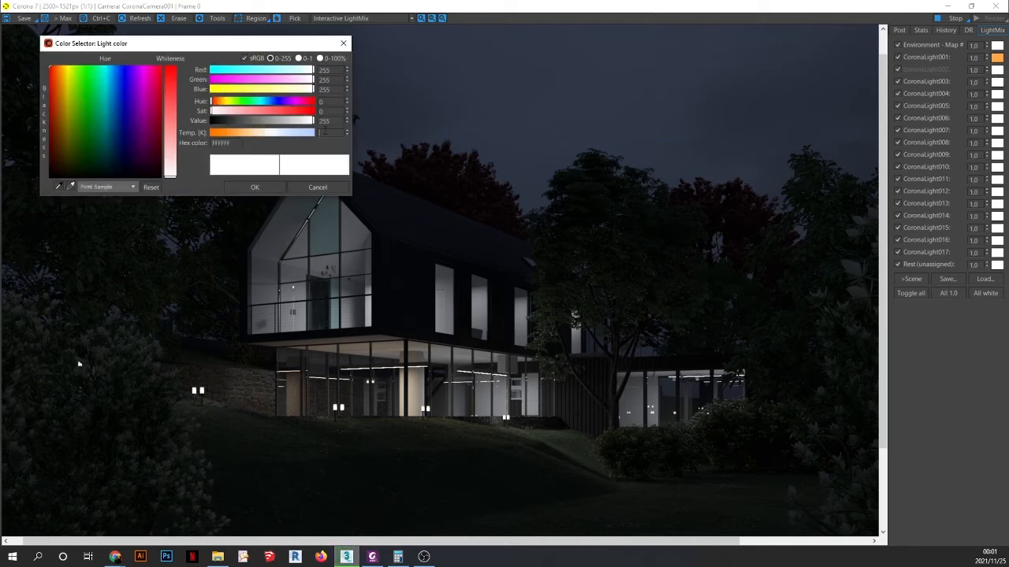
{"action": "type", "text": "2500"}
{"action": "key", "text": "Return"}
{"action": "left_click", "coordinate": [246, 187]}
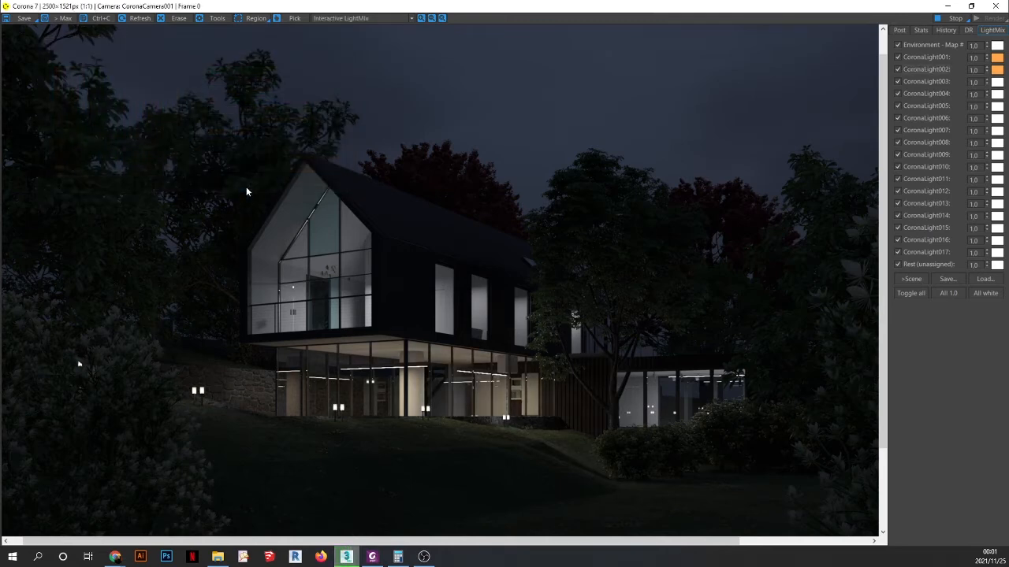
- Toggle CoronaLight003 and CoronaLight004 off and on in the LightMix to identify which parts of the house they light
{"action": "scroll", "coordinate": [445, 395], "scroll_direction": "down", "scroll_amount": 2}
{"action": "scroll", "coordinate": [388, 299], "scroll_direction": "up", "scroll_amount": 2}
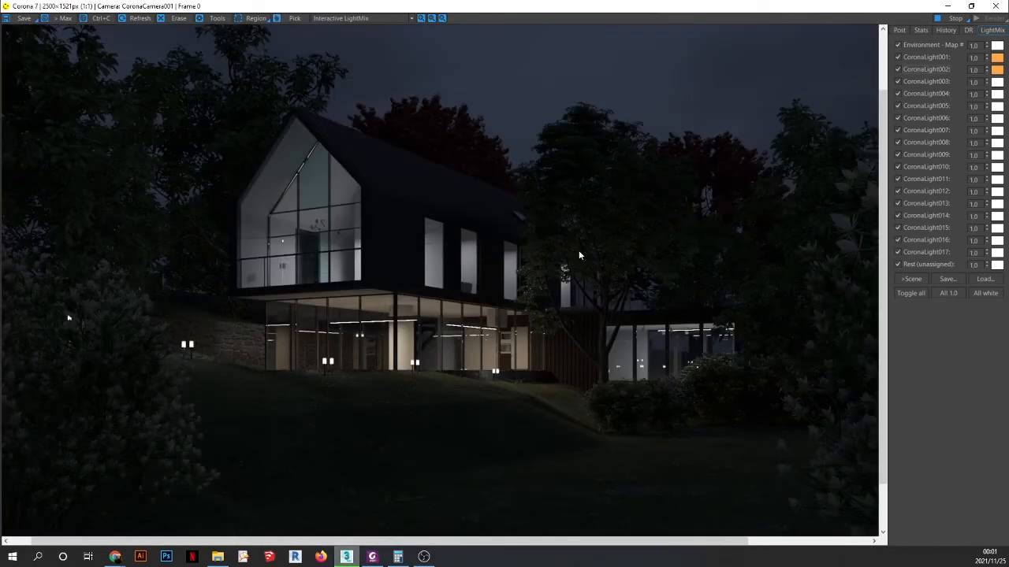
{"action": "left_click", "coordinate": [897, 82]}
{"action": "left_click", "coordinate": [897, 82]}
{"action": "left_click", "coordinate": [898, 94]}
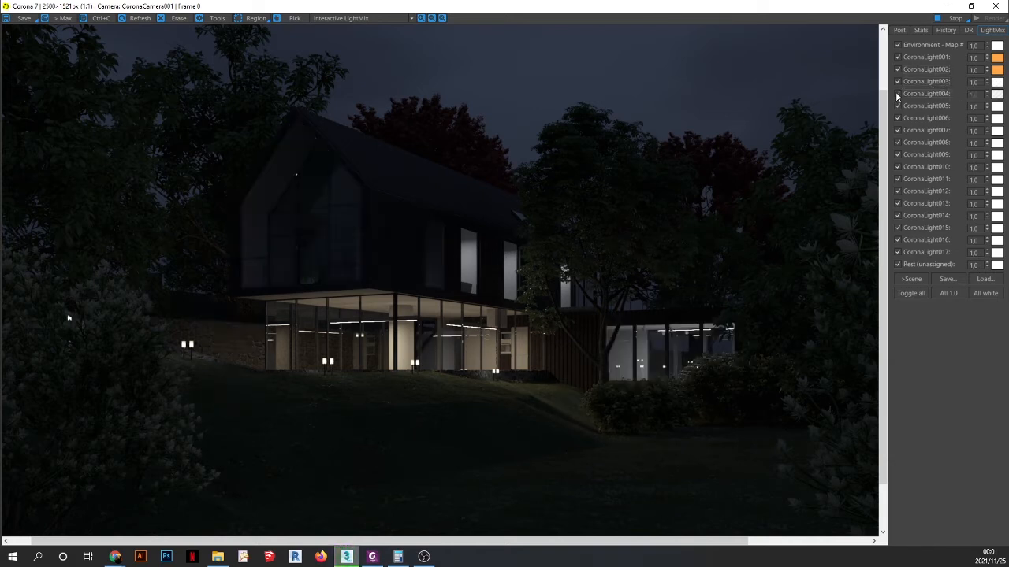
{"action": "left_click", "coordinate": [897, 94]}
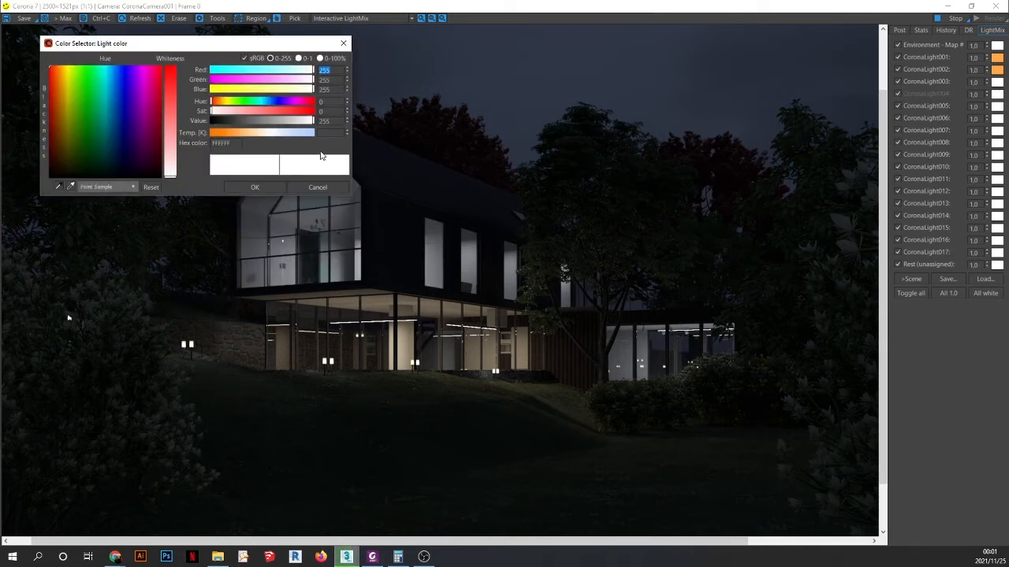
- Set CoronaLight004's LightMix colour to a cool temperature of 8500 K
{"action": "left_click", "coordinate": [301, 133]}
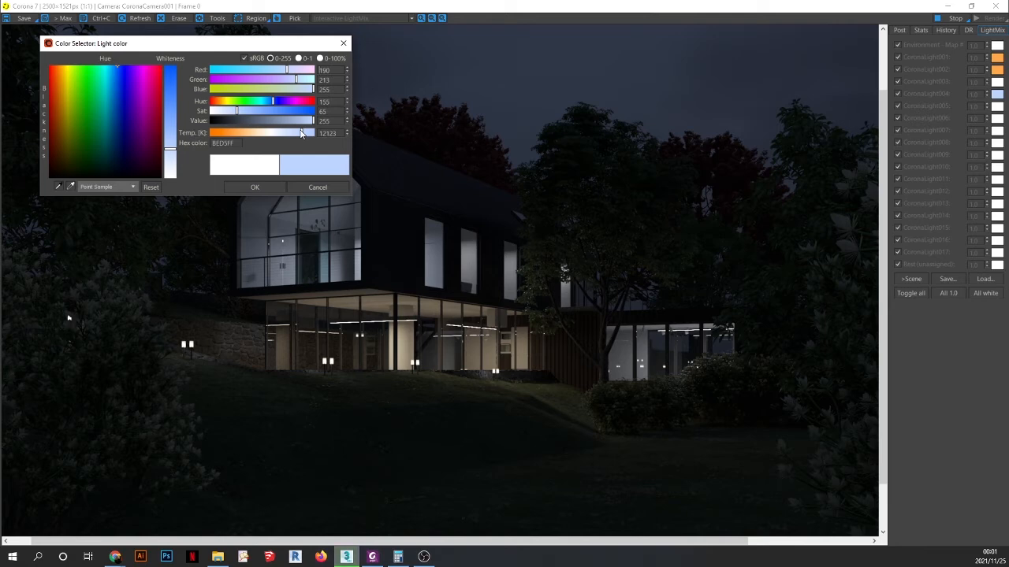
{"action": "left_click_drag", "start_coordinate": [300, 132], "coordinate": [304, 132]}
{"action": "left_click", "coordinate": [333, 136]}
{"action": "type", "text": "8500"}
{"action": "left_click", "coordinate": [275, 190]}
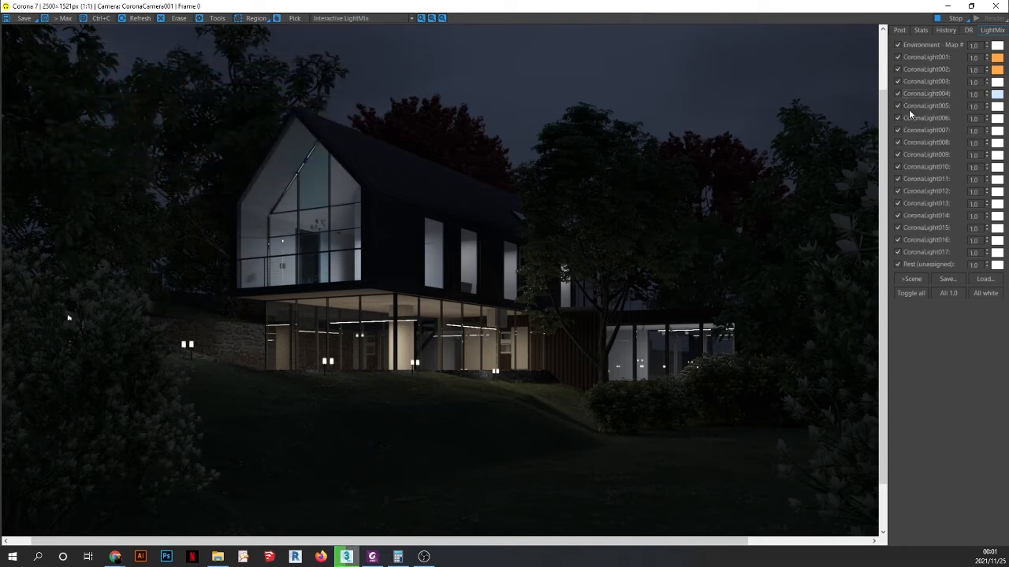
- Check which window CoronaLight005 lights and set its LightMix colour to a warm orange of about 2006 K
{"action": "left_click", "coordinate": [898, 107]}
{"action": "left_click", "coordinate": [899, 108]}
{"action": "left_click", "coordinate": [997, 107]}
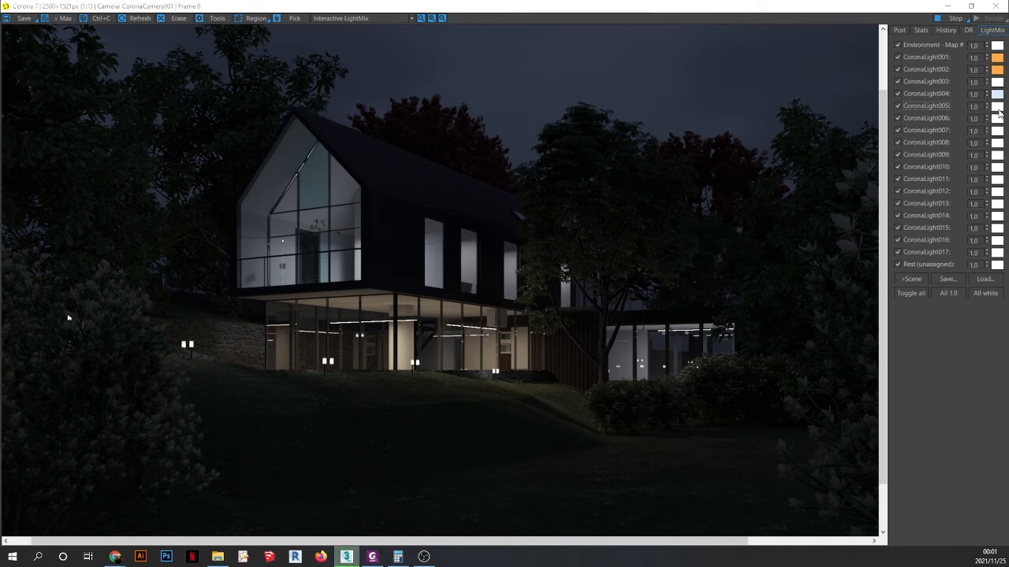
{"action": "left_click", "coordinate": [230, 133]}
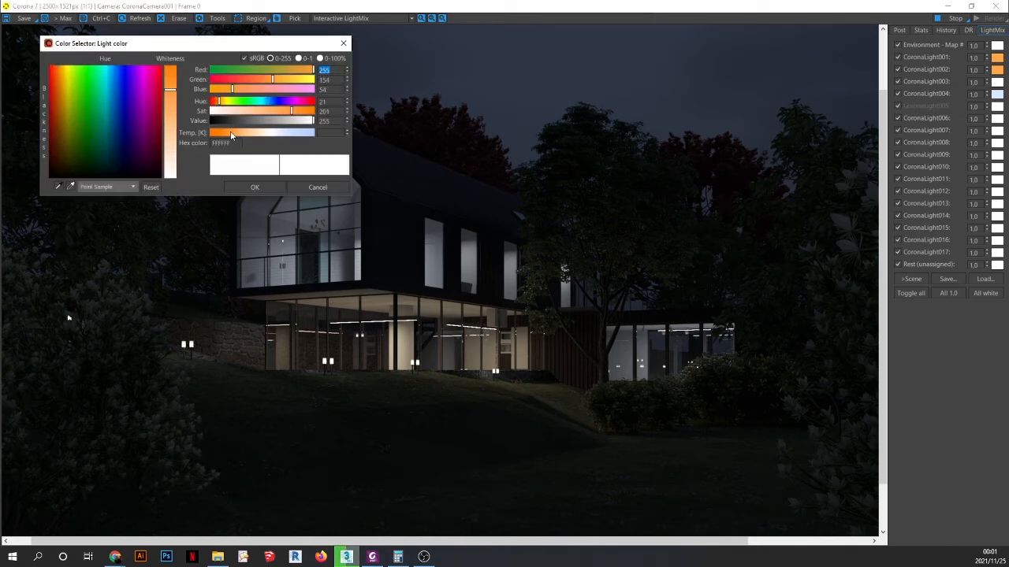
{"action": "mouse_move", "coordinate": [230, 133]}
{"action": "left_mouse_down"}
{"action": "mouse_move", "coordinate": [217, 133]}
{"action": "mouse_move", "coordinate": [226, 132]}
{"action": "left_mouse_up"}
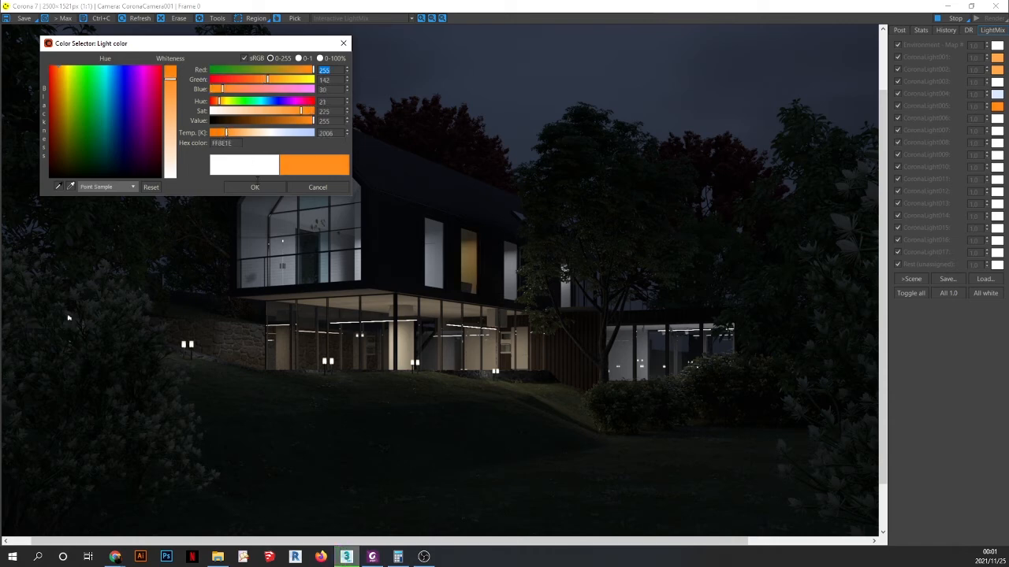
{"action": "left_click", "coordinate": [255, 188]}
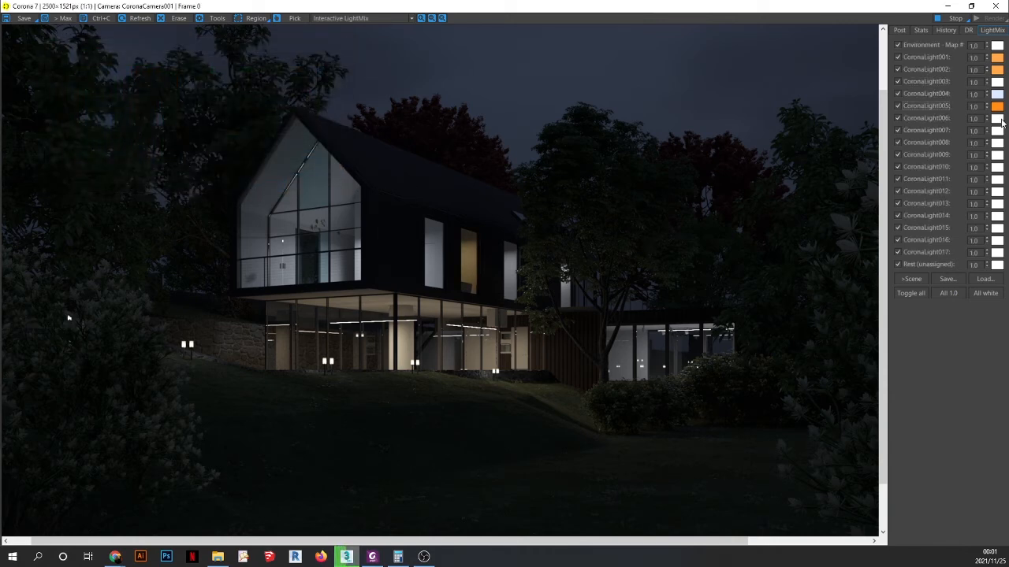
- Toggle CoronaLight006 off and on to identify the window it lights, and open its LightMix colour for editing
{"action": "left_click", "coordinate": [897, 119]}
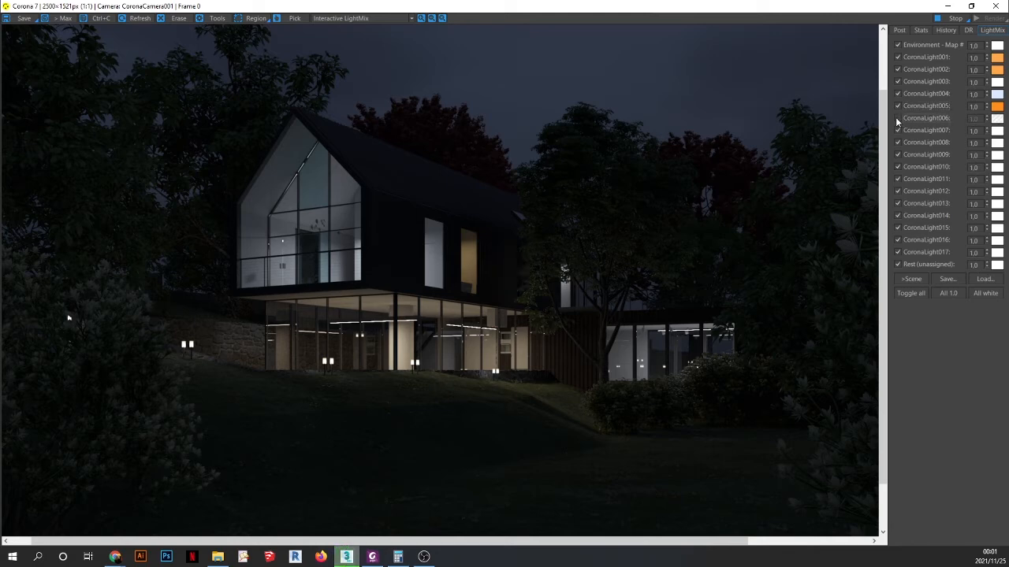
{"action": "left_click", "coordinate": [896, 119]}
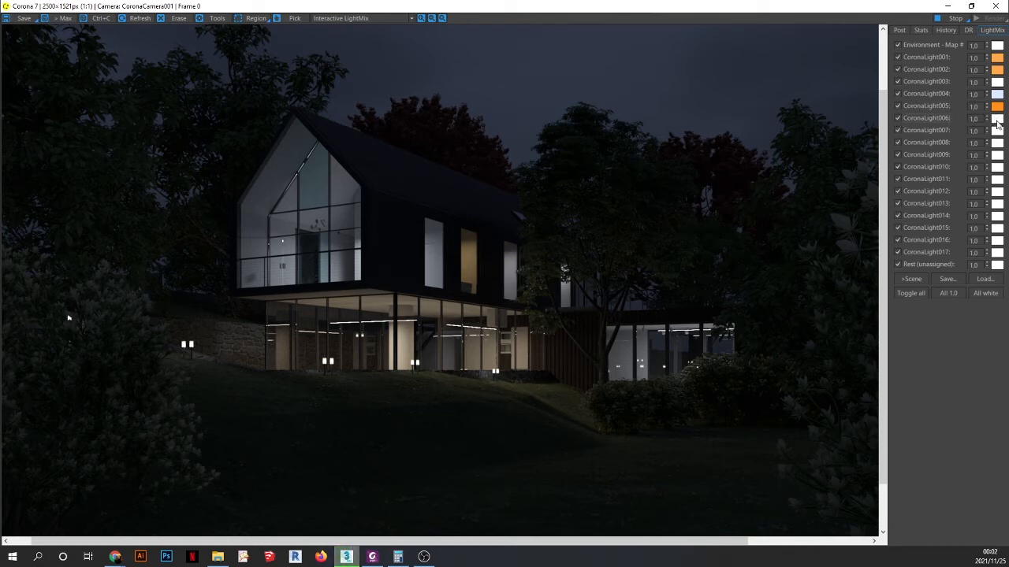
{"action": "left_click", "coordinate": [997, 118]}
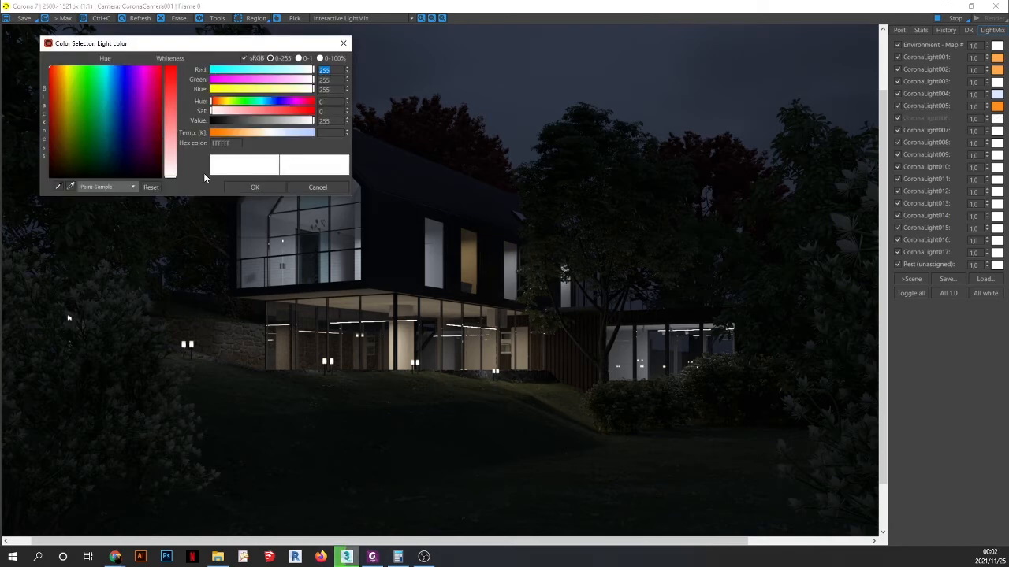
- Try warm orange and pink tints on CoronaLight006
{"action": "left_click", "coordinate": [237, 132]}
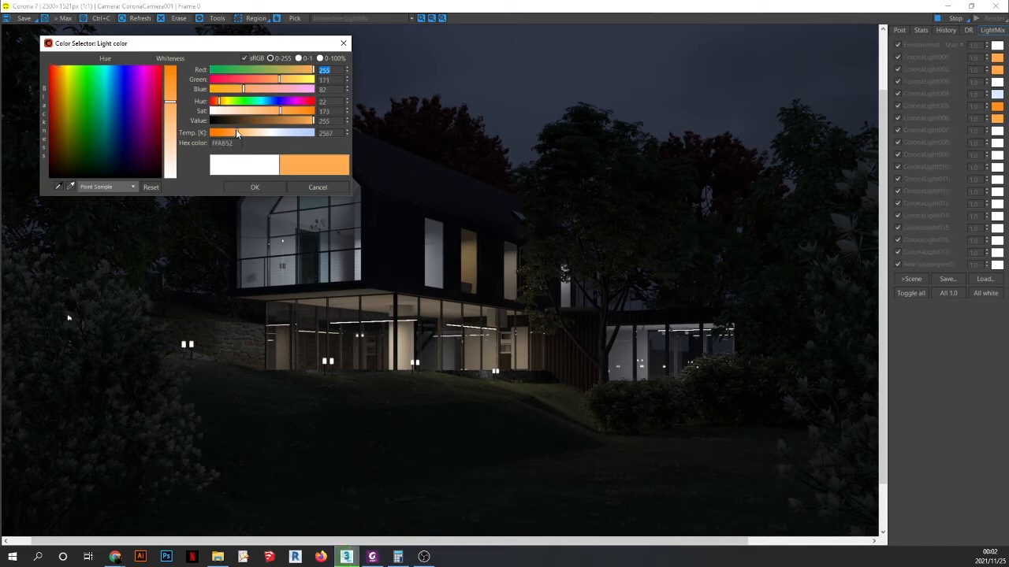
{"action": "left_click", "coordinate": [218, 80]}
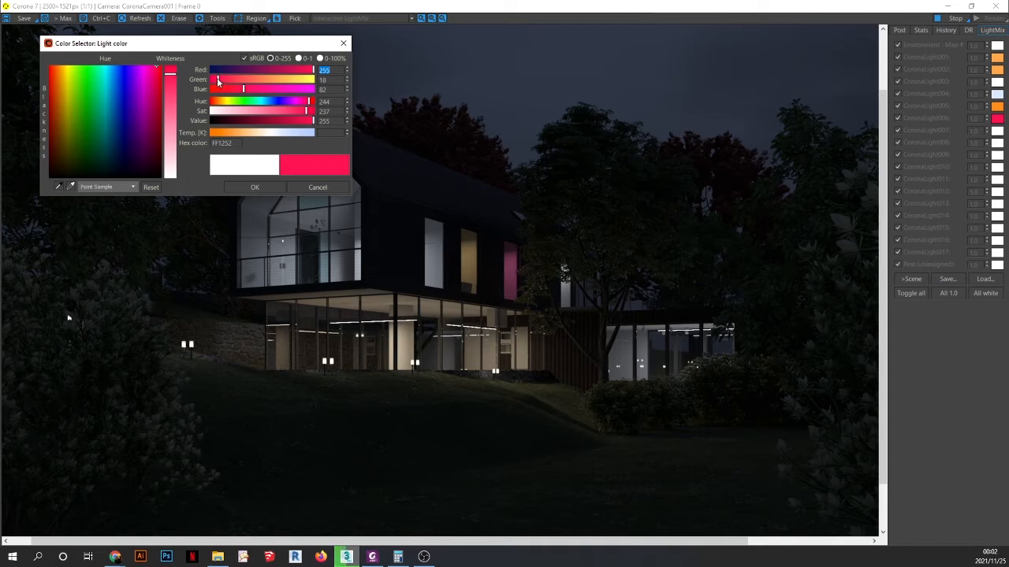
{"action": "left_click", "coordinate": [243, 111]}
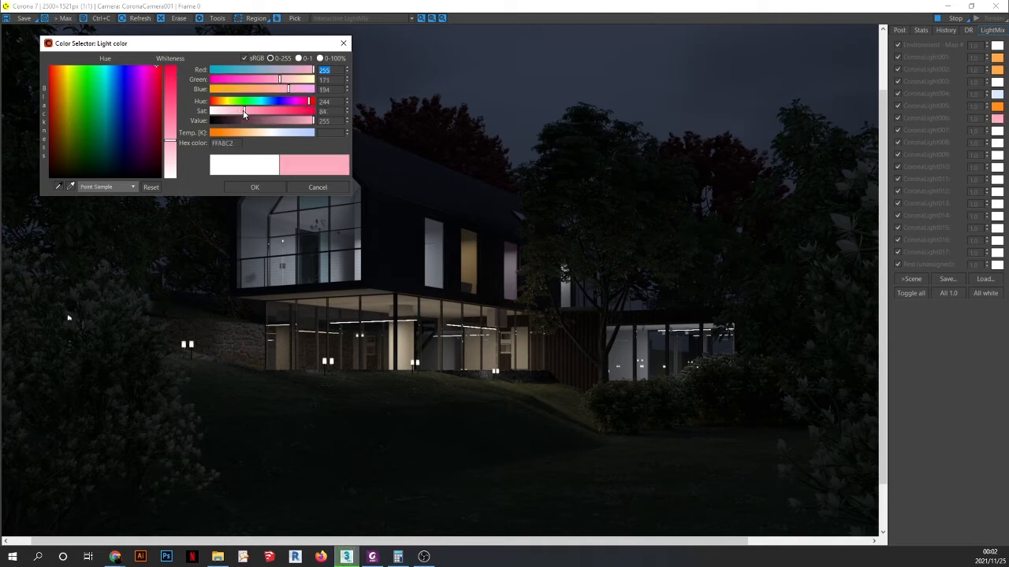
{"action": "left_click", "coordinate": [235, 133]}
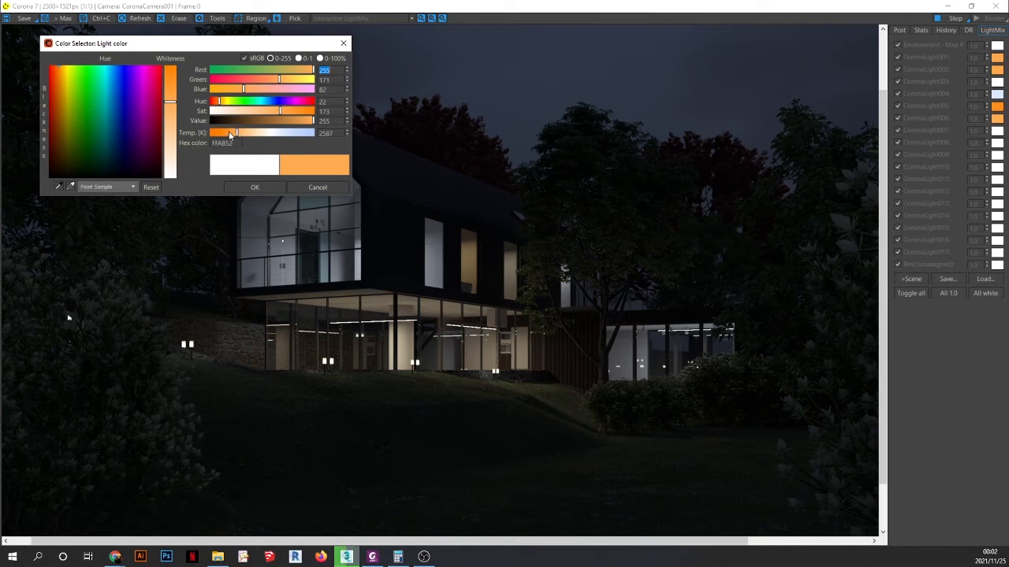
{"action": "left_click", "coordinate": [229, 133]}
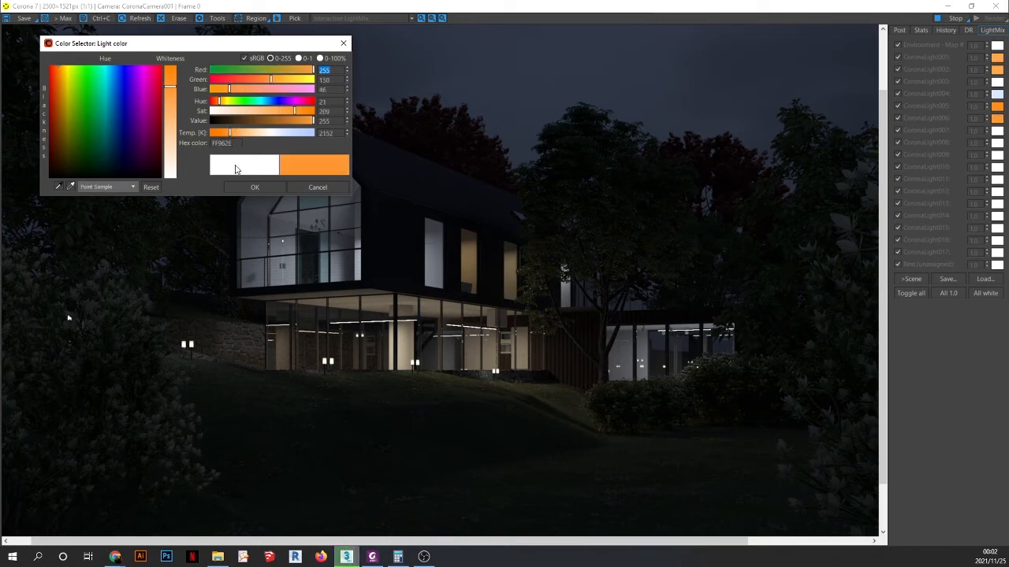
- Give CoronaLight006 a cool bluish-white LightMix colour of about 7858 K
{"action": "left_click", "coordinate": [278, 132]}
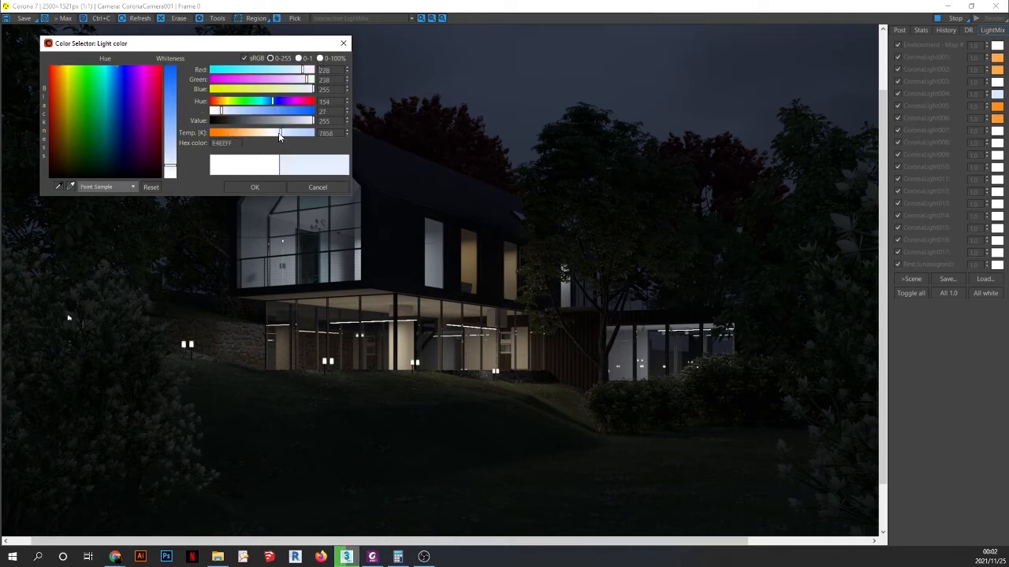
{"action": "left_click", "coordinate": [253, 187]}
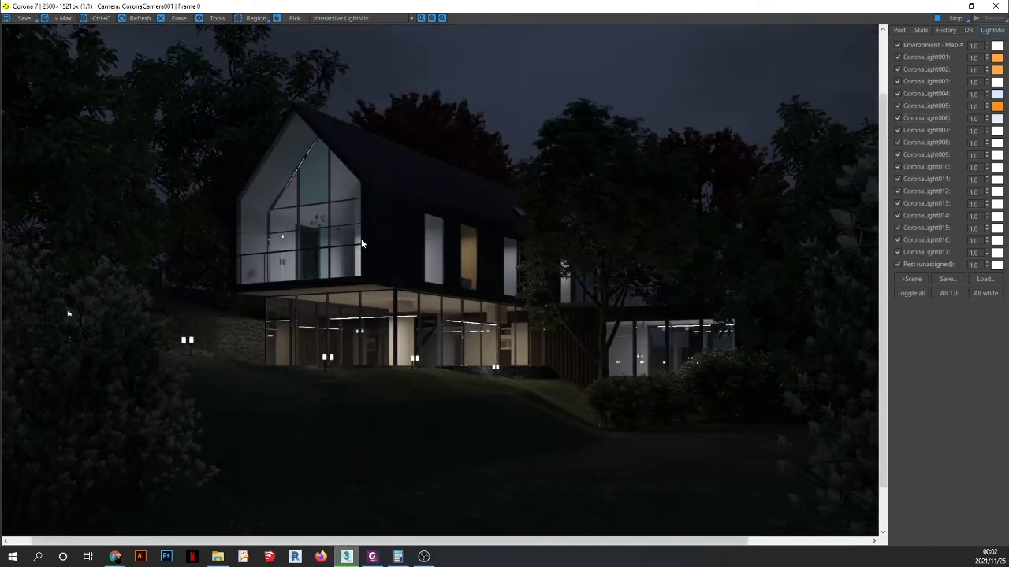
- Toggle CoronaLight009, CoronaLight010 and the environment map off and on in the LightMix to compare their contribution to the render
{"action": "left_click", "coordinate": [898, 155]}
{"action": "left_click", "coordinate": [899, 156]}
{"action": "left_click", "coordinate": [898, 156]}
{"action": "left_click", "coordinate": [899, 167]}
{"action": "left_click", "coordinate": [899, 156]}
{"action": "left_click", "coordinate": [898, 167]}
{"action": "left_click", "coordinate": [897, 46]}
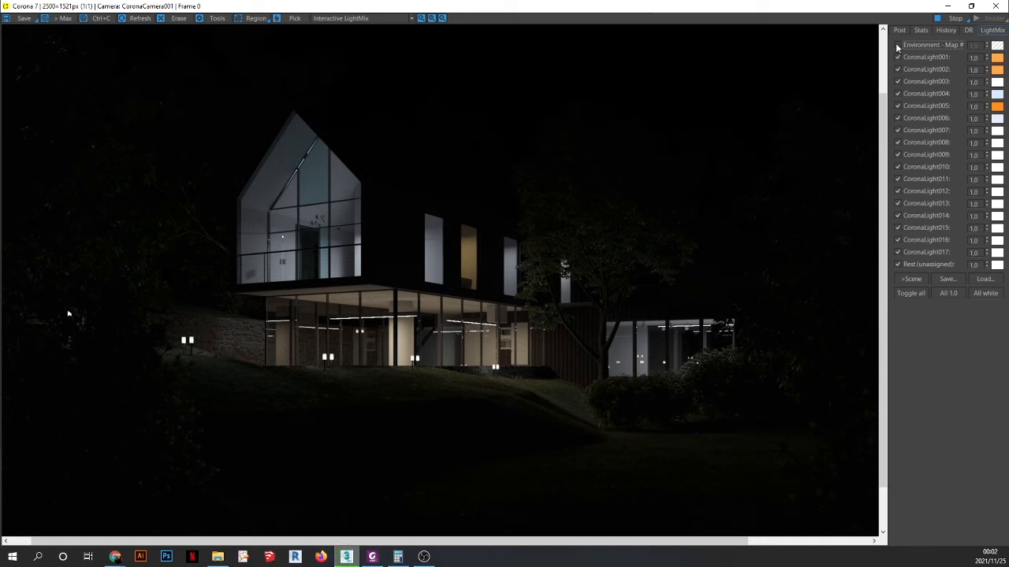
{"action": "left_click", "coordinate": [897, 45]}
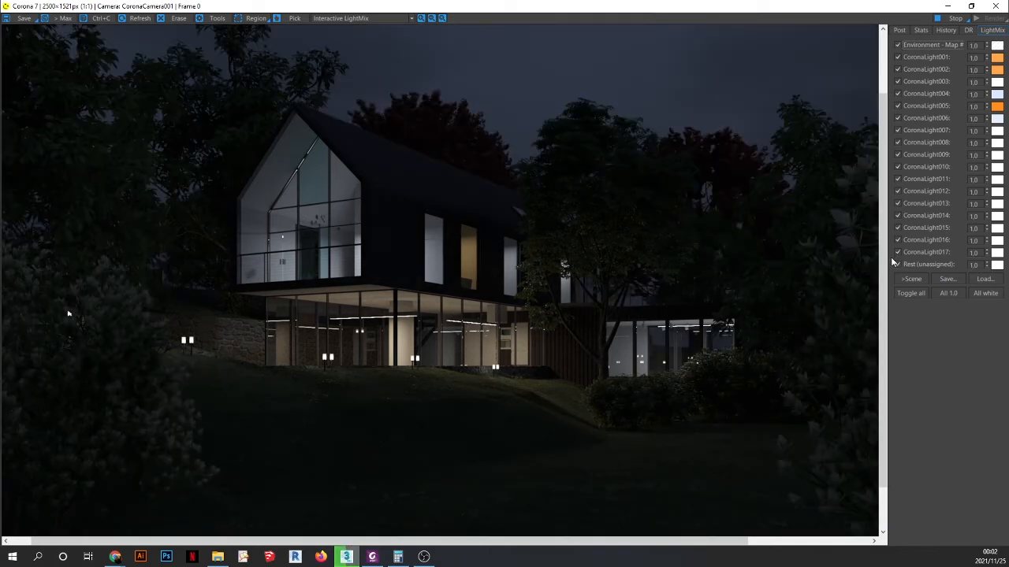
- Enable the LUT in the post-processing settings and apply the Adanmq_Ag...Futura_100 preset to the render
{"action": "left_click", "coordinate": [899, 30]}
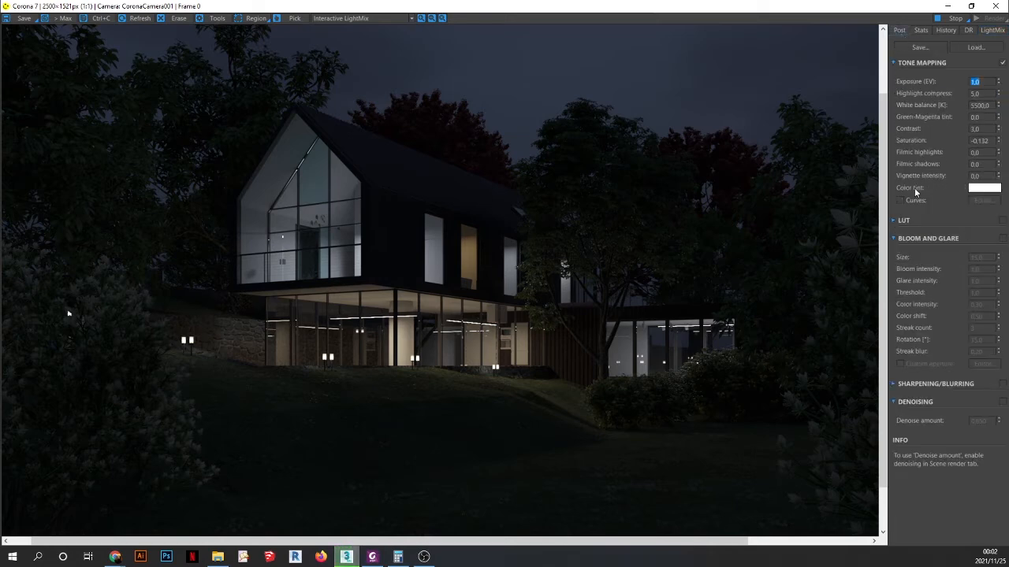
{"action": "left_click", "coordinate": [1002, 221]}
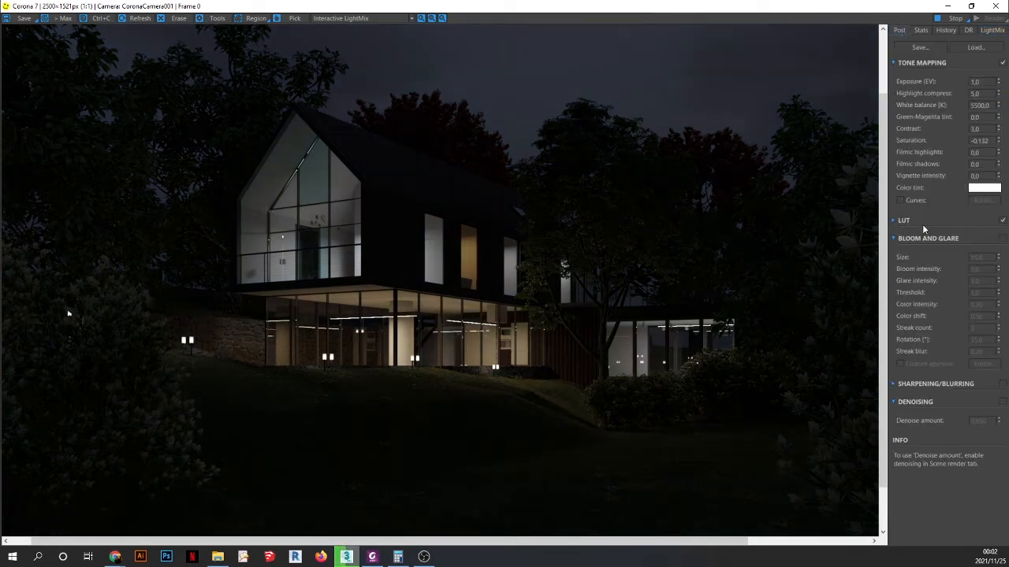
{"action": "left_click", "coordinate": [1002, 221]}
{"action": "left_click", "coordinate": [897, 221]}
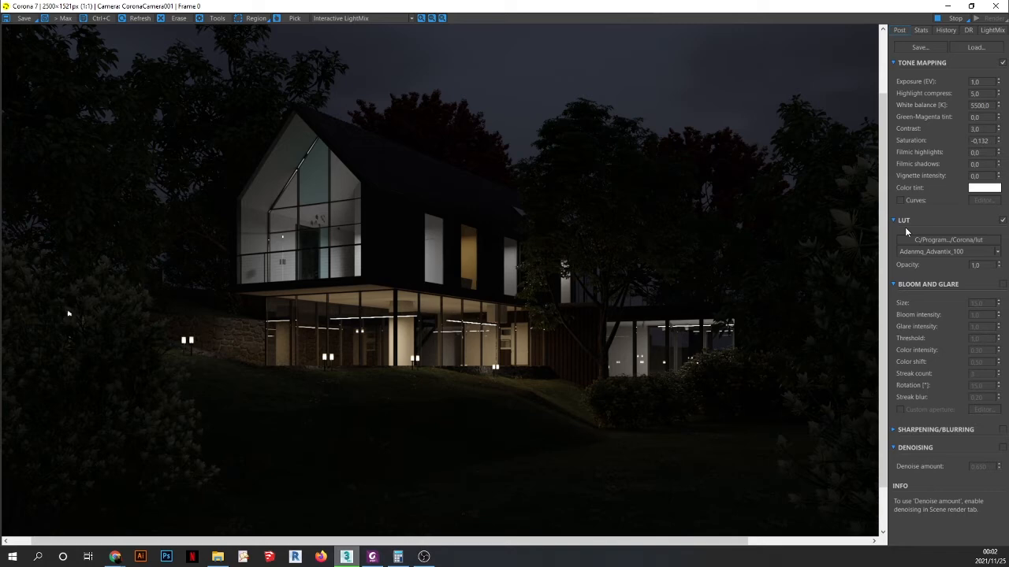
{"action": "left_click", "coordinate": [996, 251]}
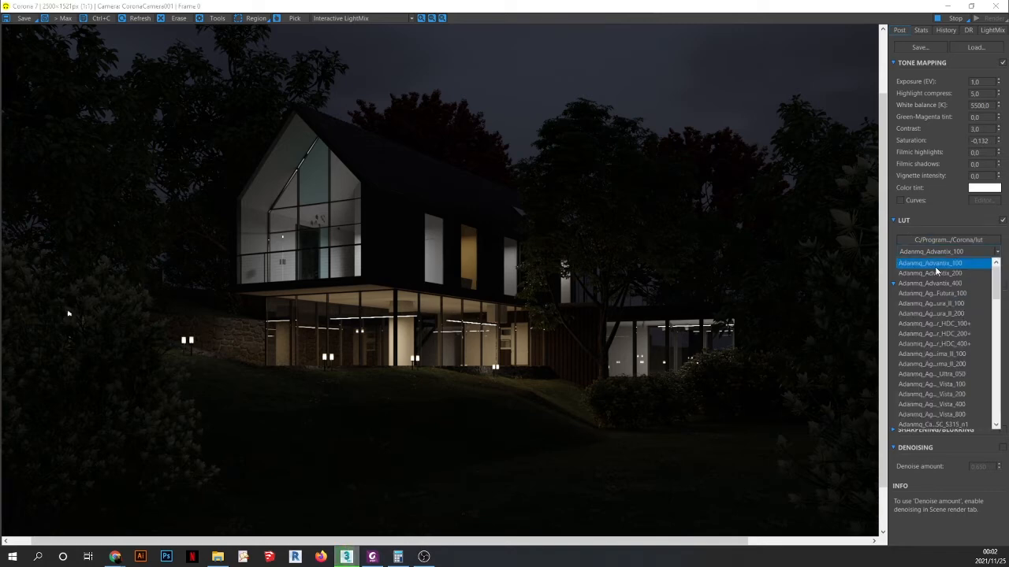
{"action": "key", "text": "Down"}
{"action": "key", "text": "Down"}
{"action": "key", "text": "Down"}
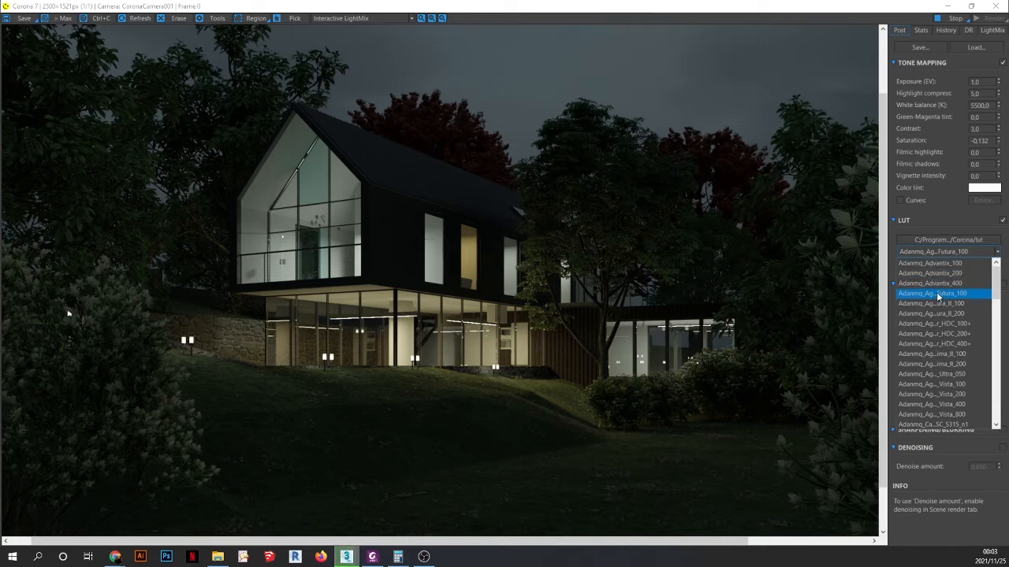
{"action": "left_click", "coordinate": [938, 298]}
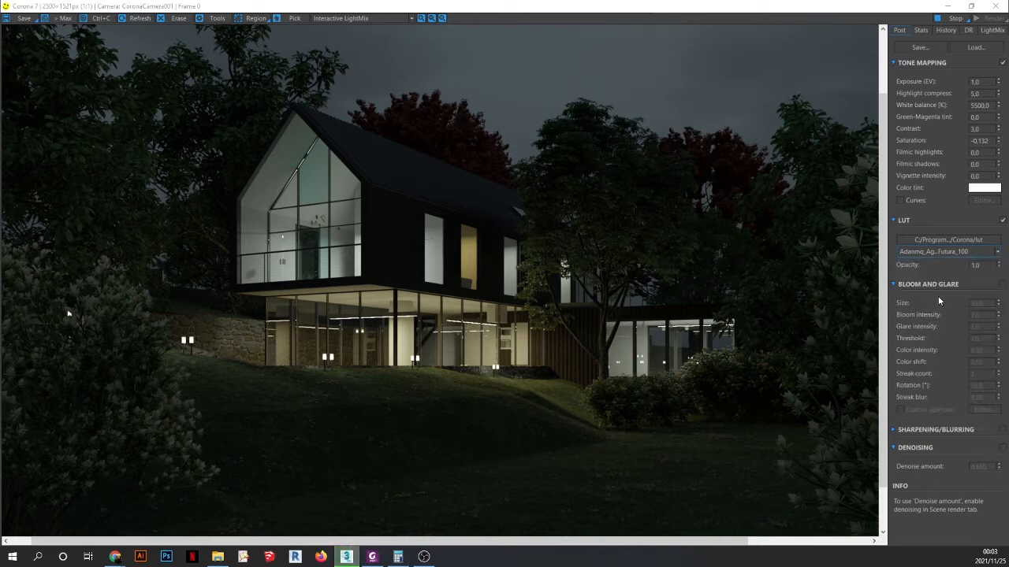
- Save the render as a JPEG image named 01 in the 001_INTRODUCTION folder, accepting the image settings
{"action": "left_click", "coordinate": [26, 20]}
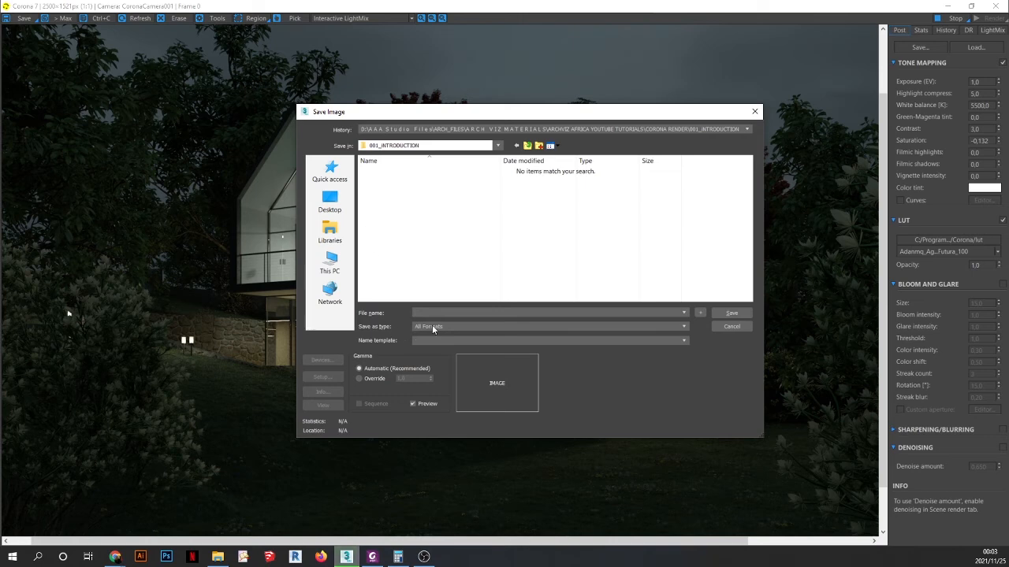
{"action": "type", "text": "01"}
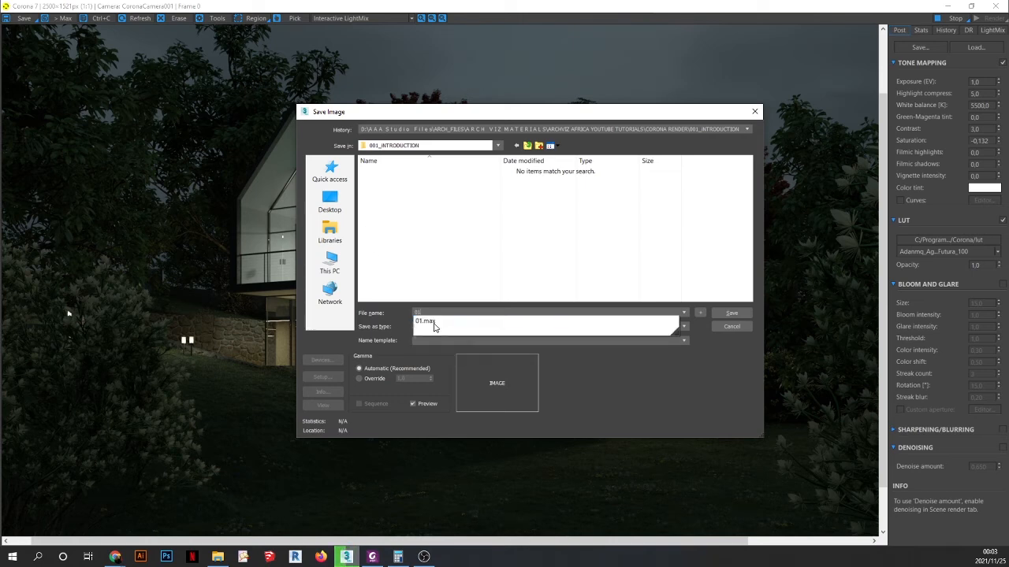
{"action": "left_click", "coordinate": [480, 326]}
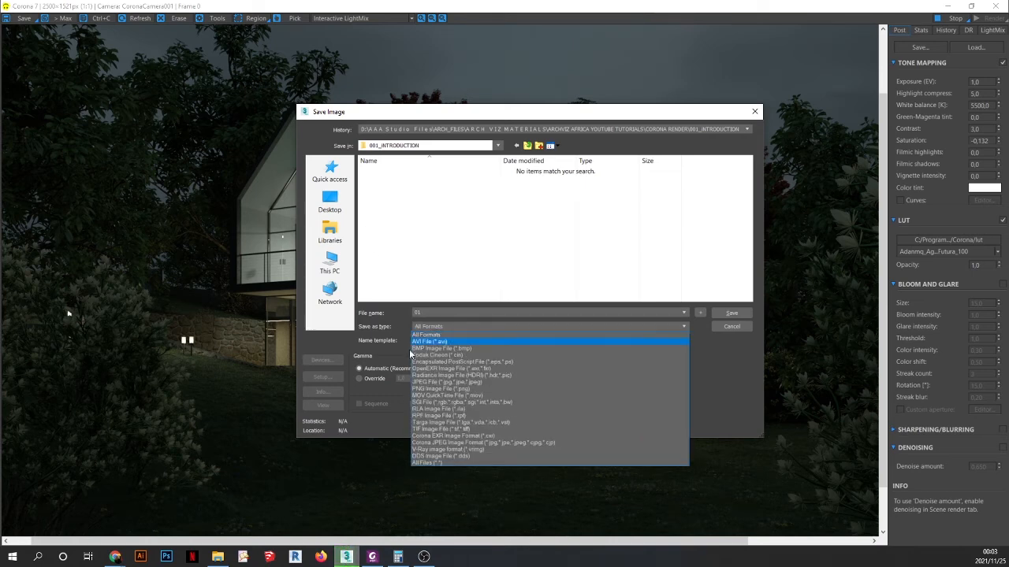
{"action": "left_click", "coordinate": [424, 381]}
{"action": "left_click", "coordinate": [717, 315]}
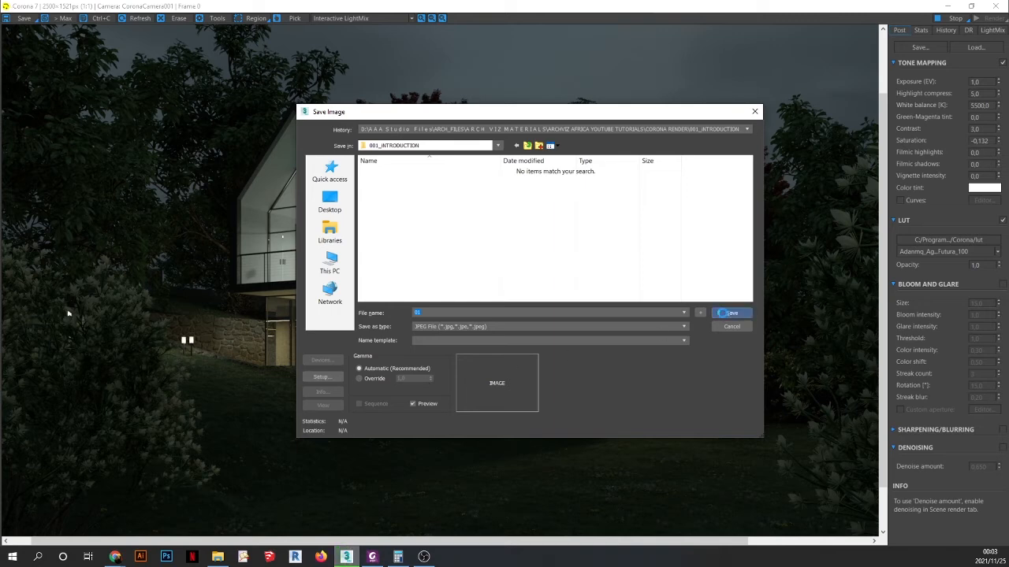
{"action": "left_click", "coordinate": [490, 333]}
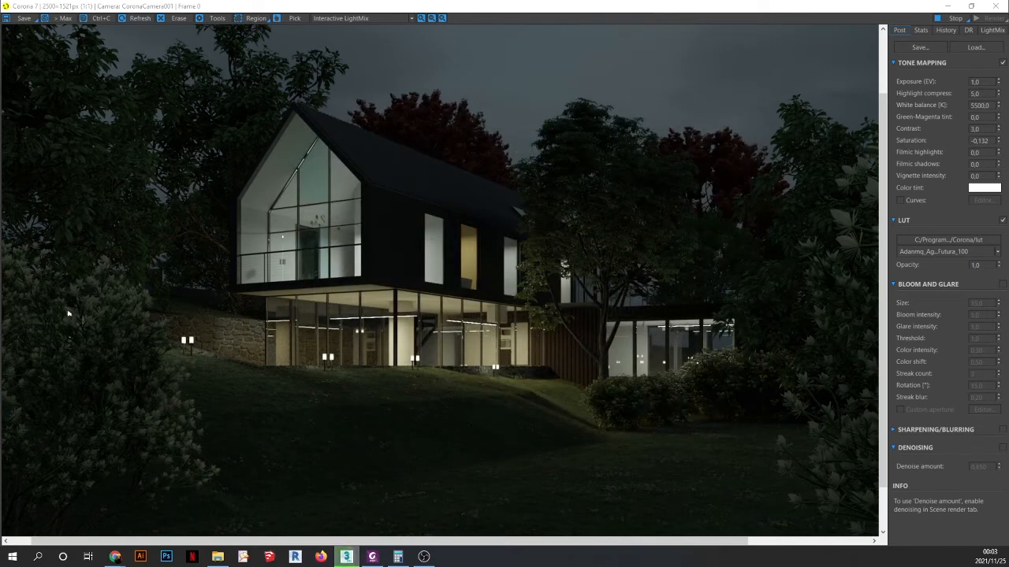
- Switch to Photoshop and open the saved render 01.jpg from File Explorer
{"action": "left_click", "coordinate": [166, 557]}
{"action": "scroll", "coordinate": [362, 403], "scroll_direction": "down", "scroll_amount": 2}
{"action": "scroll", "coordinate": [300, 251], "scroll_direction": "up", "scroll_amount": 2}
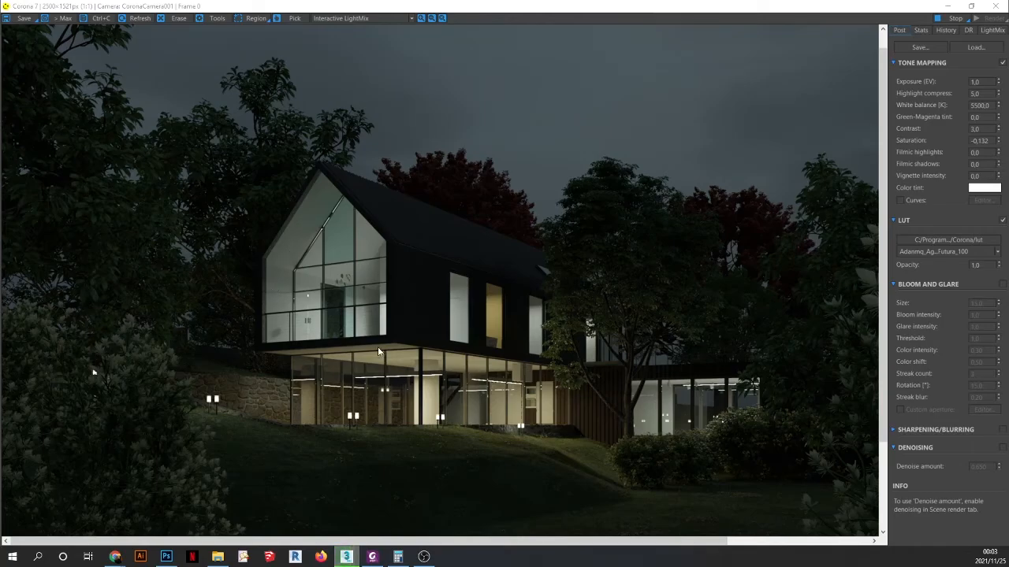
{"action": "key", "text": "alt+Tab"}
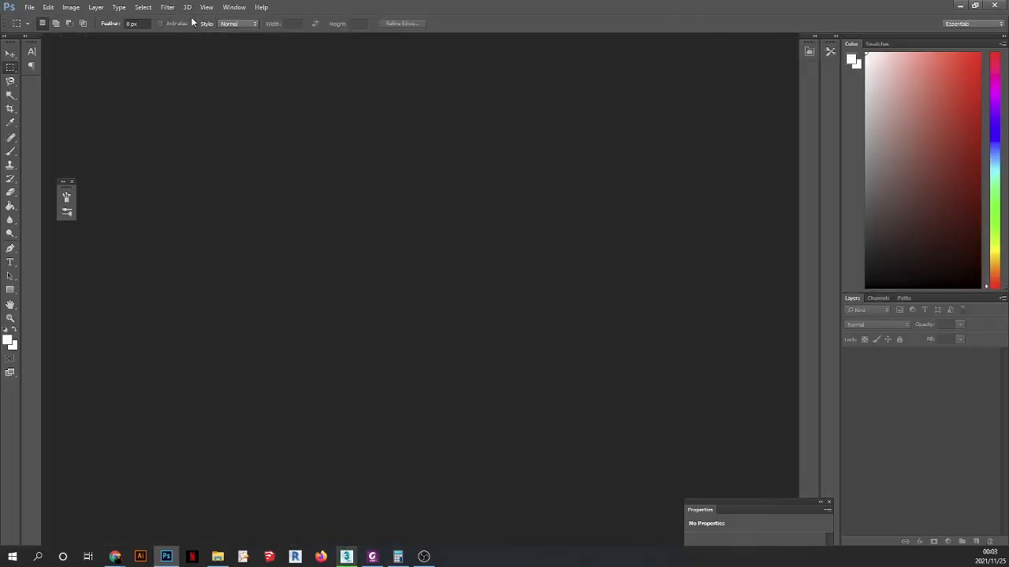
{"action": "left_click", "coordinate": [225, 561]}
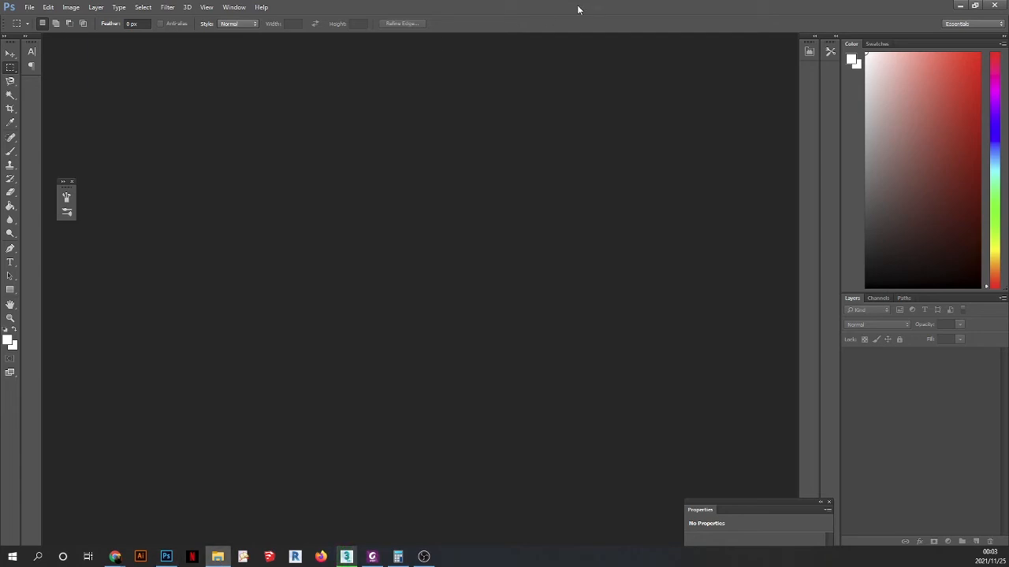
{"action": "left_click_drag", "start_coordinate": [499, 34], "coordinate": [499, 41]}
{"action": "left_click", "coordinate": [421, 7]}
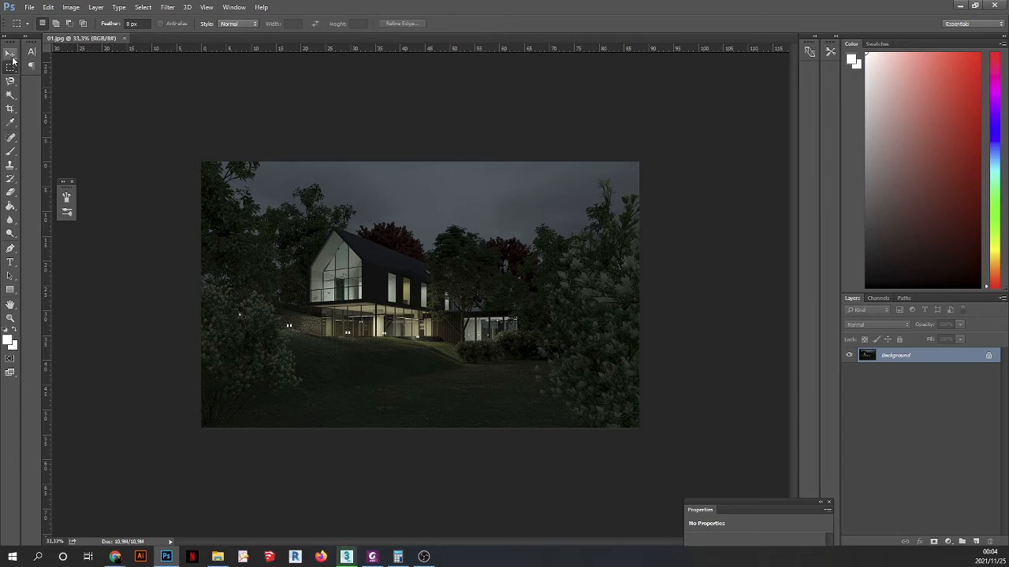
- Convert the render's locked Background into a regular editable layer
{"action": "left_click", "coordinate": [11, 55]}
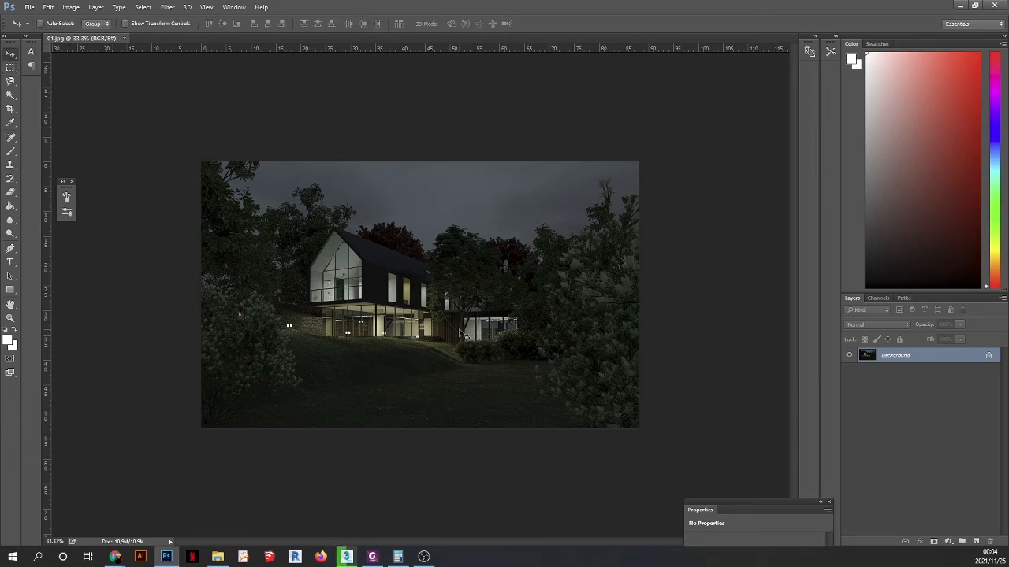
{"action": "key", "text": "ctrl+plus"}
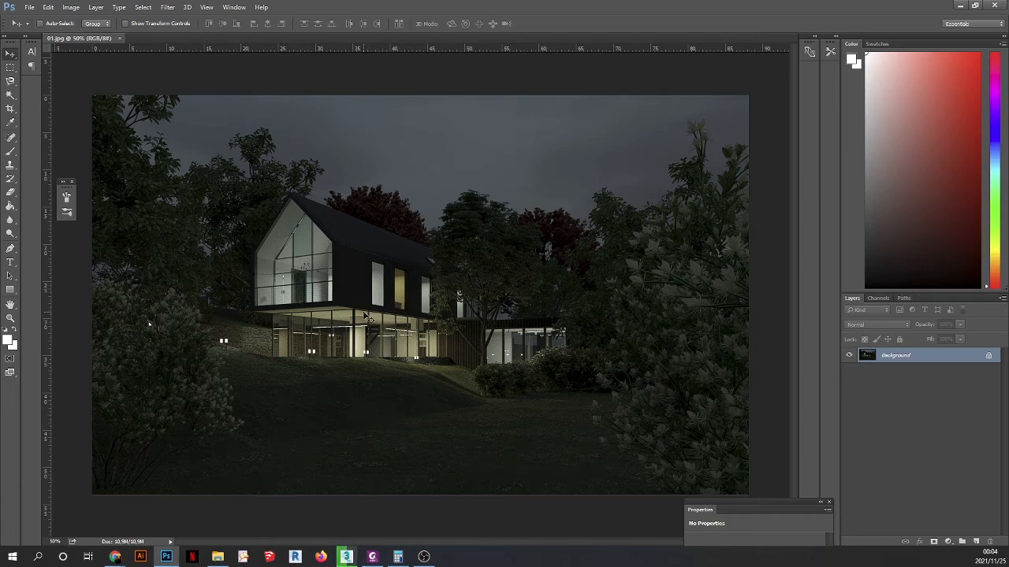
{"action": "key", "text": "ctrl+shift+a"}
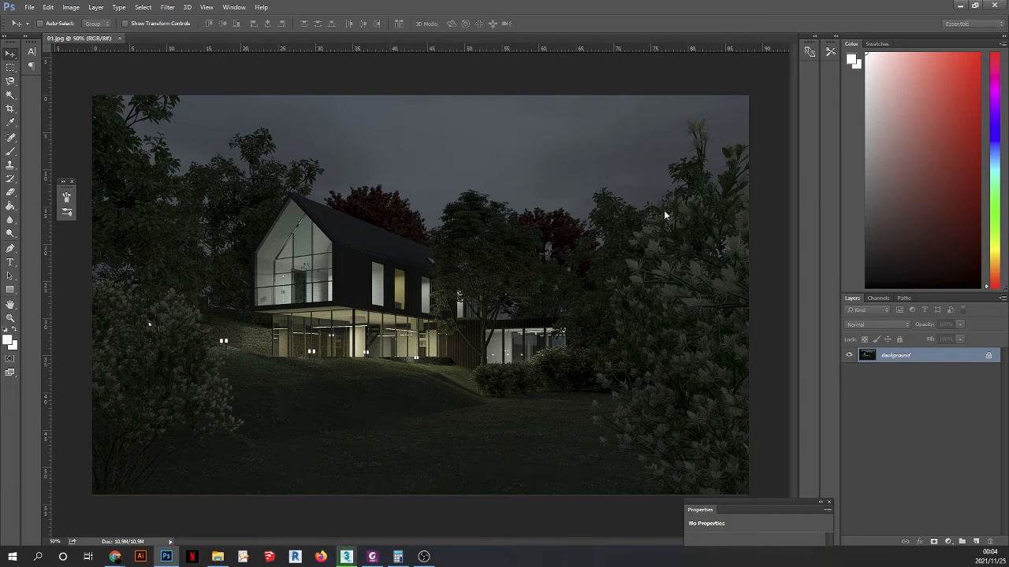
{"action": "left_click", "coordinate": [585, 369]}
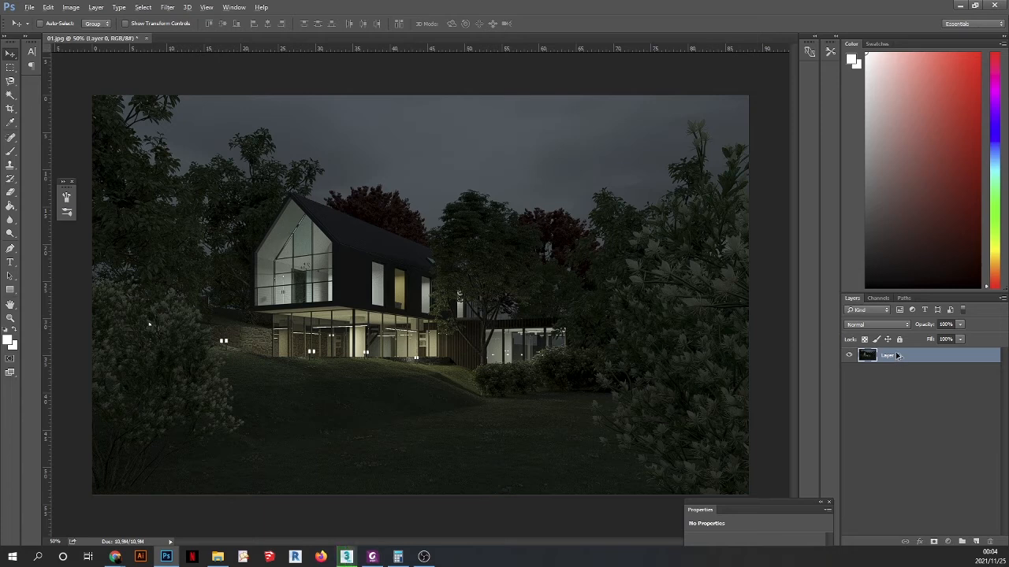
- Duplicate the render layer and open the copy in the Camera Raw filter
{"action": "key", "text": "ctrl+j"}
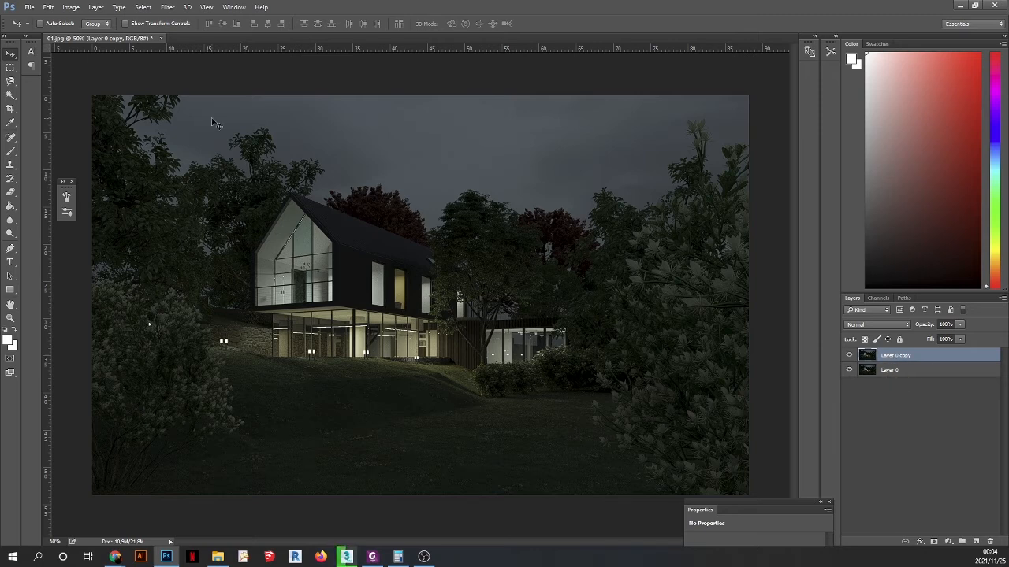
{"action": "left_click", "coordinate": [167, 9]}
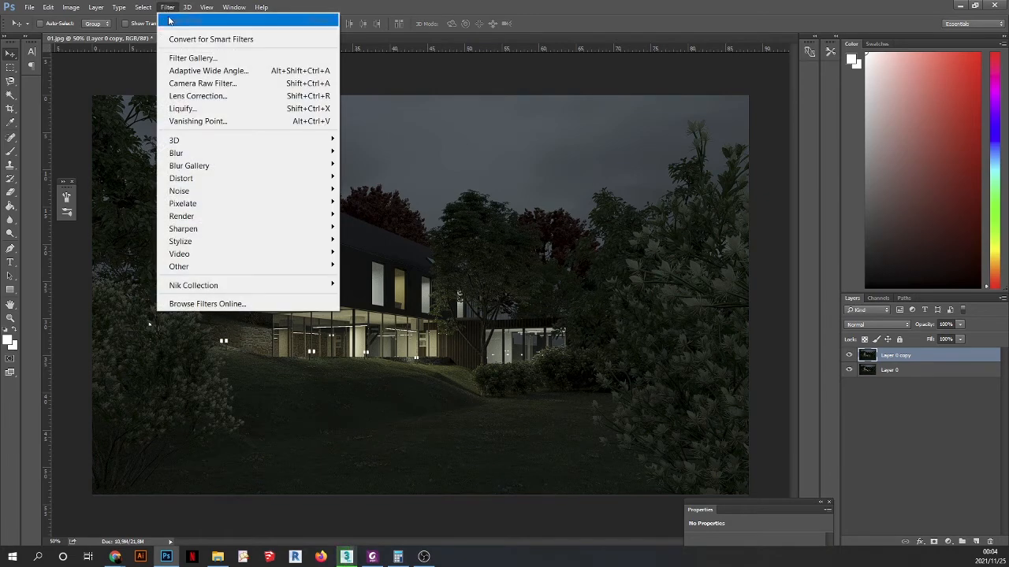
{"action": "left_click", "coordinate": [195, 83]}
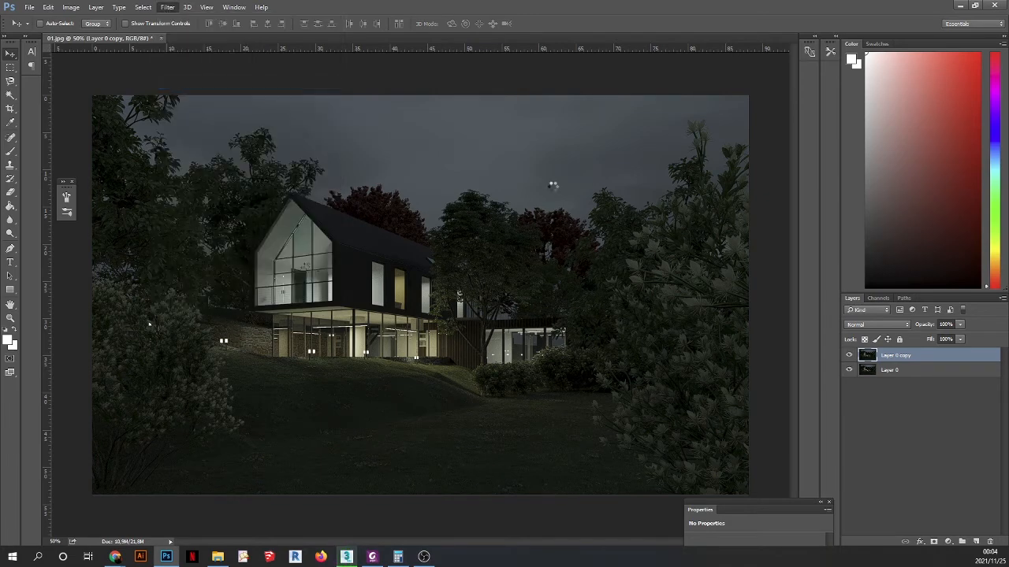
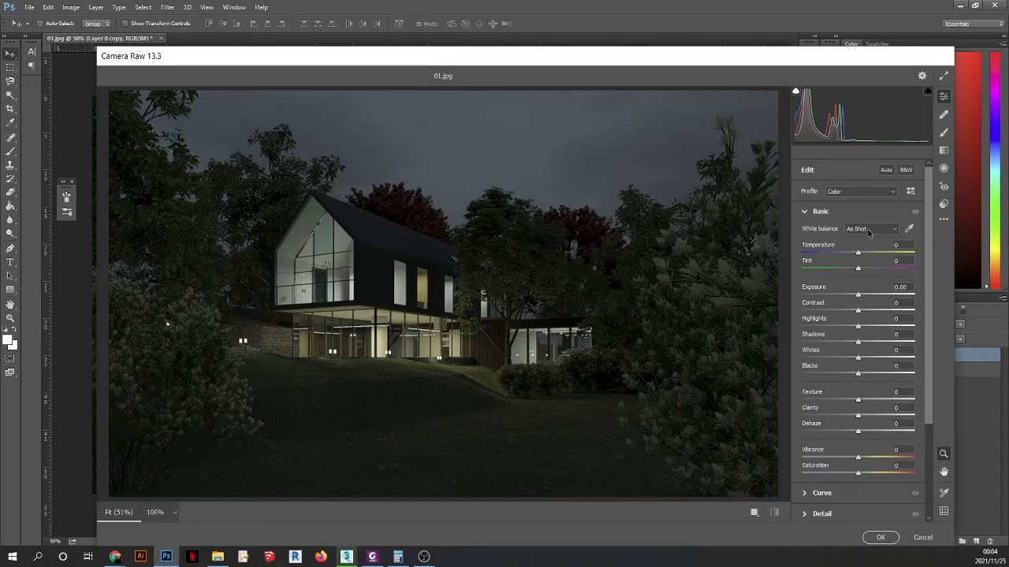
- Try the Auto white balance on the render and return it to As Shot
{"action": "left_click", "coordinate": [871, 229]}
{"action": "left_click", "coordinate": [854, 248]}
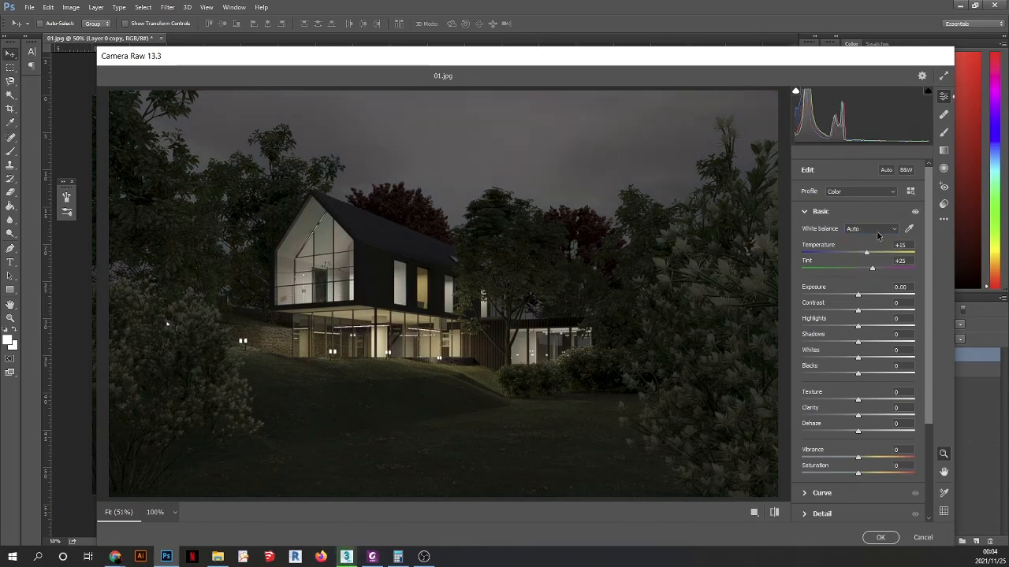
{"action": "left_click", "coordinate": [875, 229]}
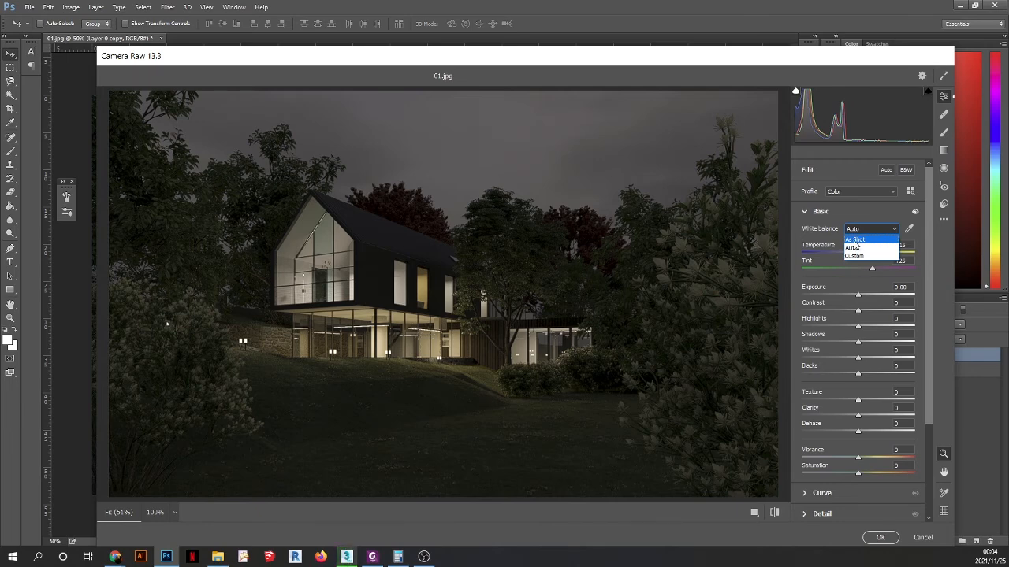
{"action": "left_click", "coordinate": [854, 240]}
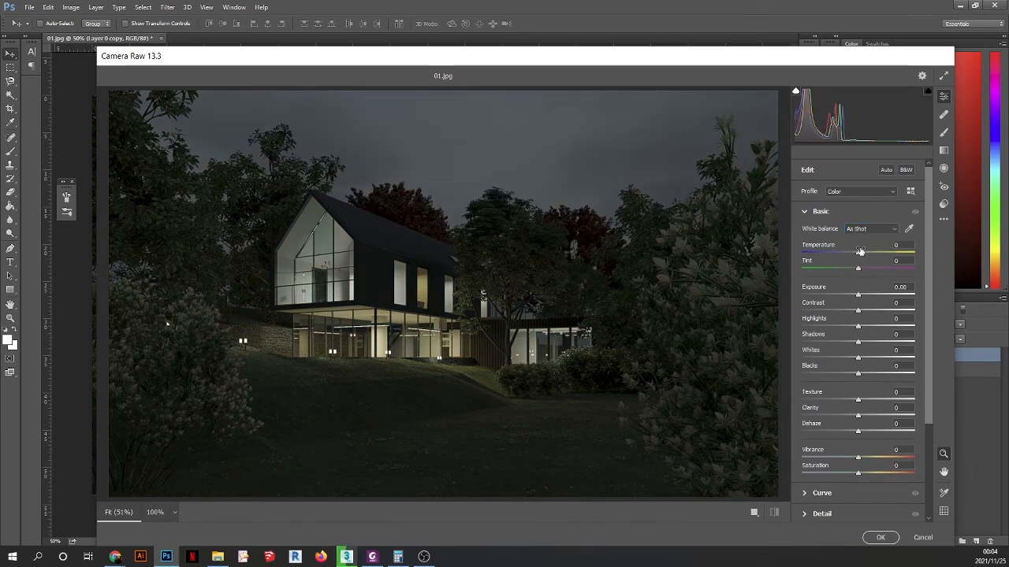
- Set Temperature to -13, Tint to +6, Exposure to -0.40, Contrast to +9 and Shadows to +5 in Camera Raw
{"action": "left_click_drag", "start_coordinate": [858, 255], "coordinate": [850, 255]}
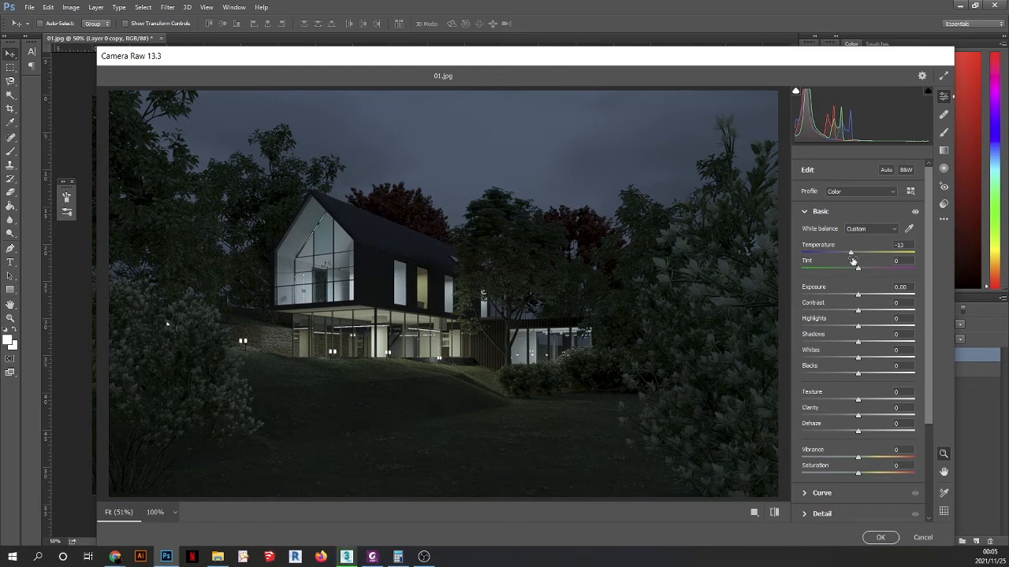
{"action": "left_click_drag", "start_coordinate": [858, 270], "coordinate": [852, 296]}
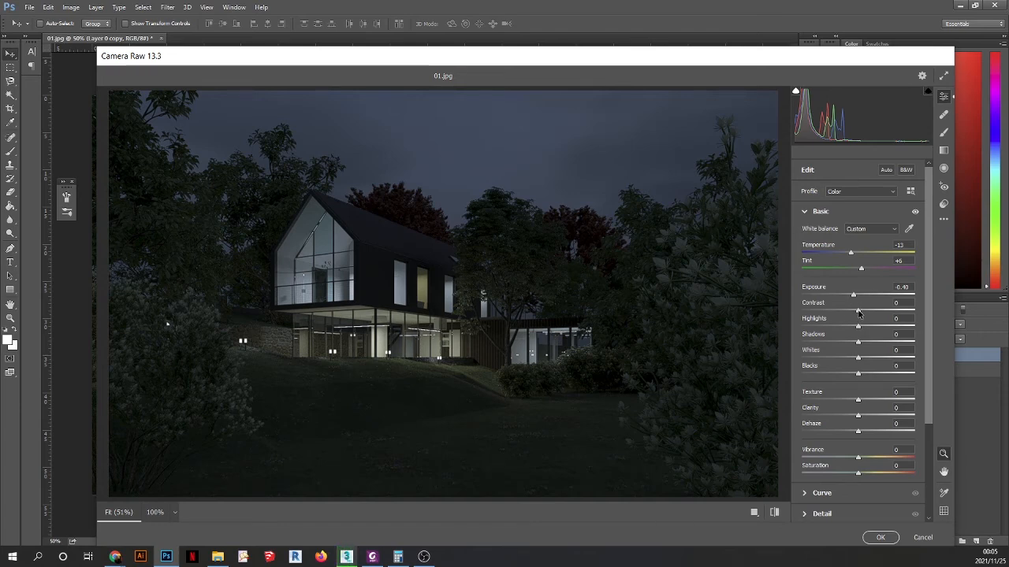
{"action": "left_click_drag", "start_coordinate": [858, 313], "coordinate": [861, 344]}
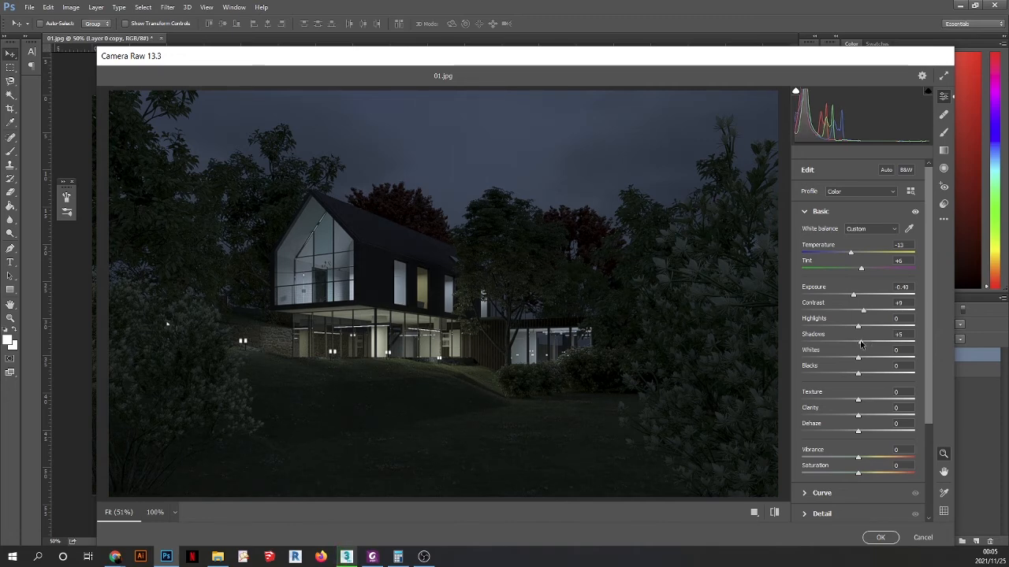
- Set Clarity to +26 and Vibrance to +9, leave Highlights at 0, and apply the Camera Raw adjustments
{"action": "left_click_drag", "start_coordinate": [858, 415], "coordinate": [872, 418]}
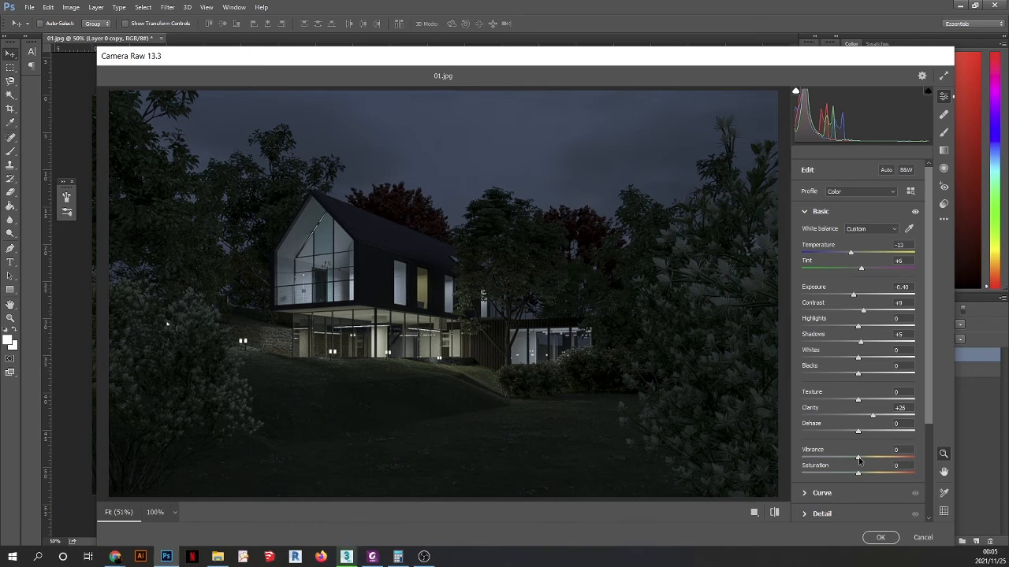
{"action": "left_click_drag", "start_coordinate": [859, 458], "coordinate": [865, 459]}
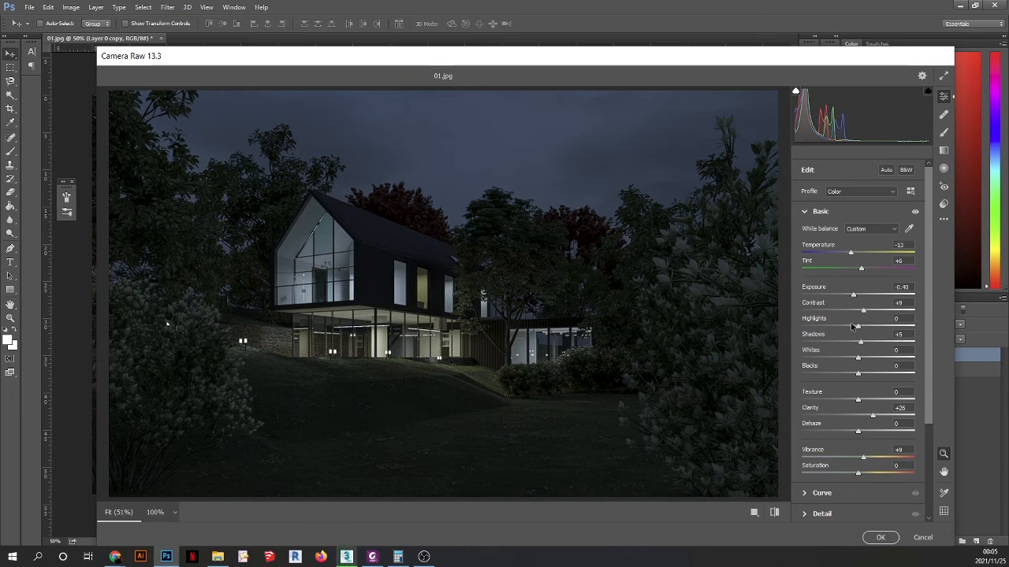
{"action": "mouse_move", "coordinate": [860, 328]}
{"action": "left_mouse_down"}
{"action": "mouse_move", "coordinate": [948, 331]}
{"action": "mouse_move", "coordinate": [797, 343]}
{"action": "mouse_move", "coordinate": [911, 328]}
{"action": "mouse_move", "coordinate": [864, 335]}
{"action": "left_mouse_up"}
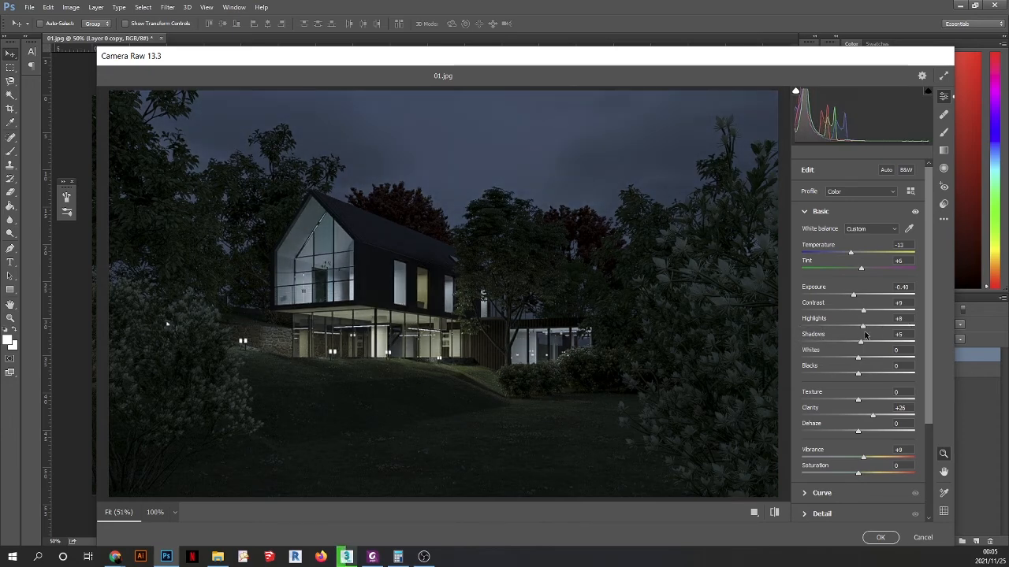
{"action": "left_click", "coordinate": [902, 320]}
{"action": "type", "text": "0"}
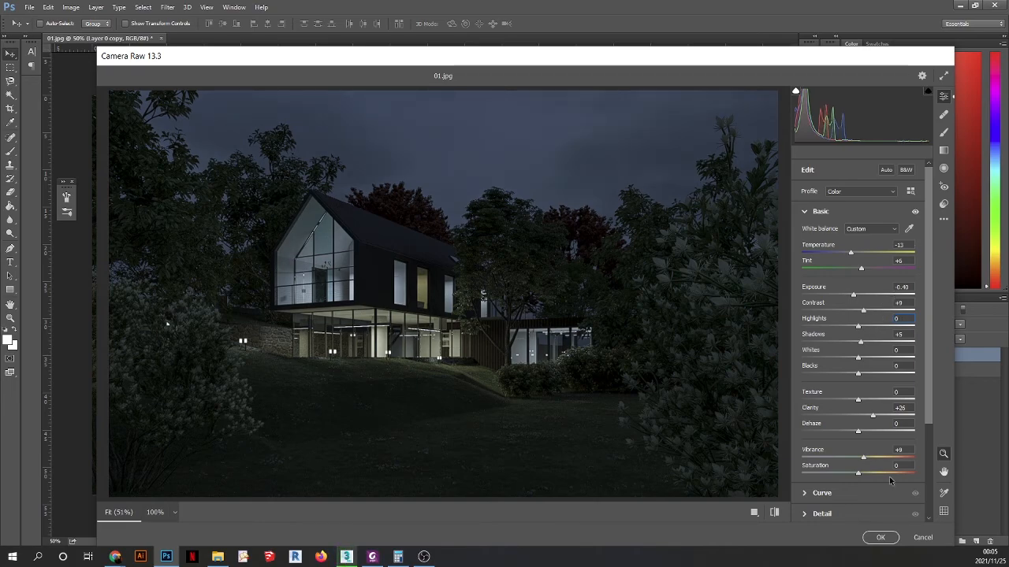
{"action": "left_click", "coordinate": [880, 539]}
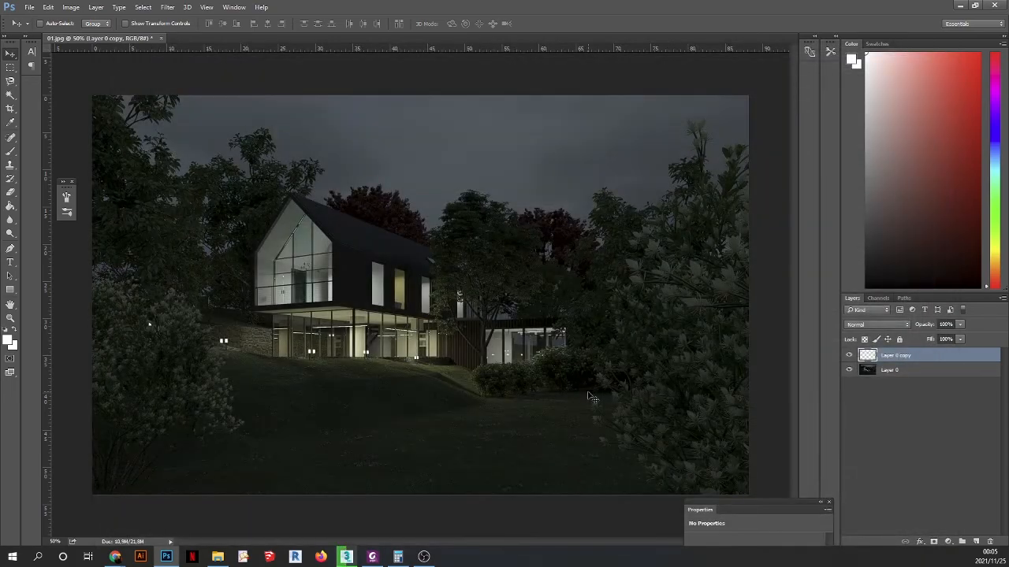
- Toggle the visibility of Layer 0 copy to compare the graded render with the original
{"action": "left_click", "coordinate": [848, 355]}
{"action": "left_click", "coordinate": [848, 356]}
{"action": "left_click", "coordinate": [849, 355]}
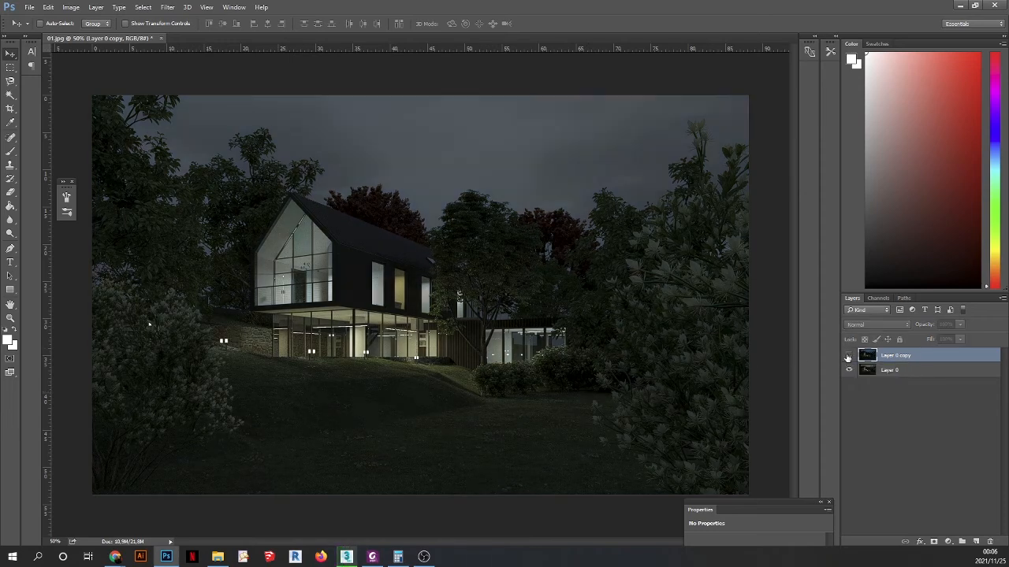
{"action": "left_click", "coordinate": [848, 356]}
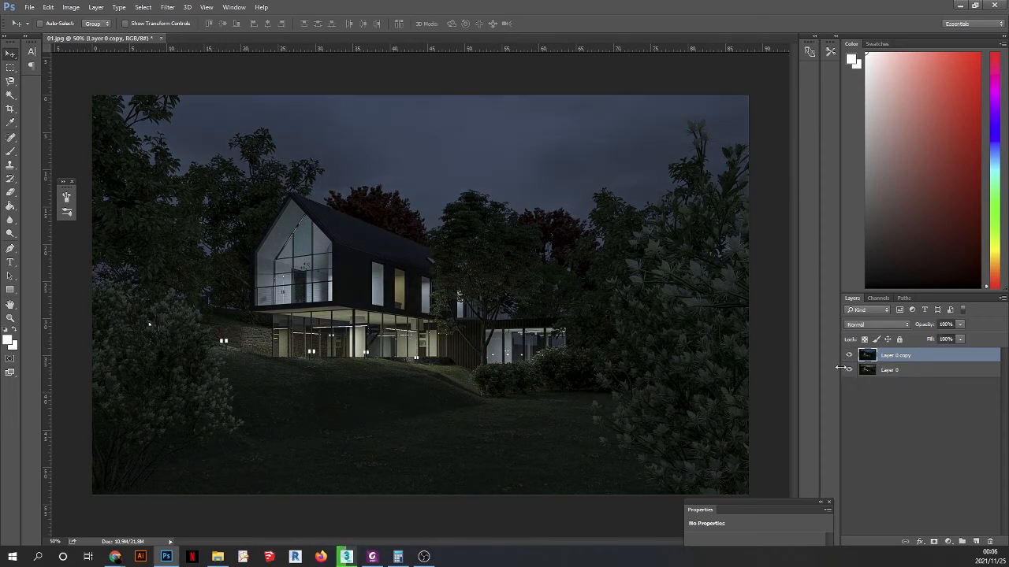
- Duplicate the graded Layer 0 copy and open the new top layer in the Camera Raw filter
{"action": "key", "text": "alt"}
{"action": "left_click", "coordinate": [893, 357]}
{"action": "key", "text": "ctrl+j"}
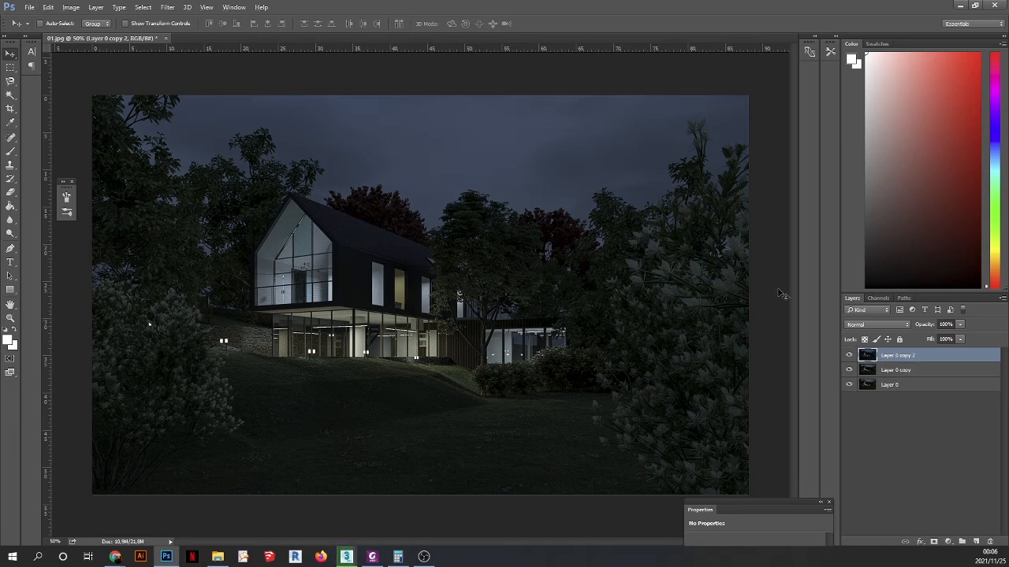
{"action": "left_click", "coordinate": [167, 7]}
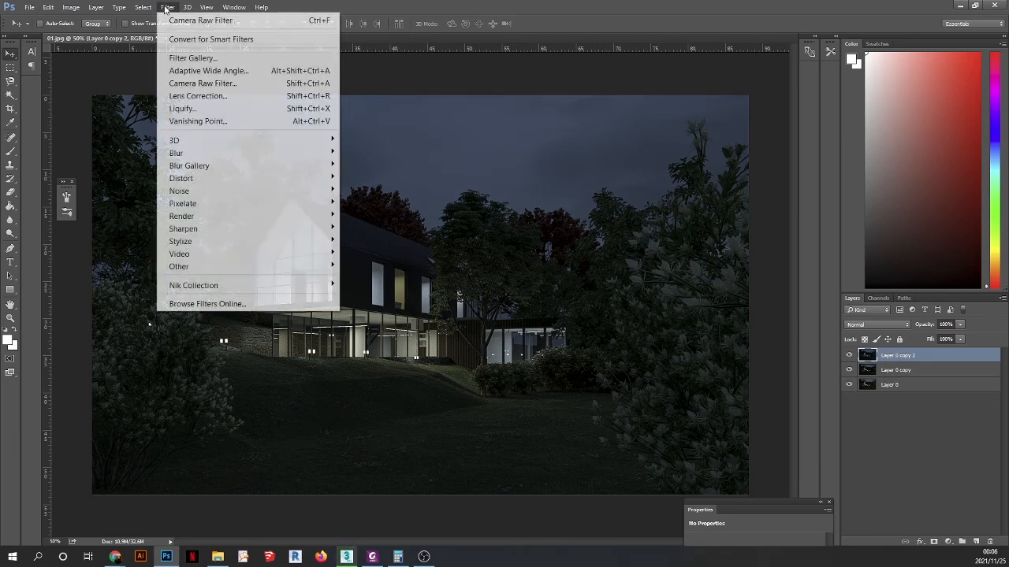
{"action": "left_click", "coordinate": [189, 85]}
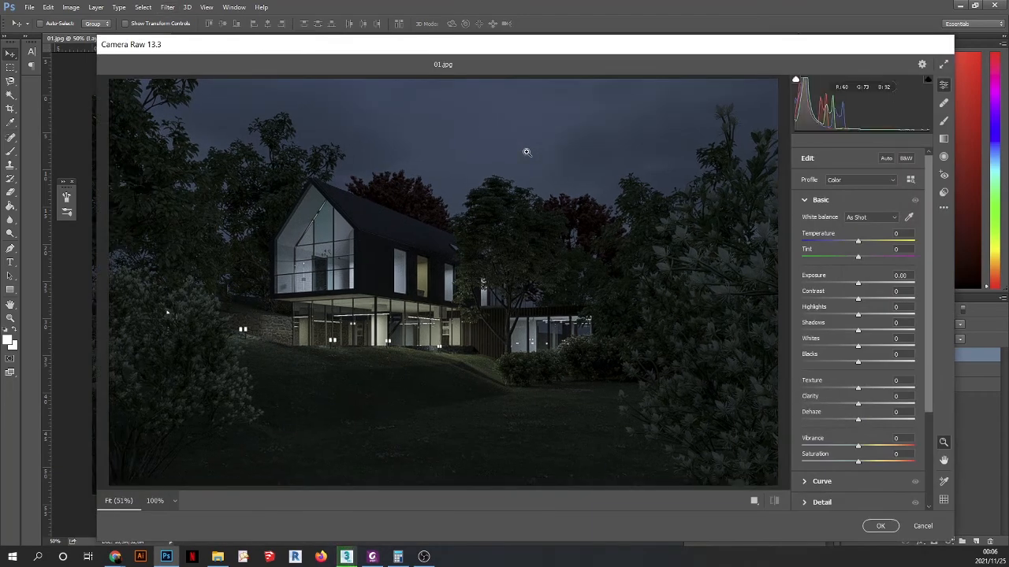
- Browse the Camera Raw presets and apply PM03 from the Portraits: Medium Skin group
{"action": "left_click", "coordinate": [944, 193]}
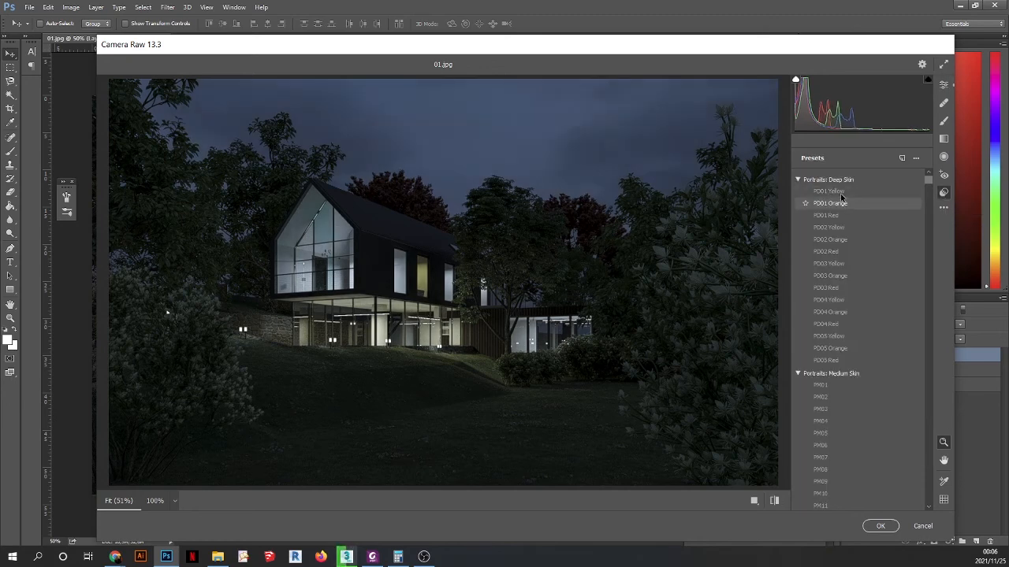
{"action": "scroll", "coordinate": [840, 197], "scroll_direction": "down", "scroll_amount": 2}
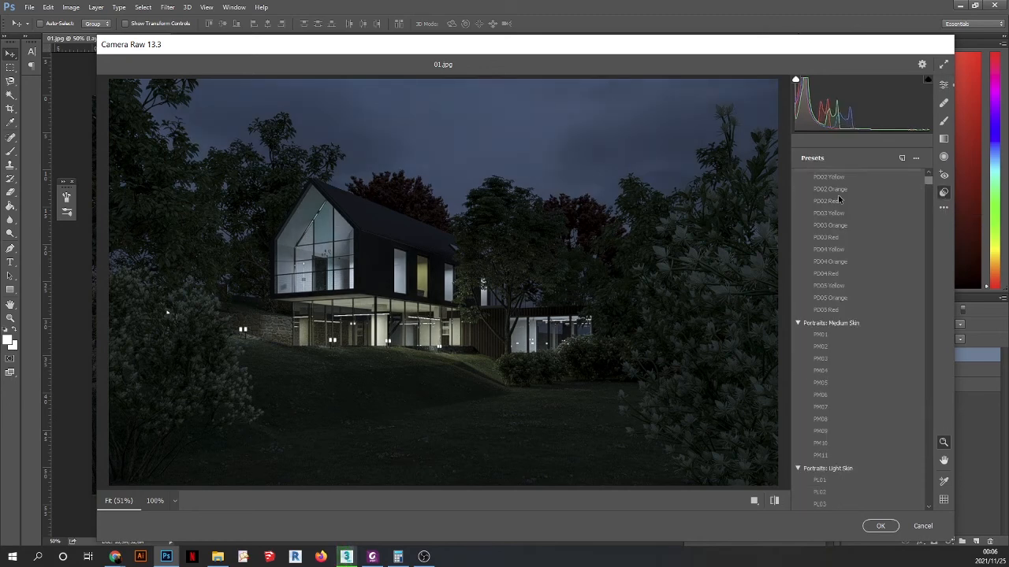
{"action": "scroll", "coordinate": [839, 200], "scroll_direction": "down", "scroll_amount": 2}
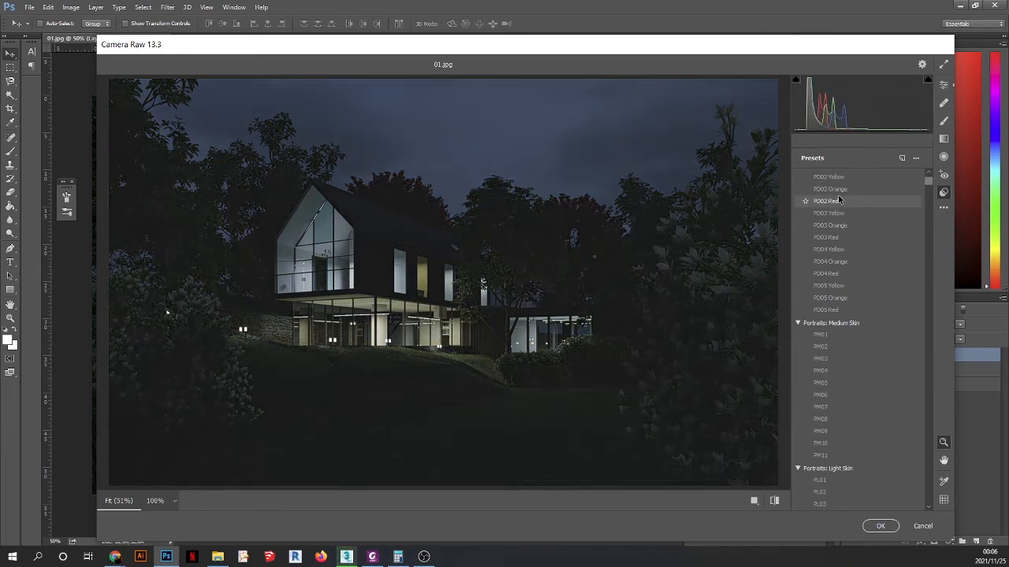
{"action": "scroll", "coordinate": [839, 199], "scroll_direction": "down", "scroll_amount": 3}
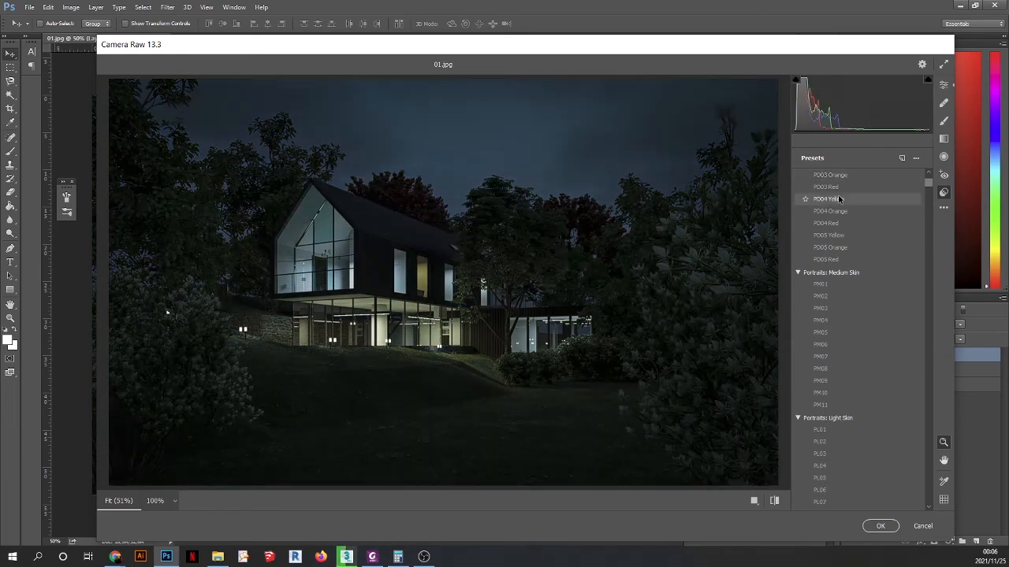
{"action": "scroll", "coordinate": [839, 199], "scroll_direction": "down", "scroll_amount": 3}
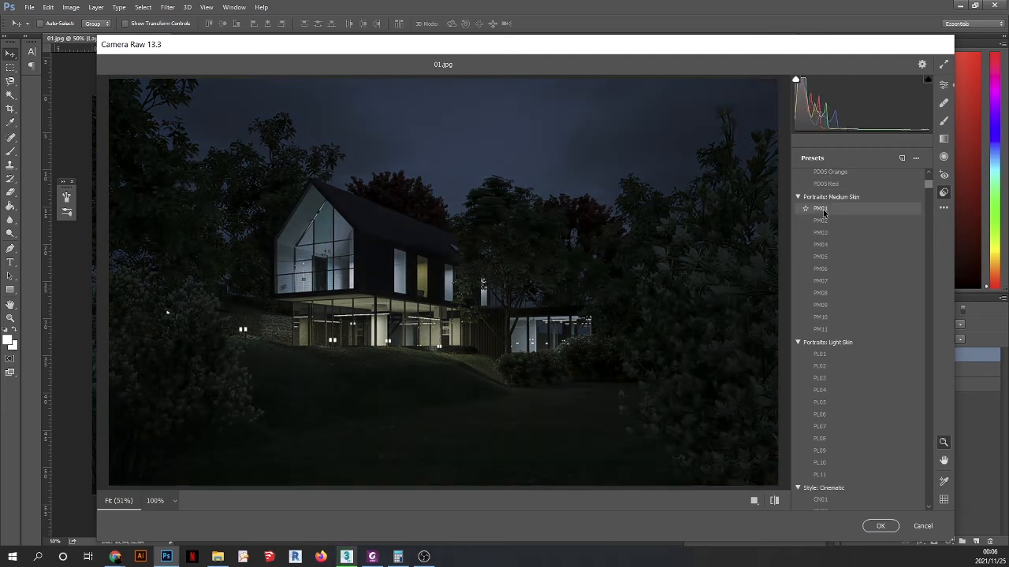
{"action": "scroll", "coordinate": [823, 211], "scroll_direction": "down", "scroll_amount": 2}
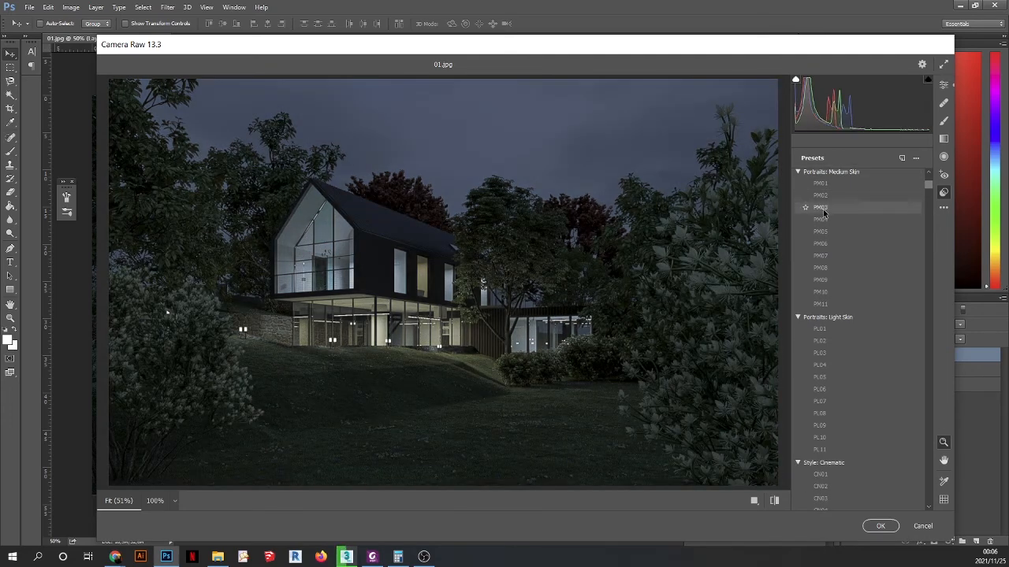
{"action": "left_click", "coordinate": [823, 210]}
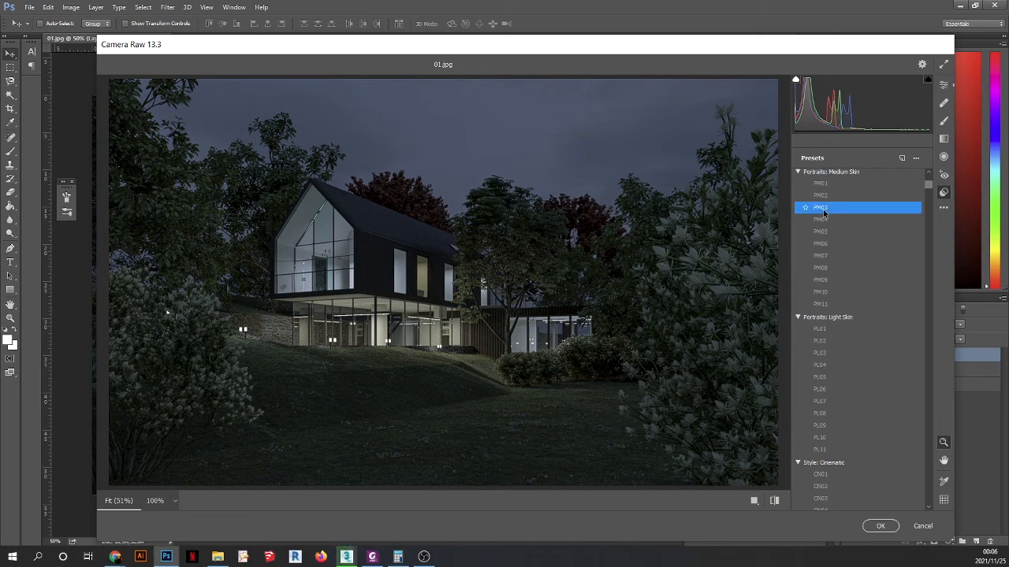
- Apply the Camera Raw preset to Layer 0 copy 2 and hide that layer
{"action": "left_click", "coordinate": [875, 526]}
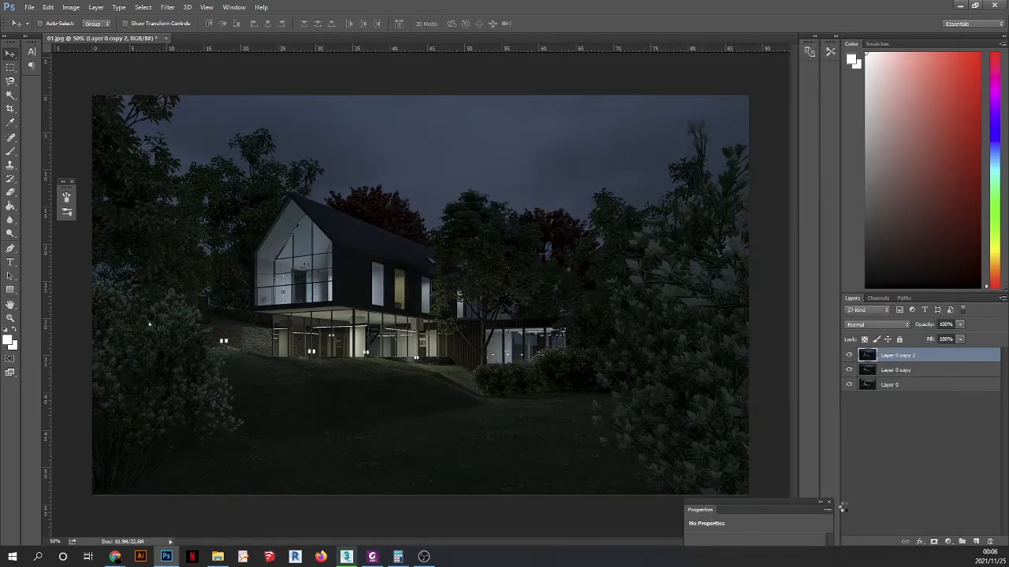
{"action": "left_click", "coordinate": [850, 355]}
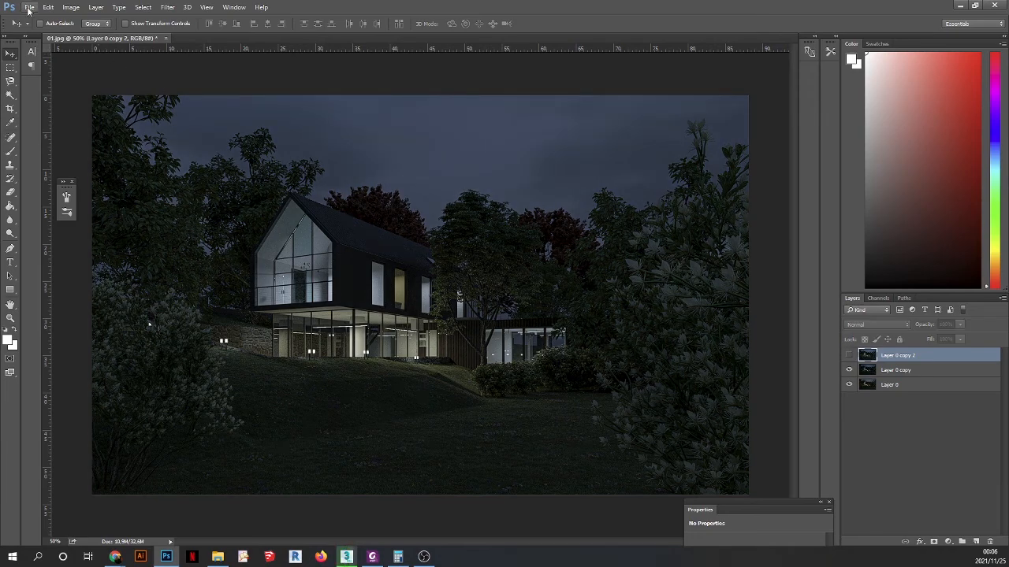
- Save the image with only the first grade visible as a JPEG named 01_PR 1 in the 001_iNTRODUCTION folder
{"action": "left_click", "coordinate": [29, 7]}
{"action": "left_click", "coordinate": [47, 152]}
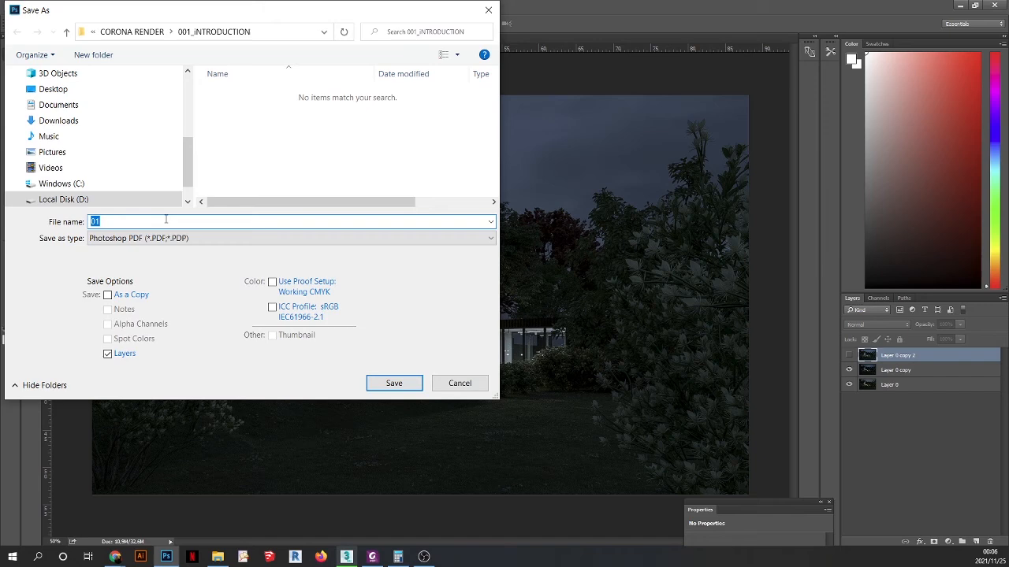
{"action": "left_click", "coordinate": [174, 222]}
{"action": "type", "text": "_PR 1"}
{"action": "left_click", "coordinate": [127, 239]}
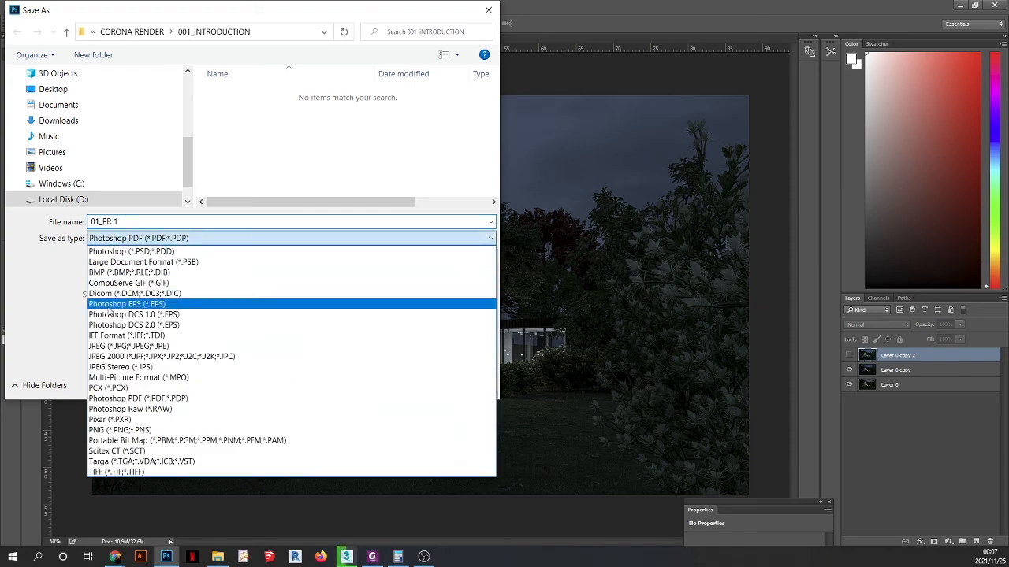
{"action": "left_click", "coordinate": [102, 346]}
{"action": "left_click", "coordinate": [387, 384]}
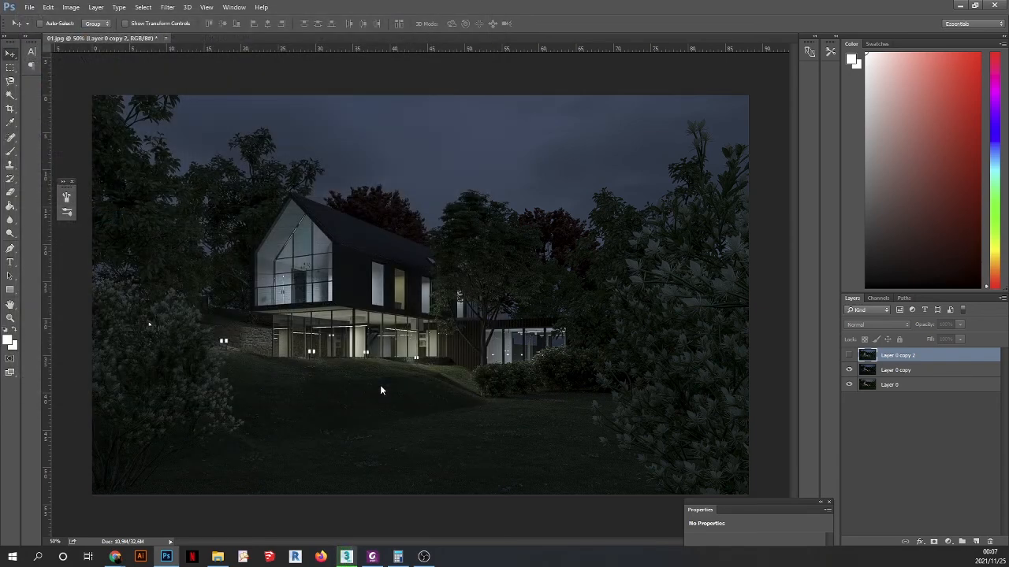
- Show Layer 0 copy 2 again and save this version as a JPEG named 01_PR 2 in the same folder
{"action": "left_click", "coordinate": [849, 357]}
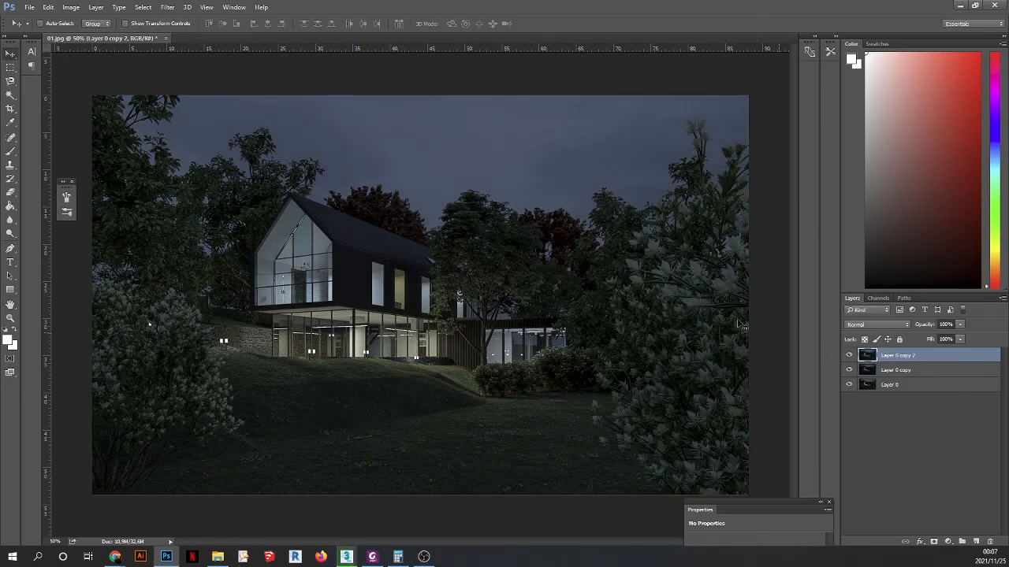
{"action": "left_click", "coordinate": [32, 7]}
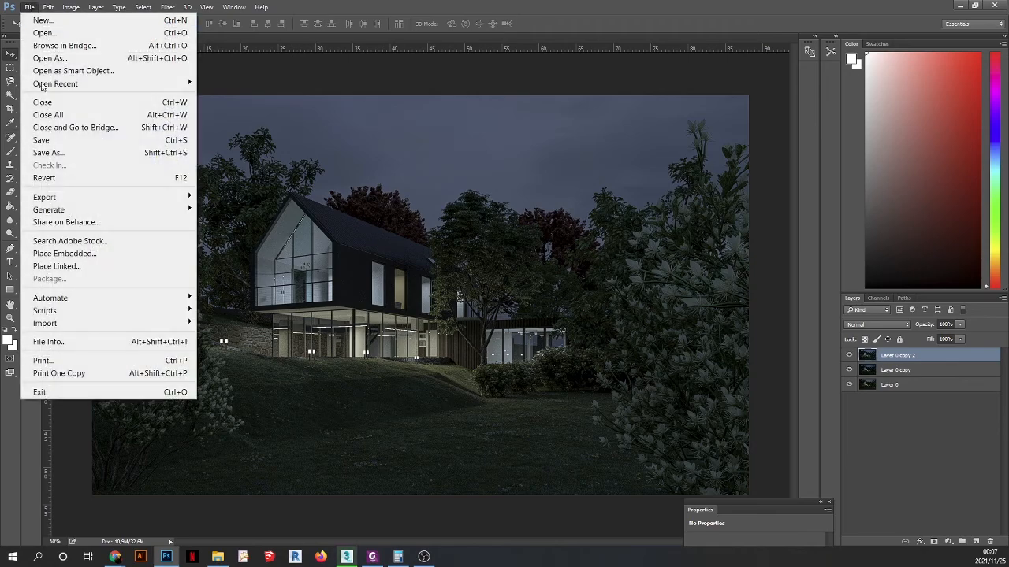
{"action": "left_click", "coordinate": [47, 150]}
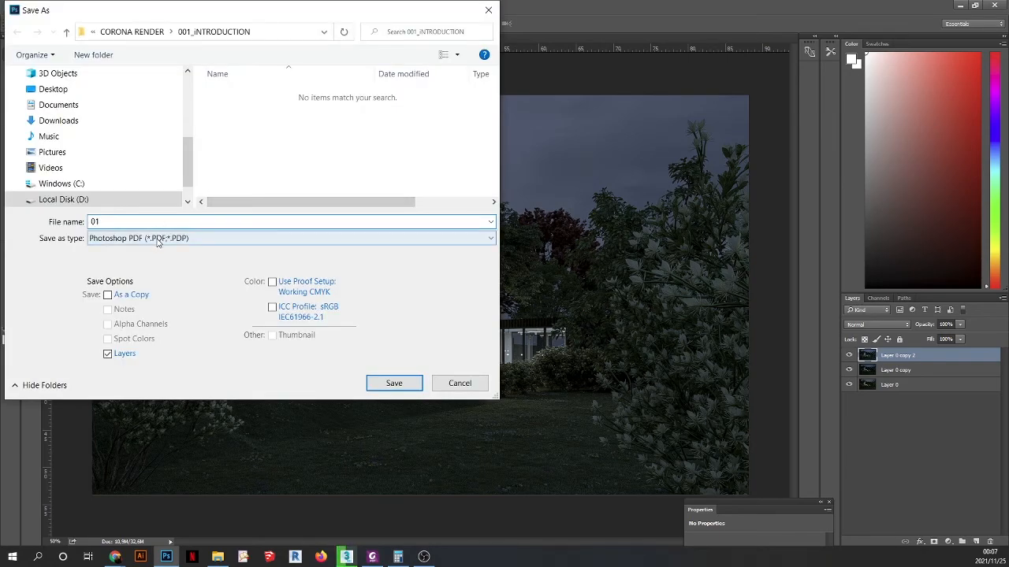
{"action": "left_click", "coordinate": [94, 238]}
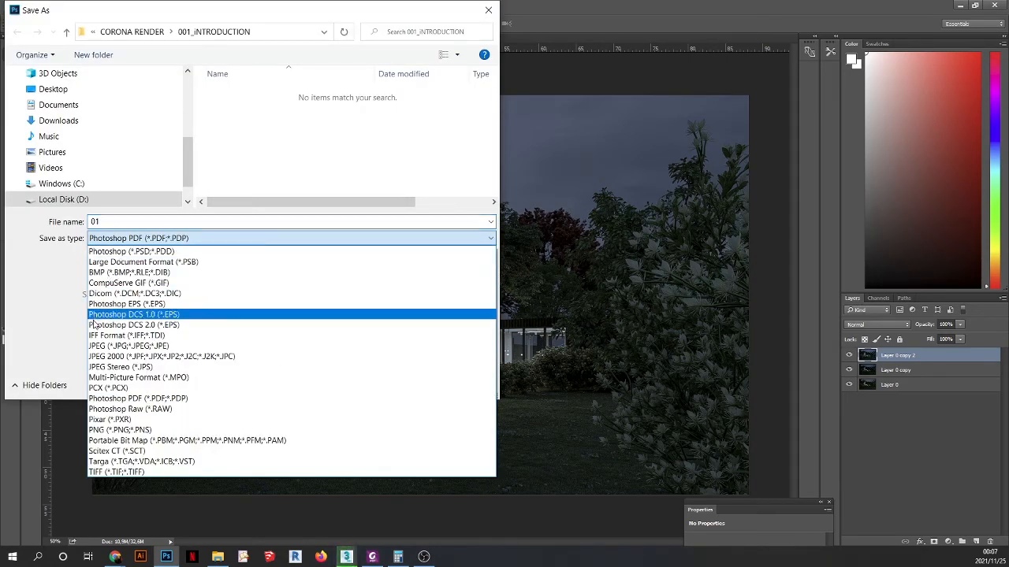
{"action": "left_click", "coordinate": [103, 346]}
{"action": "left_click", "coordinate": [237, 109]}
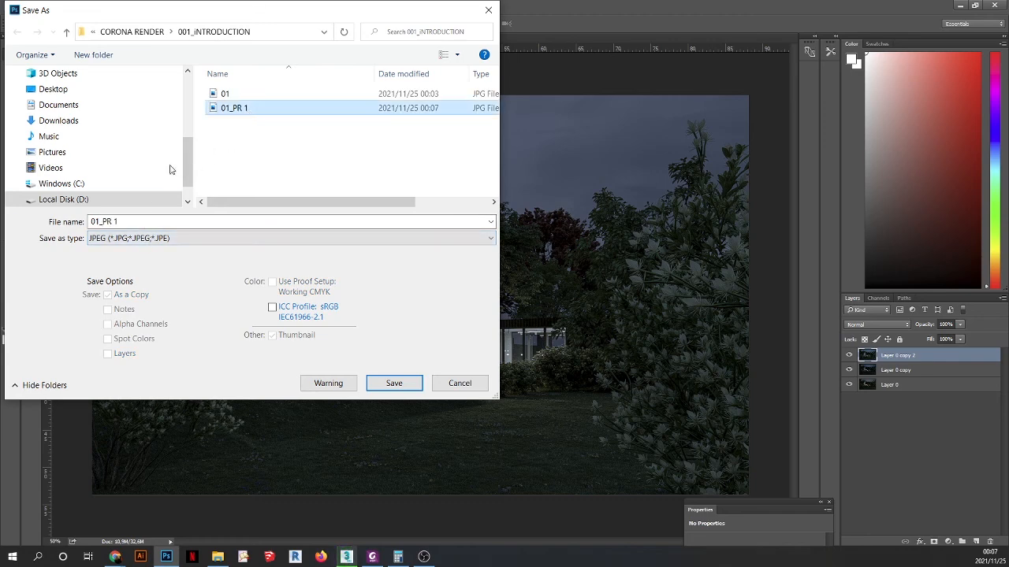
{"action": "double_click", "coordinate": [126, 221]}
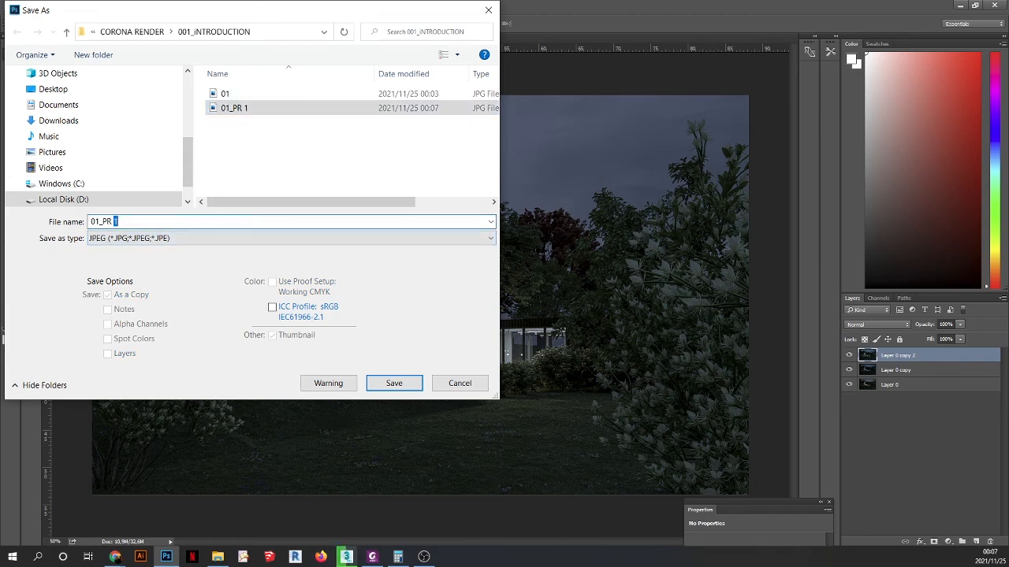
{"action": "type", "text": "2"}
{"action": "left_click", "coordinate": [394, 383]}
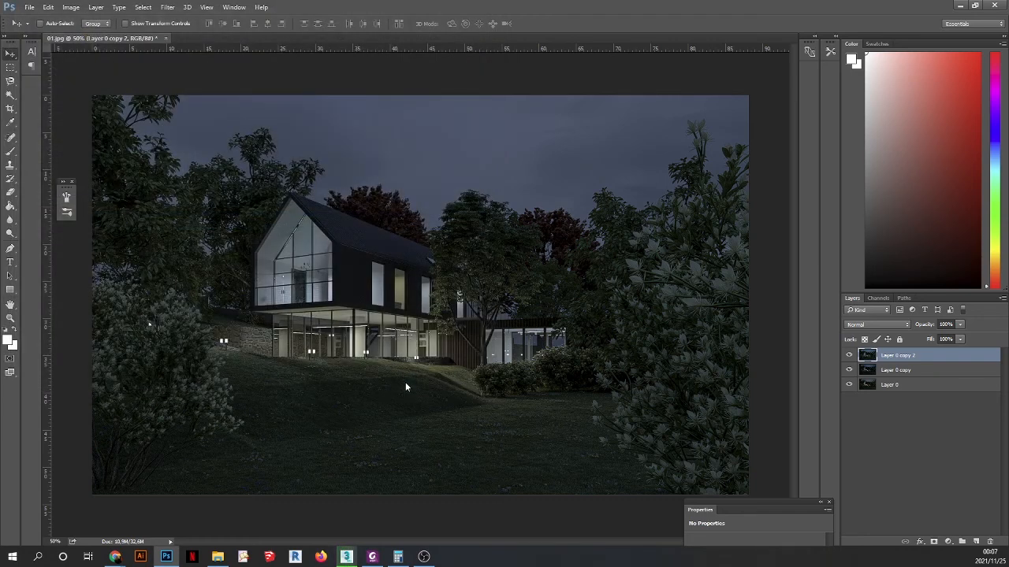
- Switch to the saved files and view 01_PR 1.jpg and 01_PR 2.jpg enlarged in Photos
{"action": "left_click", "coordinate": [216, 557]}
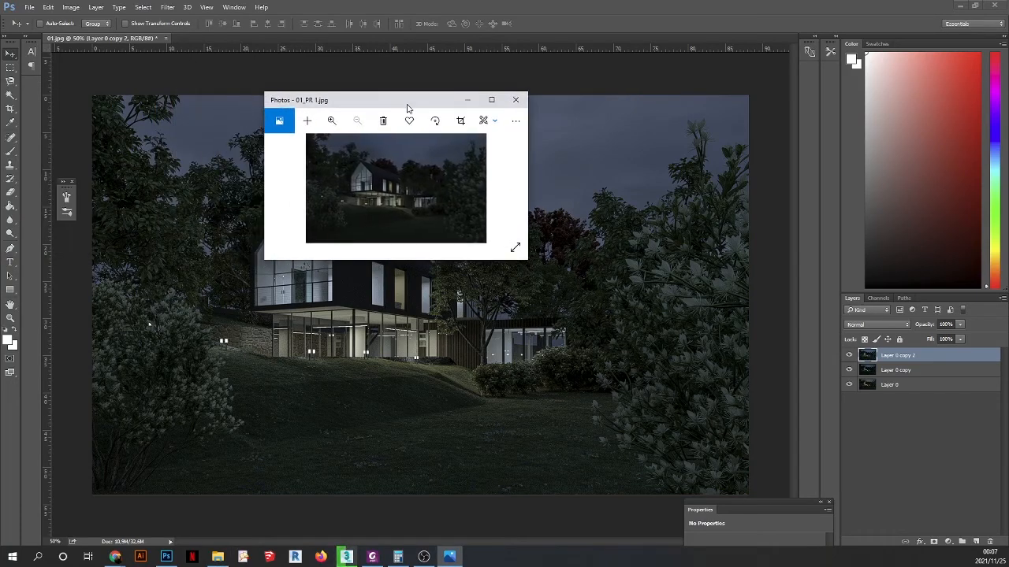
{"action": "left_click", "coordinate": [496, 104]}
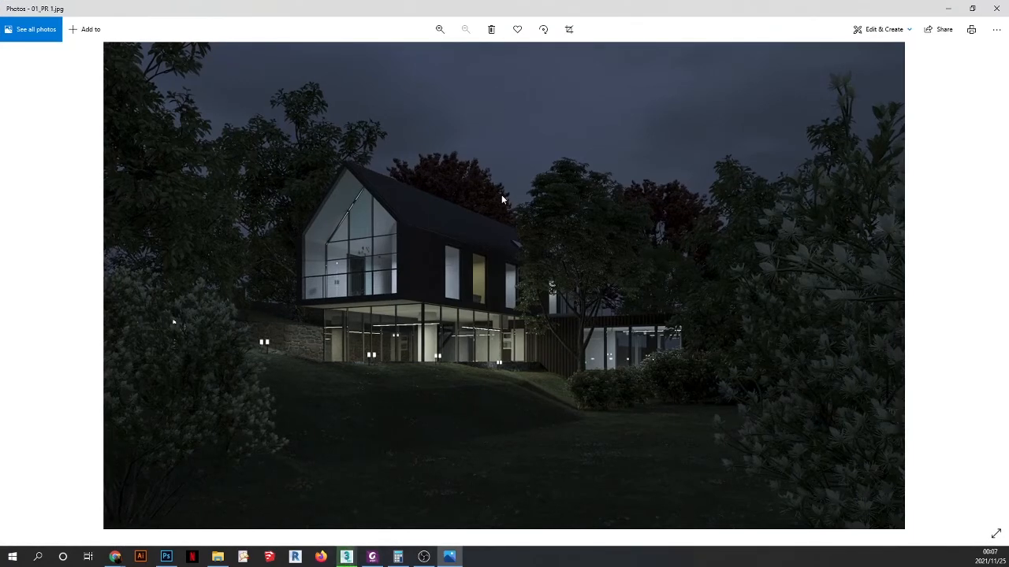
{"action": "scroll", "coordinate": [501, 195], "scroll_direction": "up", "scroll_amount": 1}
{"action": "scroll", "coordinate": [501, 195], "scroll_direction": "down", "scroll_amount": 1}
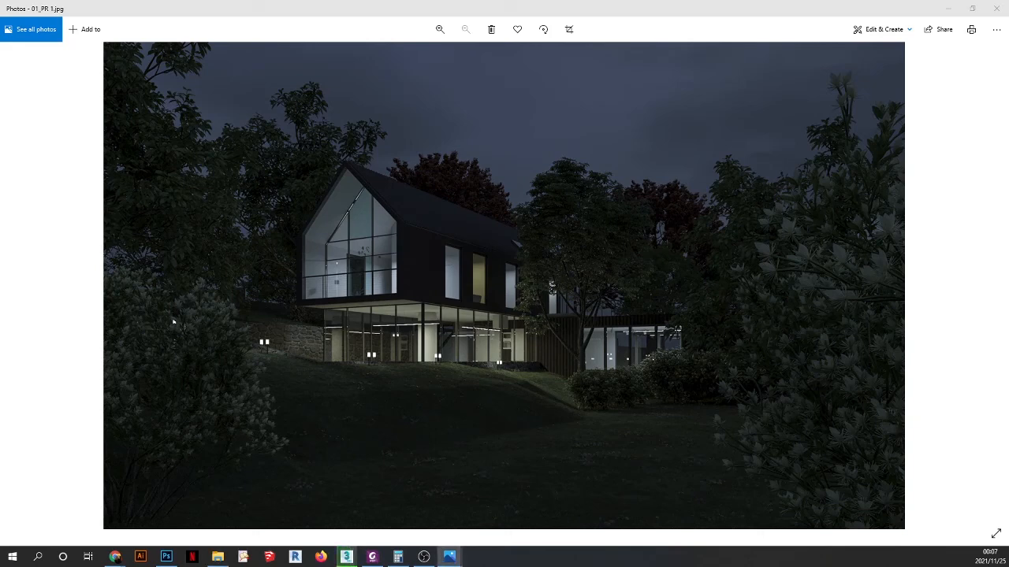
{"action": "left_click", "coordinate": [457, 103]}
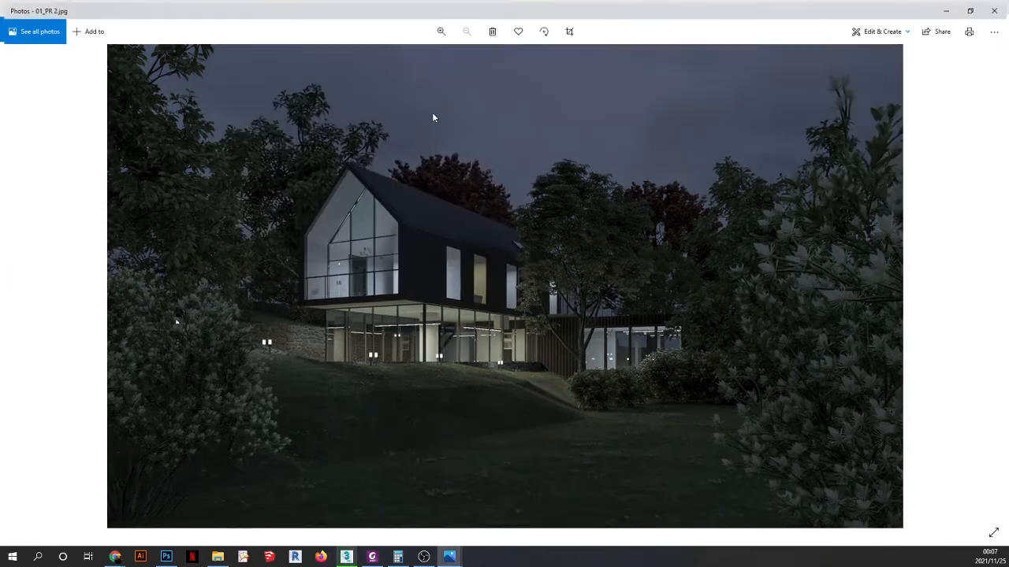
- Arrange the 01_PR 2.jpg and 01_PR 1.jpg windows side by side at similar size to compare the two grades
{"action": "left_click", "coordinate": [972, 8]}
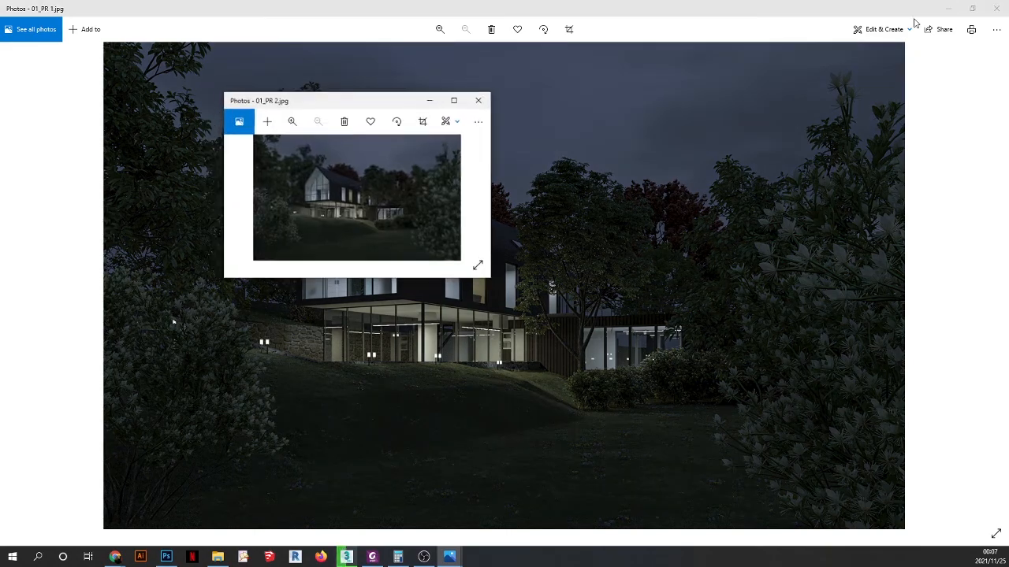
{"action": "left_click_drag", "start_coordinate": [411, 103], "coordinate": [410, 30]}
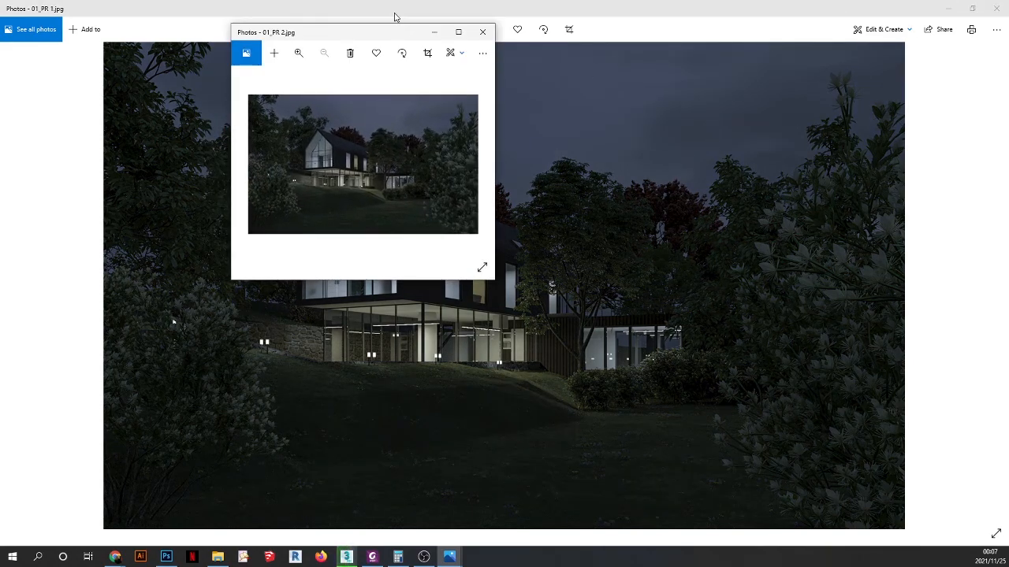
{"action": "left_click_drag", "start_coordinate": [230, 97], "coordinate": [30, 87]}
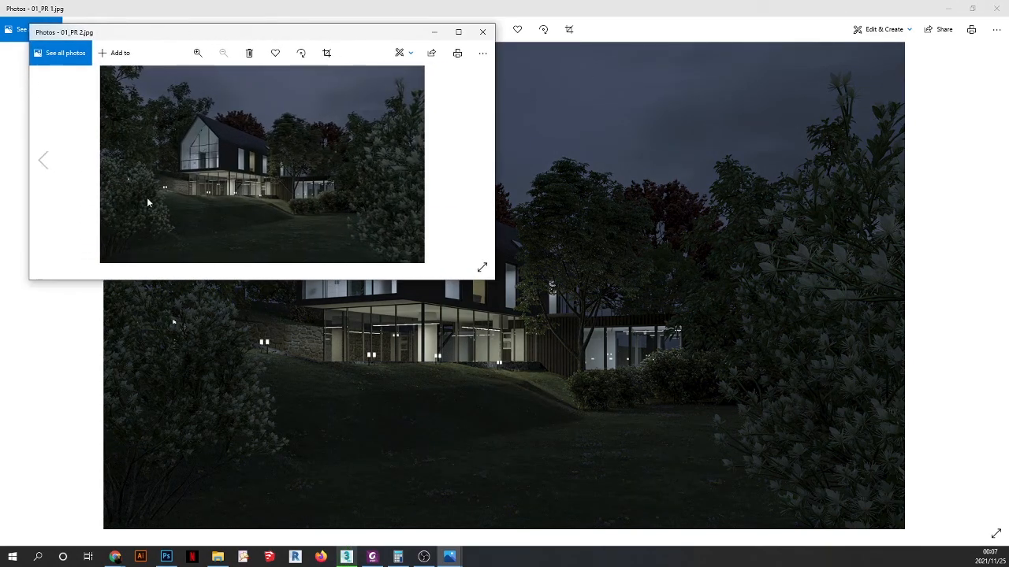
{"action": "left_click_drag", "start_coordinate": [216, 279], "coordinate": [198, 468]}
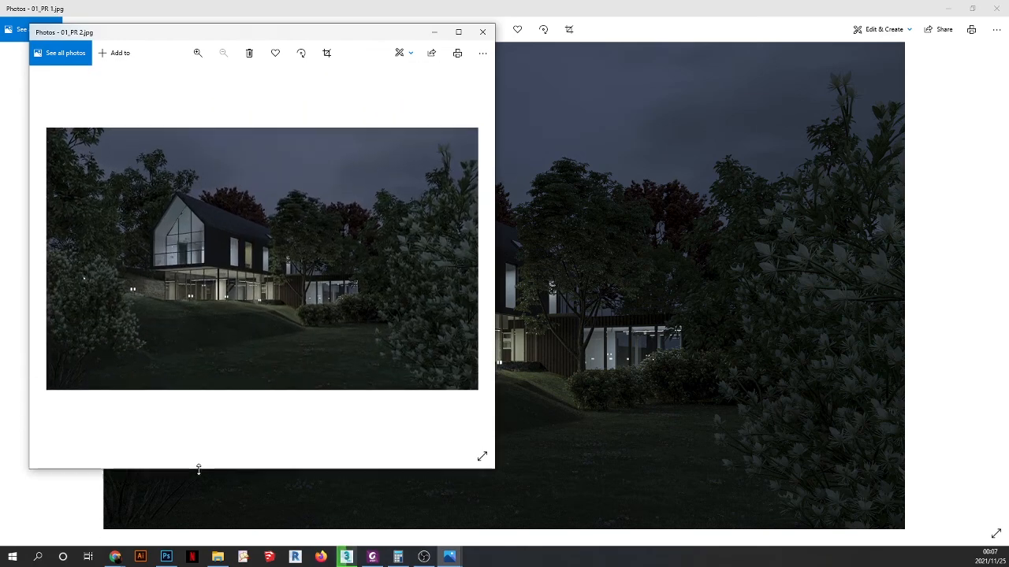
{"action": "left_click", "coordinate": [972, 11]}
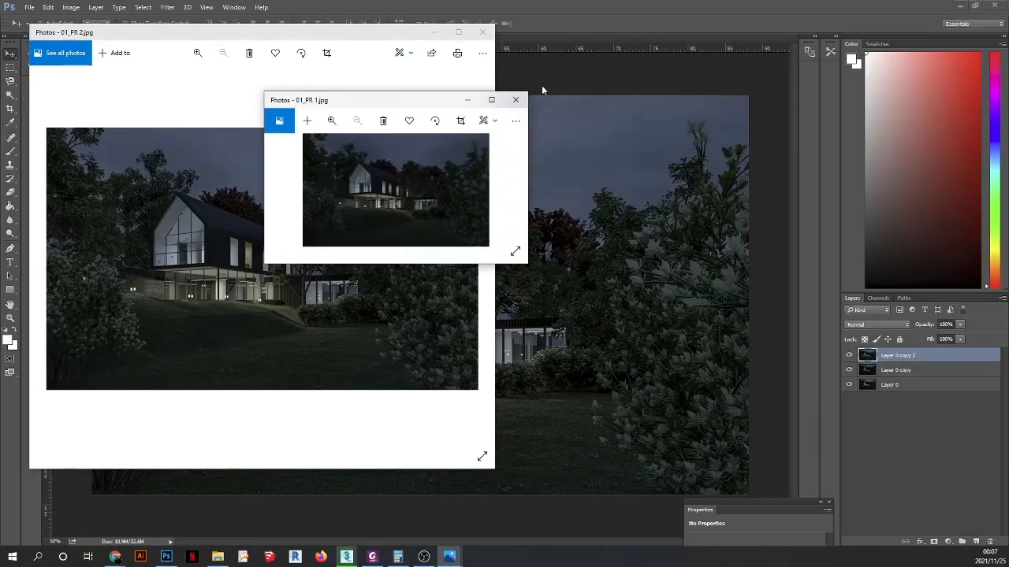
{"action": "left_click_drag", "start_coordinate": [387, 104], "coordinate": [627, 39]}
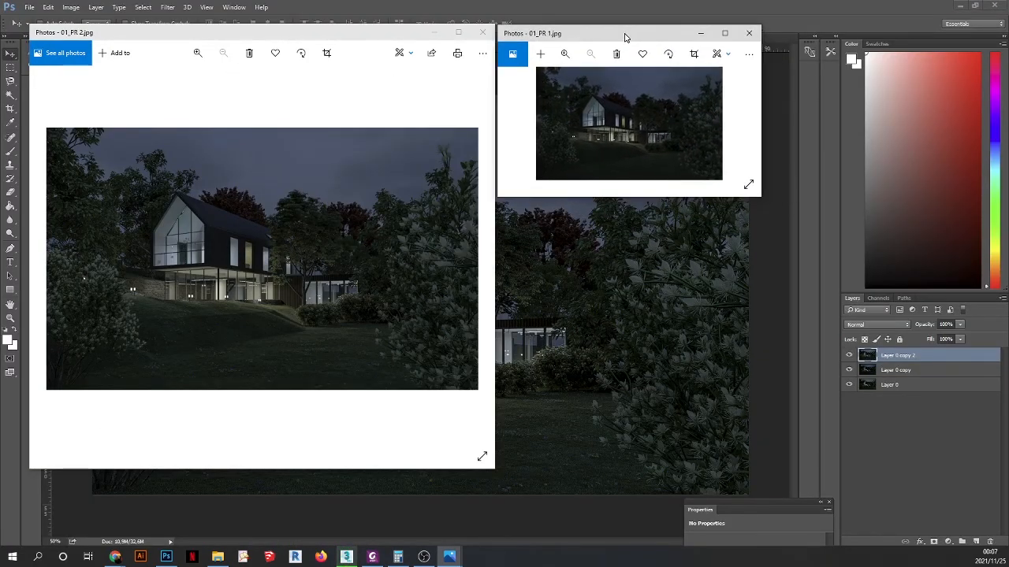
{"action": "left_click_drag", "start_coordinate": [642, 198], "coordinate": [636, 469]}
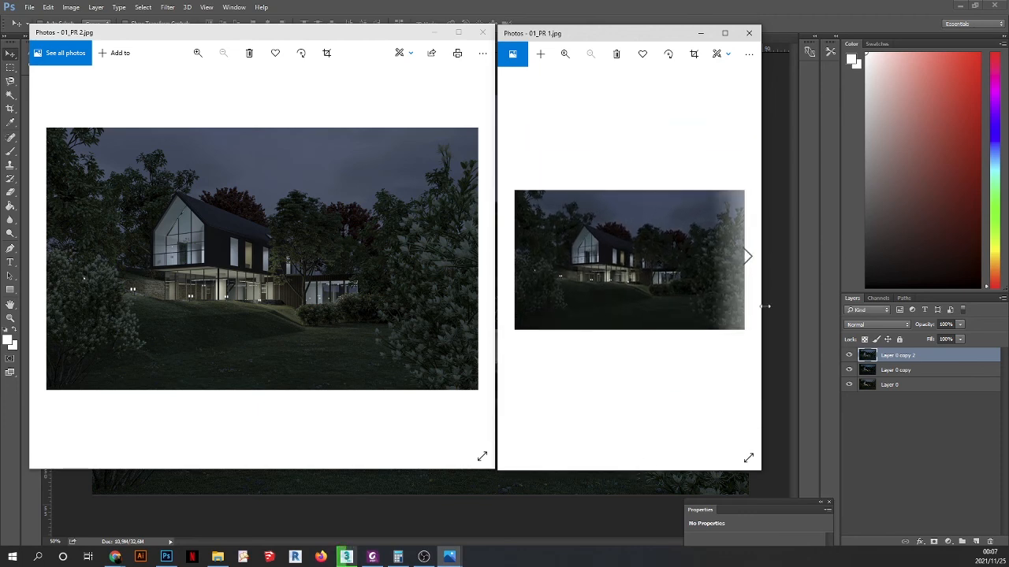
{"action": "left_click_drag", "start_coordinate": [761, 292], "coordinate": [1004, 287]}
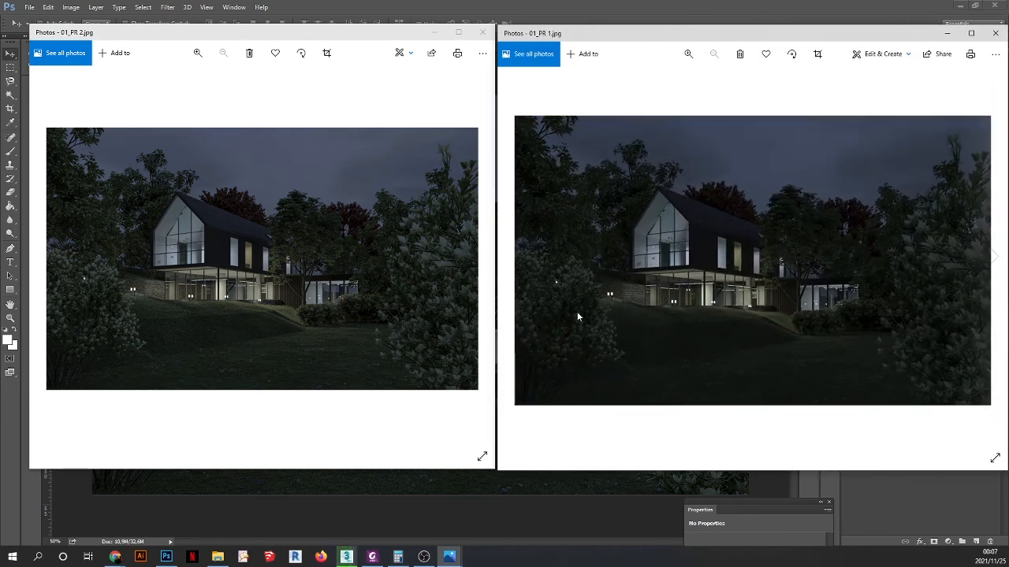
{"action": "left_click", "coordinate": [331, 449]}
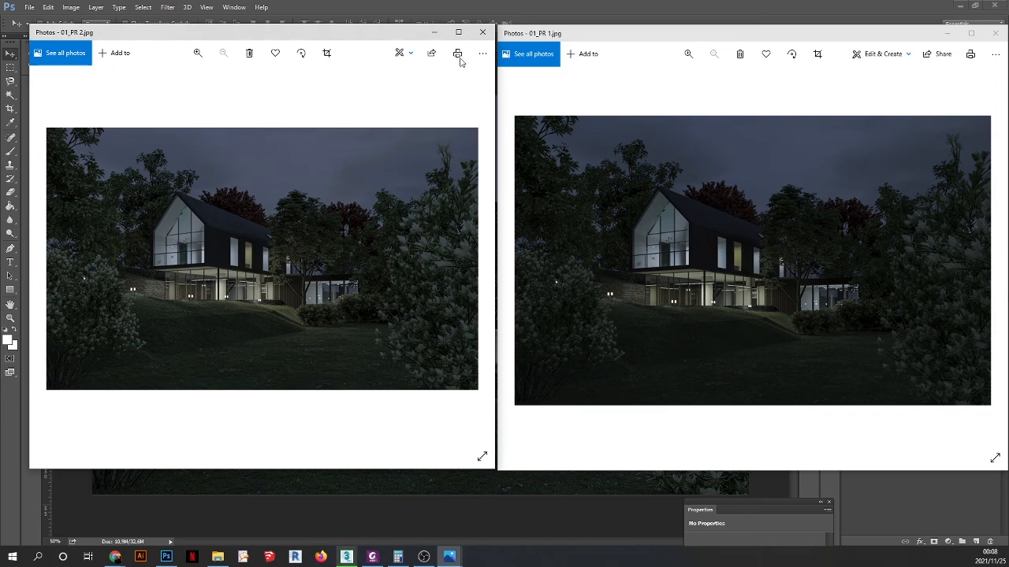
- Enlarge 01_PR 2.jpg to the full screen and examine the house's glazing, facade and surroundings up close and as a whole
{"action": "left_click", "coordinate": [459, 32]}
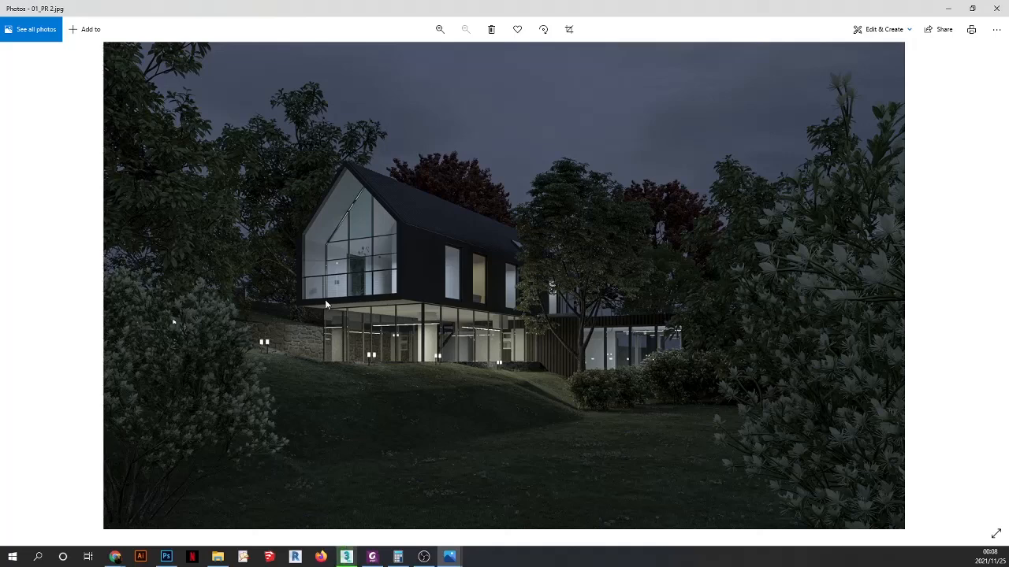
{"action": "scroll", "coordinate": [316, 342], "scroll_direction": "up", "scroll_amount": 2}
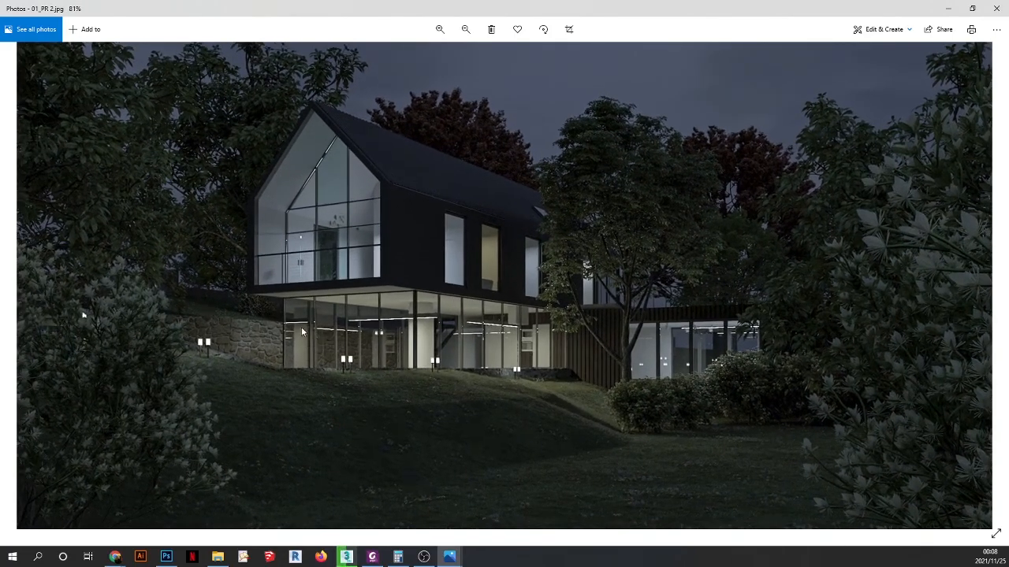
{"action": "scroll", "coordinate": [272, 283], "scroll_direction": "up", "scroll_amount": 1}
{"action": "left_click_drag", "start_coordinate": [274, 284], "coordinate": [395, 326]}
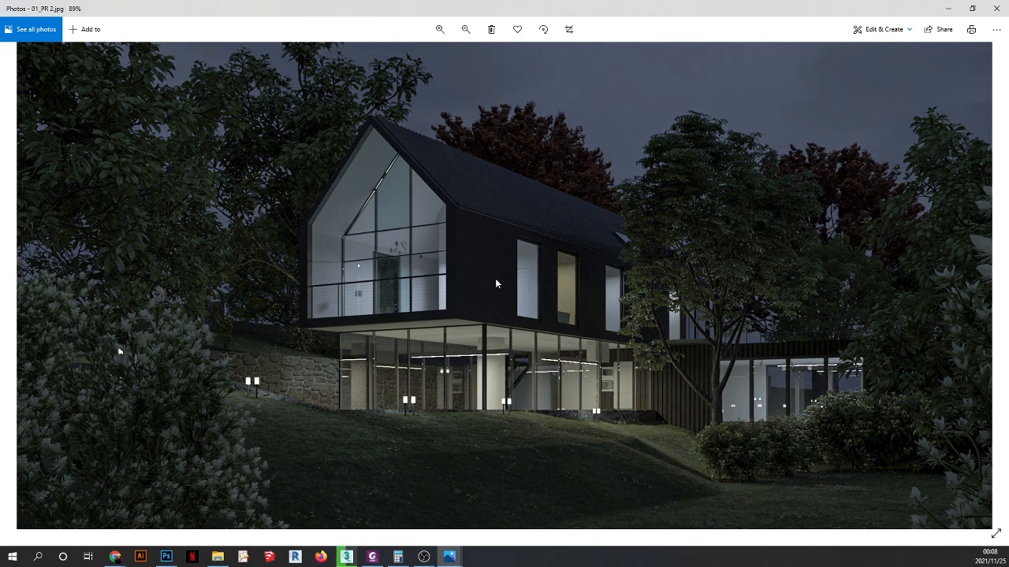
{"action": "scroll", "coordinate": [494, 278], "scroll_direction": "down", "scroll_amount": 4, "text": "ctrl"}
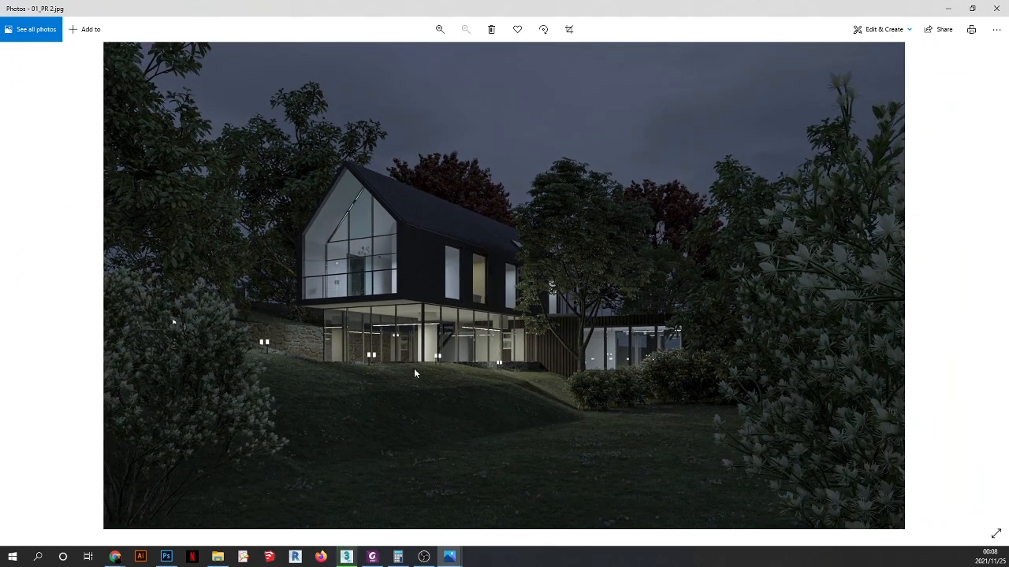
{"action": "scroll", "coordinate": [410, 313], "scroll_direction": "up", "scroll_amount": 3, "text": "ctrl"}
{"action": "left_click_drag", "start_coordinate": [411, 313], "coordinate": [492, 326]}
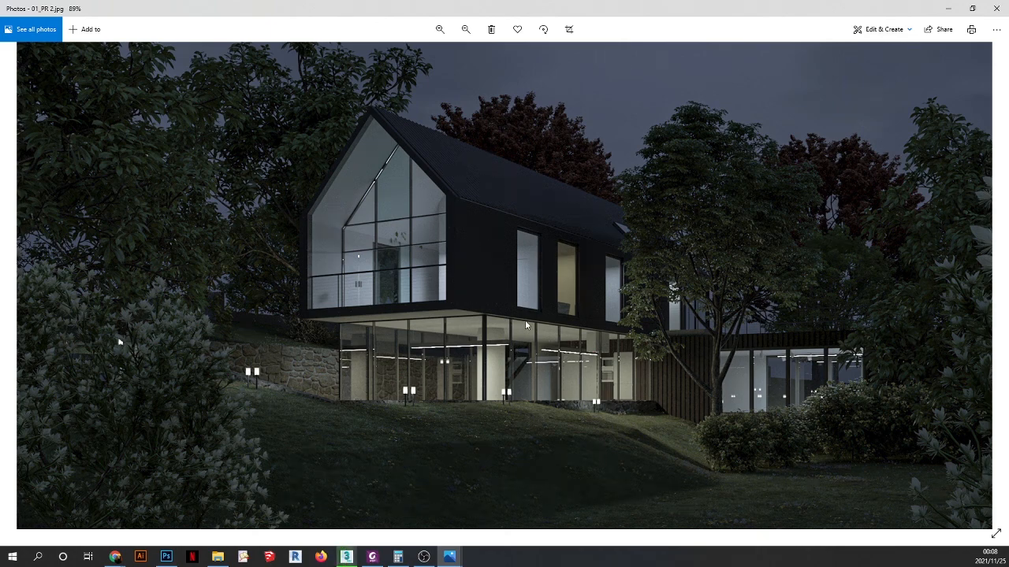
{"action": "scroll", "coordinate": [526, 325], "scroll_direction": "down", "scroll_amount": 1}
{"action": "scroll", "coordinate": [526, 325], "scroll_direction": "down", "scroll_amount": 1}
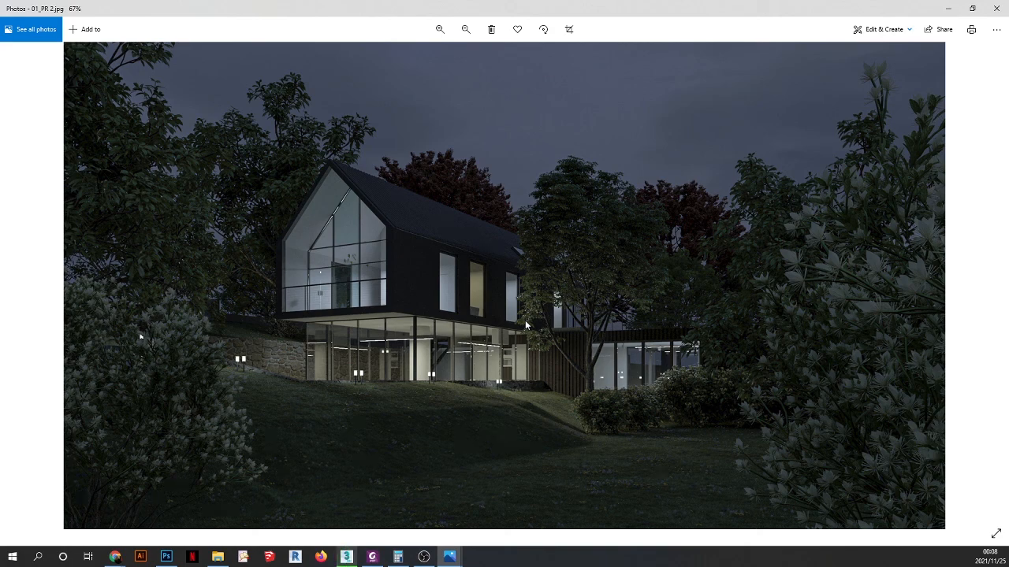
{"action": "scroll", "coordinate": [210, 247], "scroll_direction": "up", "scroll_amount": 1}
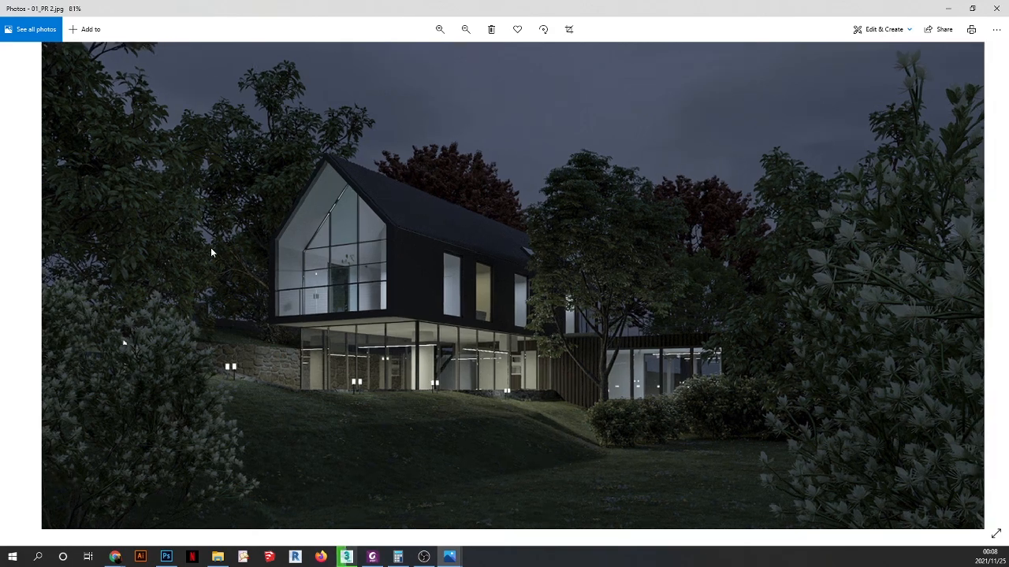
{"action": "scroll", "coordinate": [433, 284], "scroll_direction": "down", "scroll_amount": 2}
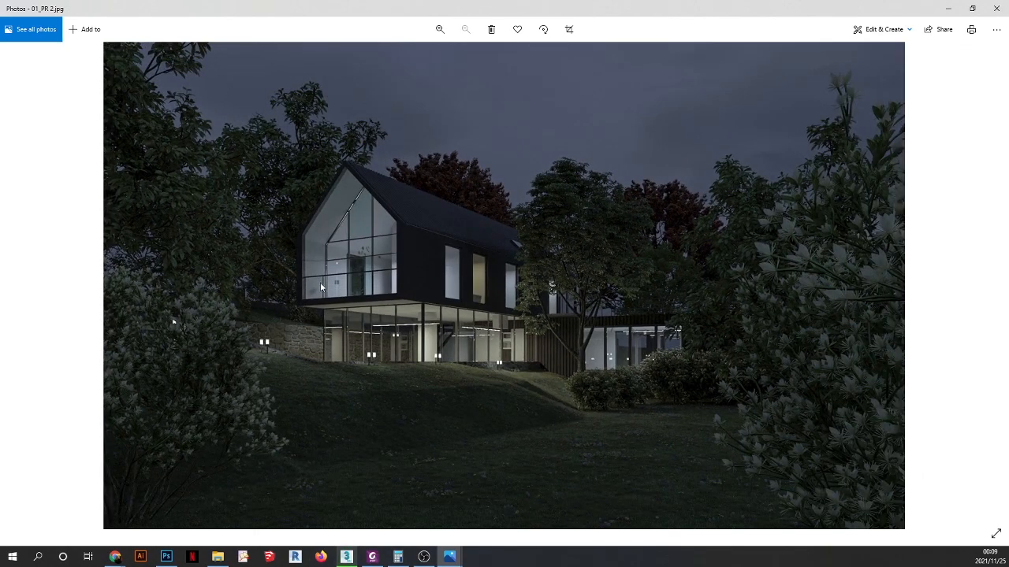
{"action": "scroll", "coordinate": [315, 284], "scroll_direction": "up", "scroll_amount": 2}
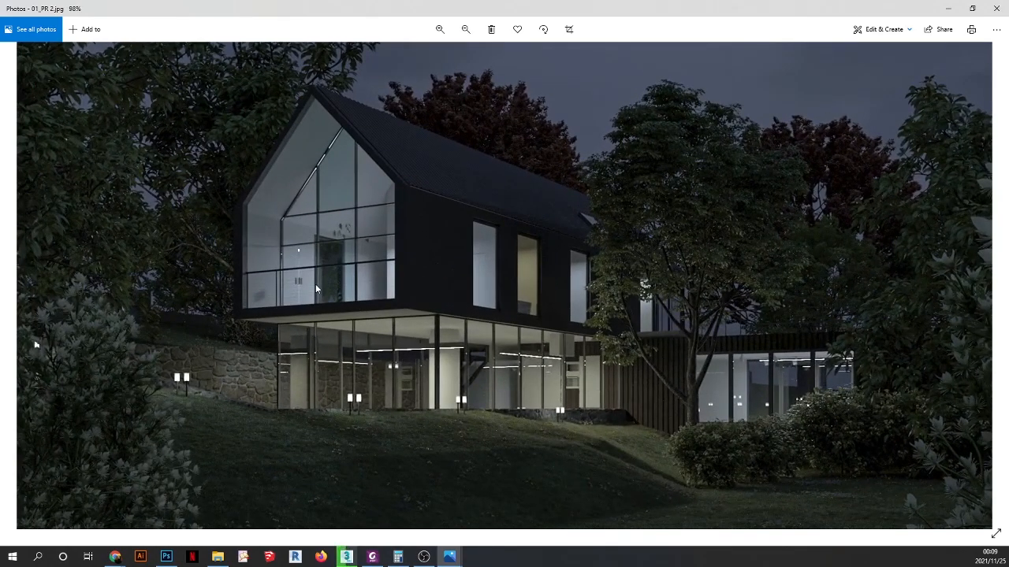
{"action": "scroll", "coordinate": [315, 285], "scroll_direction": "down", "scroll_amount": 2}
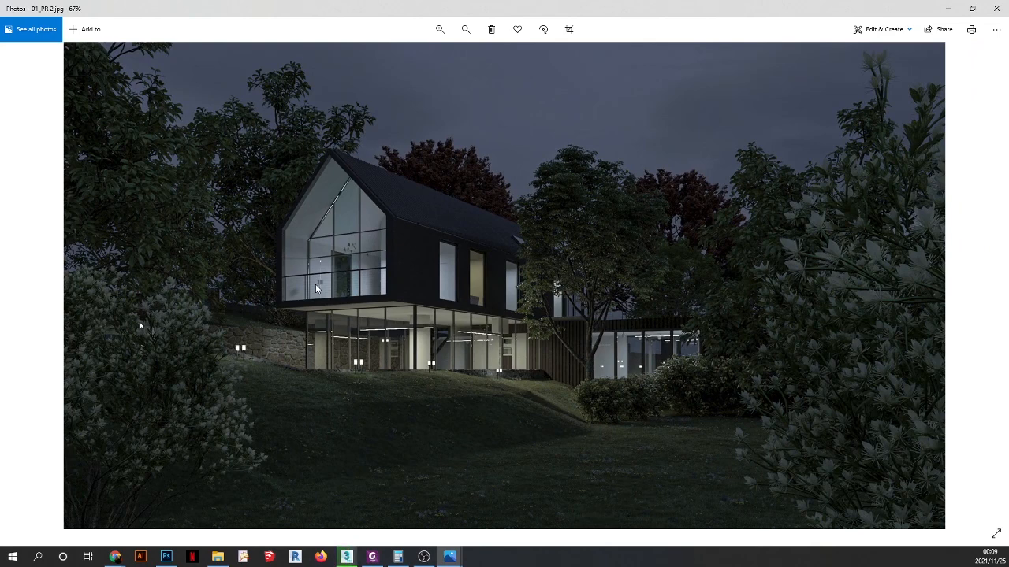